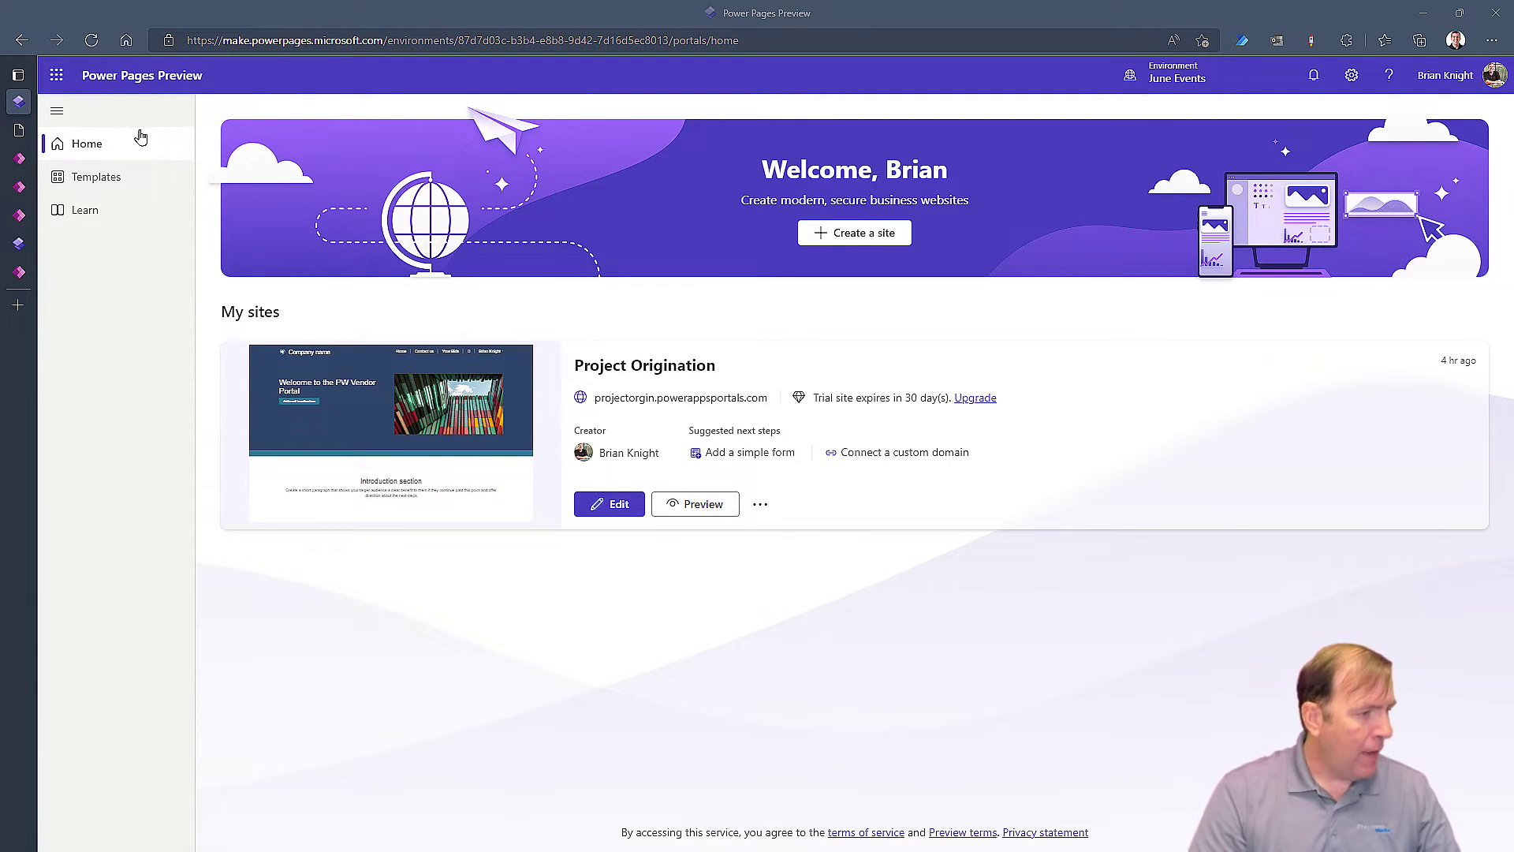
# Review the table permissions, then the vendor accounts, contacts, projects and proposals lists in the coordination app
pyautogui.click(12, 280)
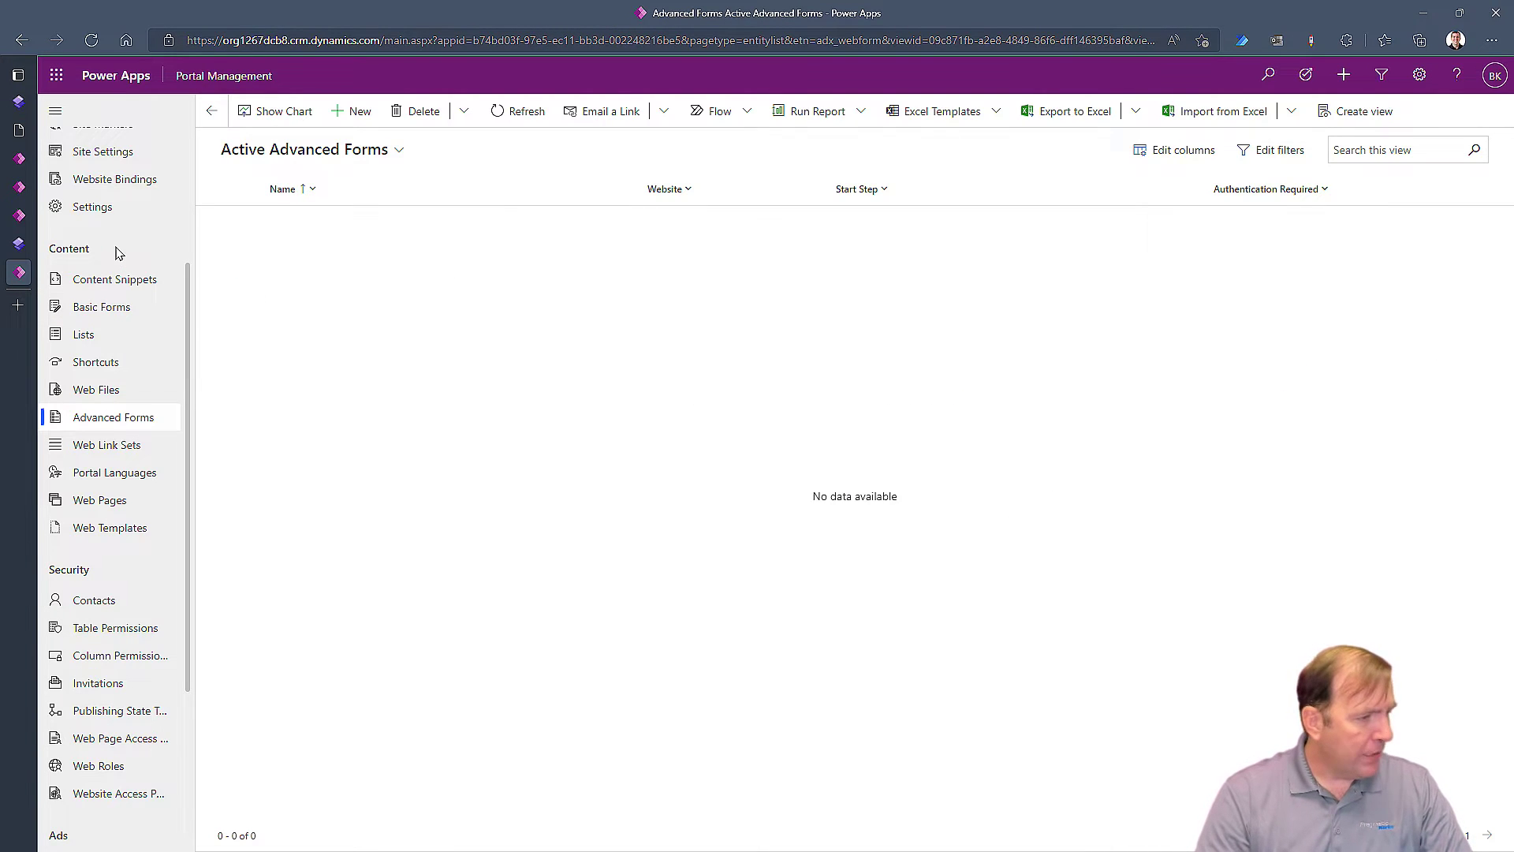
pyautogui.hotkey('ctrl', 'shift', 'Tab')
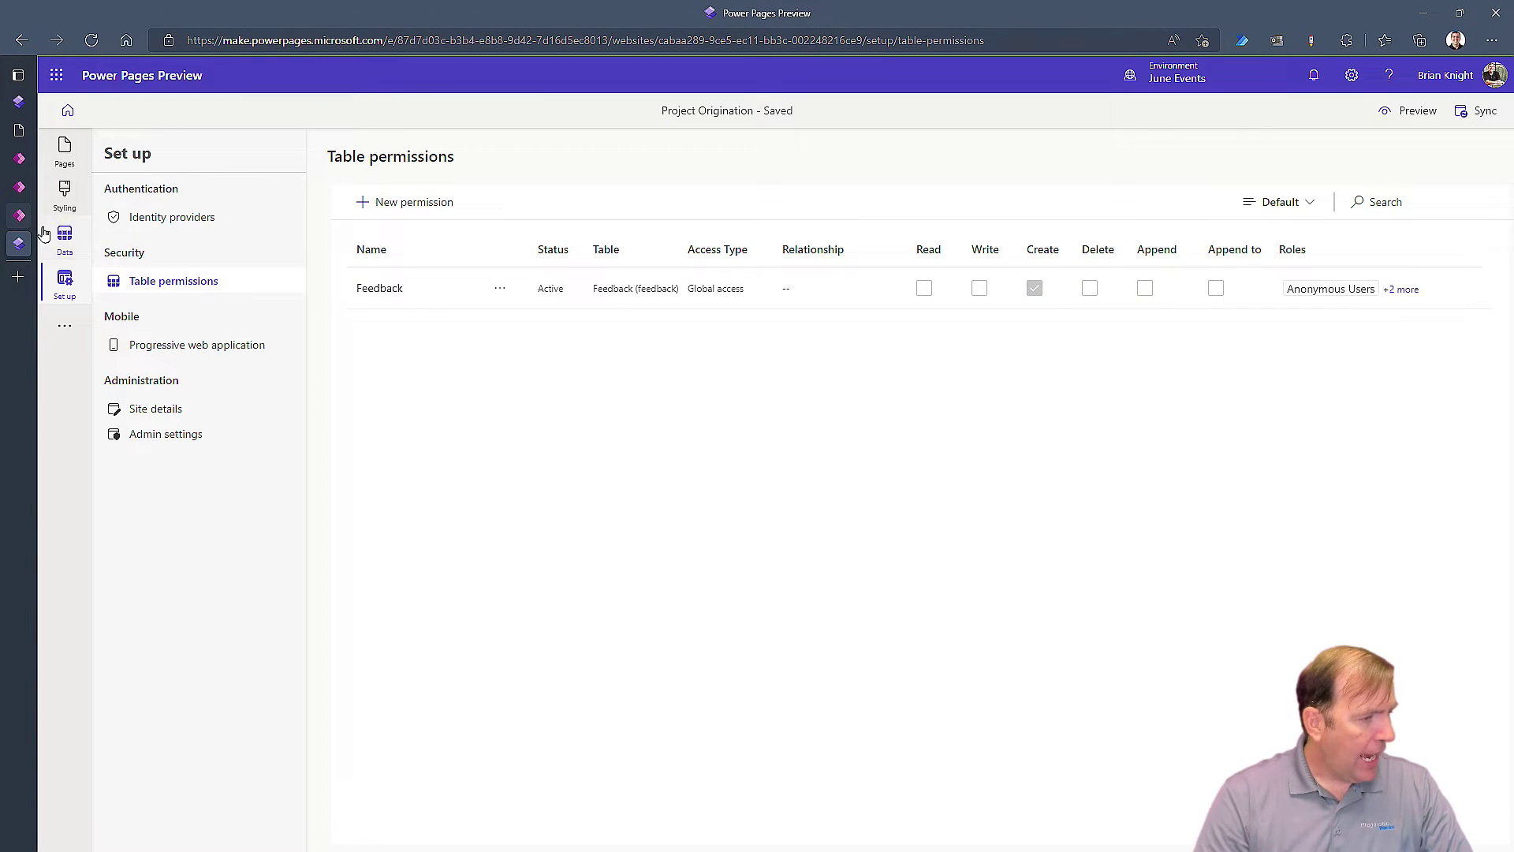
pyautogui.click(22, 218)
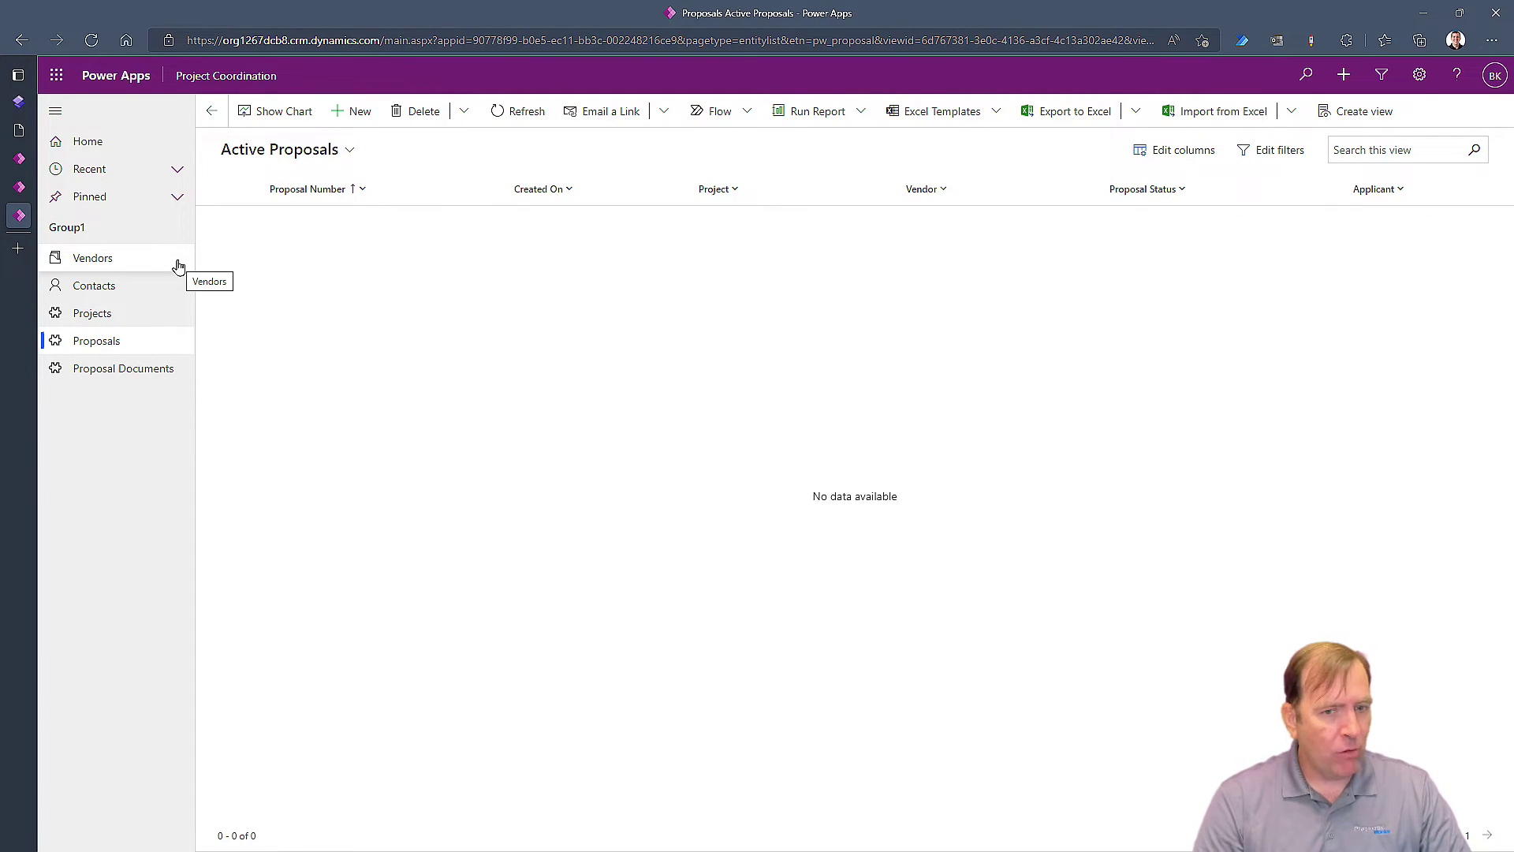
pyautogui.click(116, 262)
pyautogui.click(121, 287)
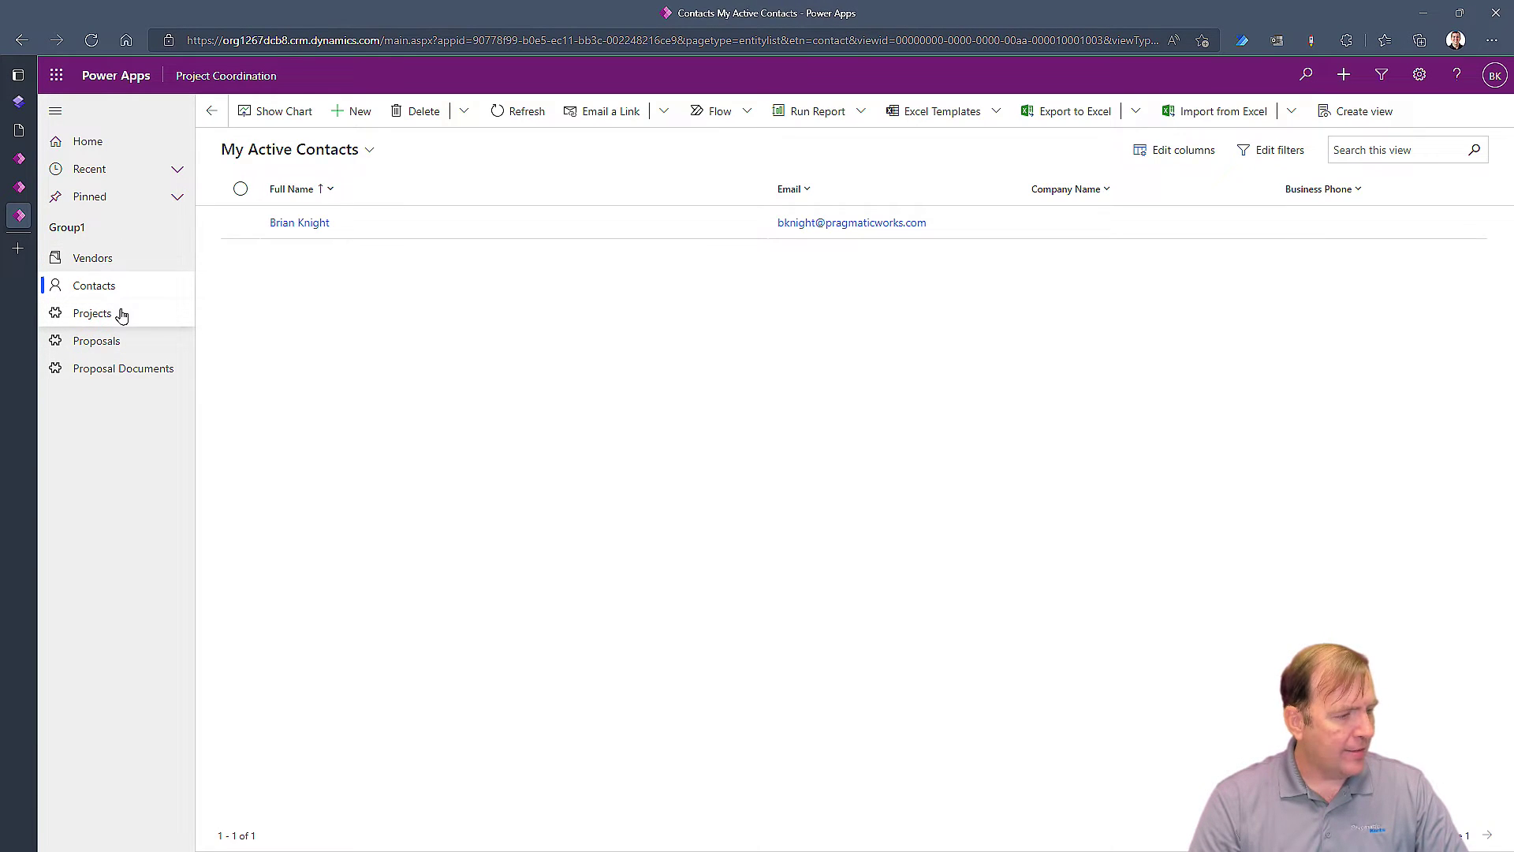
pyautogui.click(121, 315)
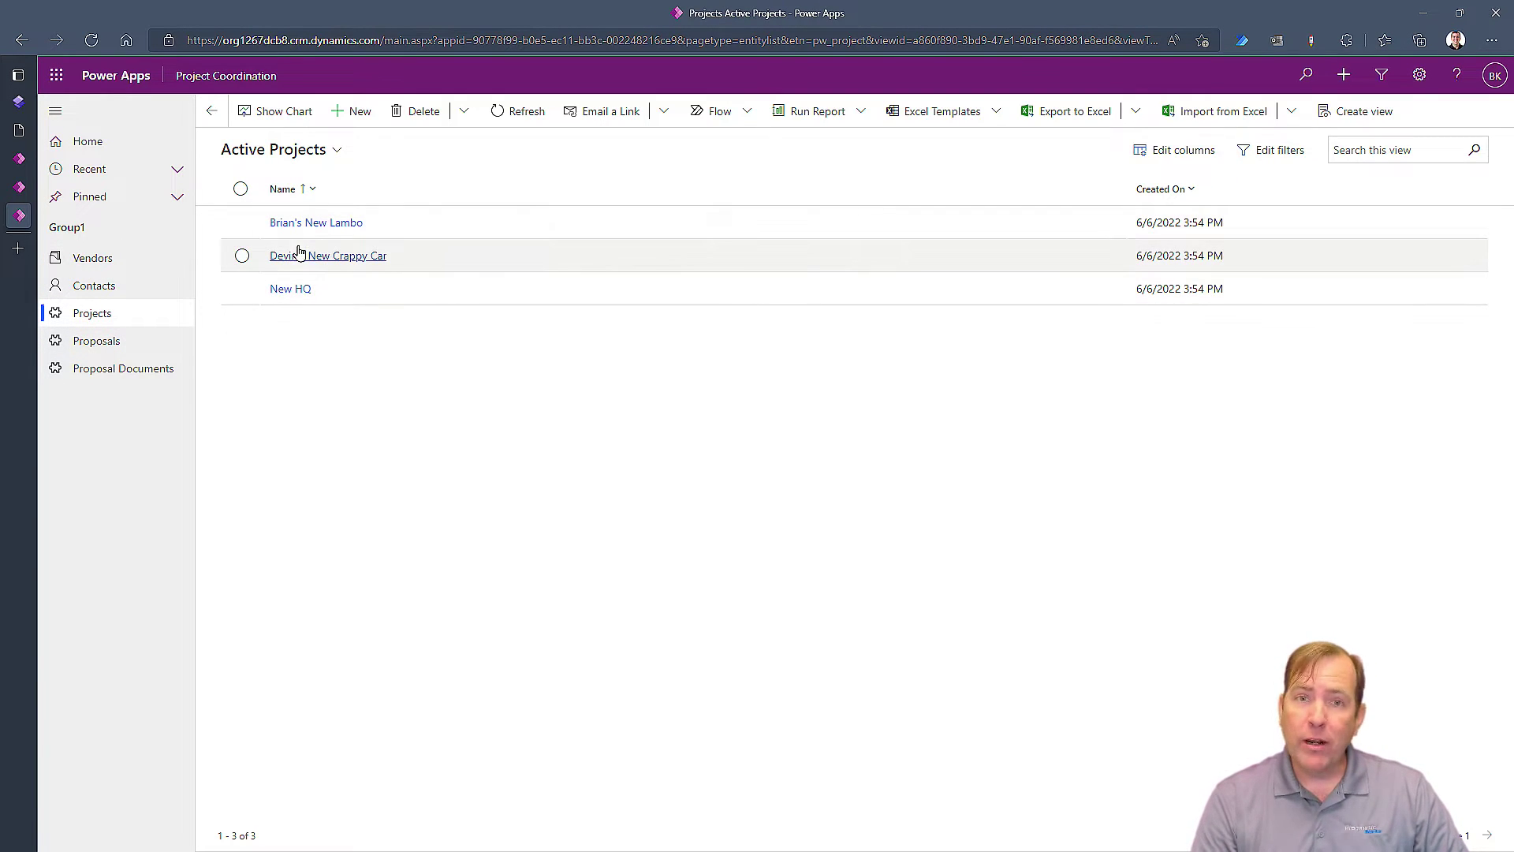
pyautogui.click(93, 343)
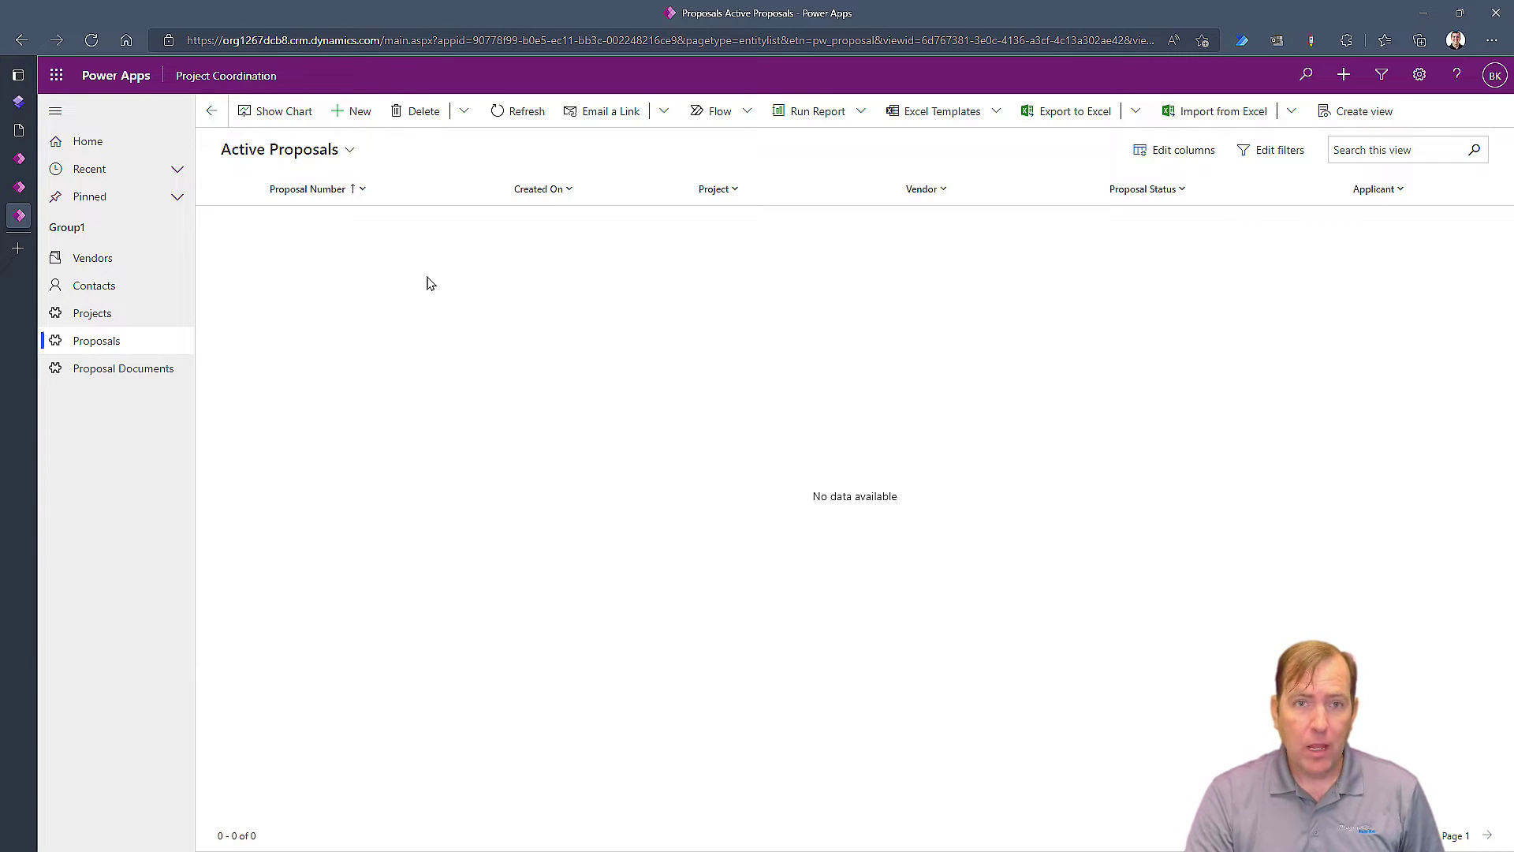
# Open Project Origination in the design studio, view Your Bids, and cancel an Add a page dialog
pyautogui.click(20, 100)
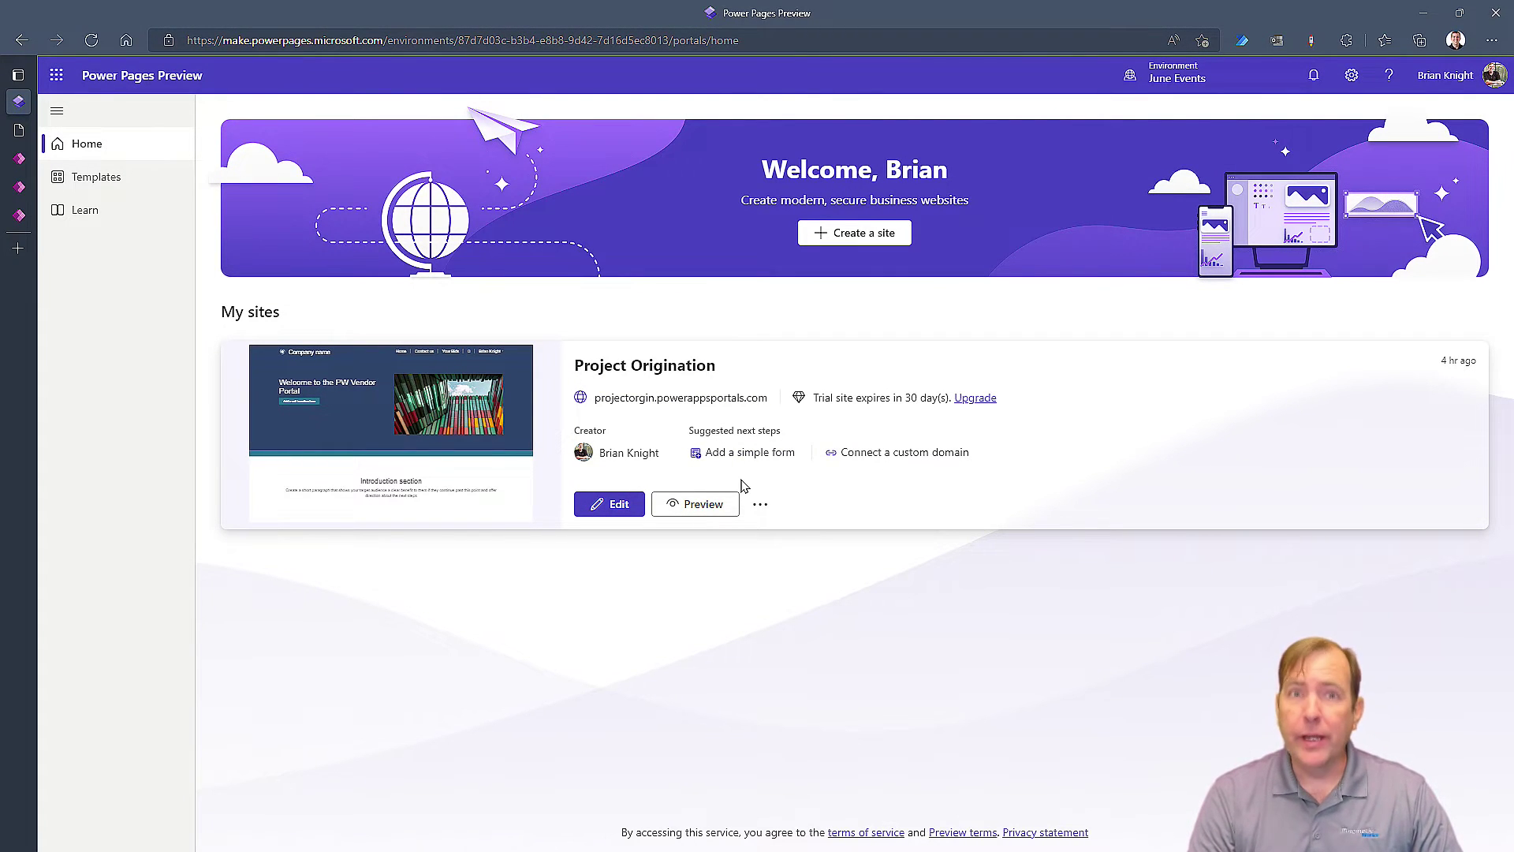
pyautogui.click(601, 511)
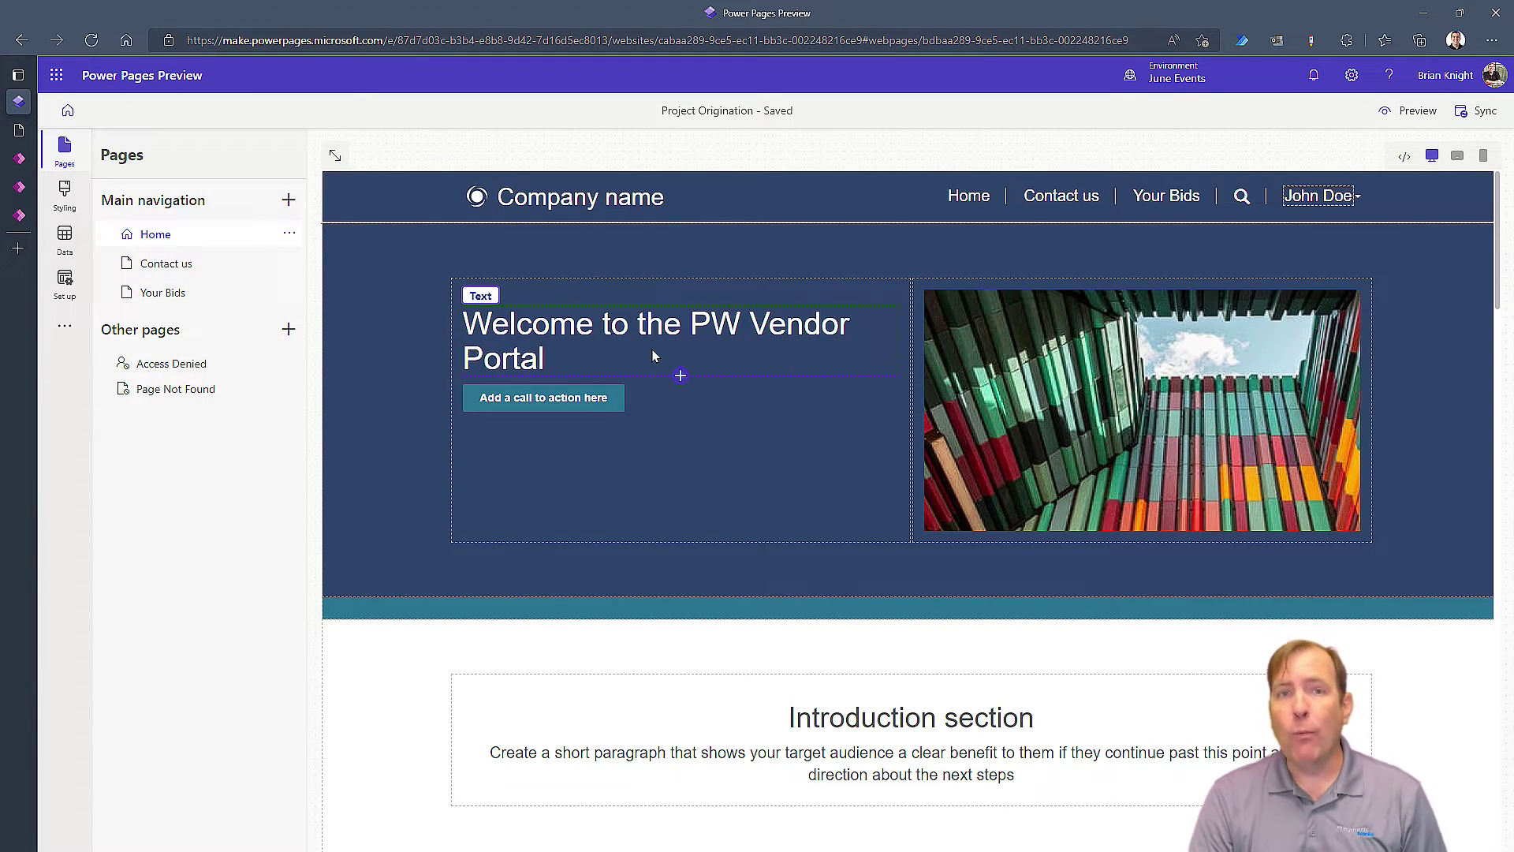
pyautogui.click(193, 295)
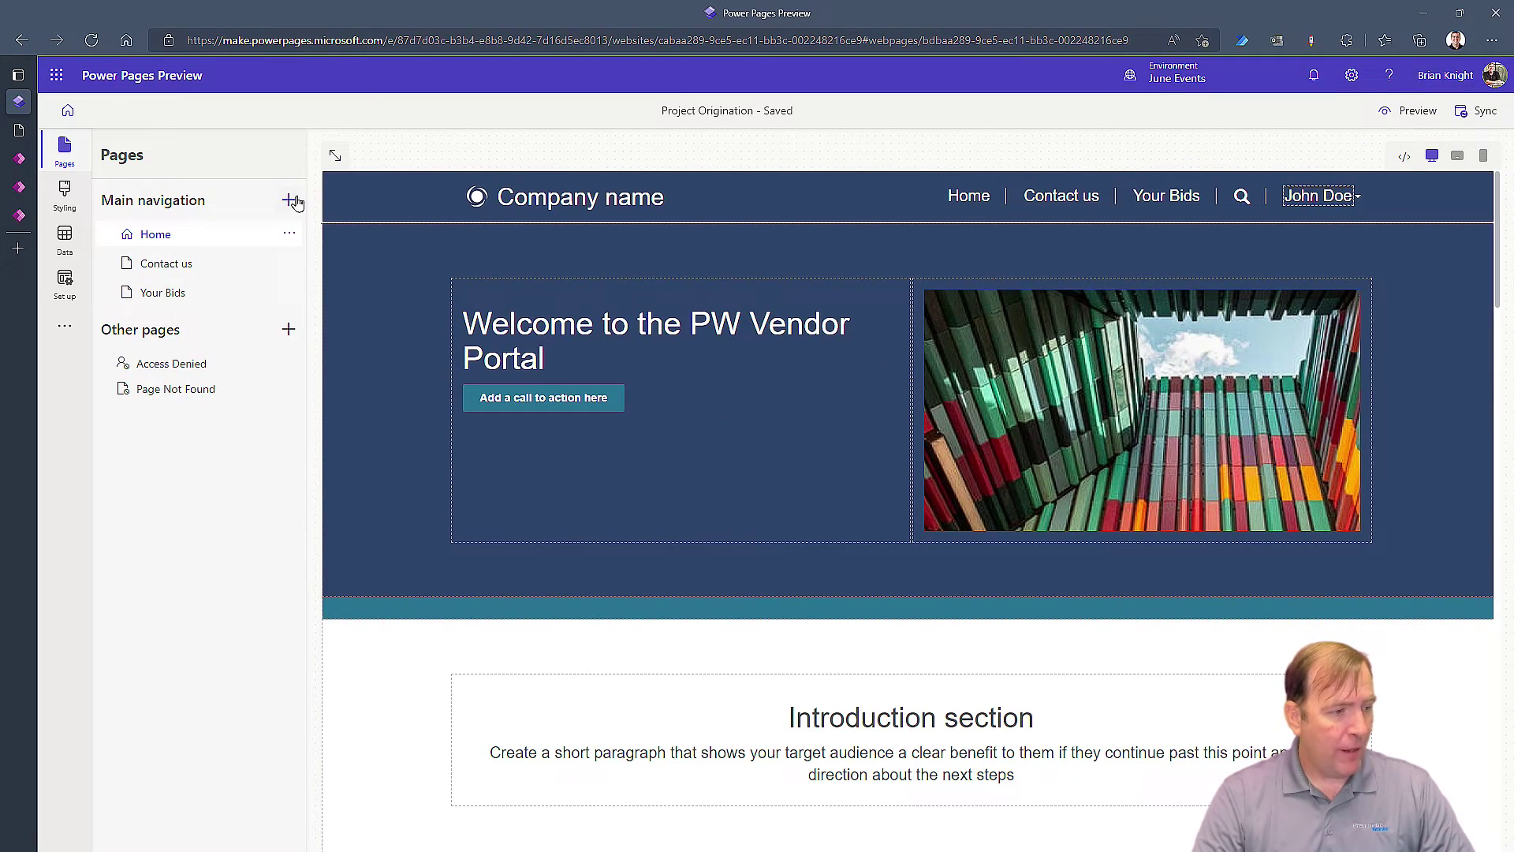
pyautogui.click(290, 200)
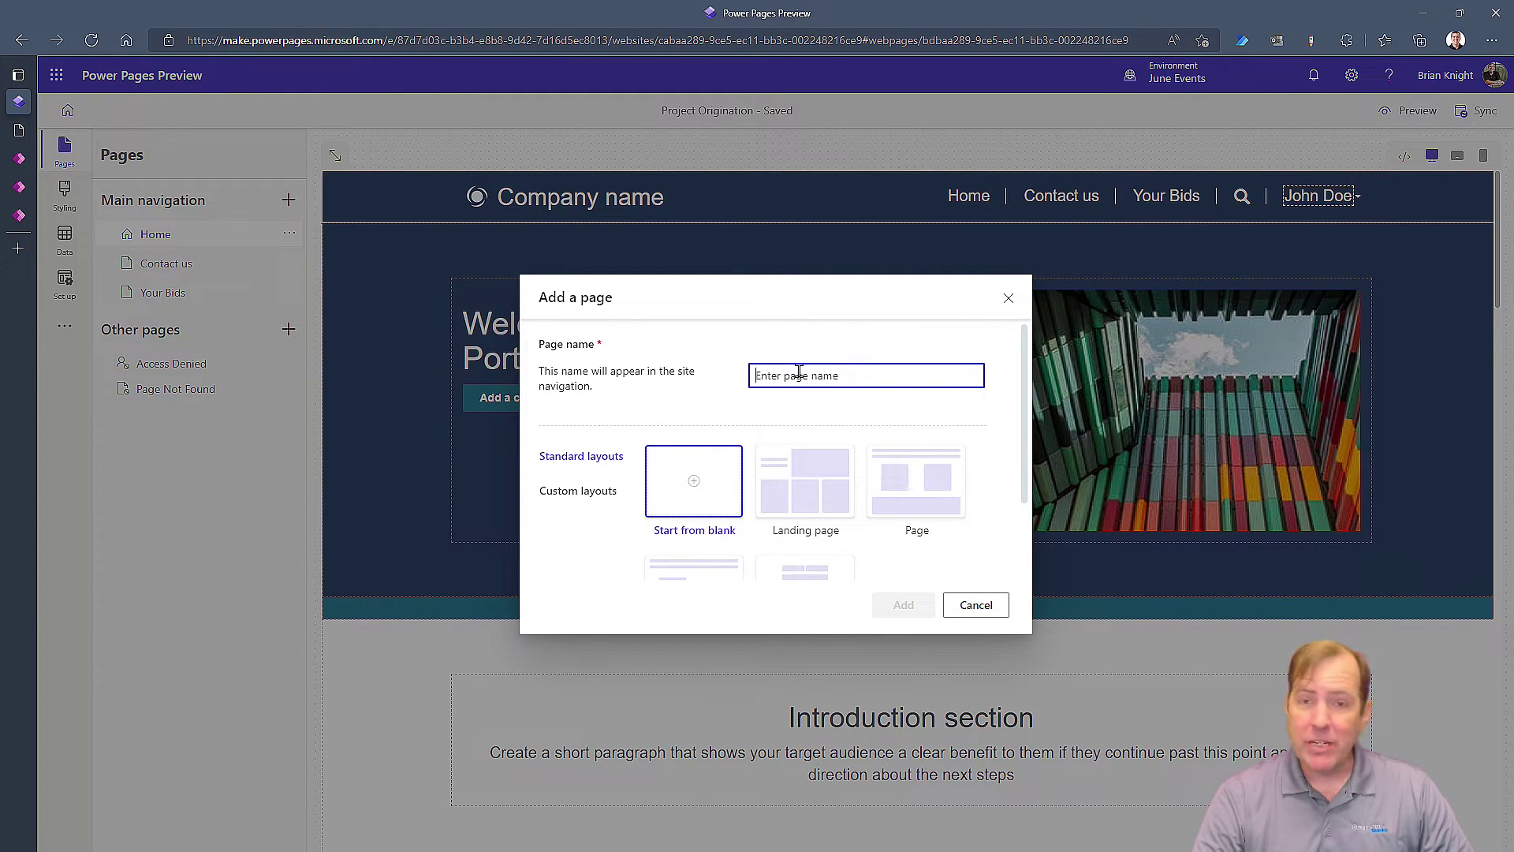
pyautogui.scroll(-1, 793, 391)
pyautogui.click(791, 400)
pyautogui.scroll(1, 791, 400)
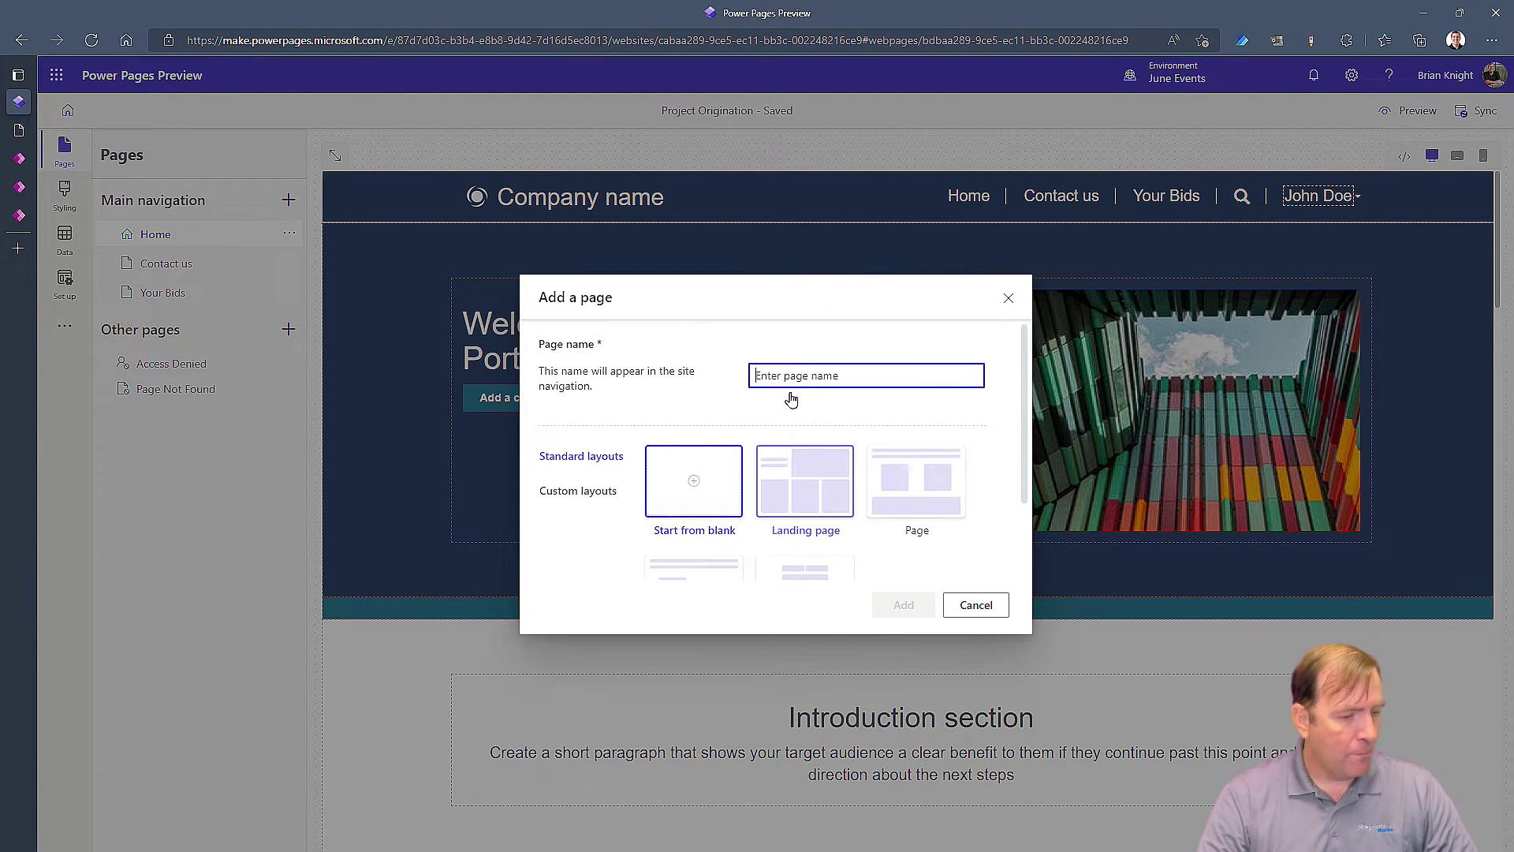
pyautogui.click(976, 605)
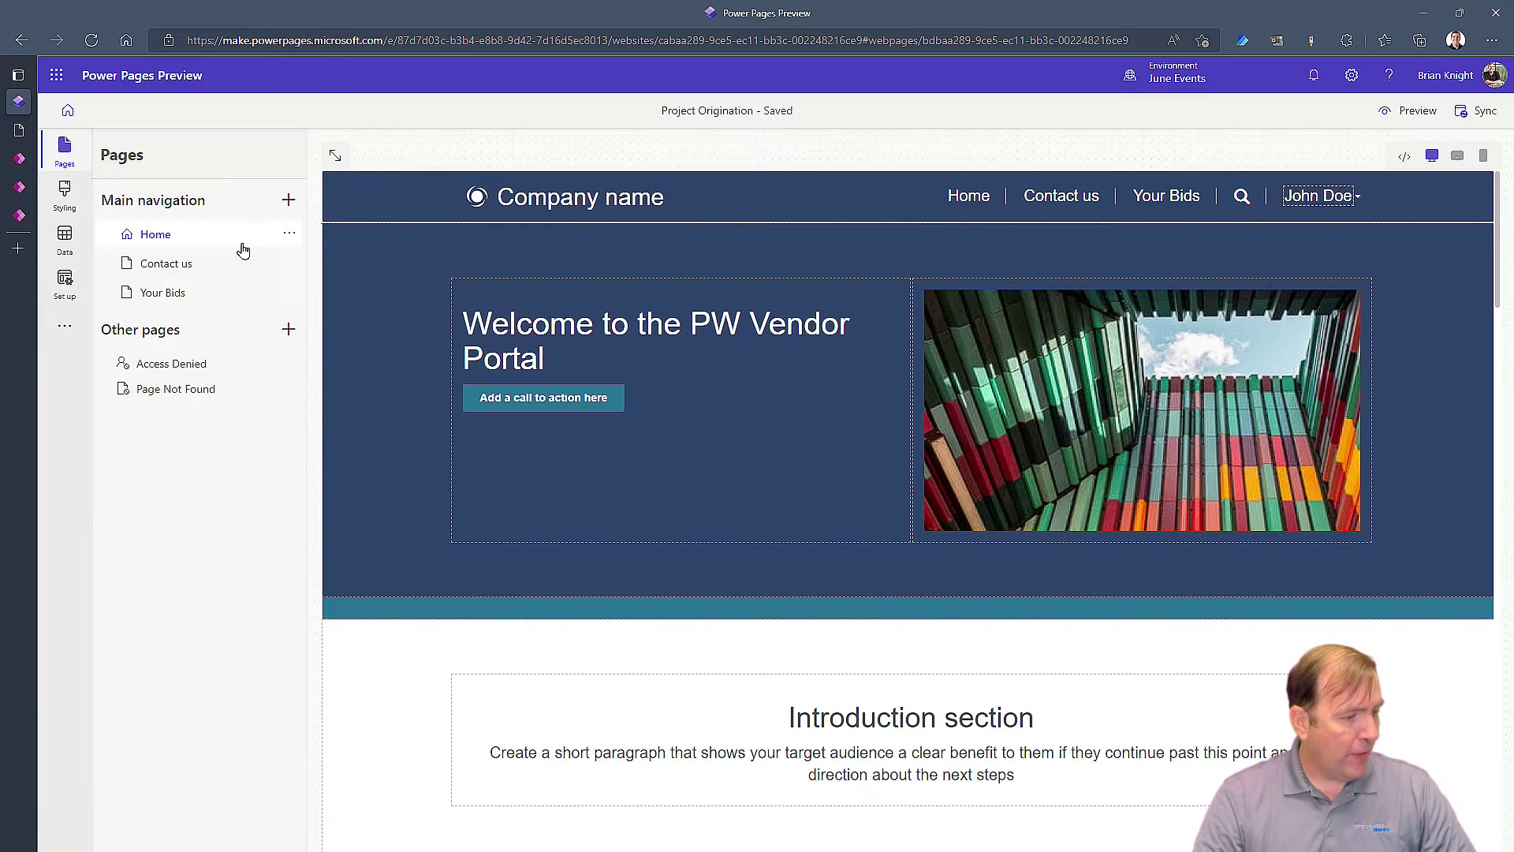
# On Your Bids, delete the My Proposals heading and the list component, then dismiss an Add a page dialog
pyautogui.click(186, 294)
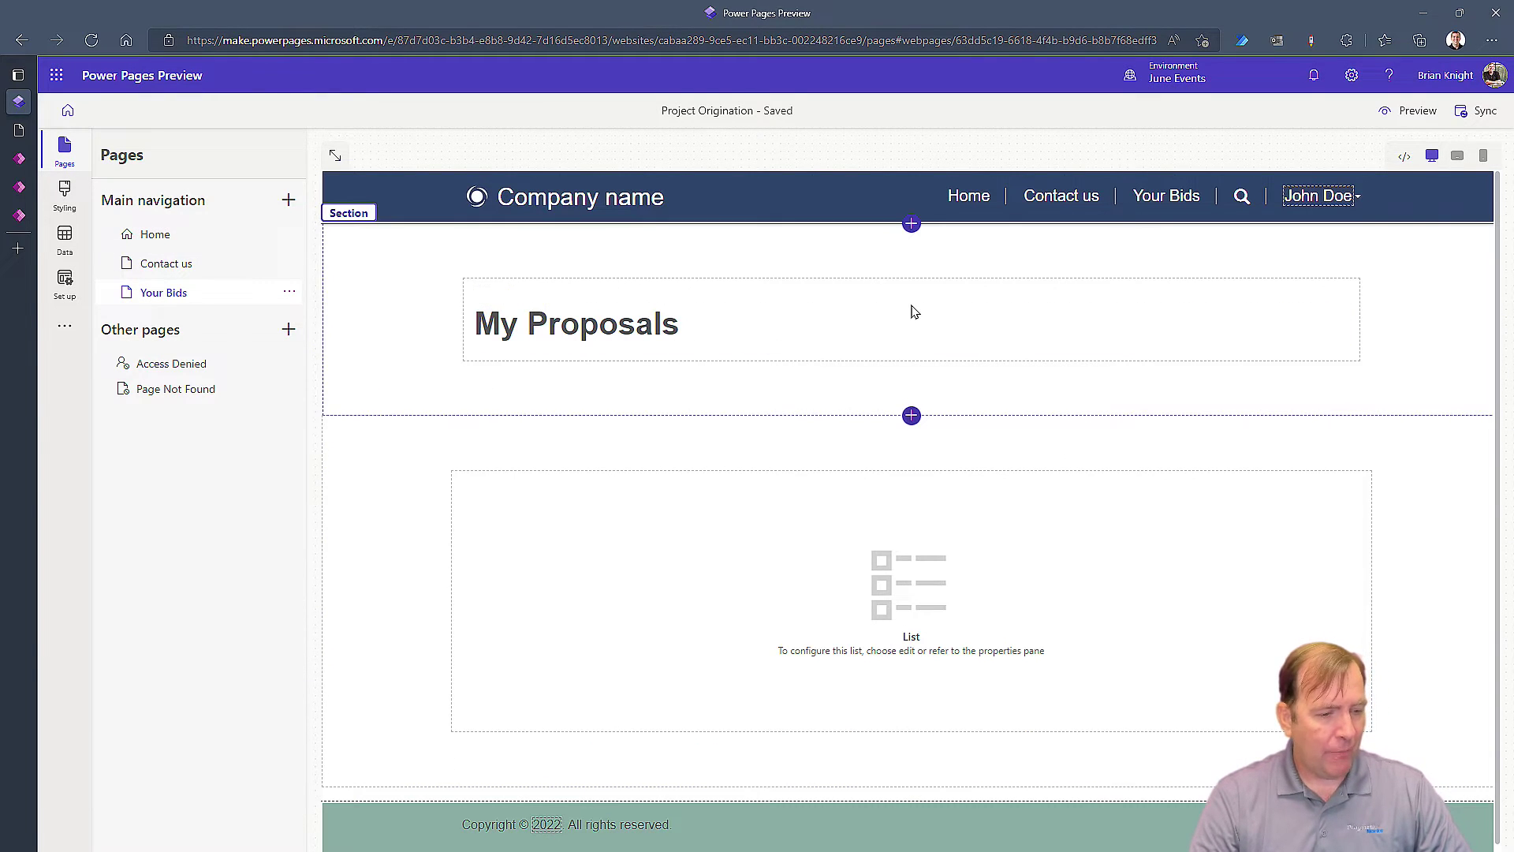
pyautogui.click(924, 315)
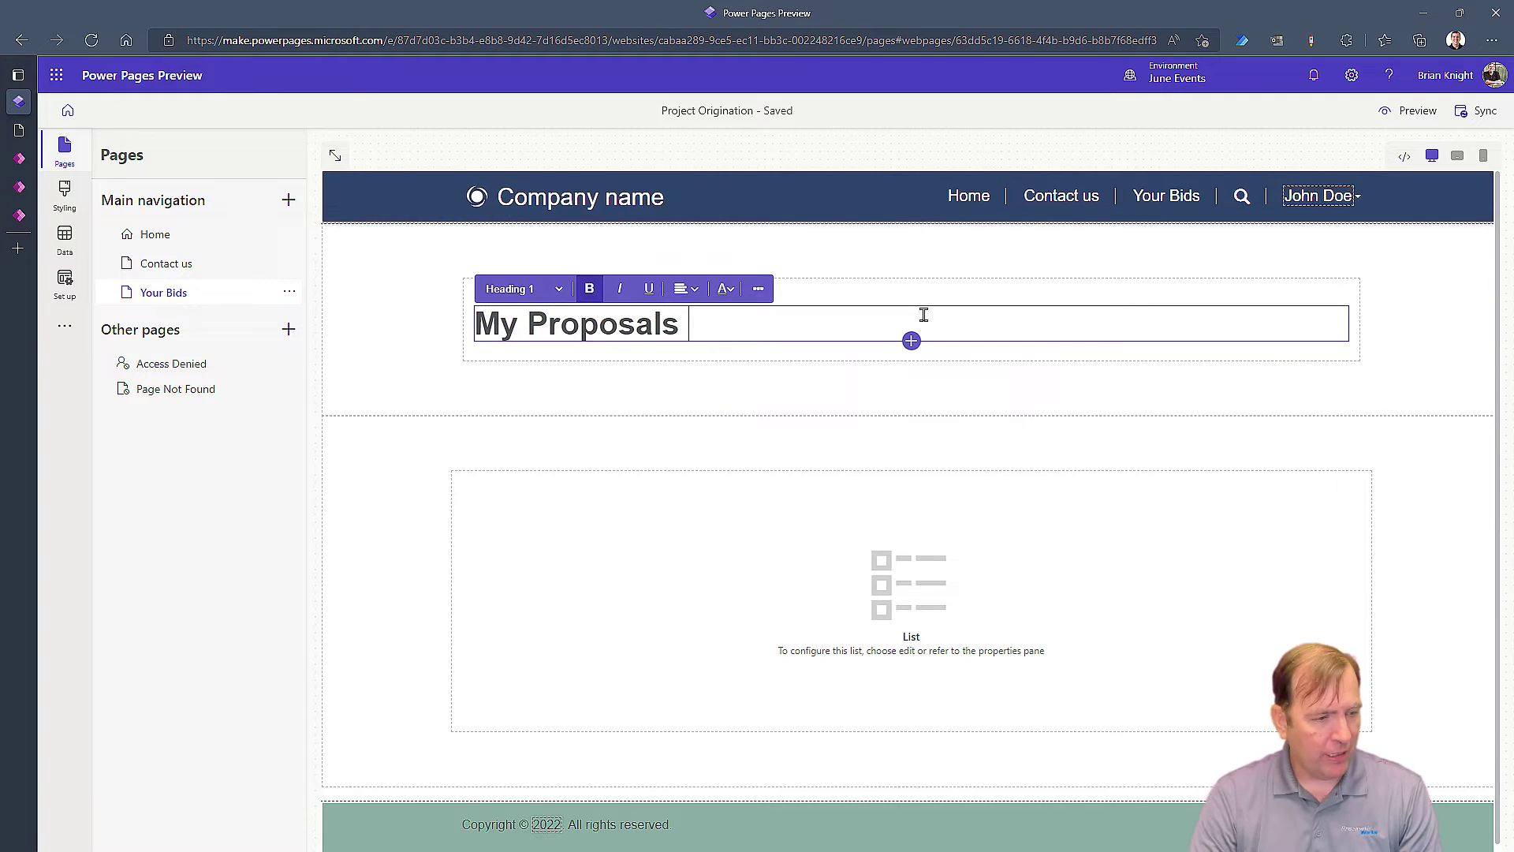
pyautogui.click(1359, 348)
pyautogui.press('Delete')
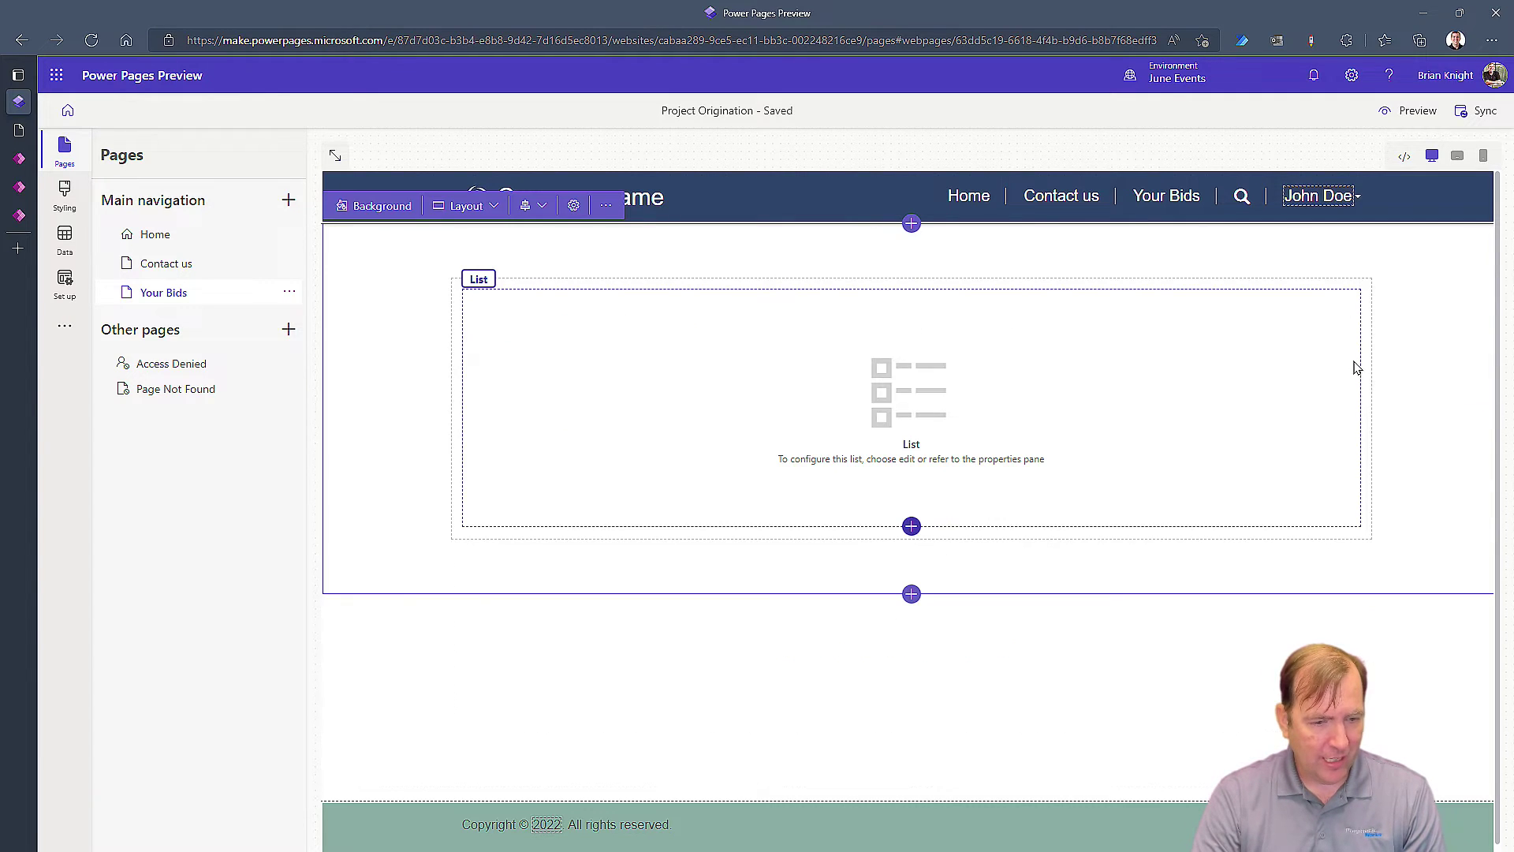
pyautogui.press('Delete')
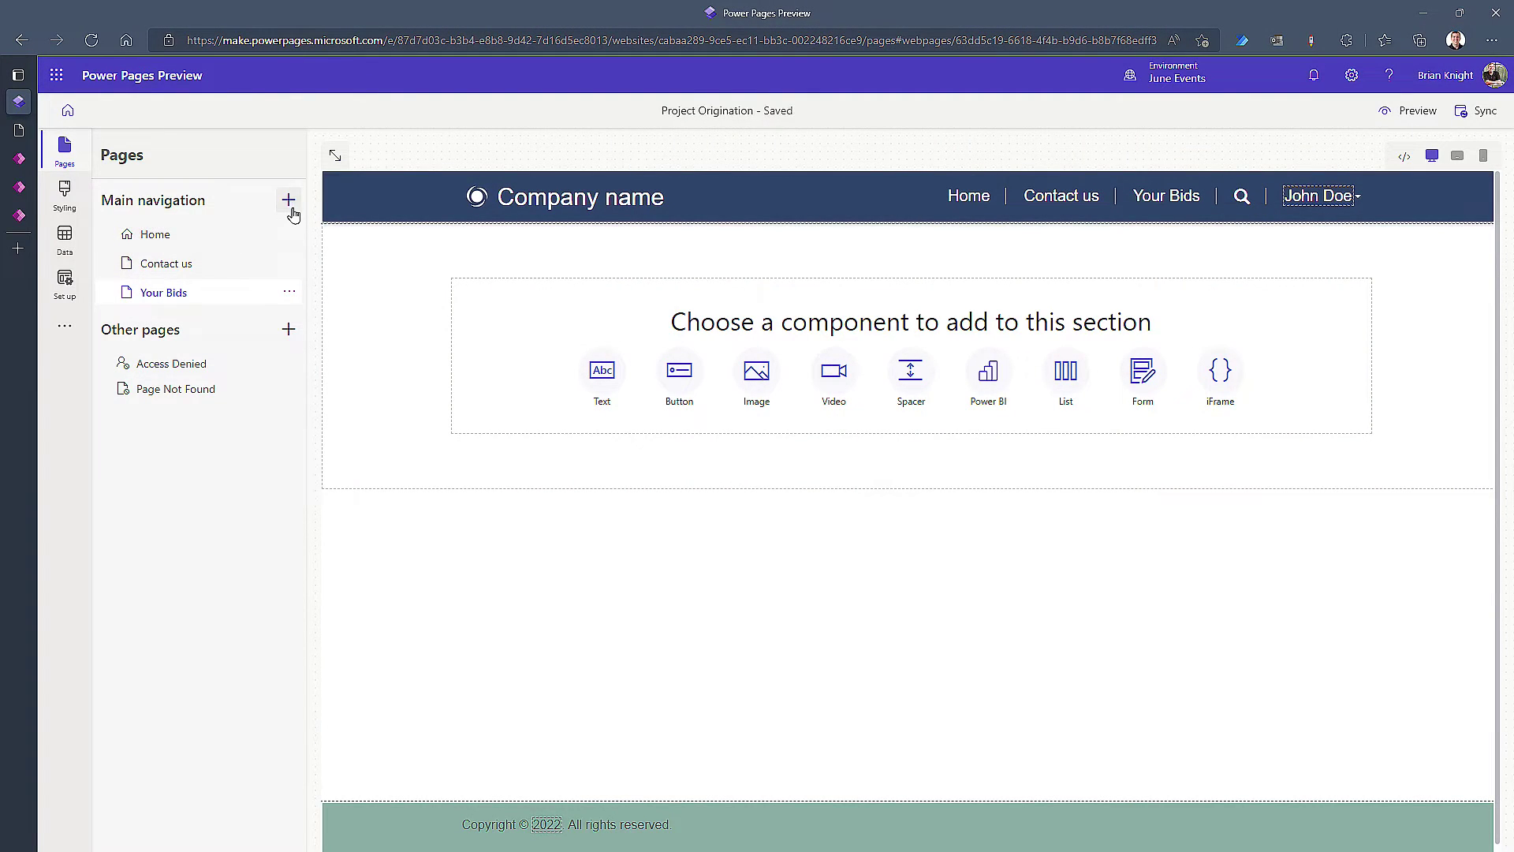
pyautogui.click(288, 202)
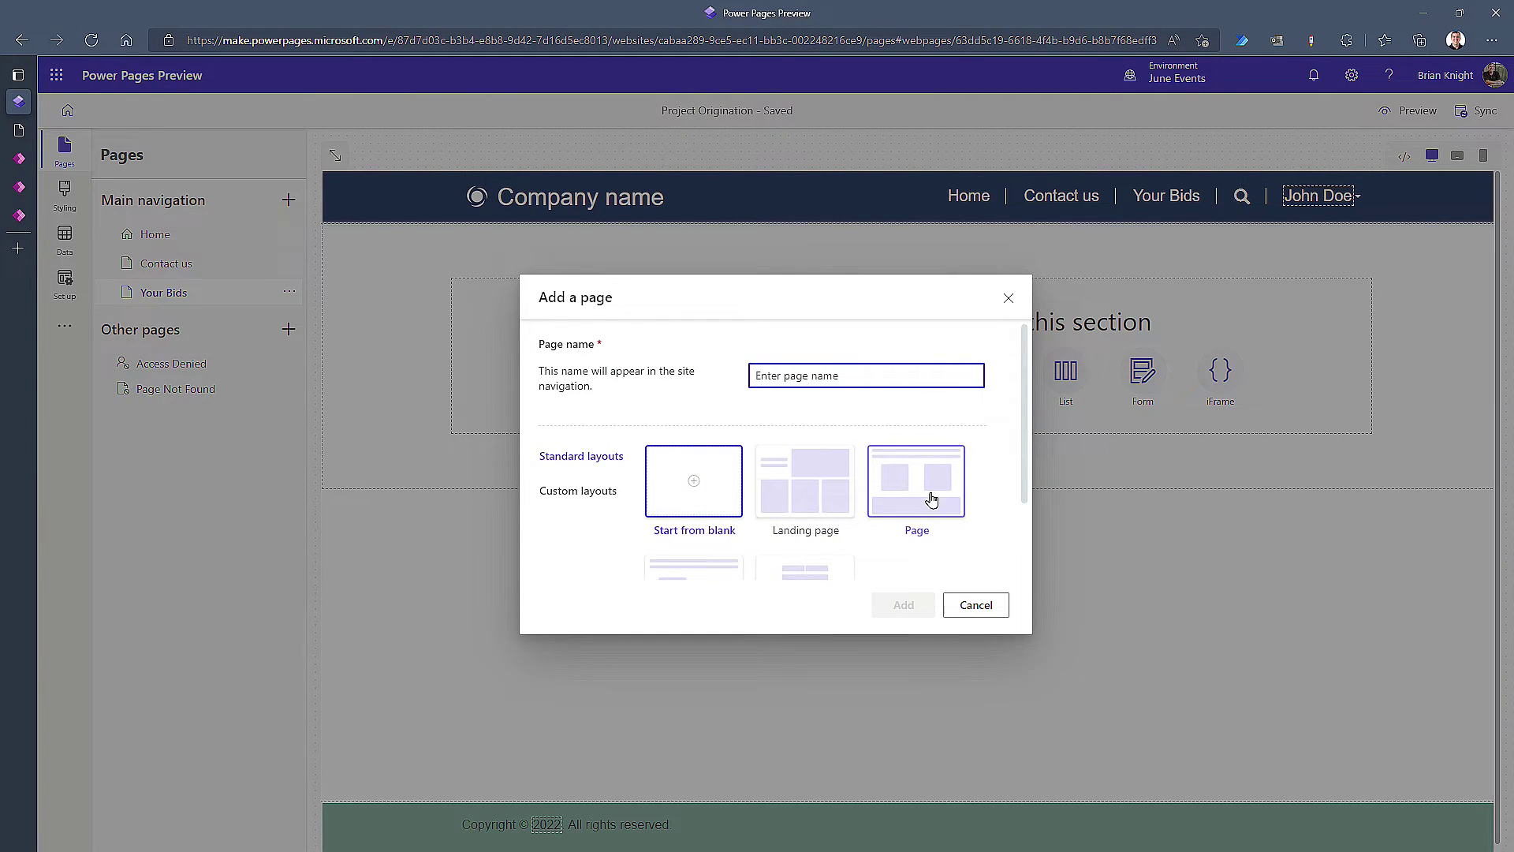
pyautogui.click(976, 606)
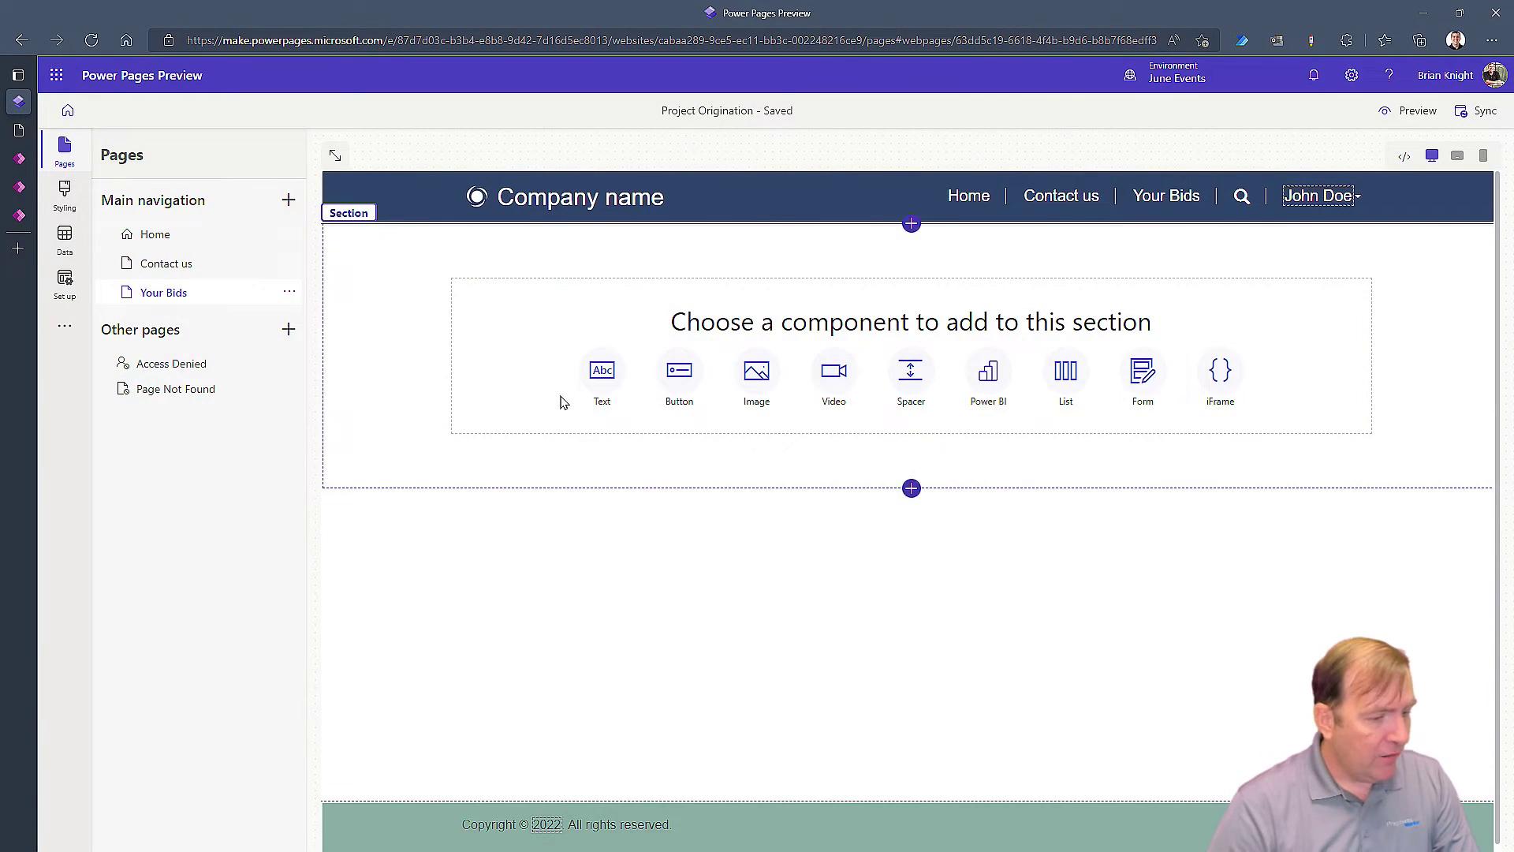
# Add a one-column section below, and make 'My Proposals' a Heading 1 text in the first section
pyautogui.click(915, 490)
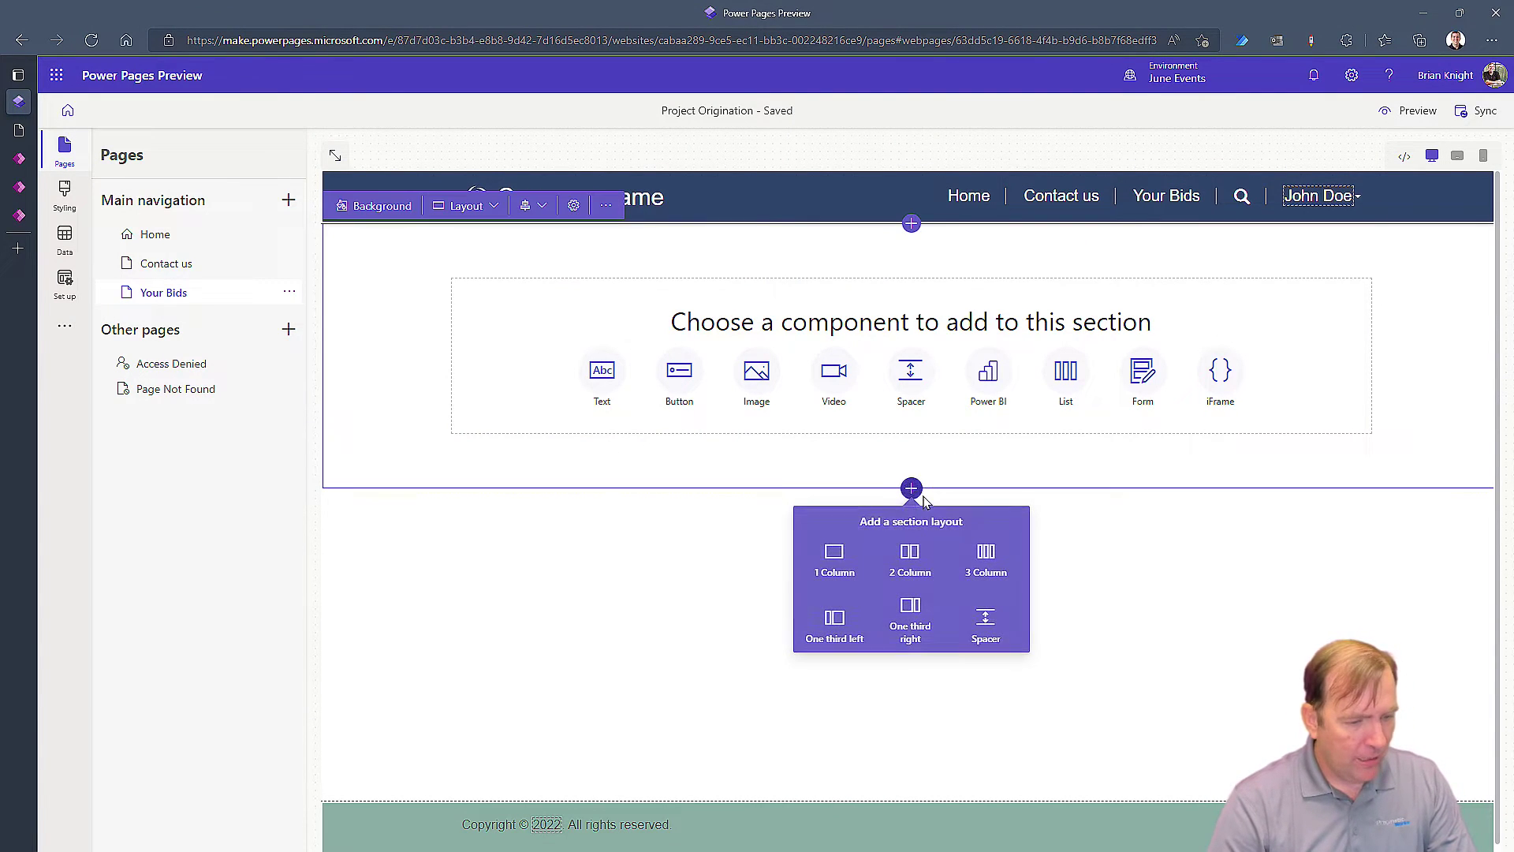
pyautogui.click(833, 554)
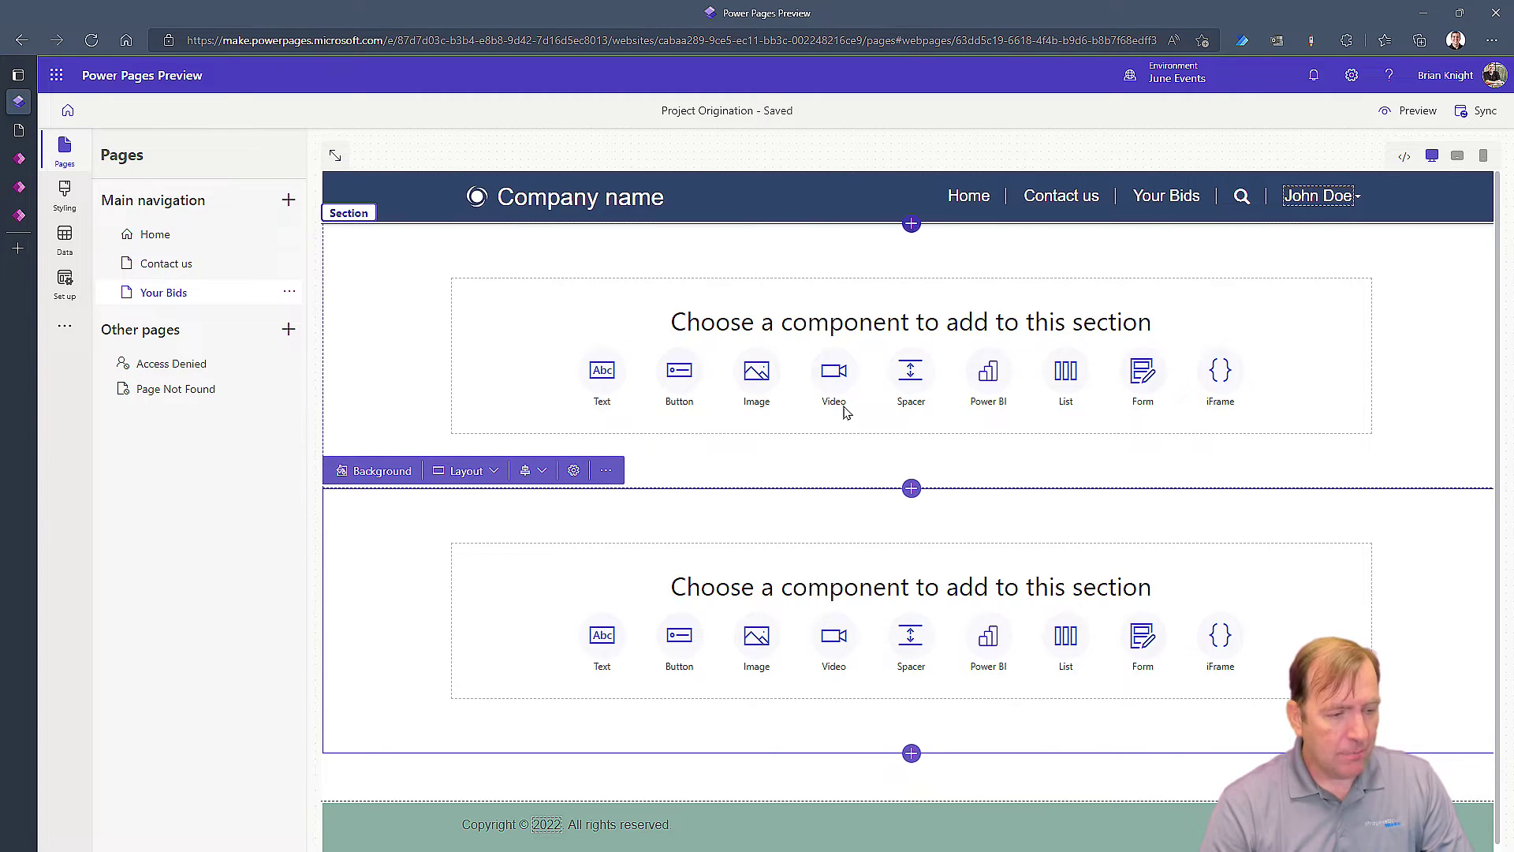
pyautogui.click(601, 371)
pyautogui.moveTo(556, 300); pyautogui.dragTo(401, 296)
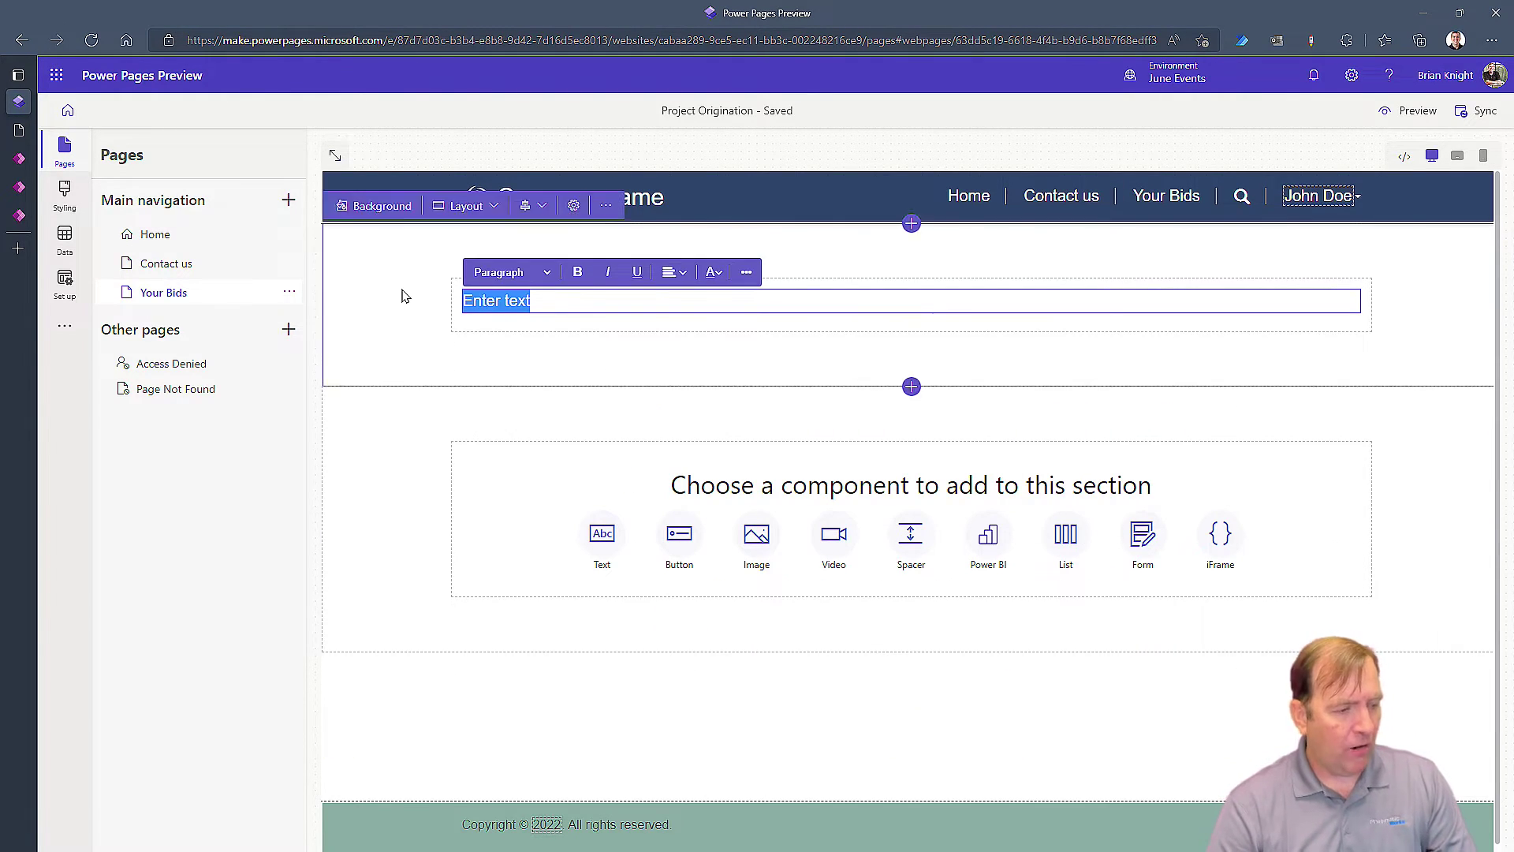
pyautogui.write('My Proposals')
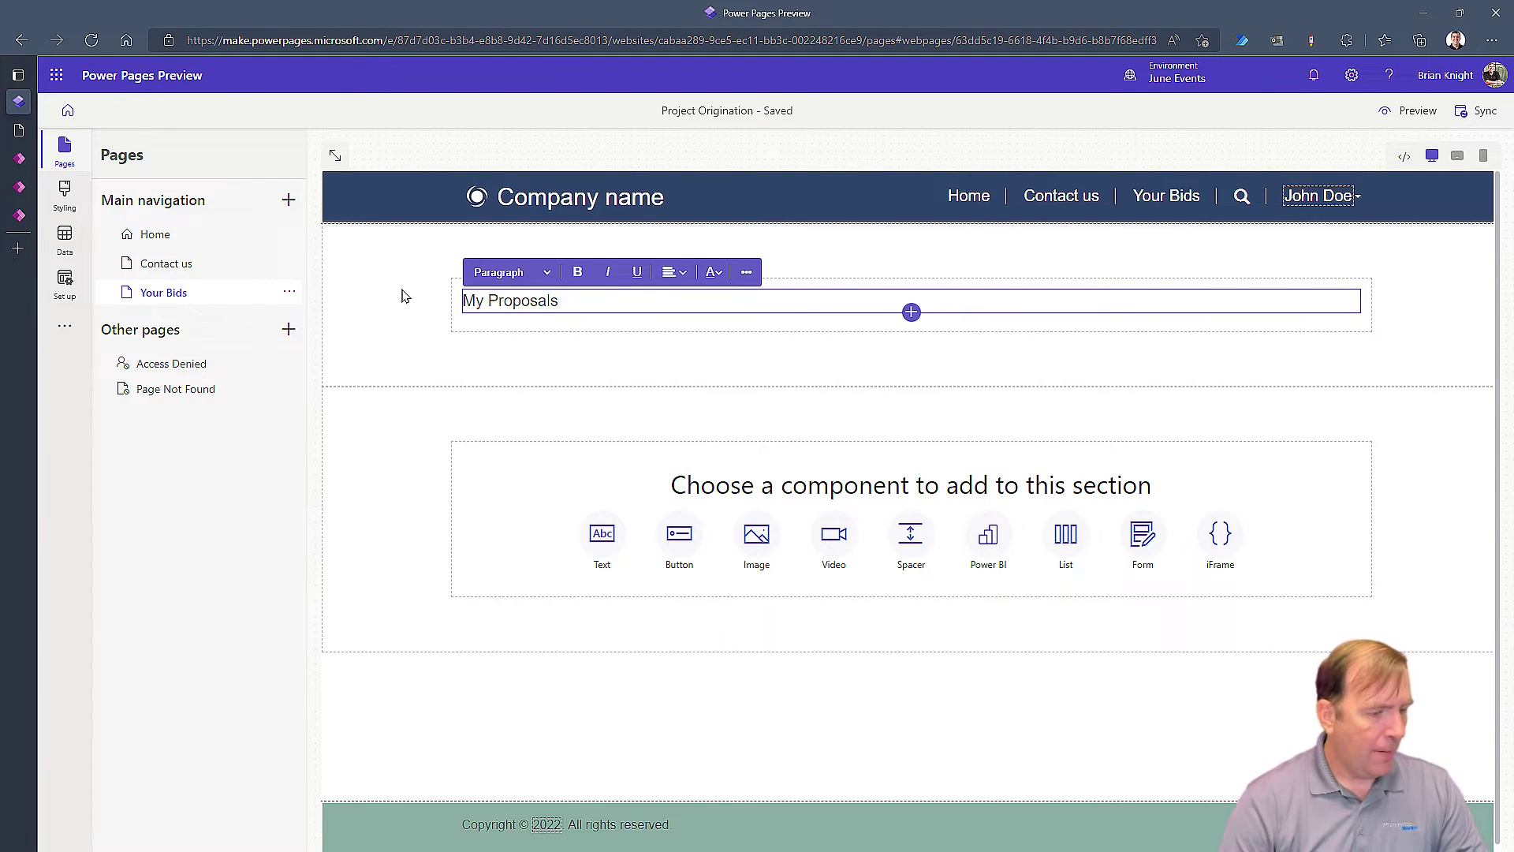
pyautogui.click(513, 272)
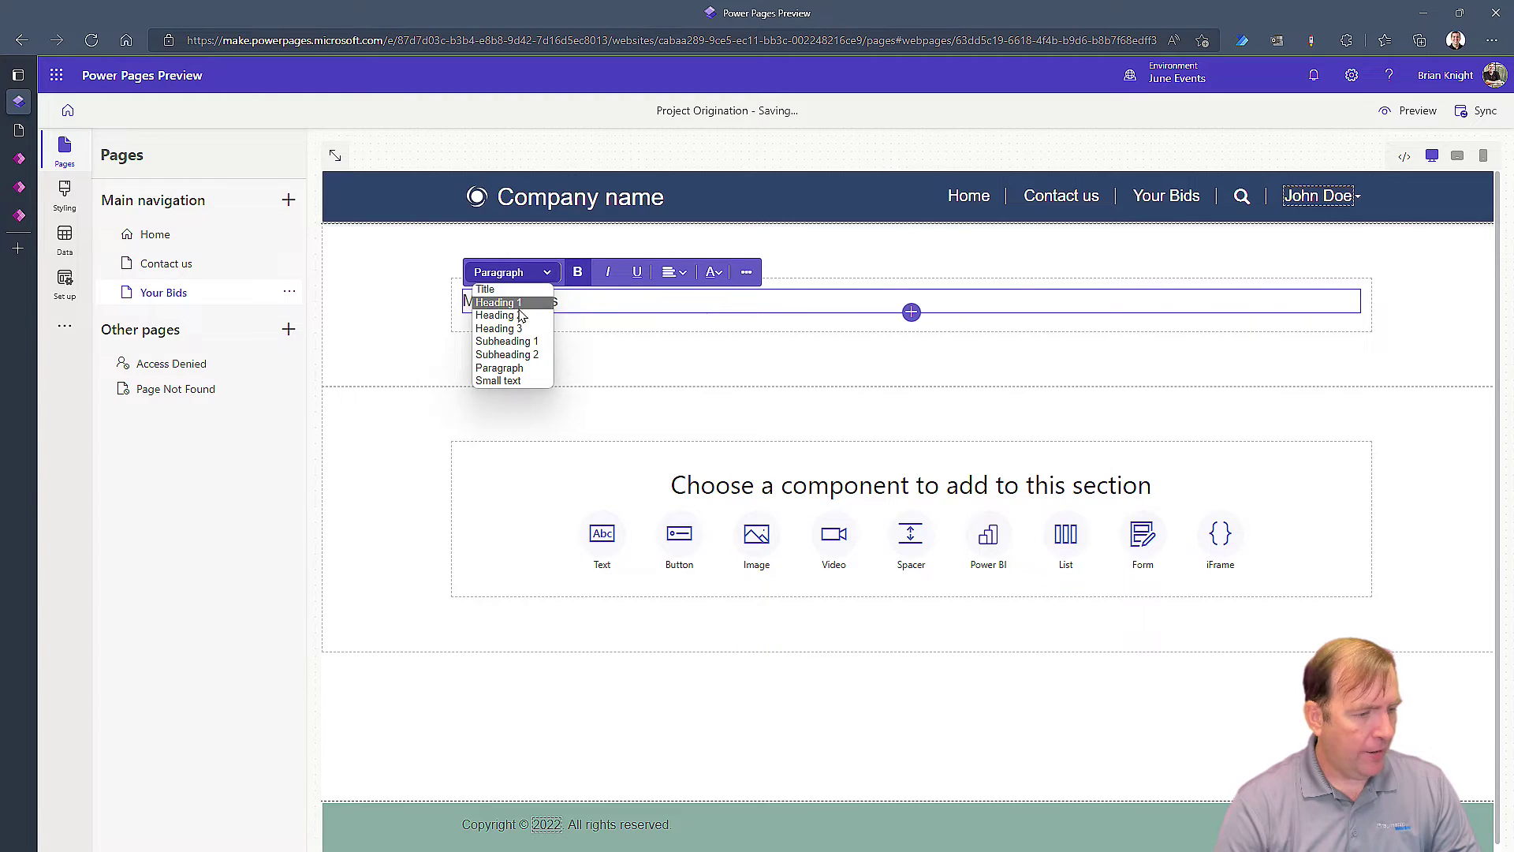
pyautogui.click(521, 316)
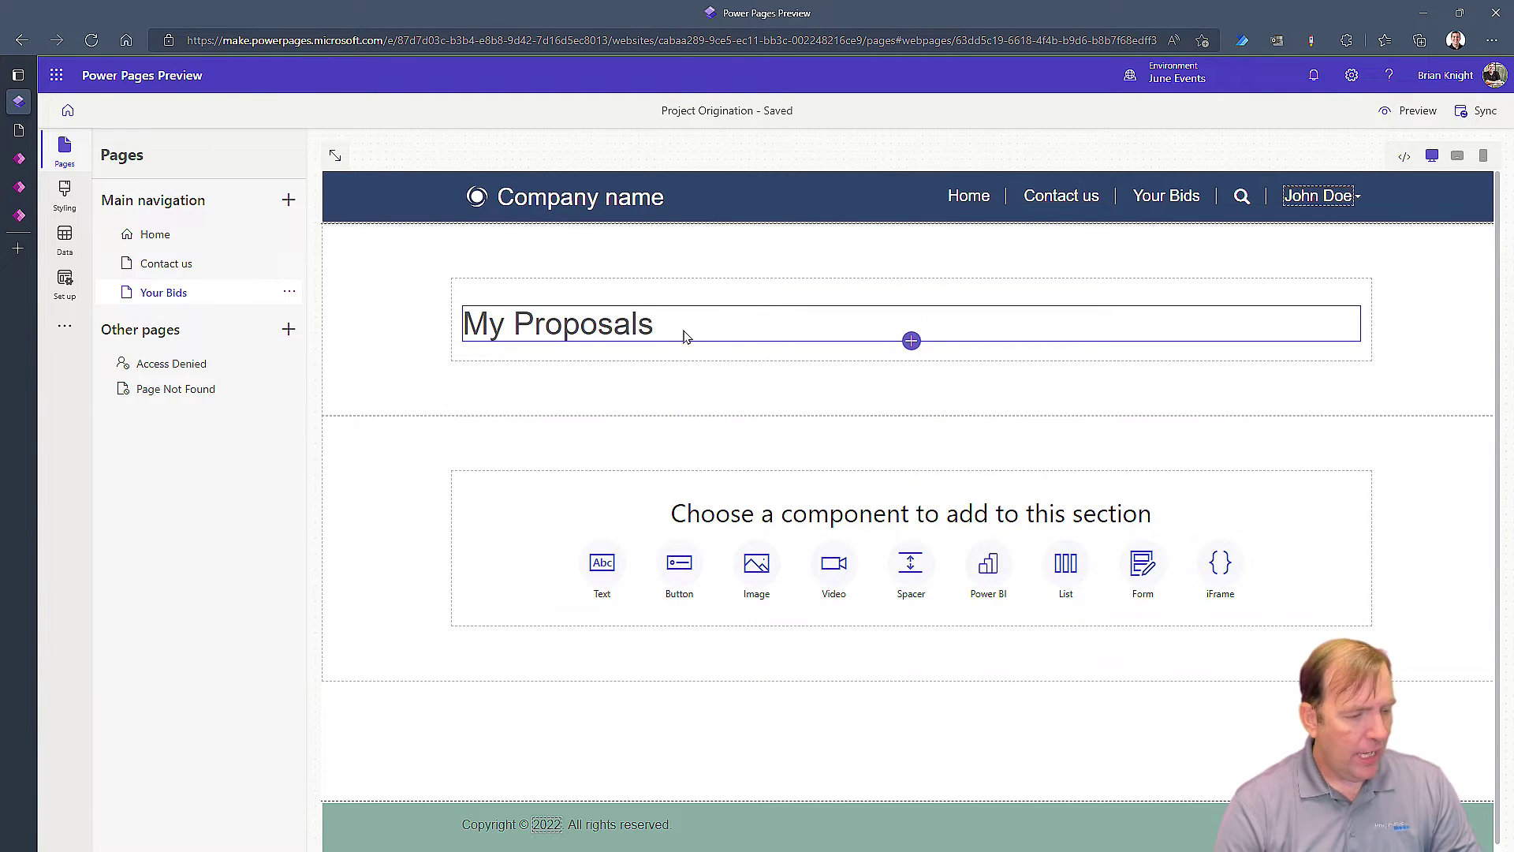
# Check the My Proposals heading text and view the page's HTML source code
pyautogui.click(660, 326)
pyautogui.moveTo(655, 326); pyautogui.dragTo(505, 326)
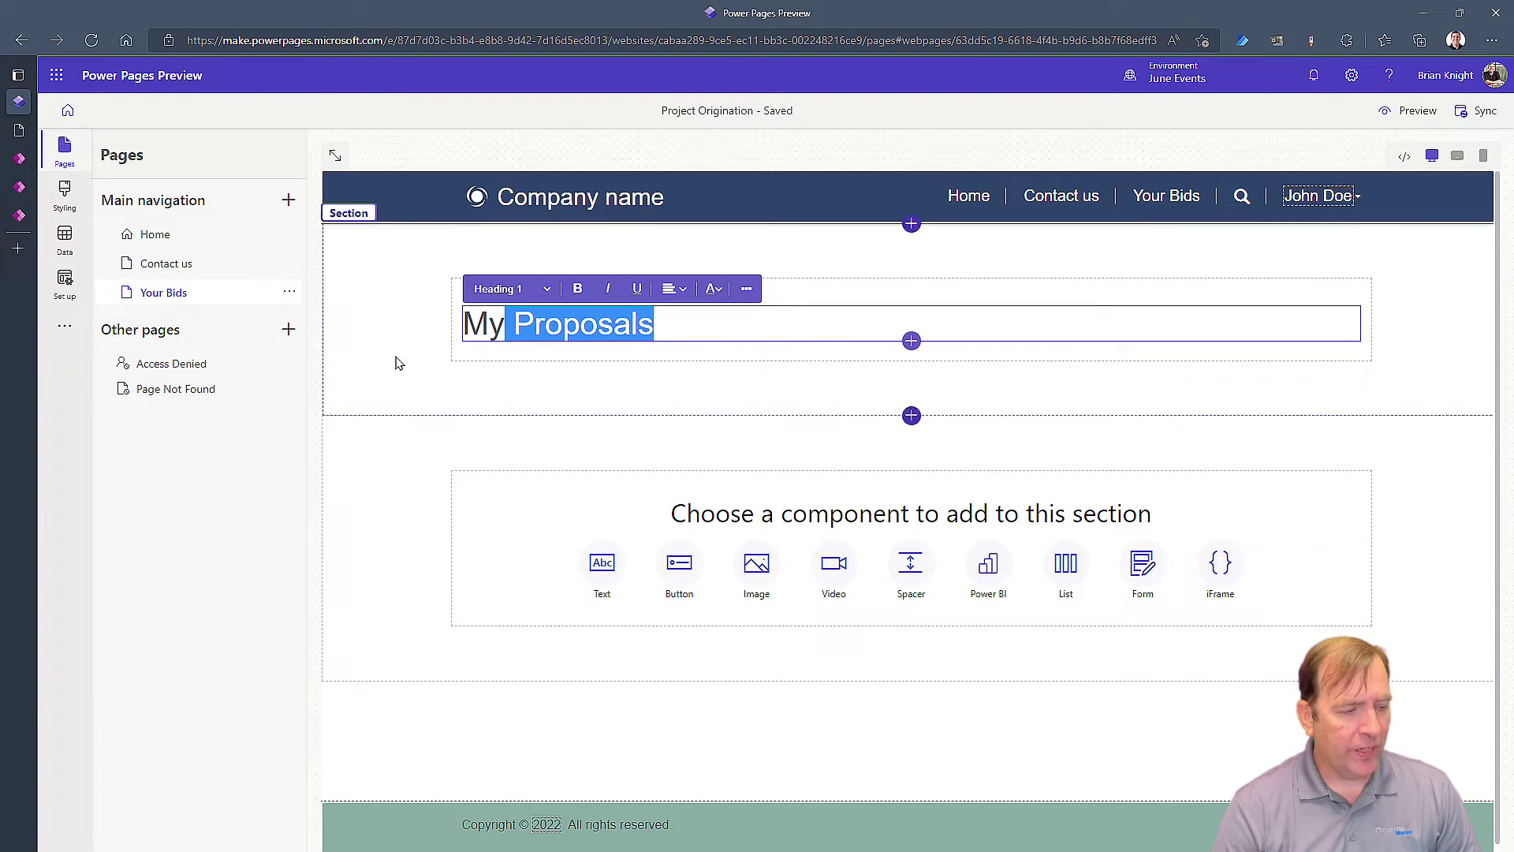
pyautogui.click(669, 323)
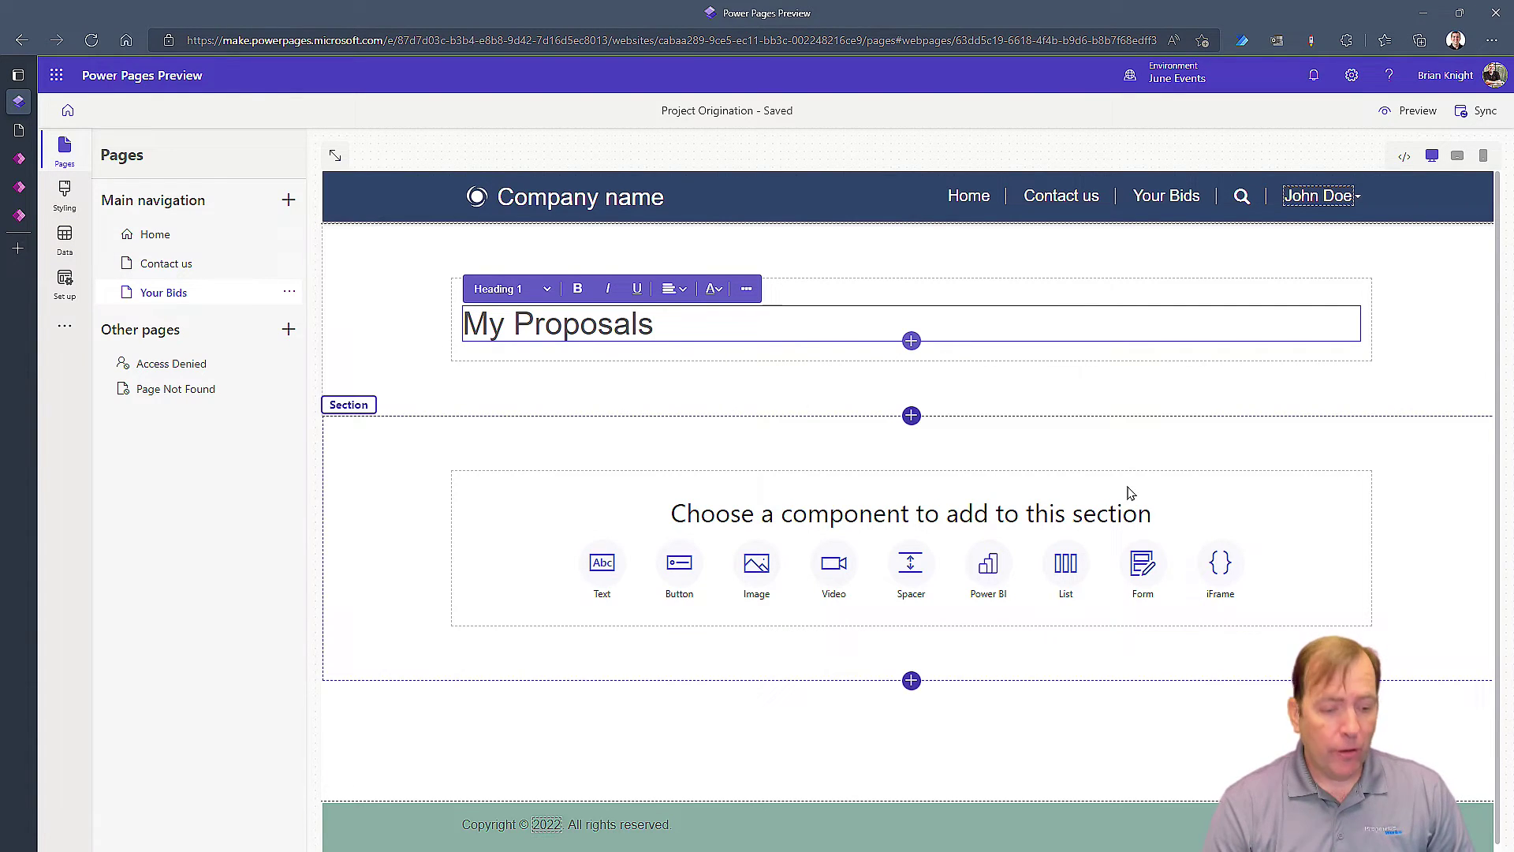
pyautogui.click(1404, 157)
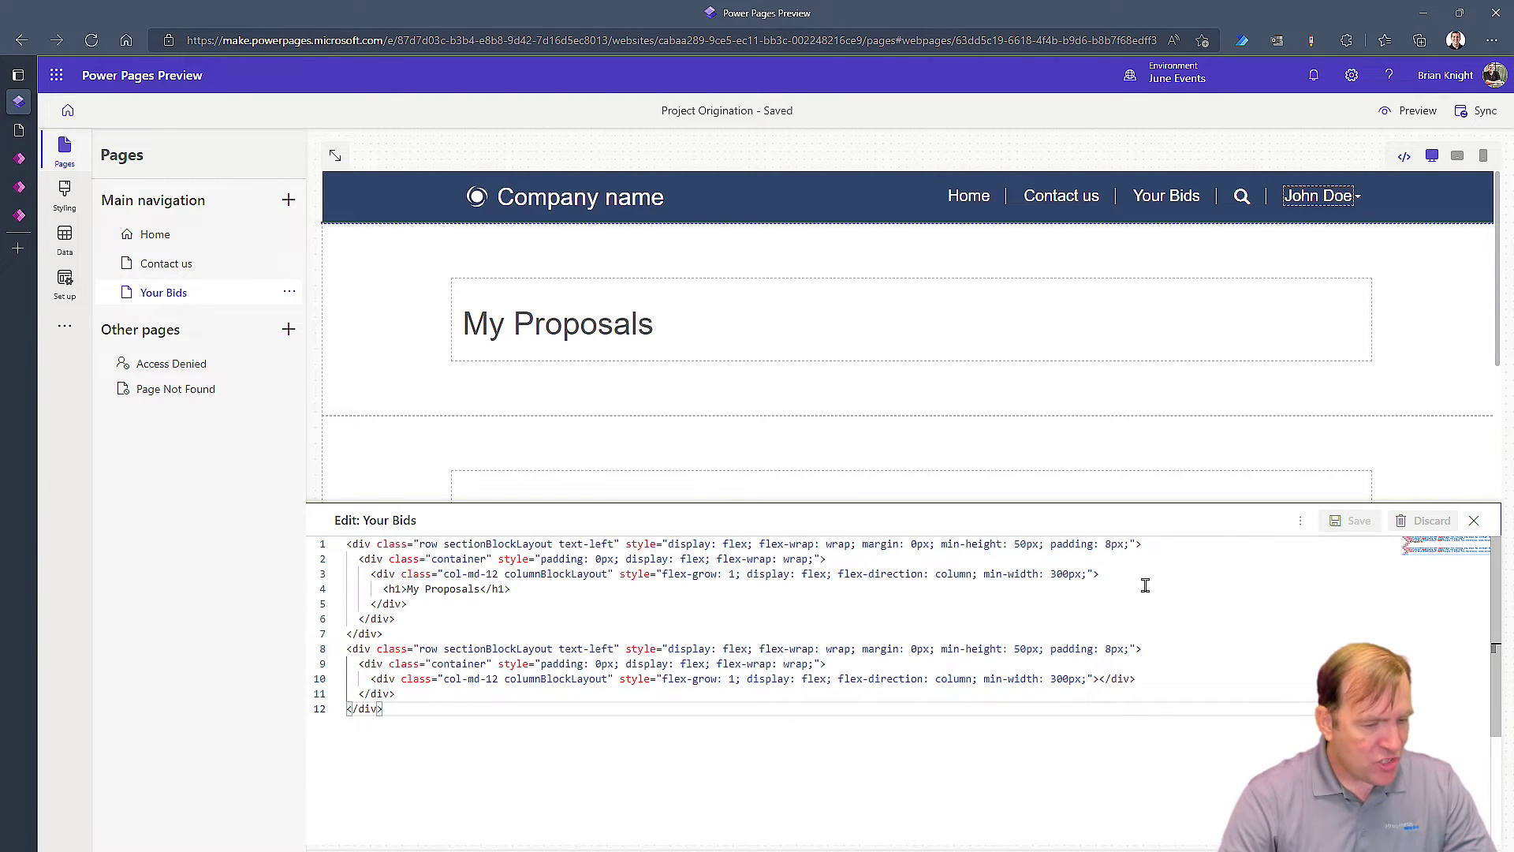
pyautogui.click(1474, 521)
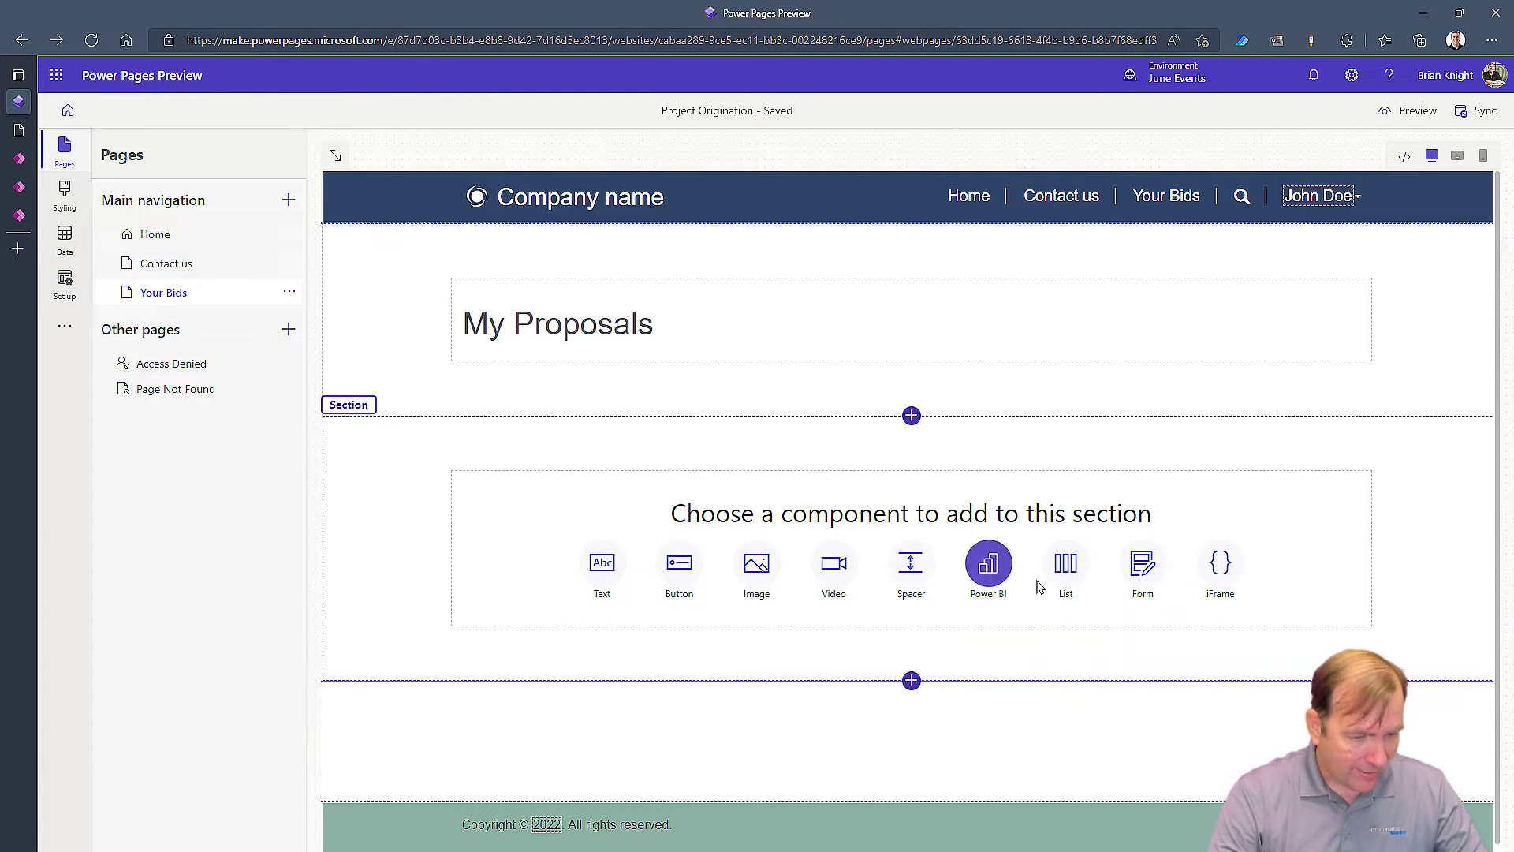
# Add a list to the new section and choose the Proposal (pw_proposal) table by searching 'propos'
pyautogui.click(1073, 564)
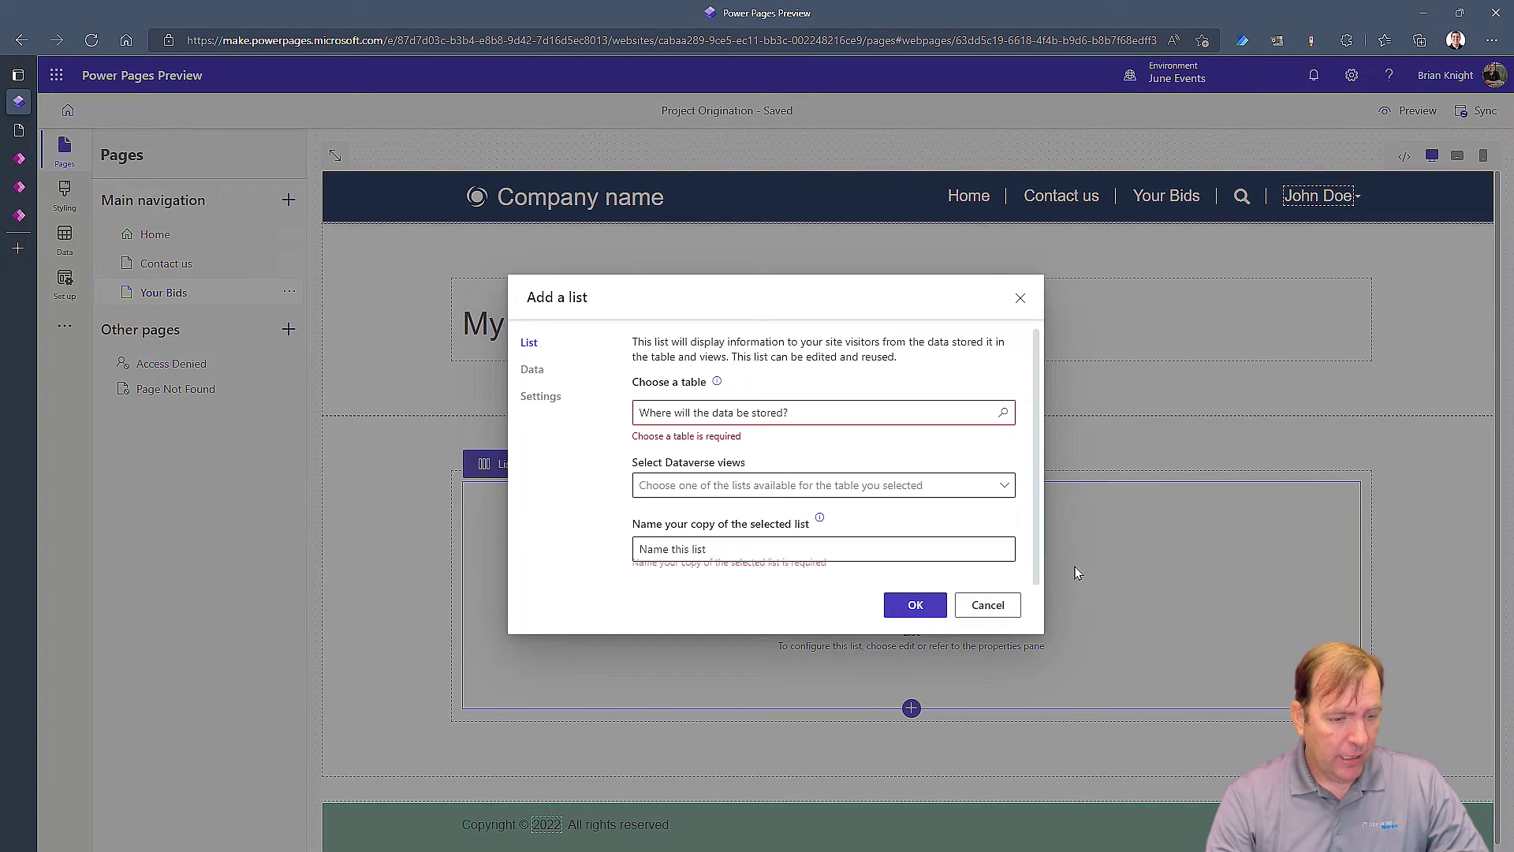
pyautogui.click(821, 412)
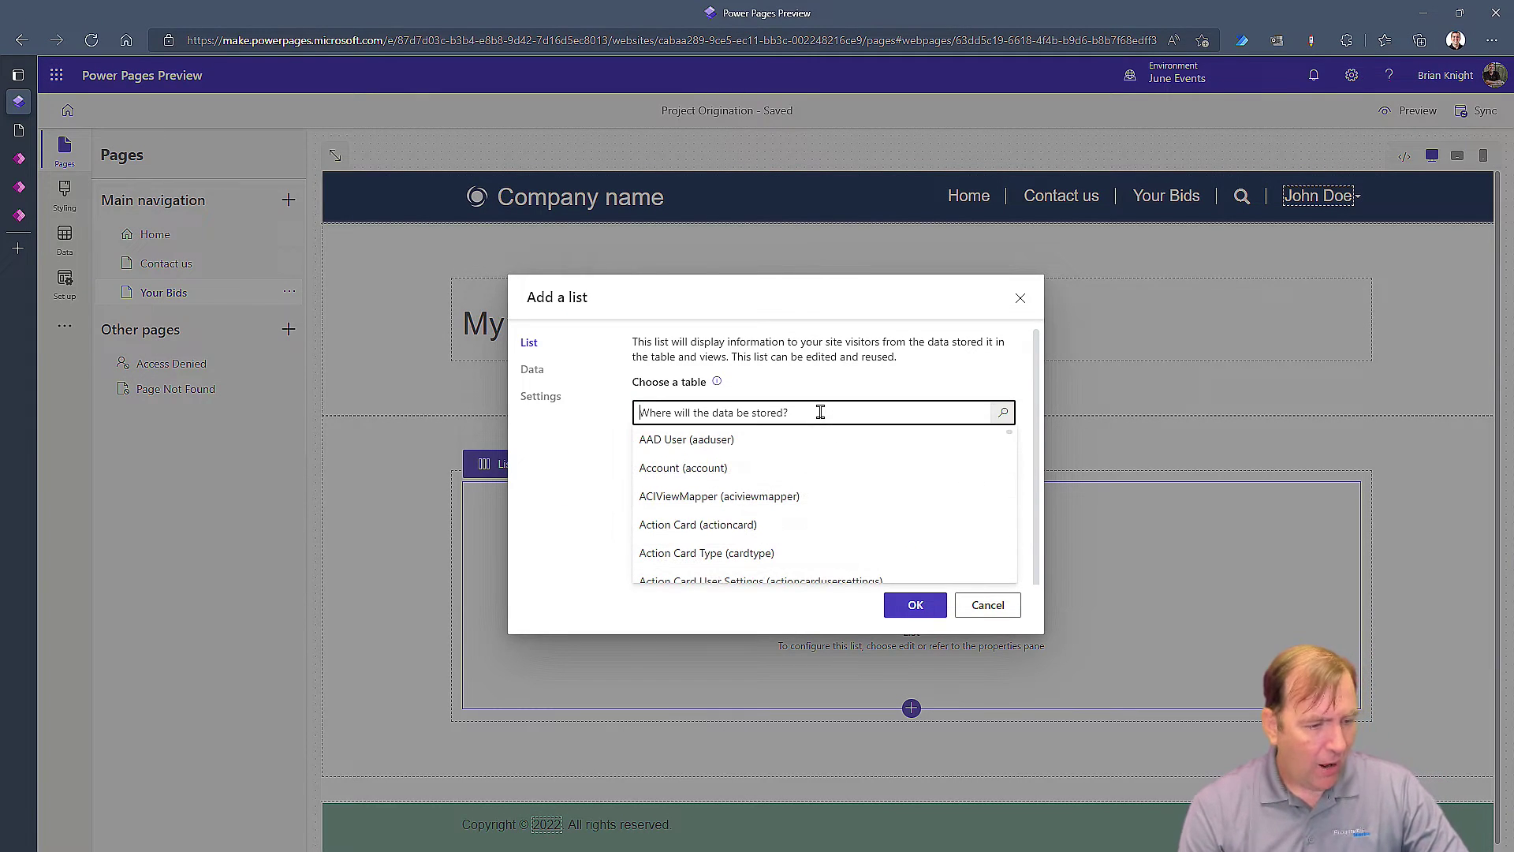
pyautogui.write('pro')
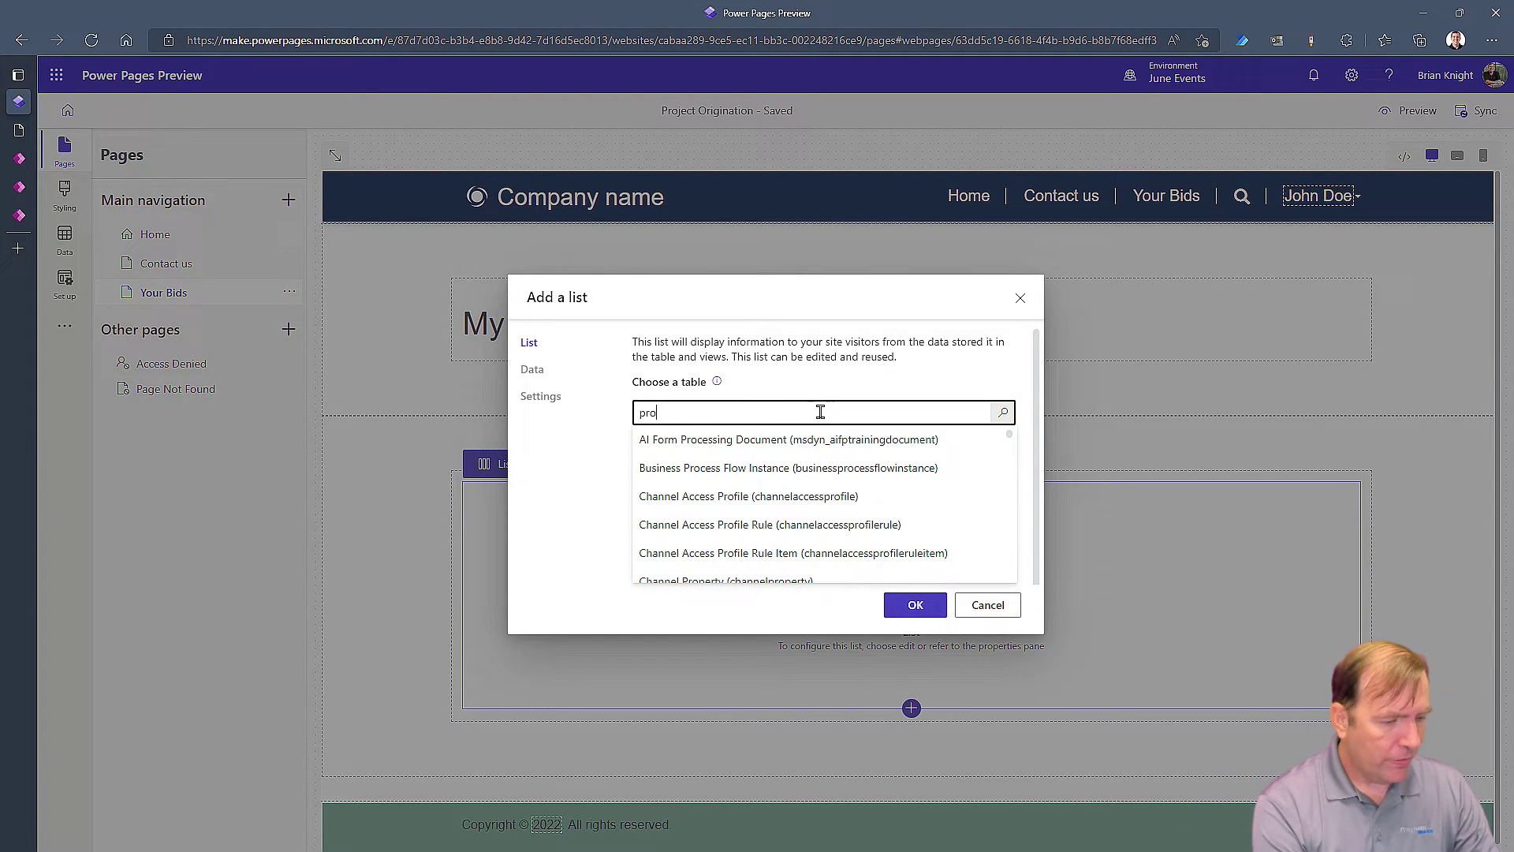
pyautogui.write('po')
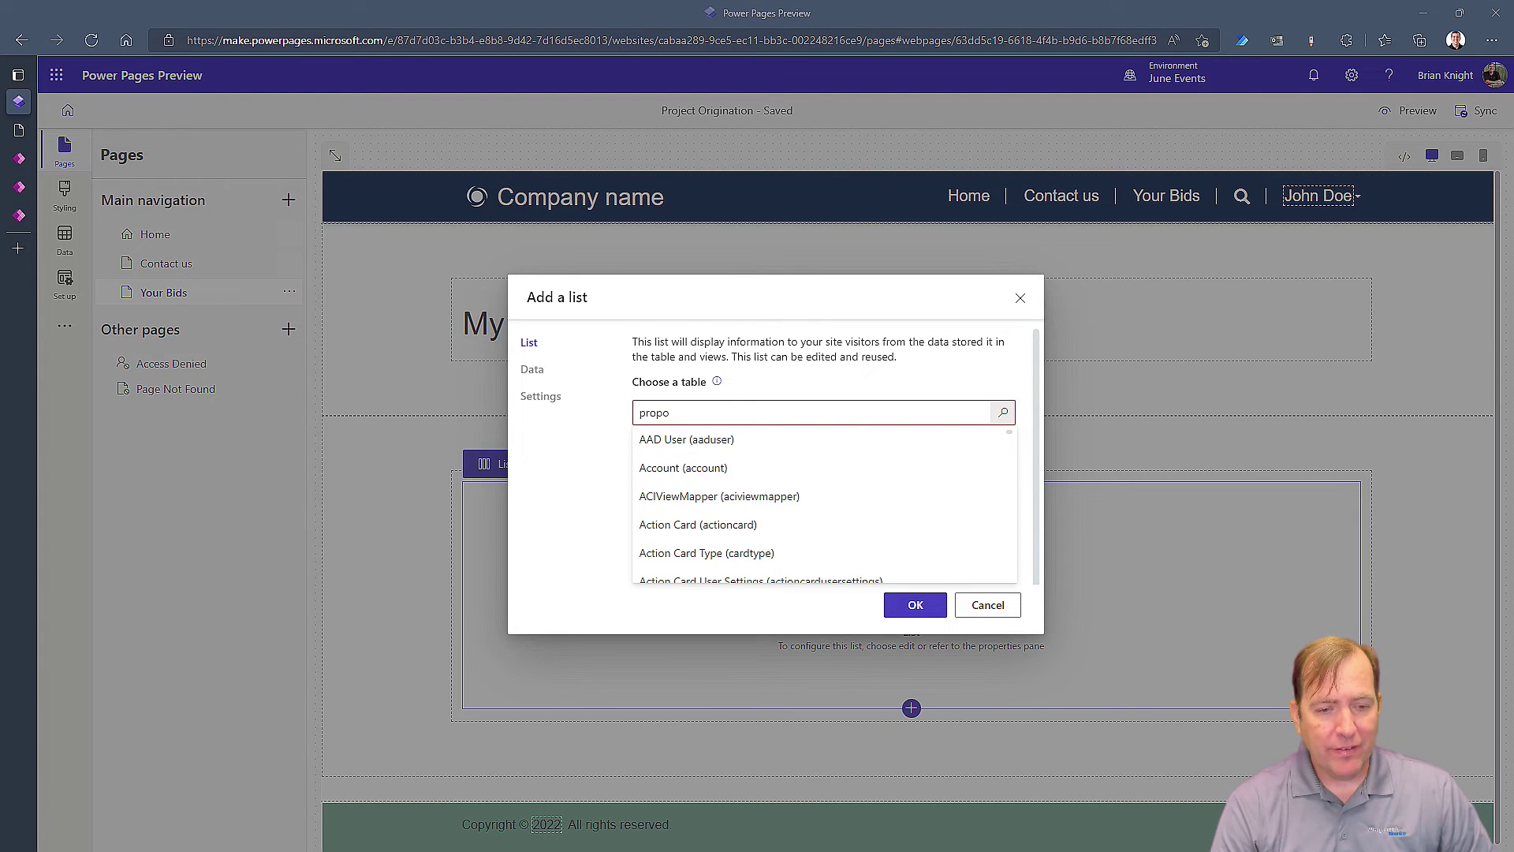
pyautogui.click(670, 413)
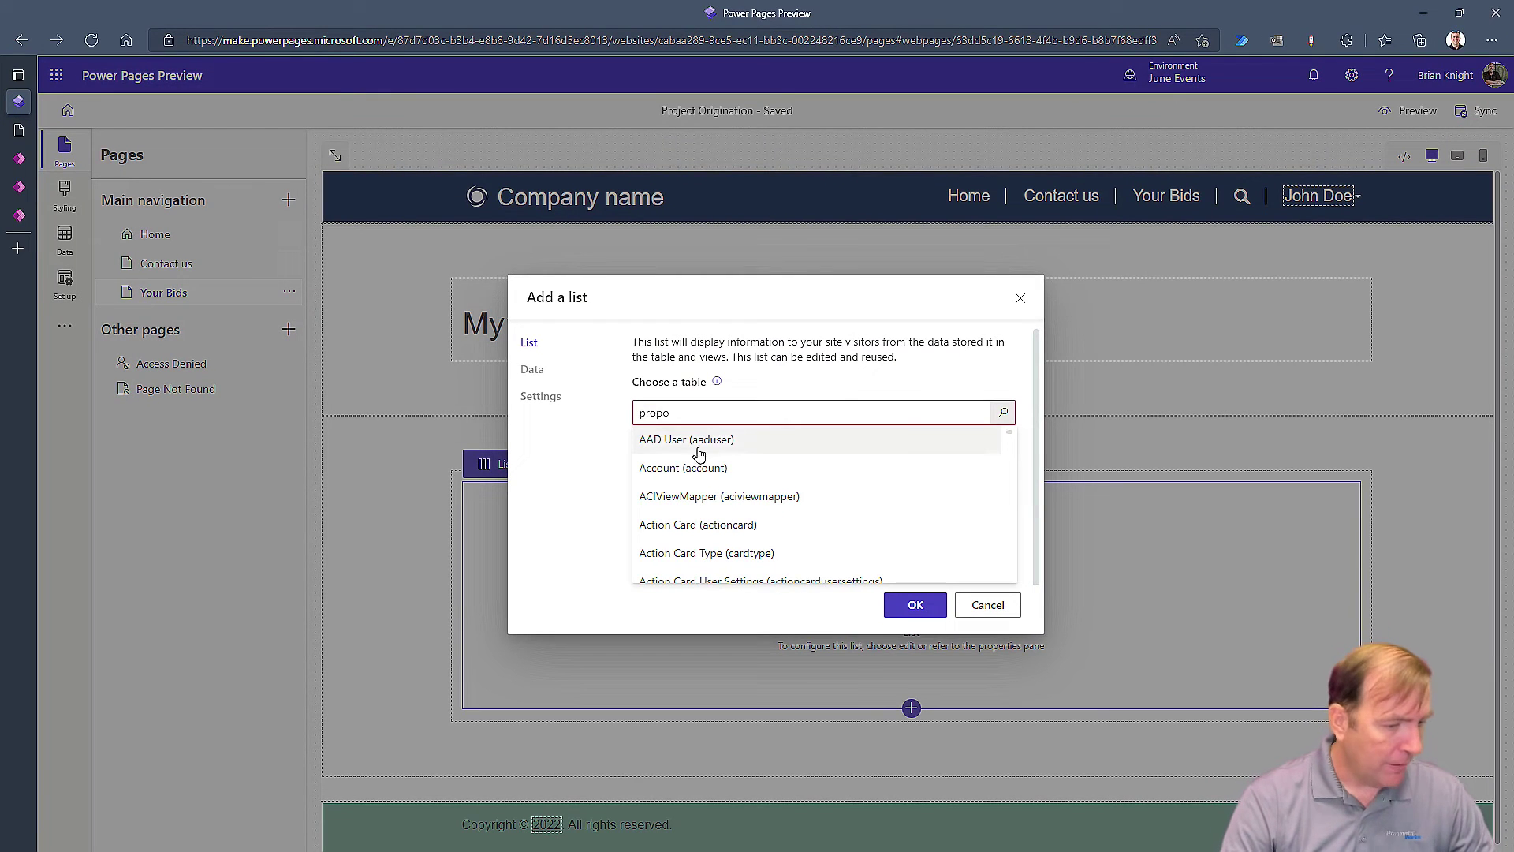
pyautogui.click(732, 409)
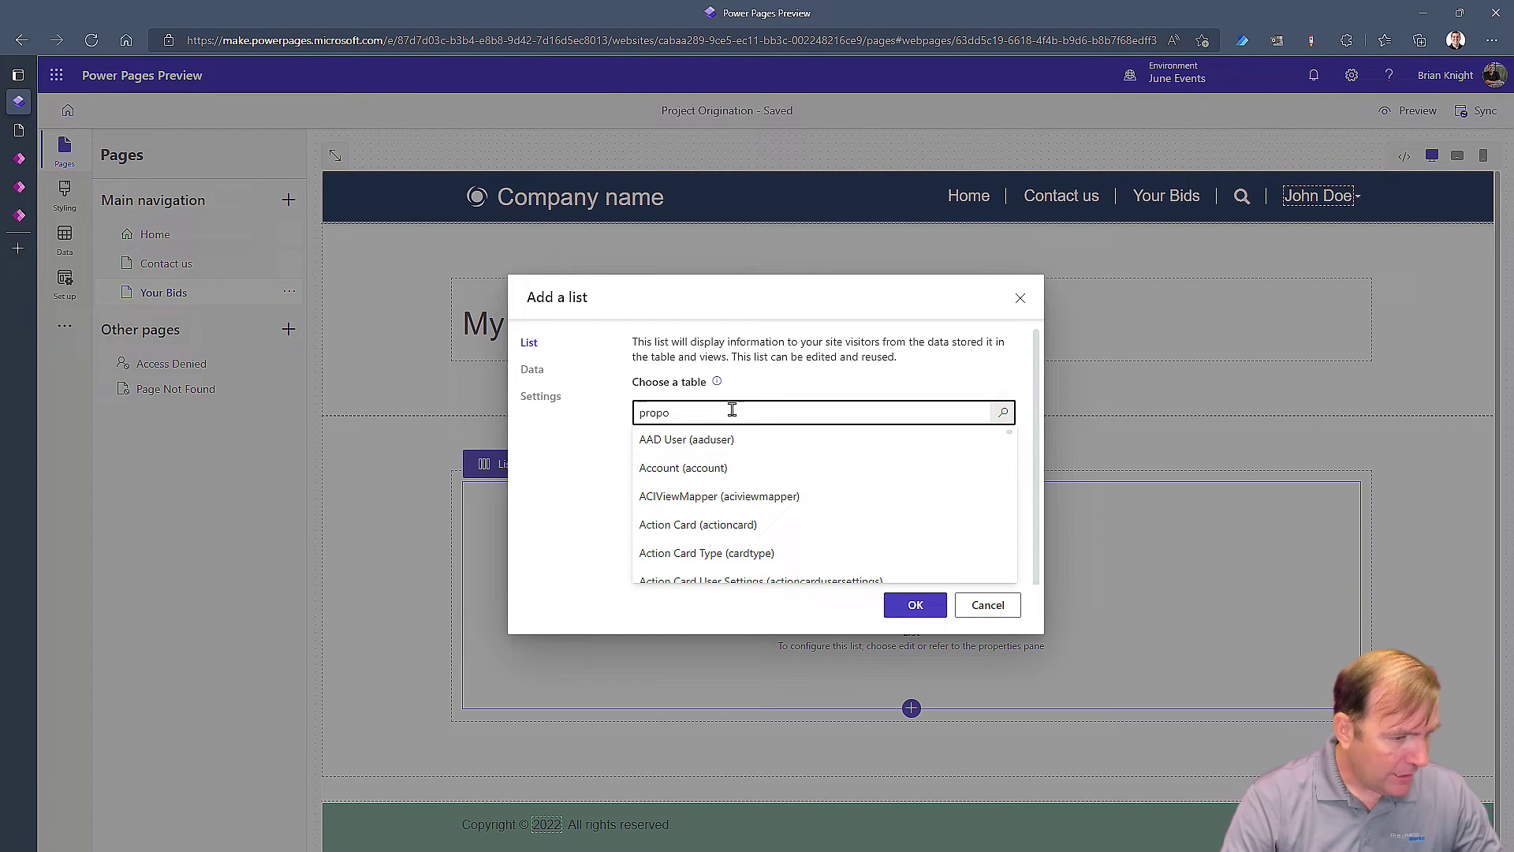
pyautogui.write('s')
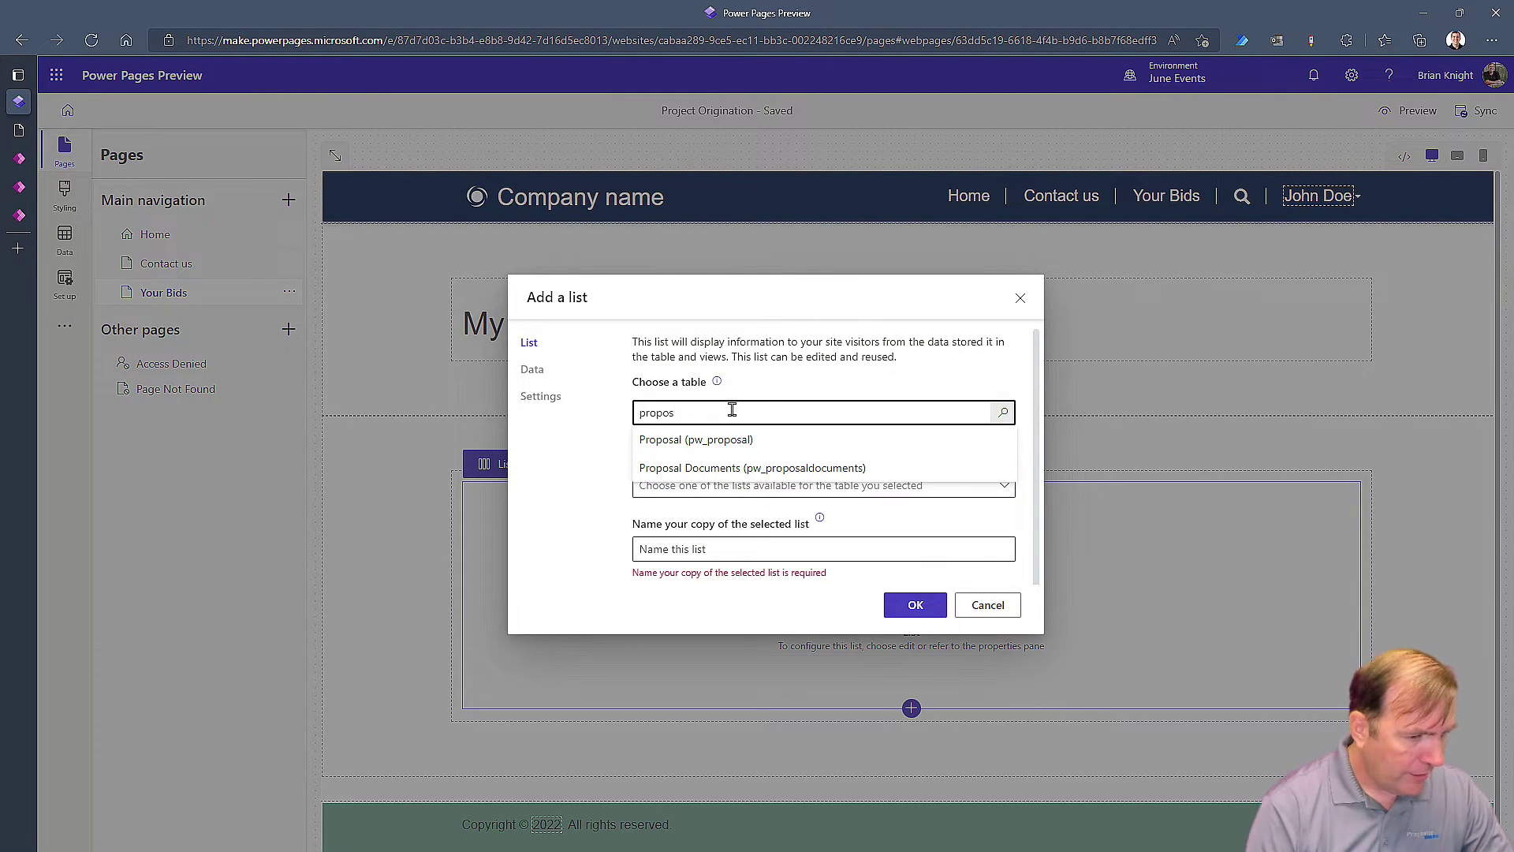
pyautogui.rightClick(732, 409)
pyautogui.click(710, 440)
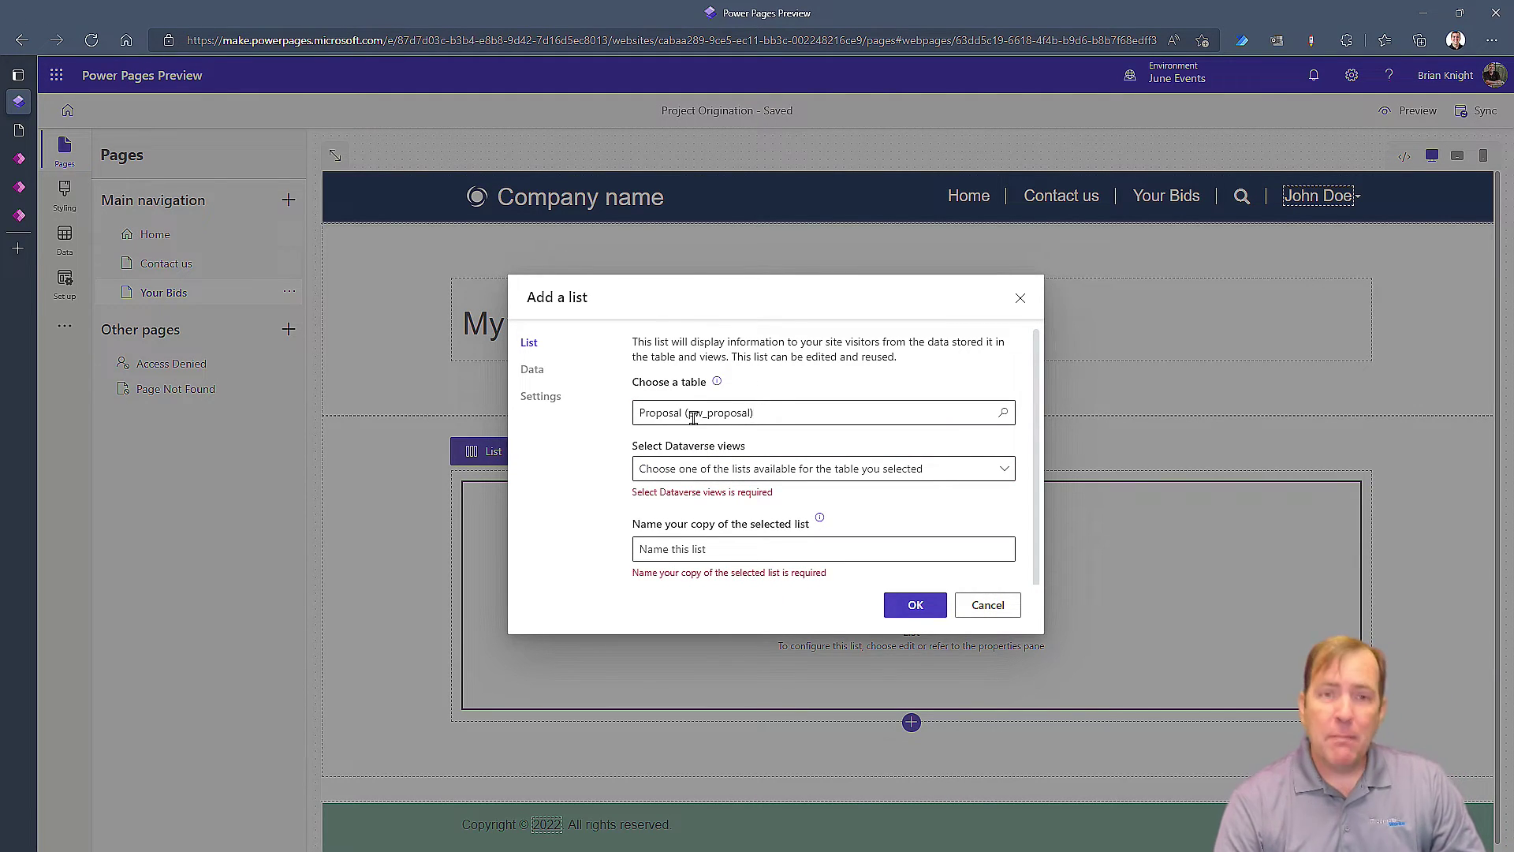
# Select the Active Proposals Dataverse view, checking it in the Power Apps app
pyautogui.click(872, 470)
pyautogui.click(682, 497)
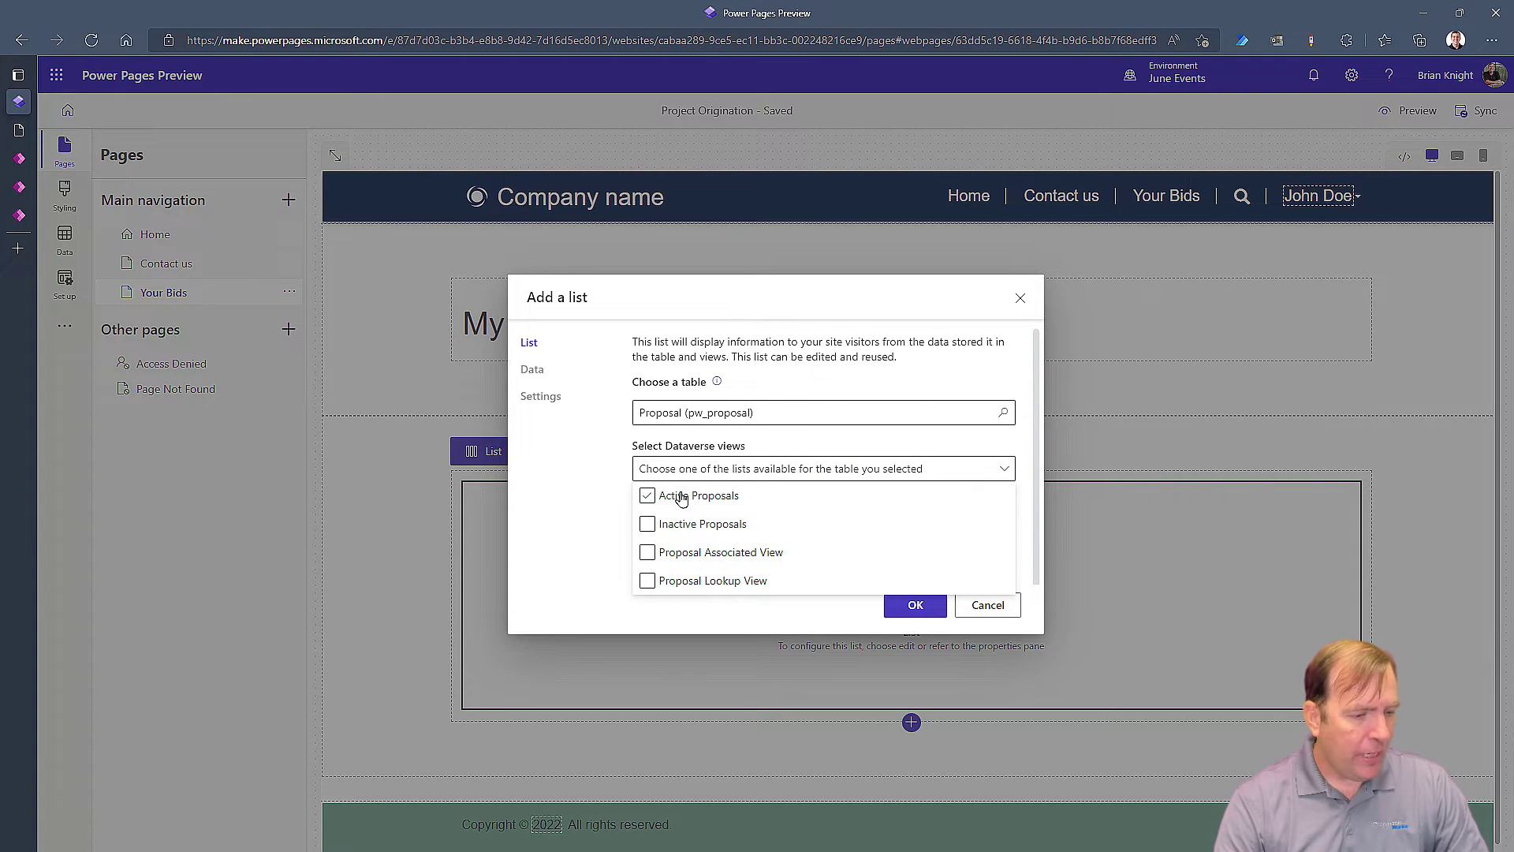
pyautogui.moveTo(12, 289)
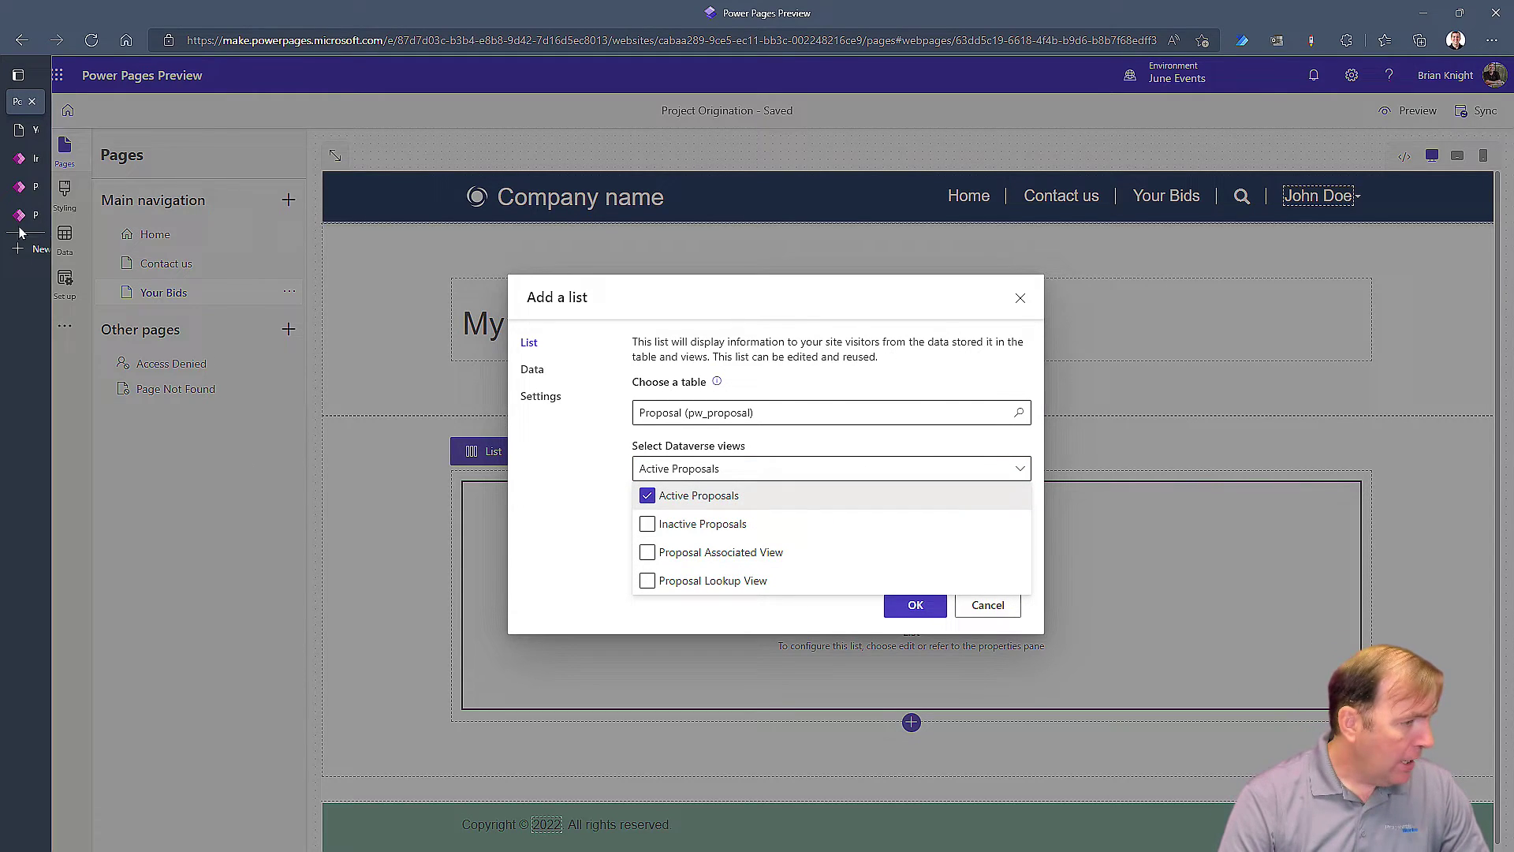
pyautogui.click(34, 216)
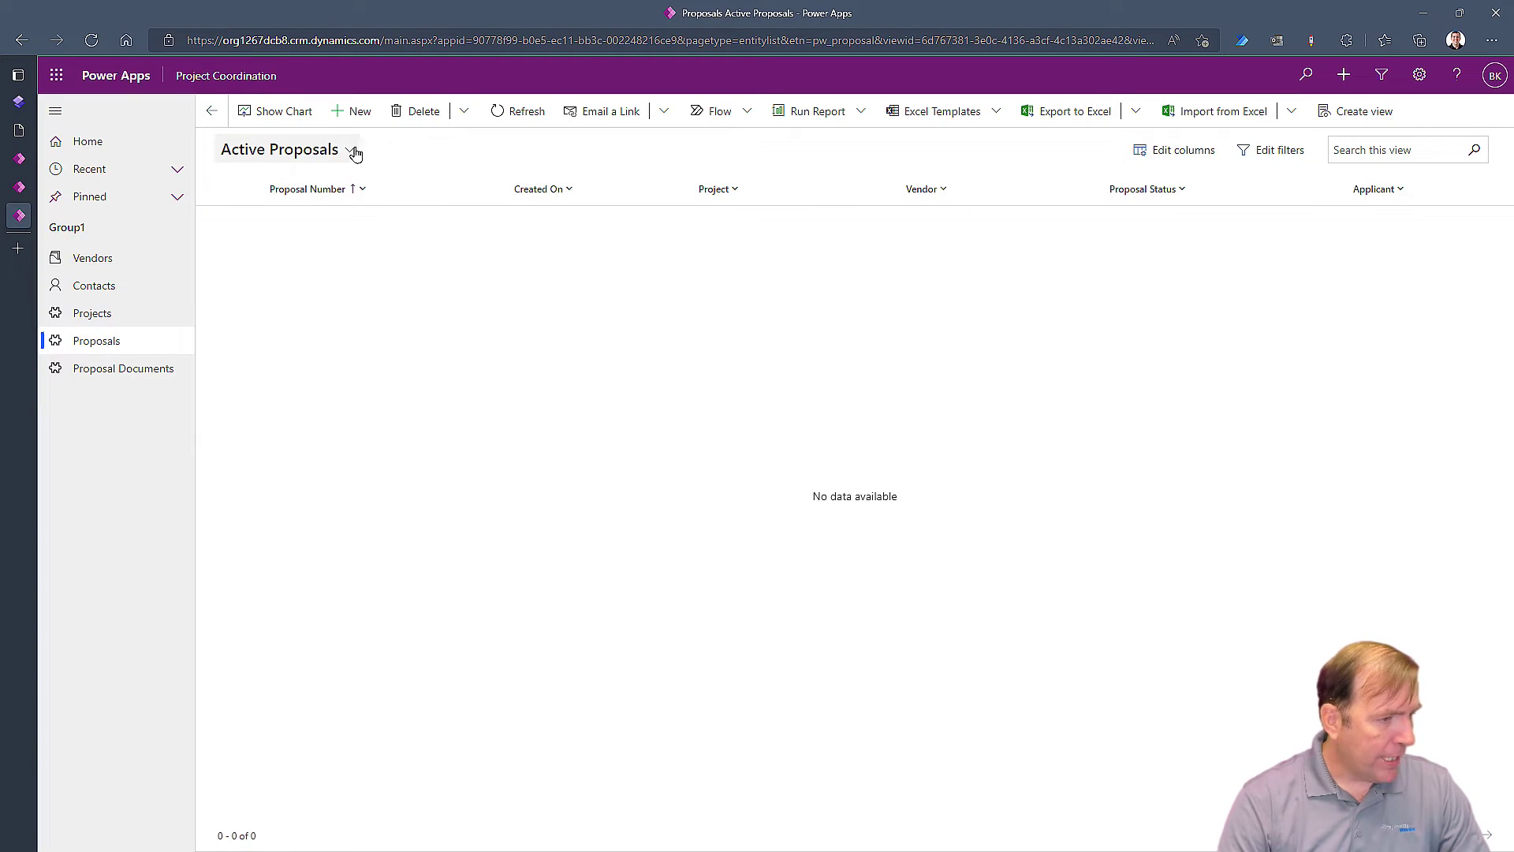
pyautogui.click(19, 104)
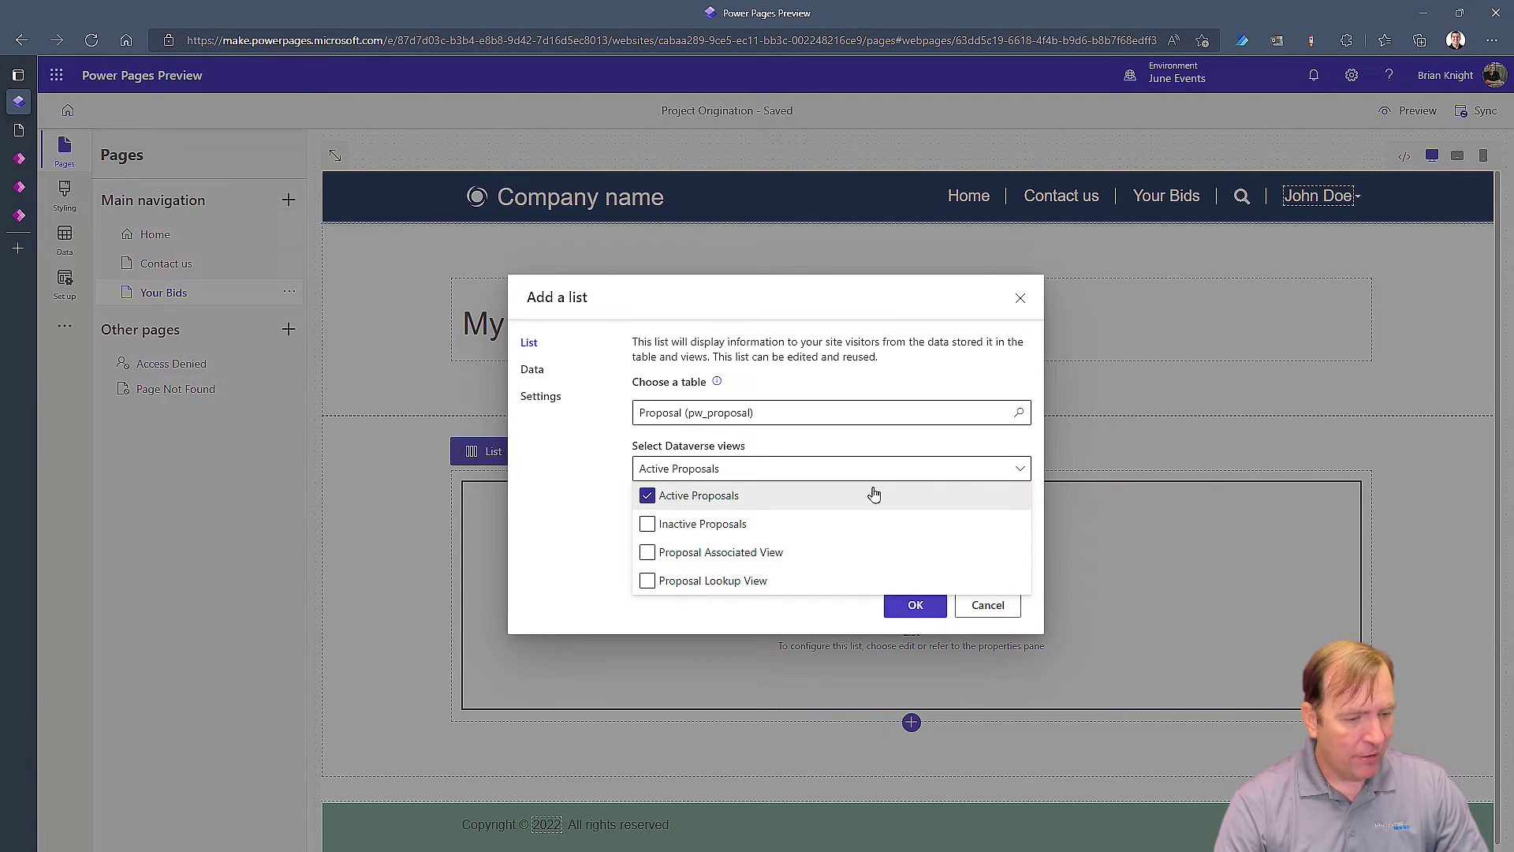
pyautogui.click(1000, 471)
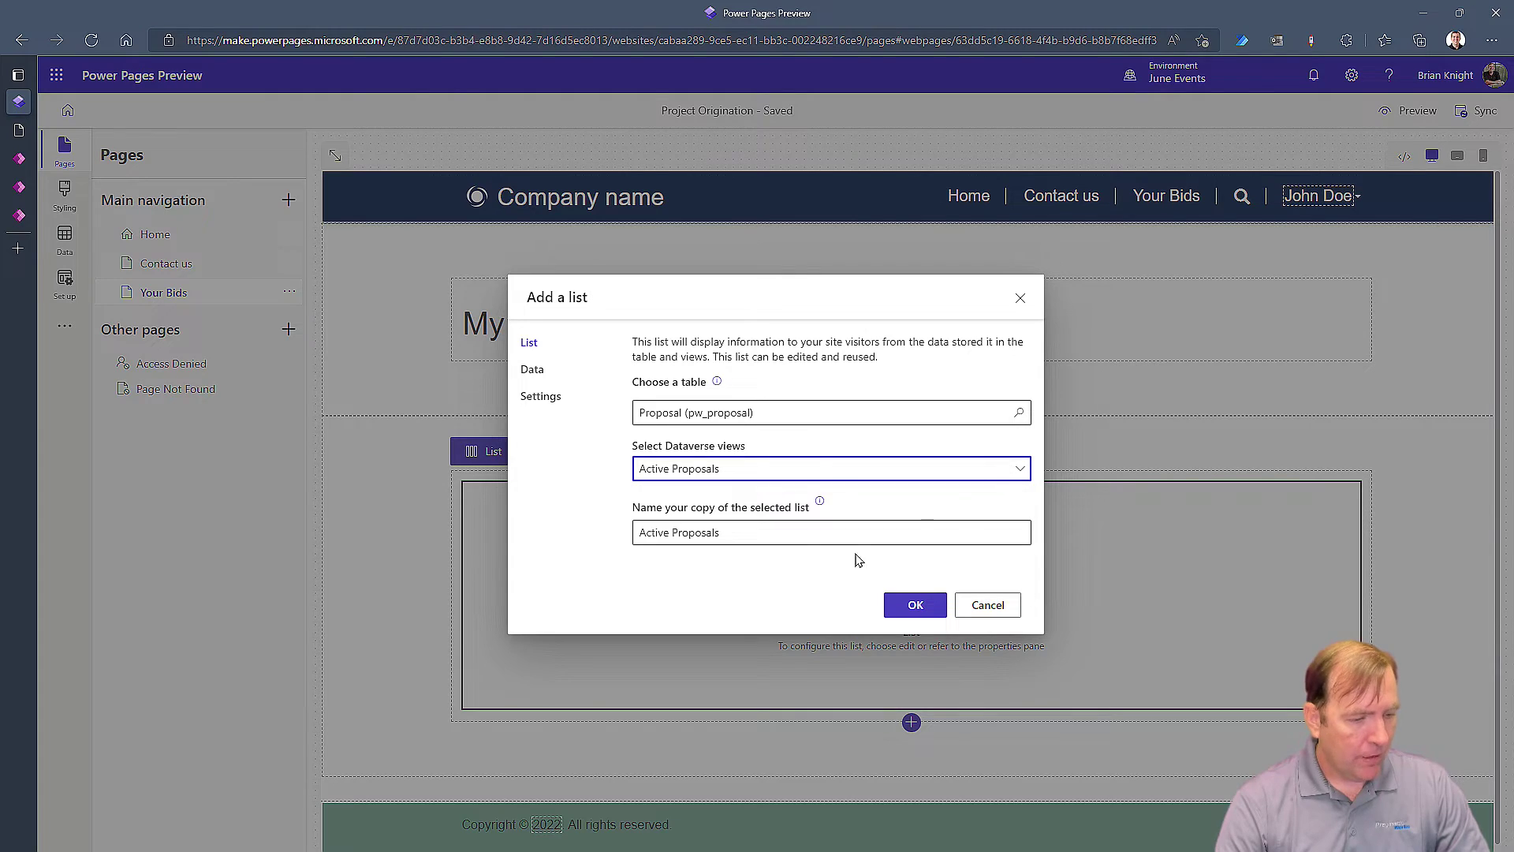
# Prefix the list name with 'My' to make it My Active Proposals
pyautogui.click(748, 533)
pyautogui.moveTo(743, 532); pyautogui.dragTo(629, 540)
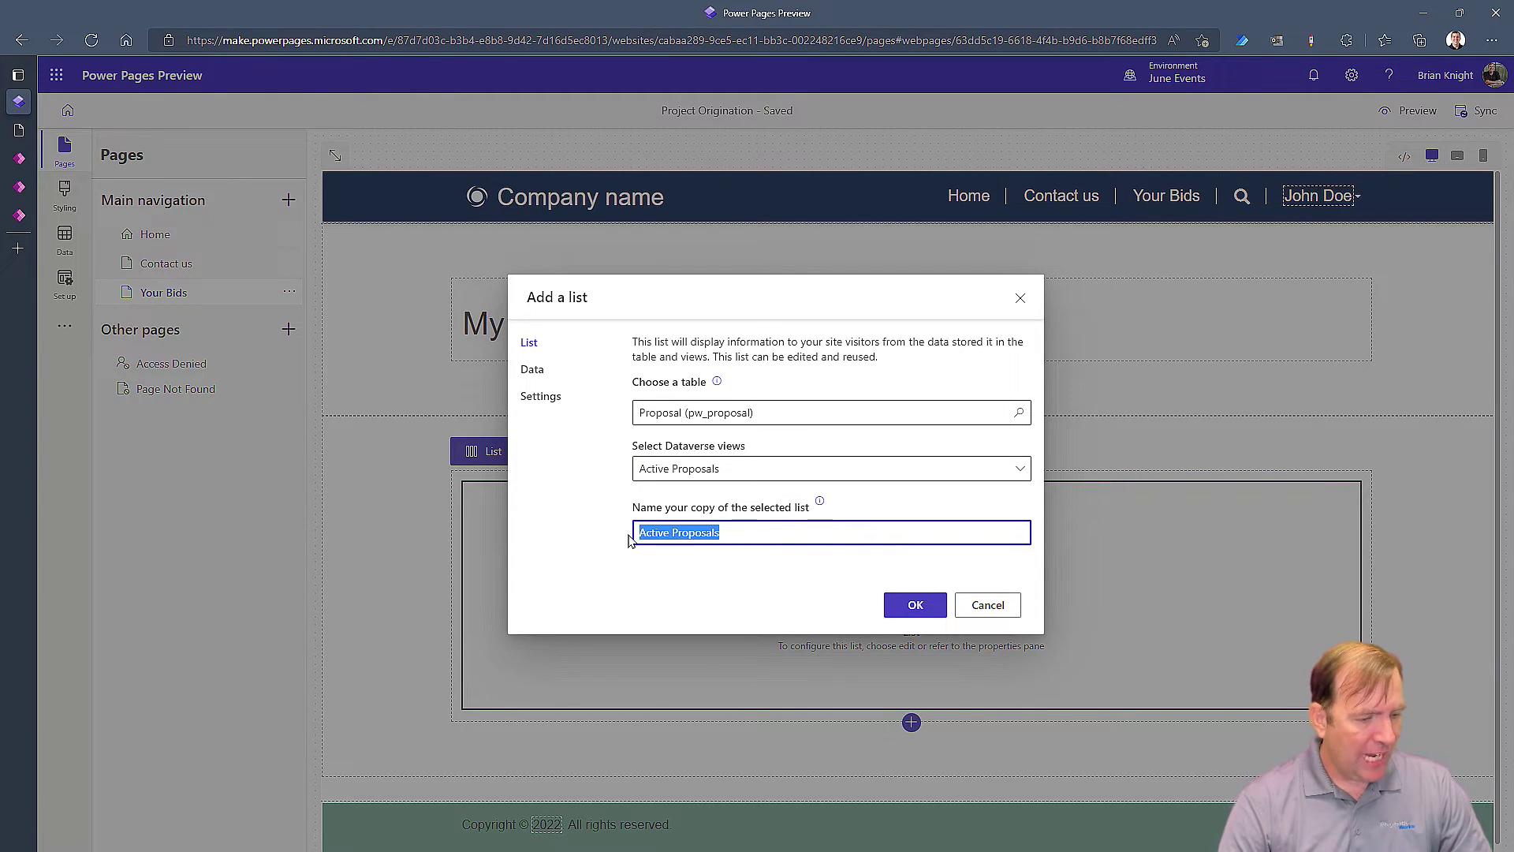
pyautogui.press('Left')
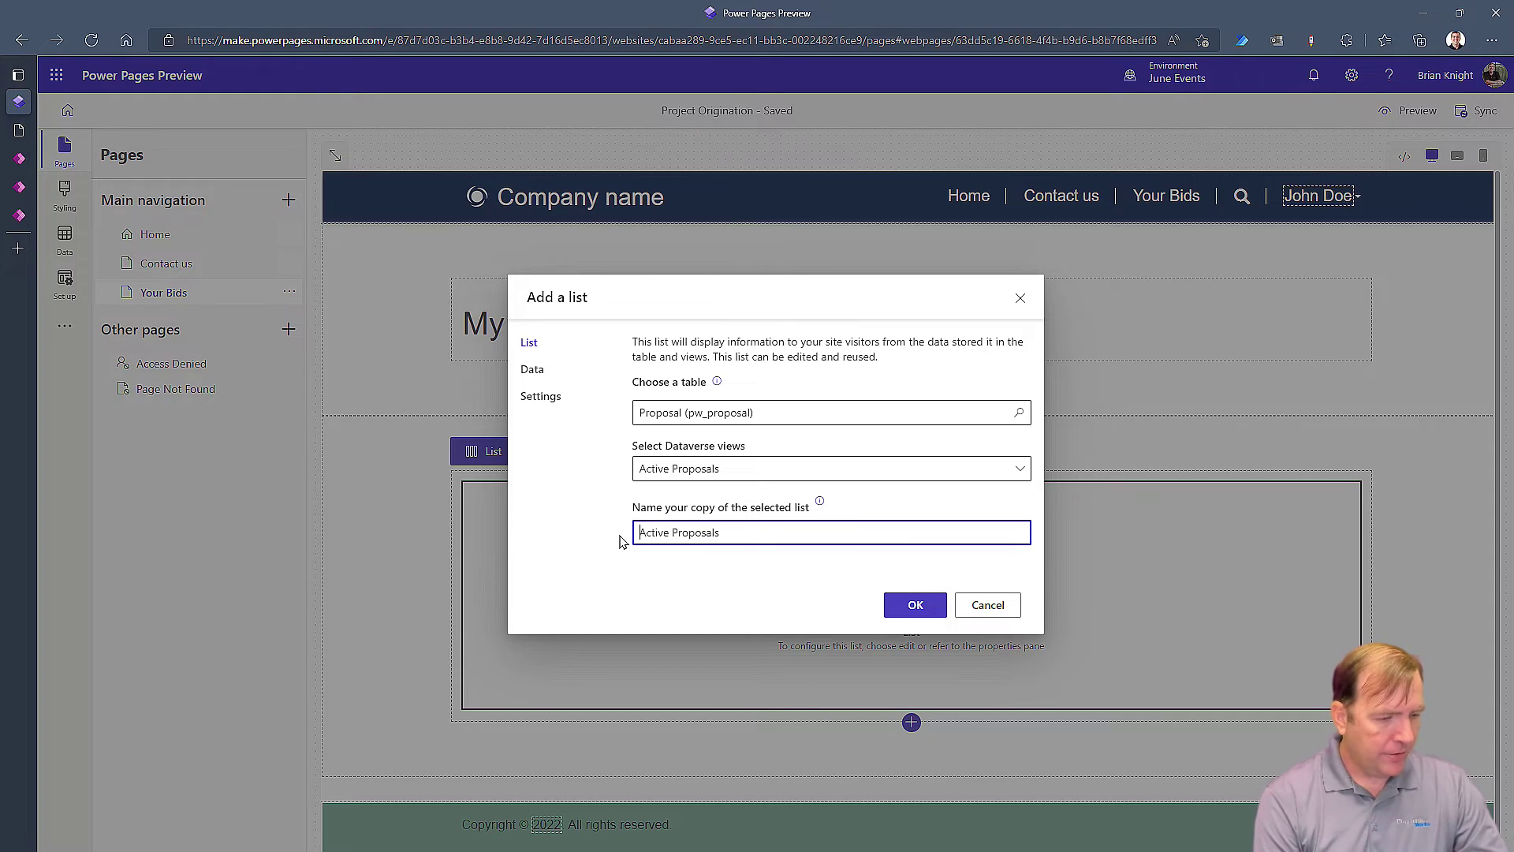
pyautogui.write('My')
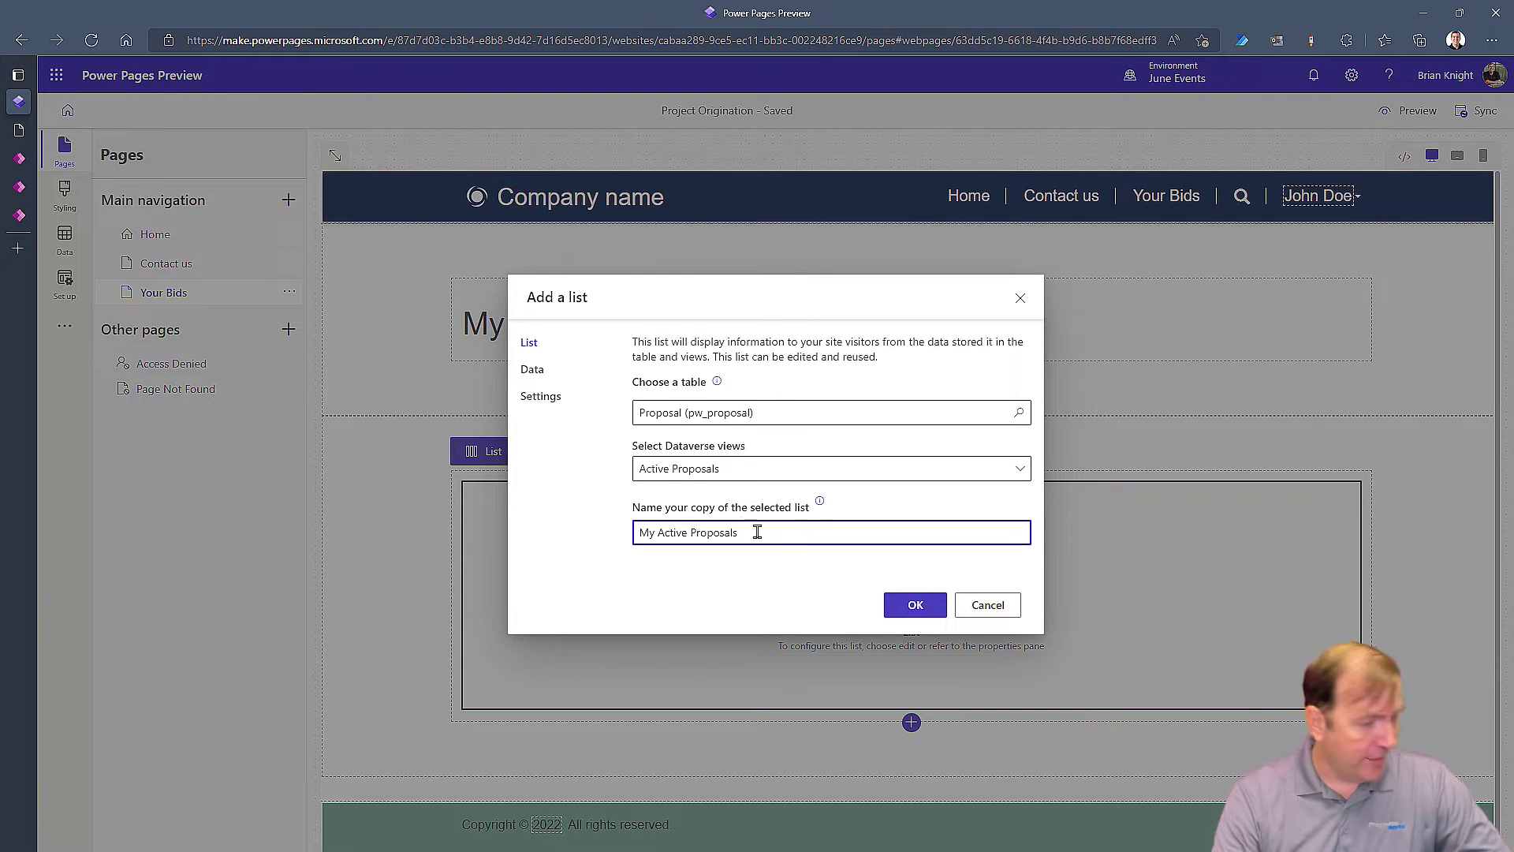
# Turn on Delete record for the list, keep 10 records per page, and add it to the page
pyautogui.click(538, 402)
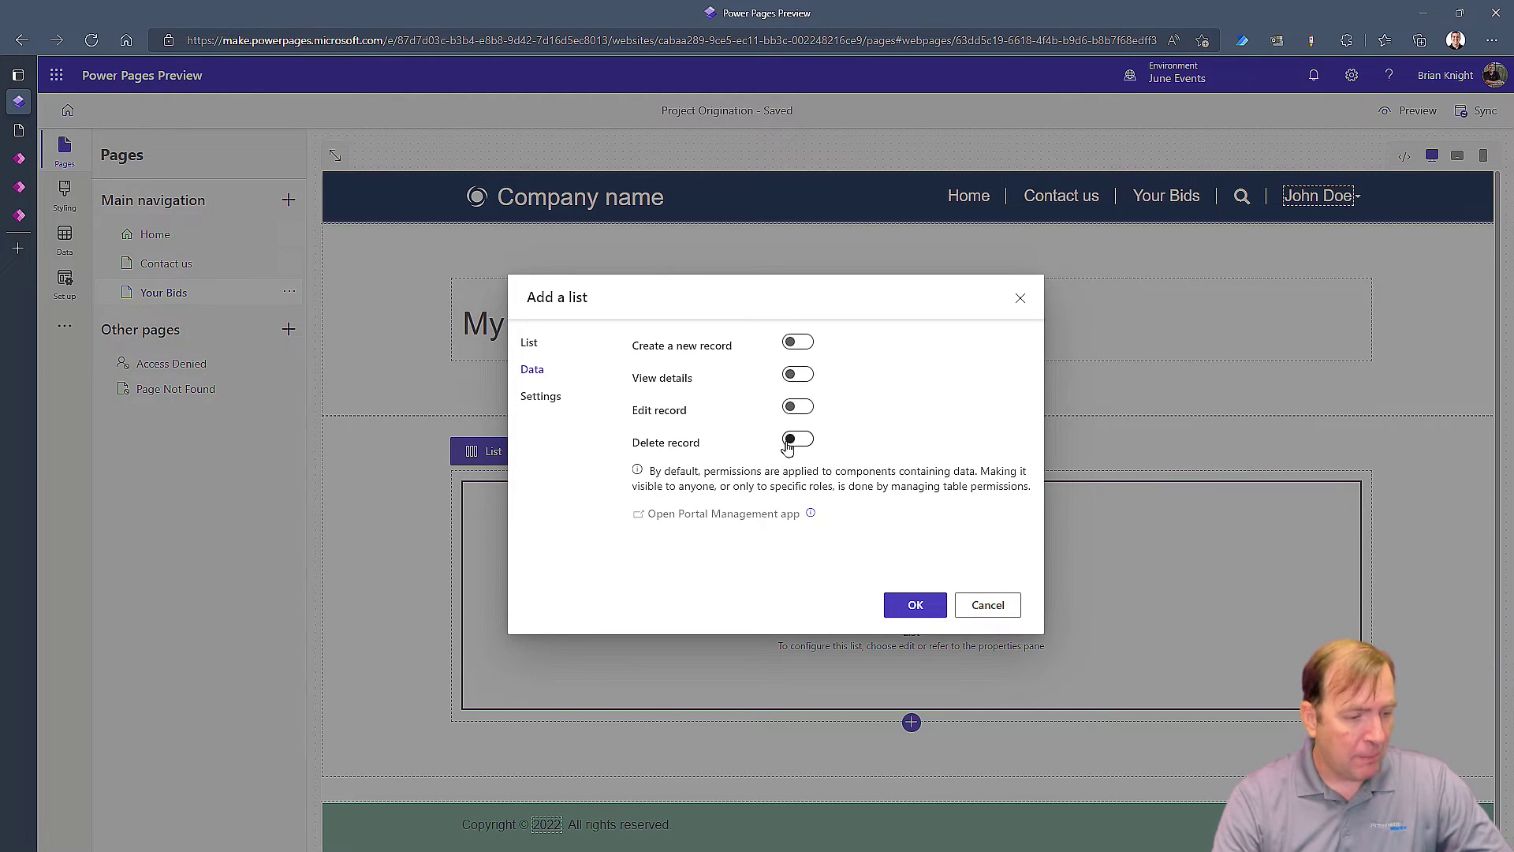
pyautogui.click(790, 439)
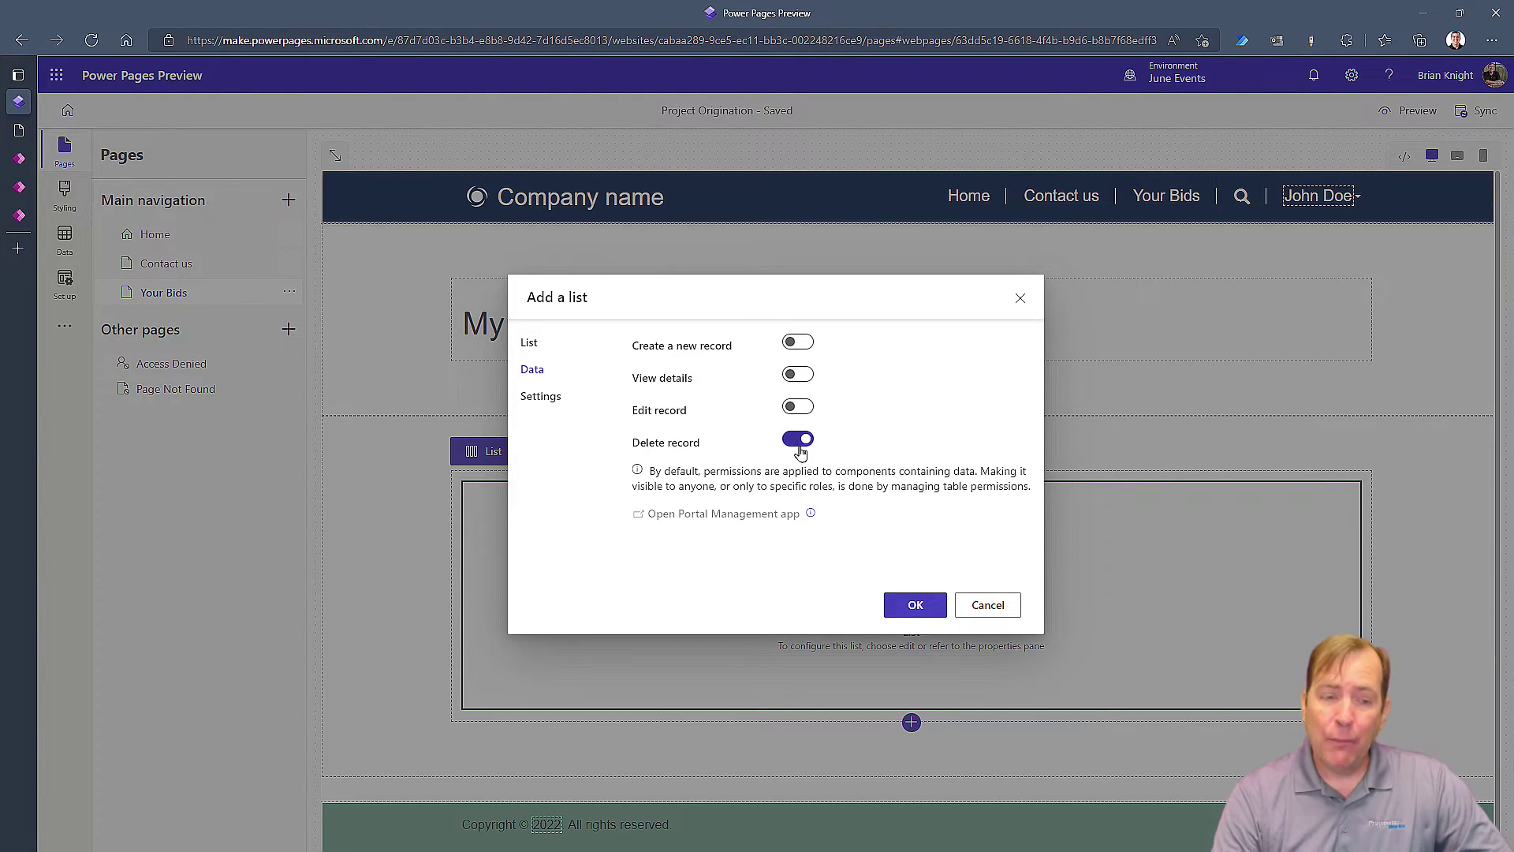
pyautogui.click(801, 444)
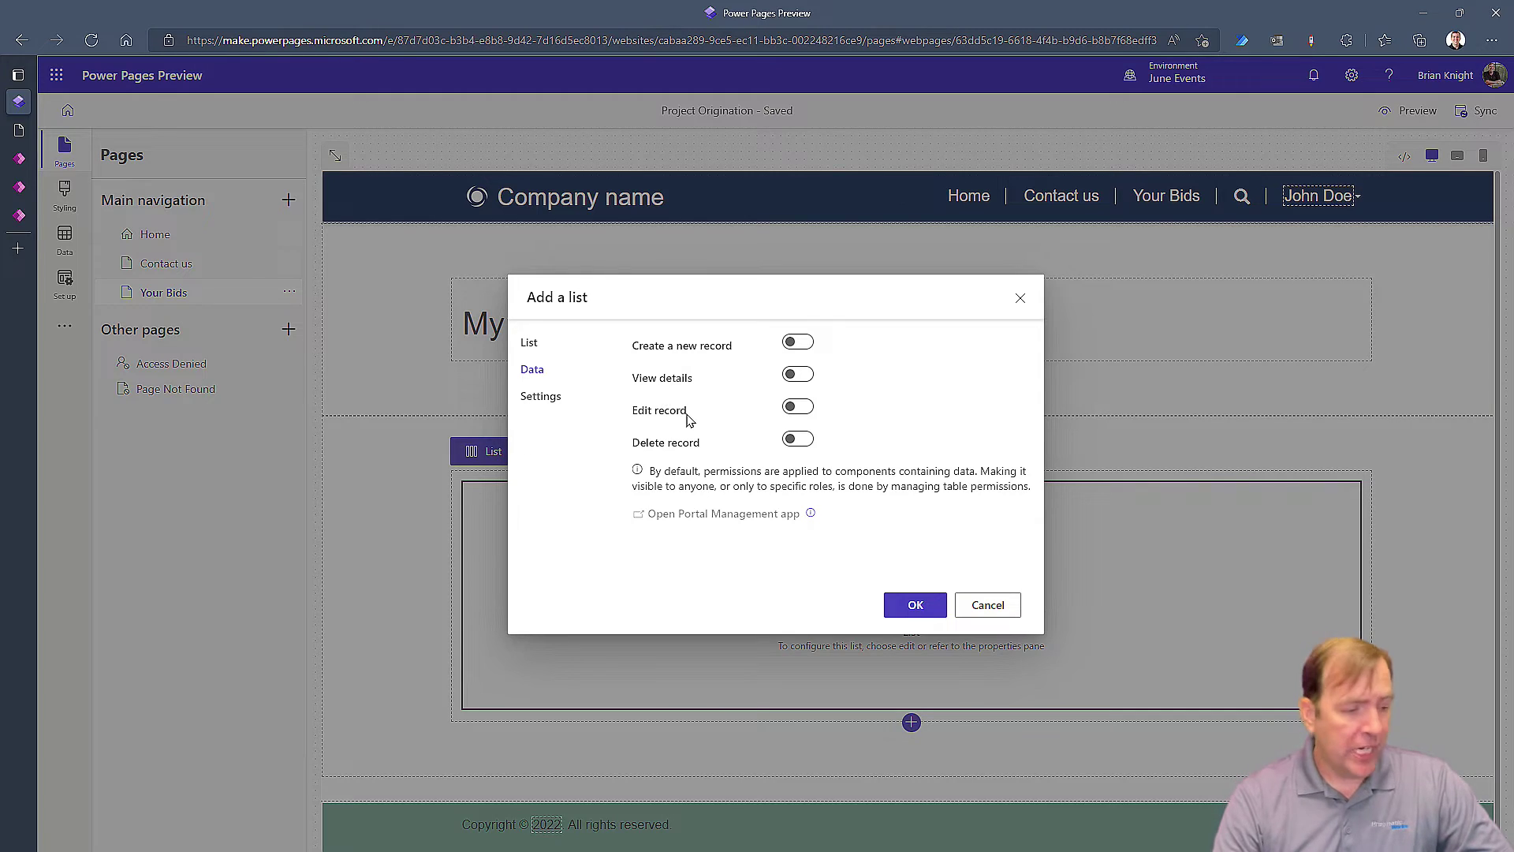
pyautogui.click(801, 440)
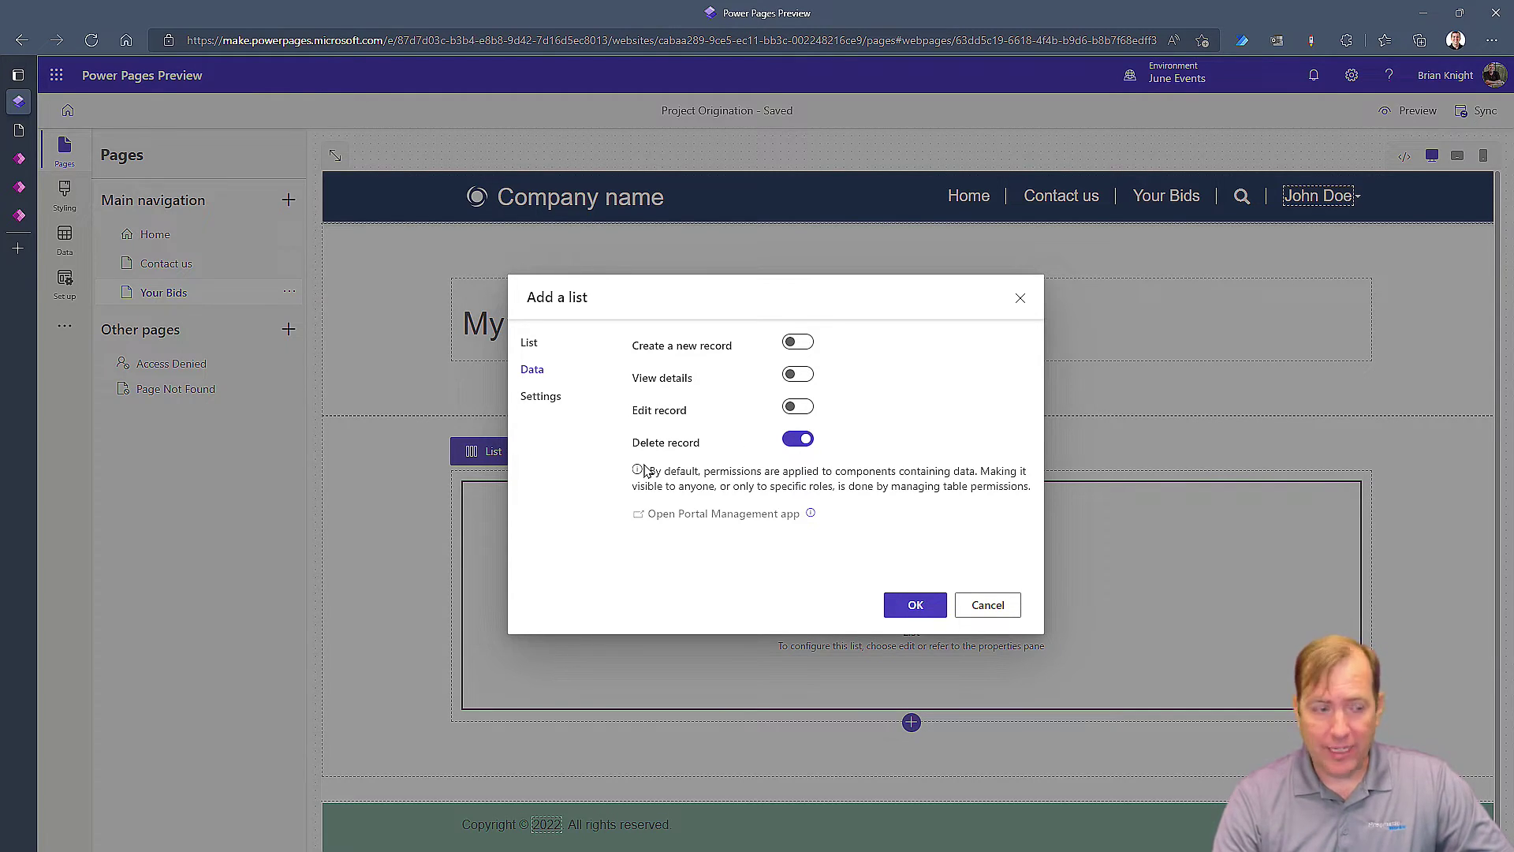
pyautogui.click(541, 396)
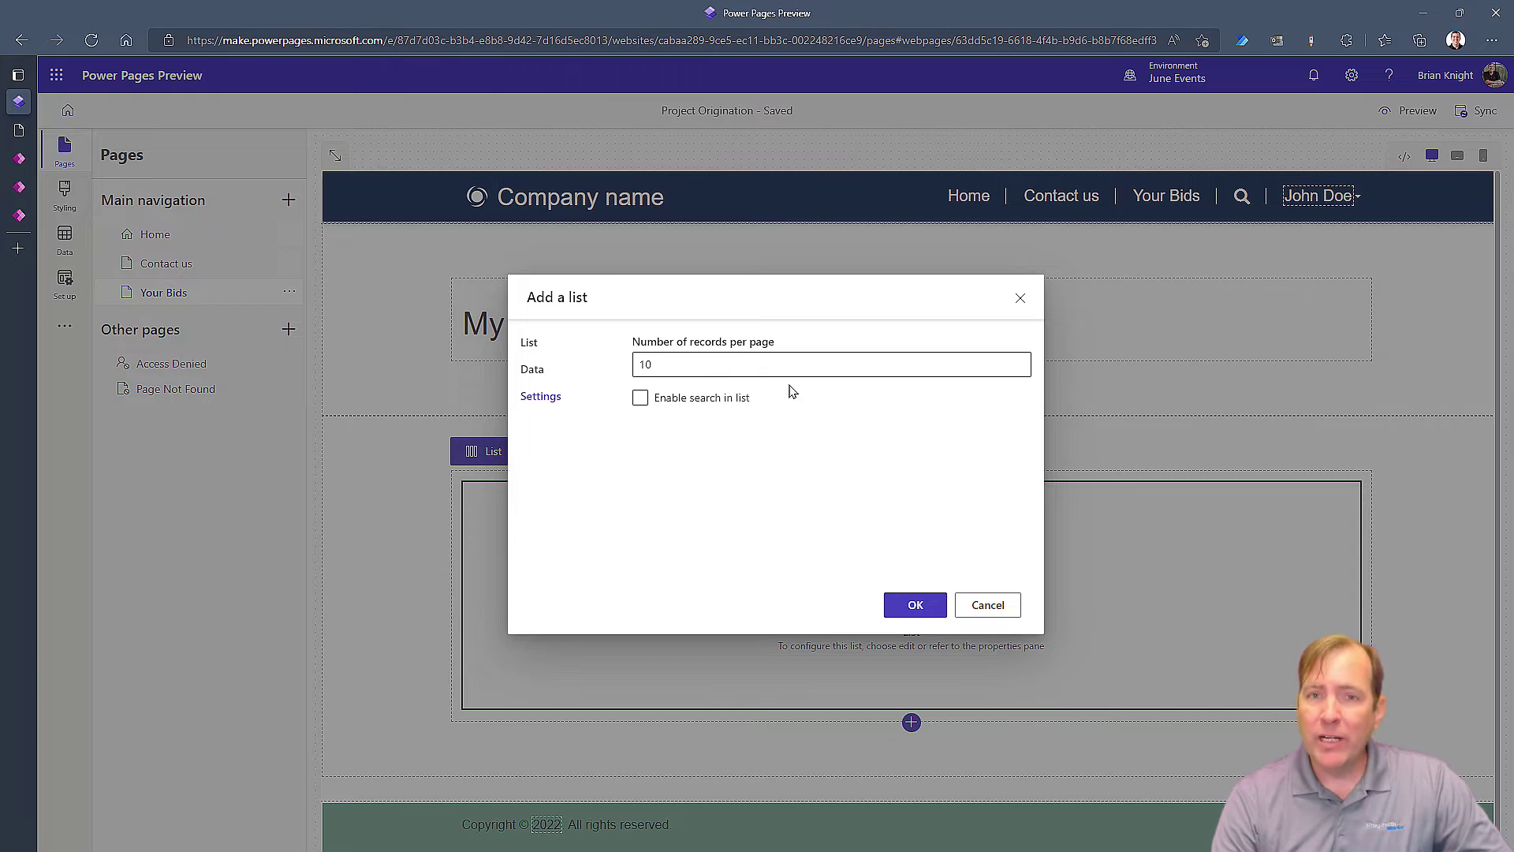
pyautogui.click(929, 608)
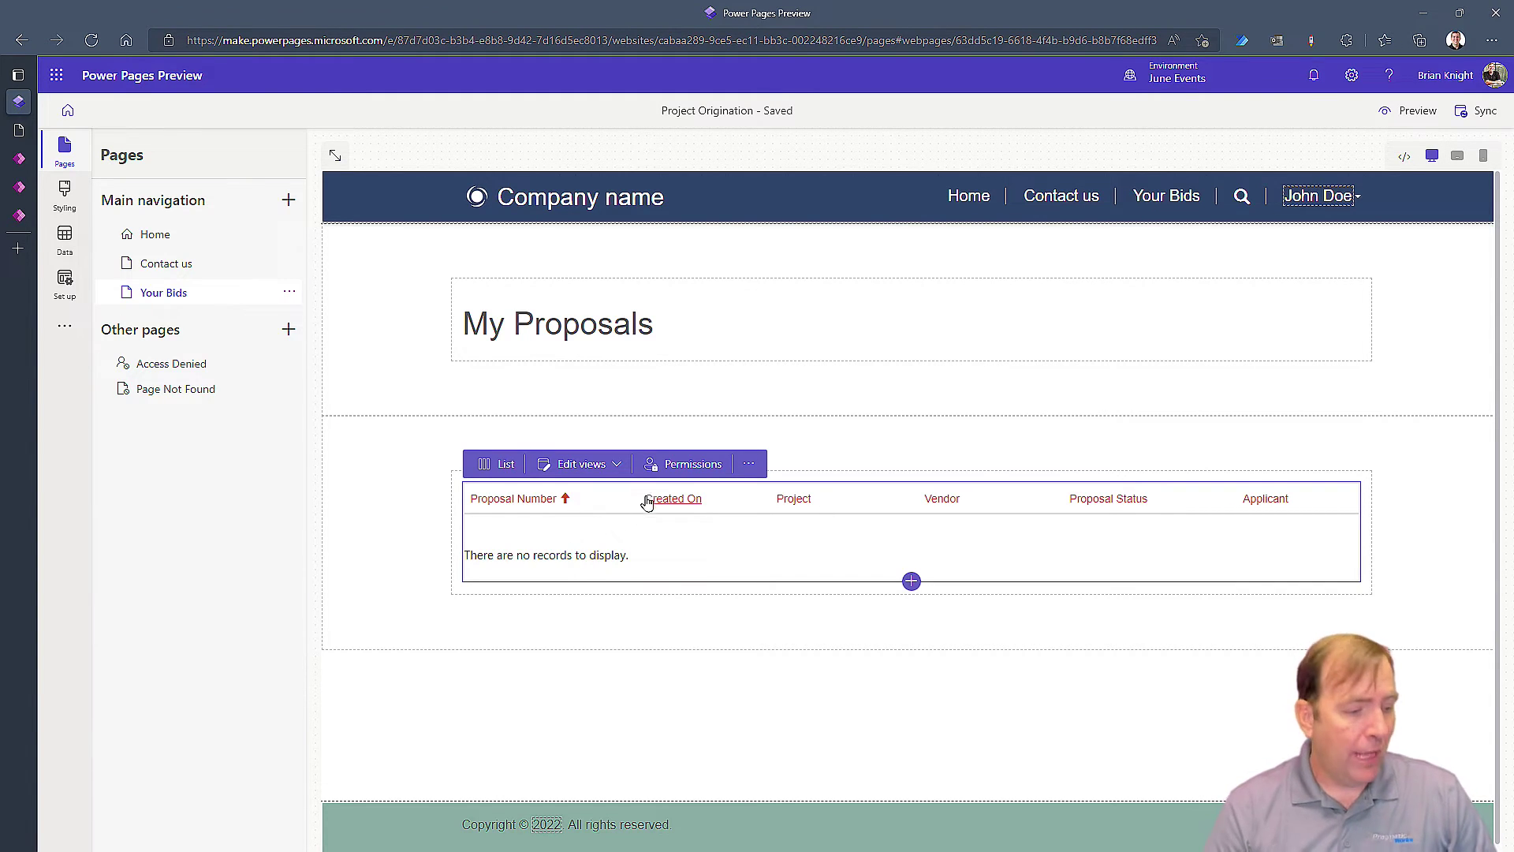
# Glance at the proposals in Power Apps and the live Your Bids page, then return to the studio
pyautogui.click(23, 214)
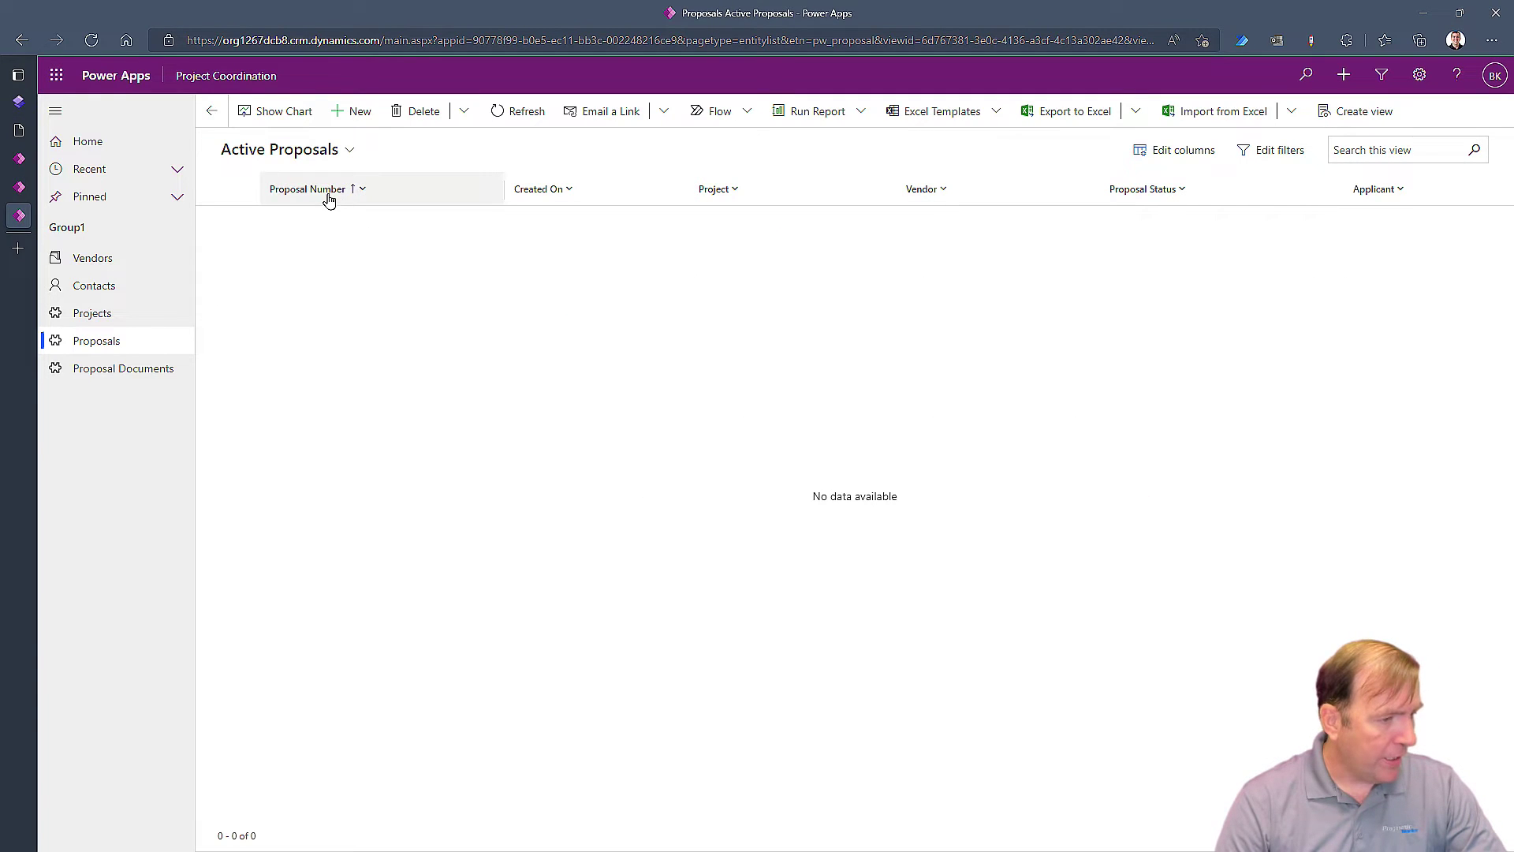
pyautogui.click(19, 131)
pyautogui.click(19, 101)
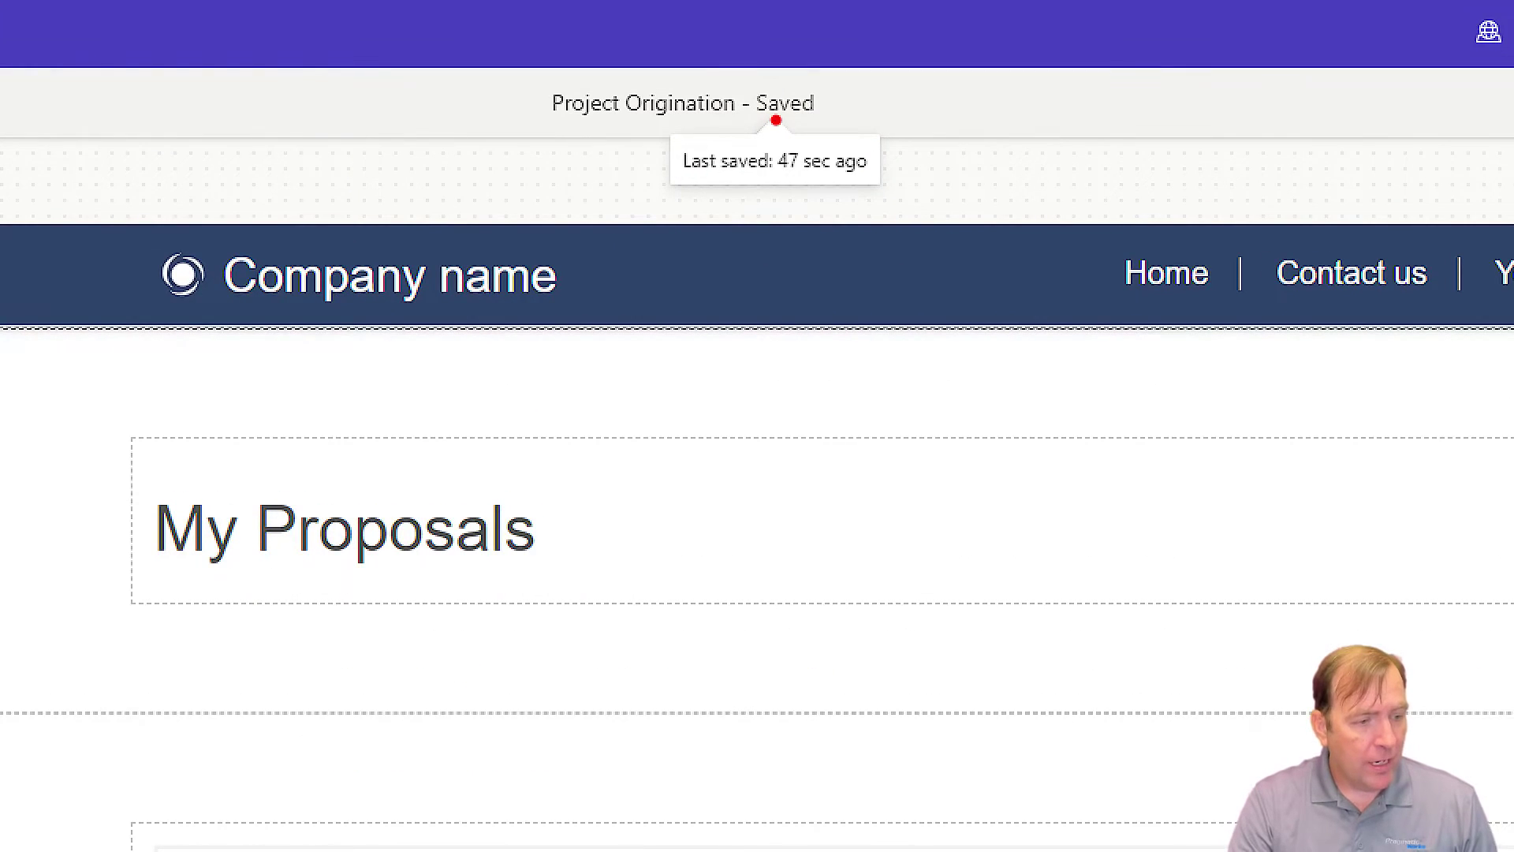
pyautogui.moveTo(814, 139)
pyautogui.mouseDown()
pyautogui.moveTo(712, 203)
pyautogui.moveTo(757, 135)
pyautogui.mouseUp()
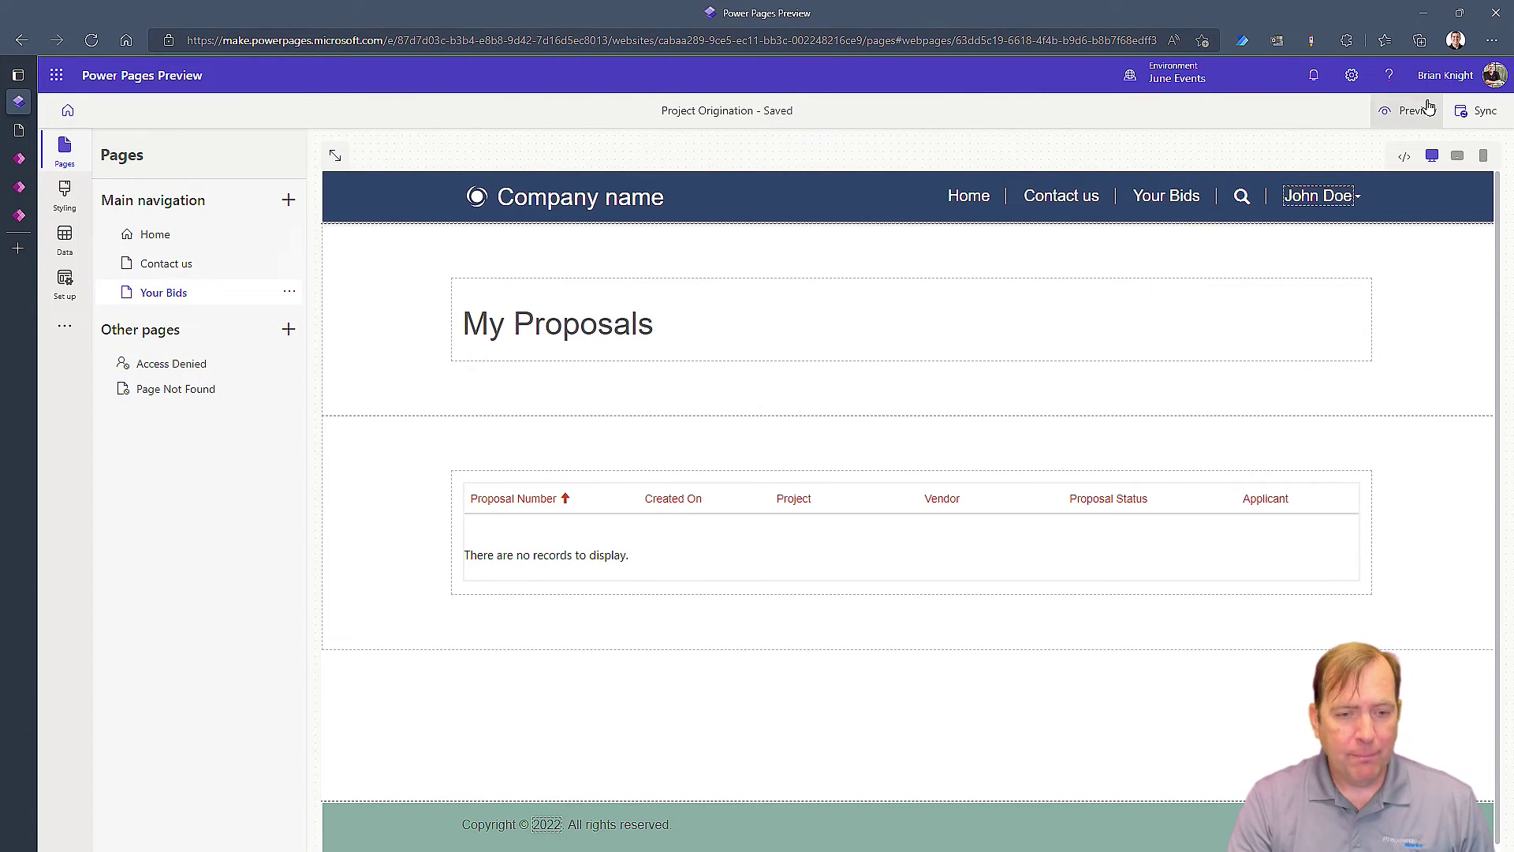
pyautogui.click(1418, 110)
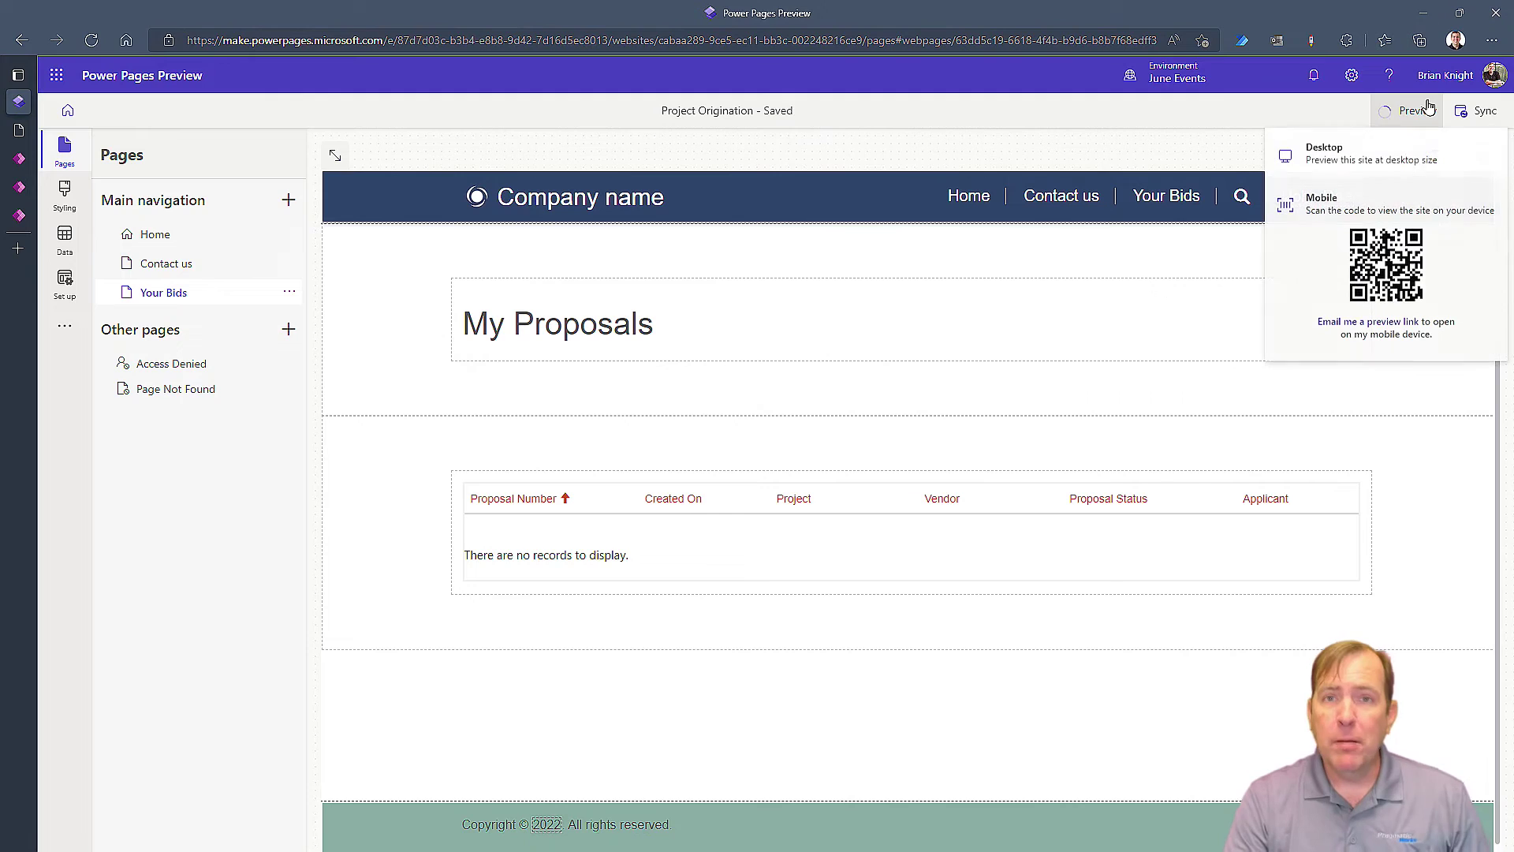
# Preview the site at desktop size, note the permissions error, then sign out and back in via Azure AD
pyautogui.click(1353, 171)
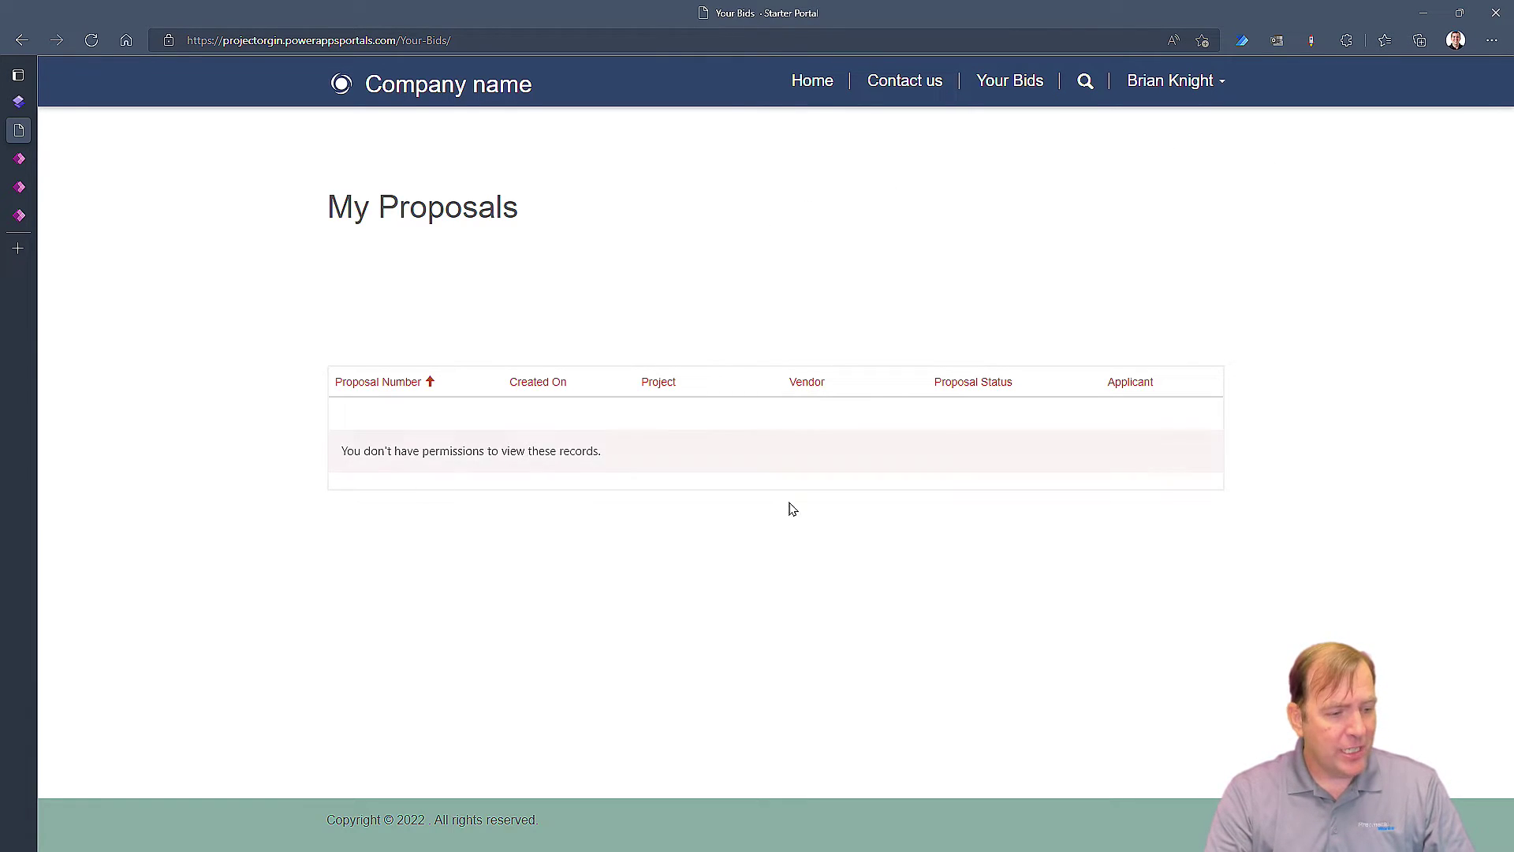
pyautogui.moveTo(645, 460); pyautogui.dragTo(321, 464)
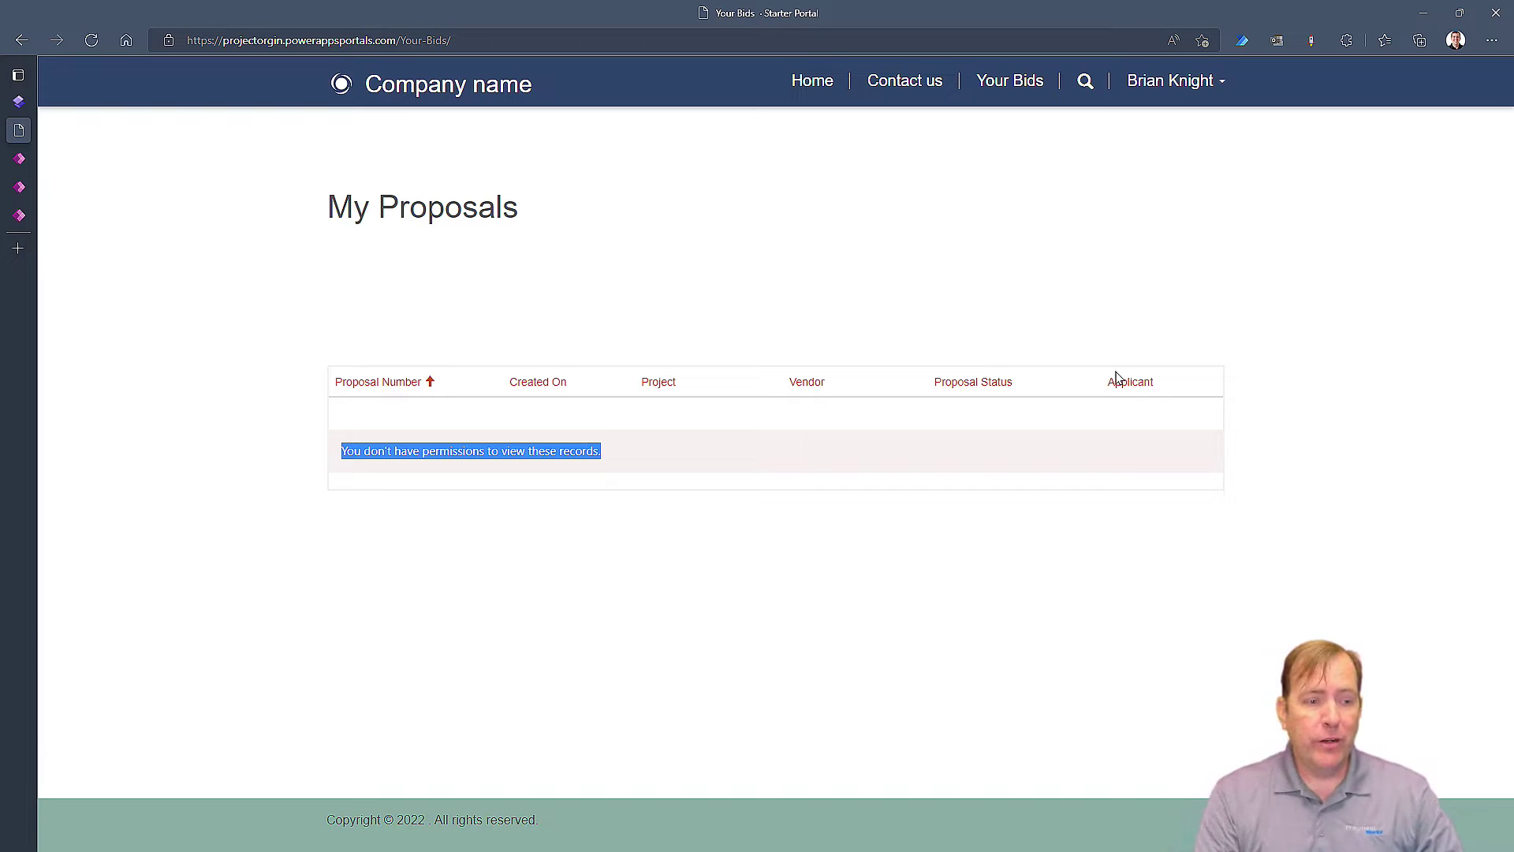
pyautogui.click(1171, 82)
pyautogui.click(1151, 153)
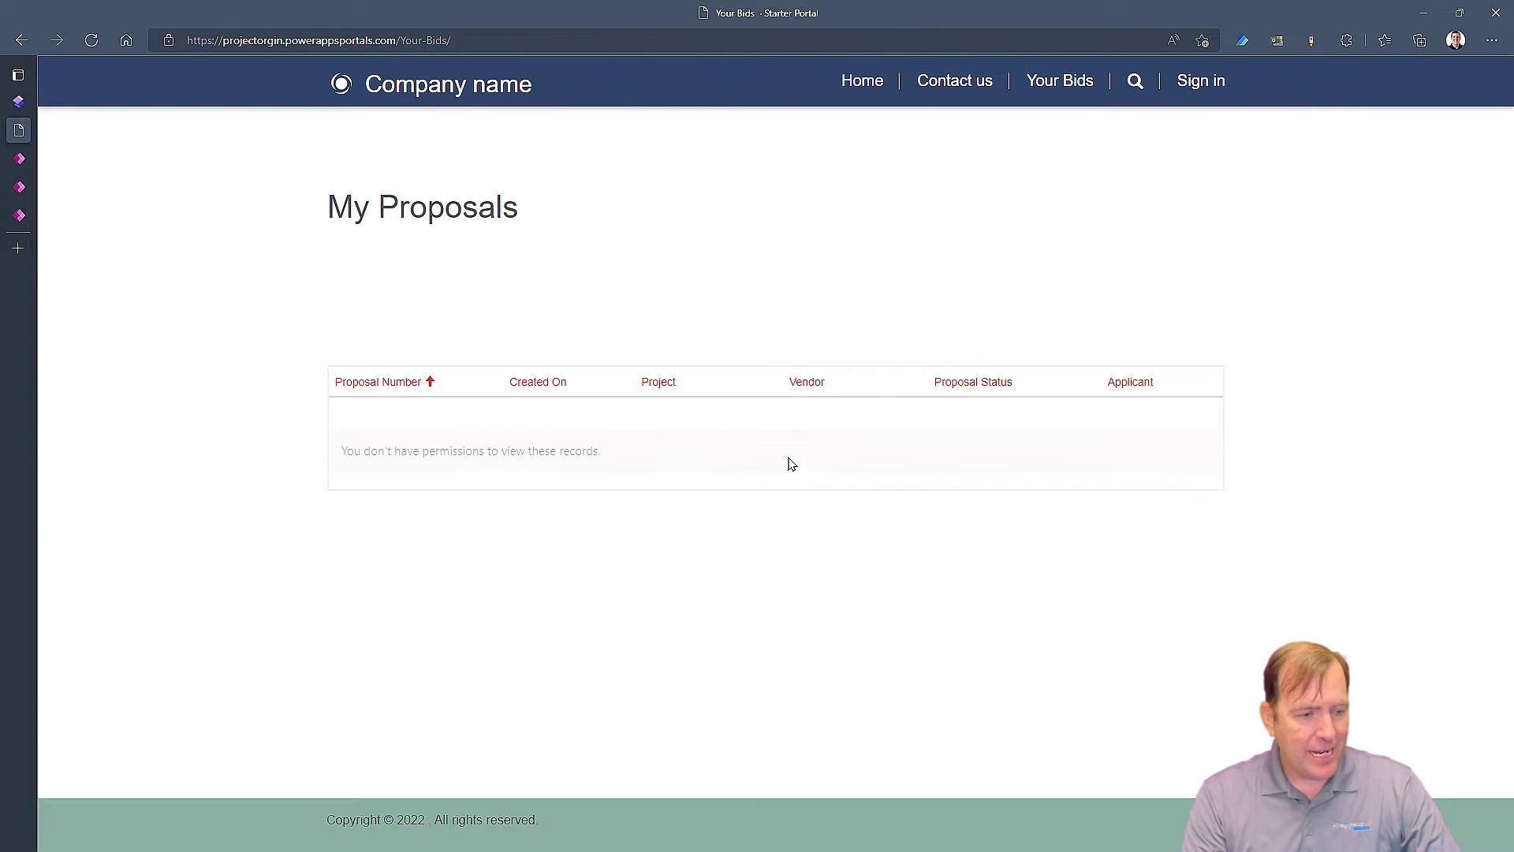
pyautogui.click(1183, 81)
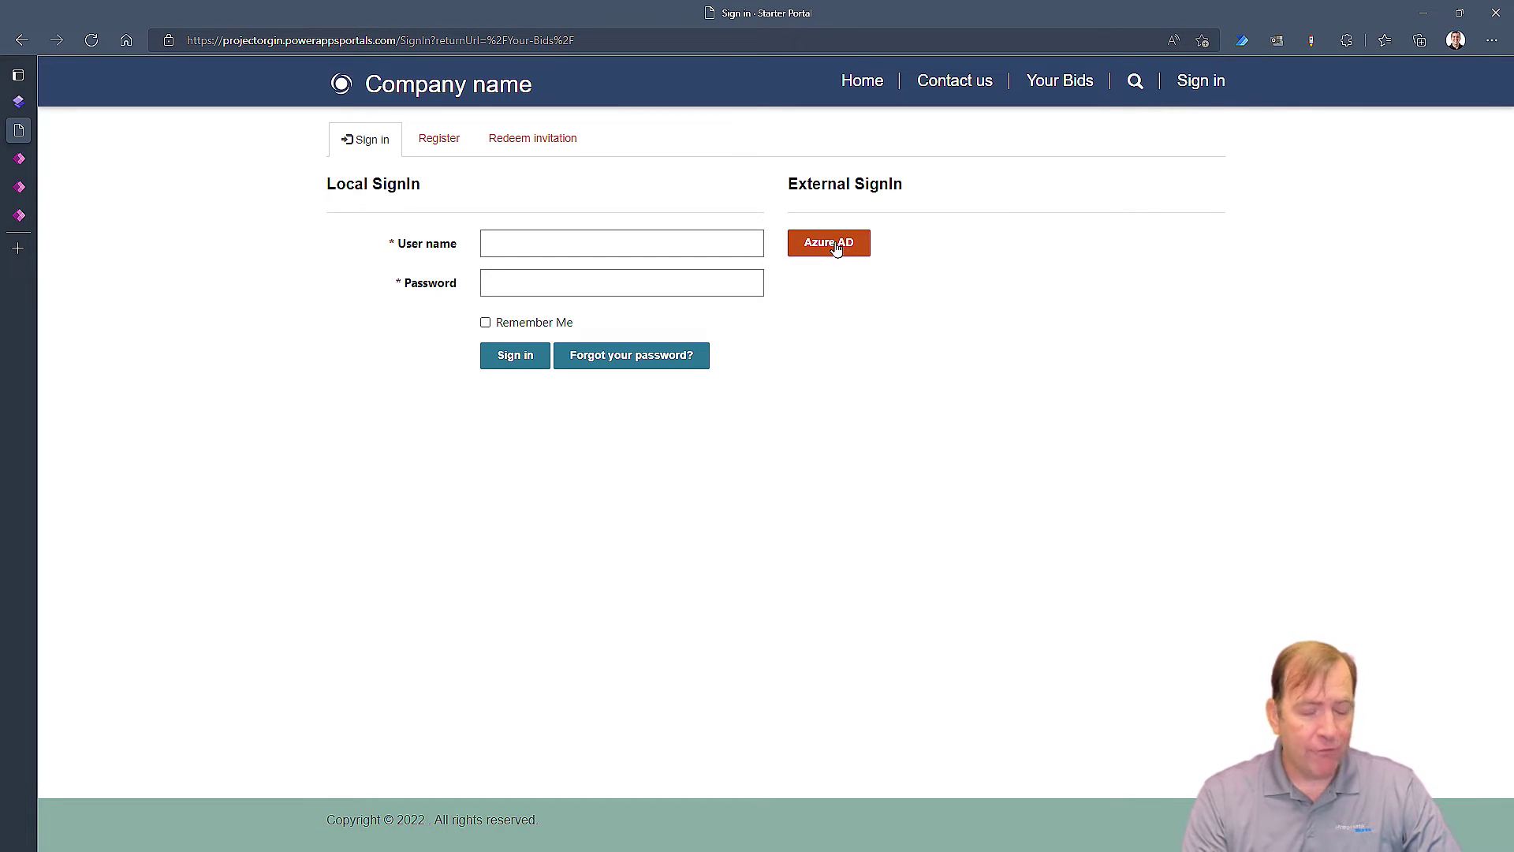
pyautogui.click(838, 247)
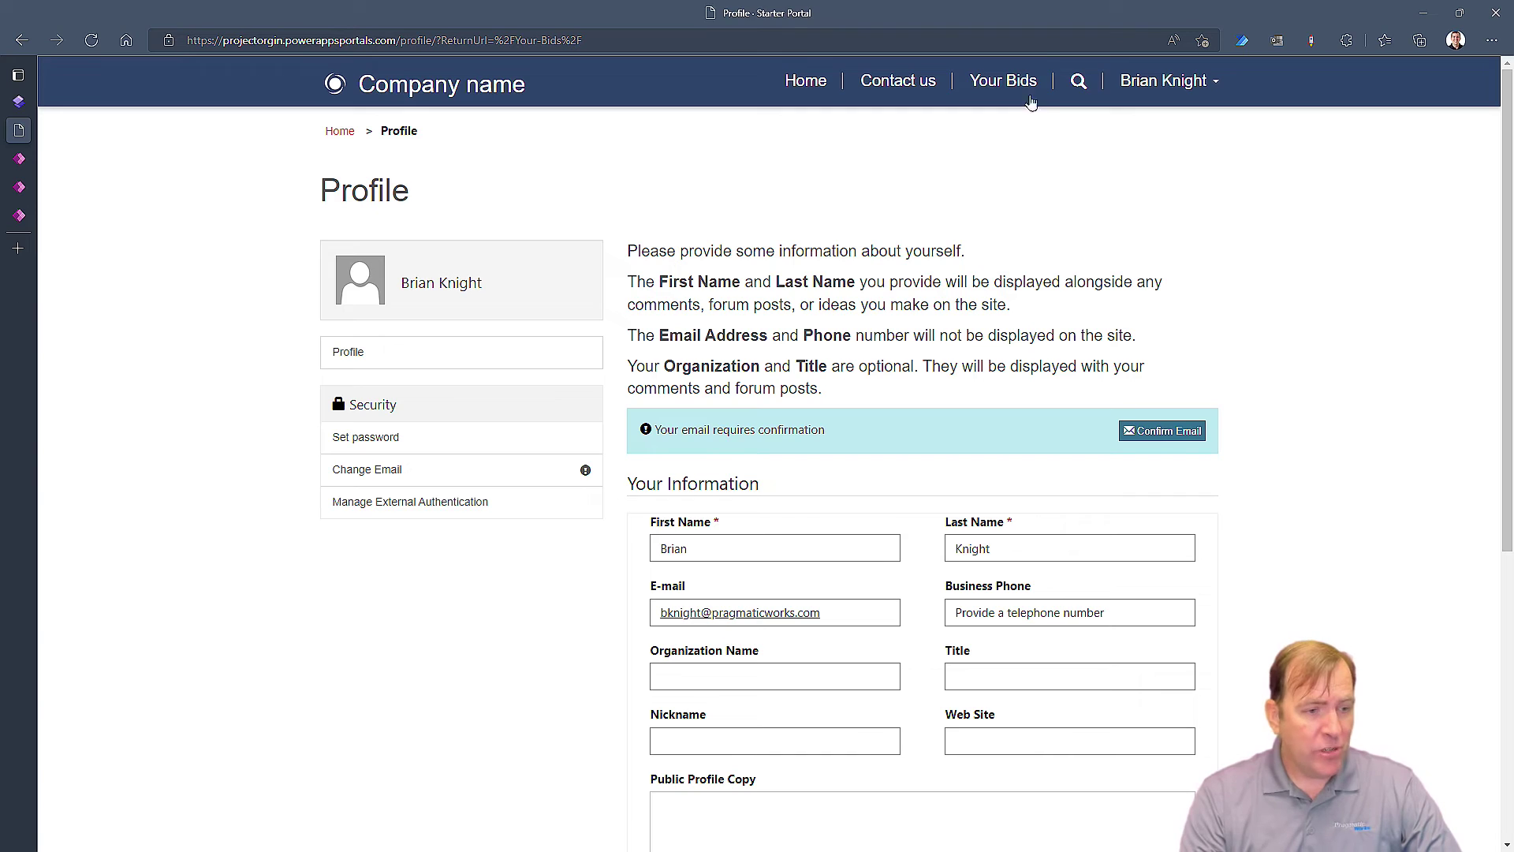
# Reopen Your Bids and highlight the 'You don't have permissions to view these records' message
pyautogui.click(1004, 81)
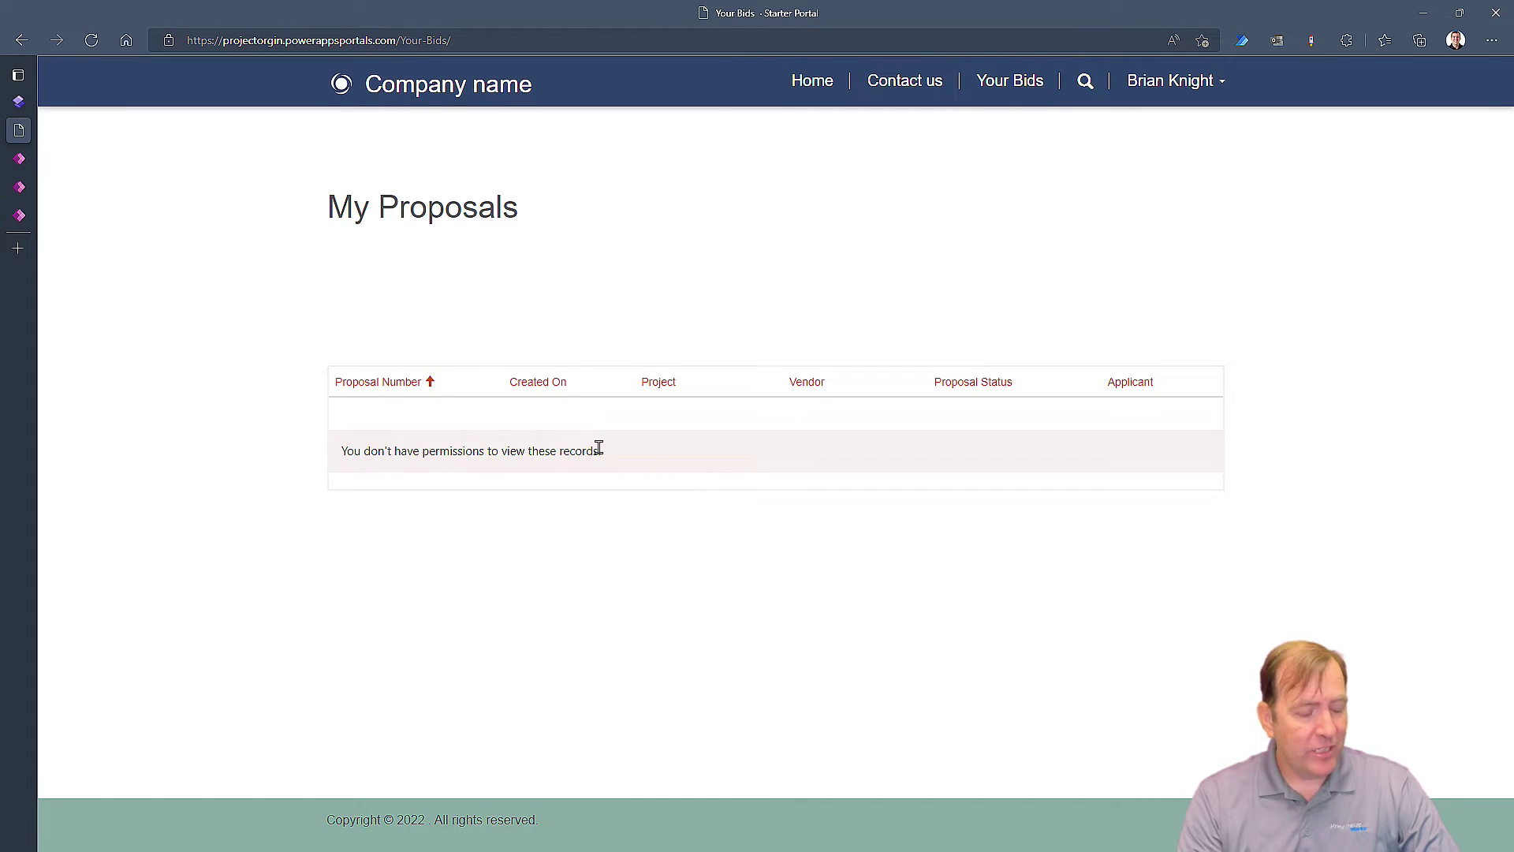
pyautogui.moveTo(625, 455); pyautogui.dragTo(441, 452)
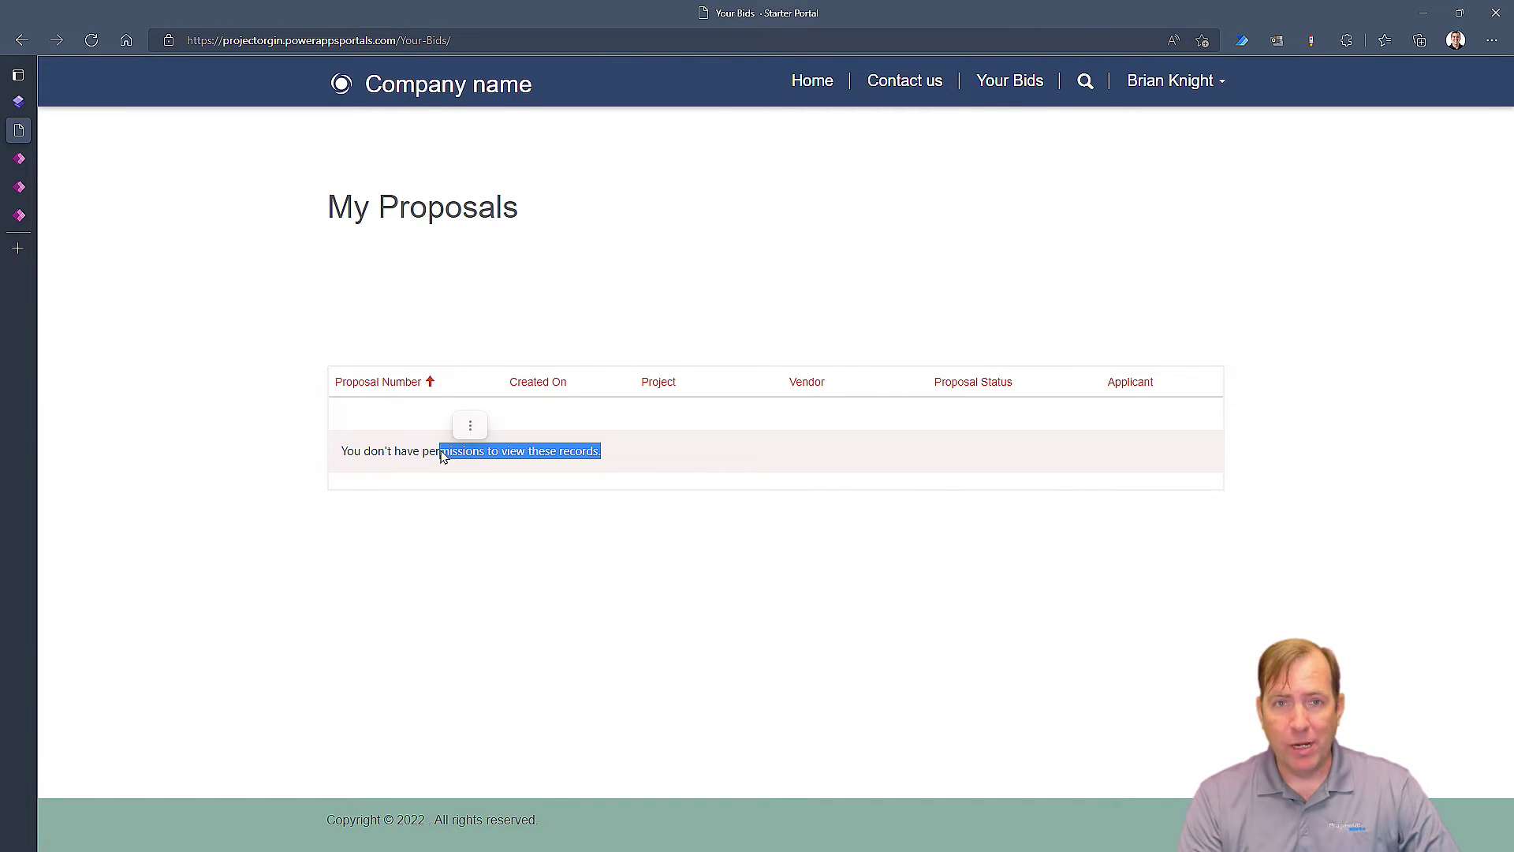
pyautogui.click(495, 420)
pyautogui.click(846, 507)
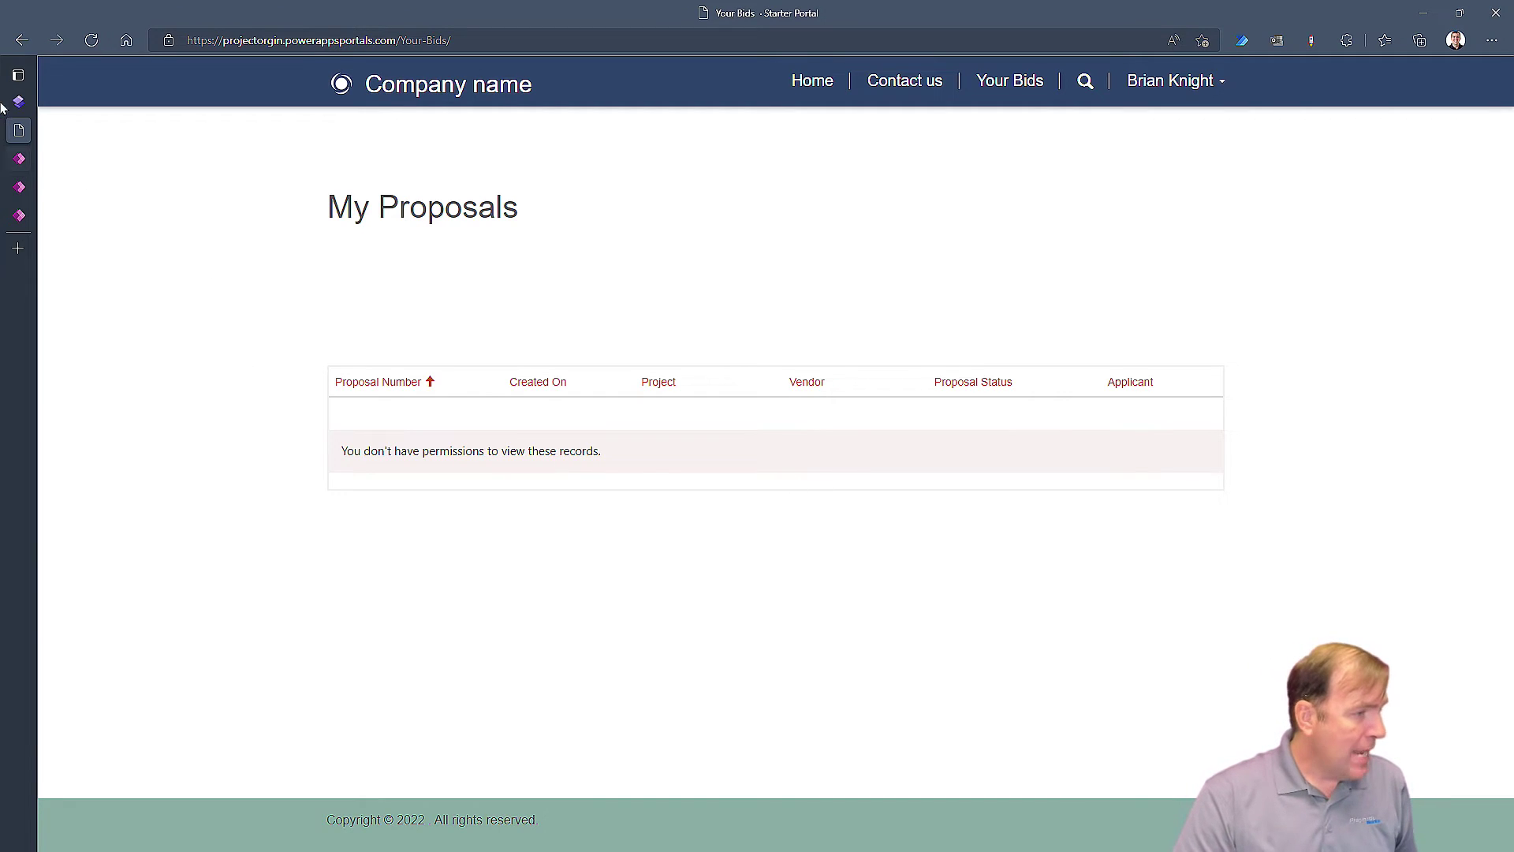
# Back in the studio, select the proposals list and open its Table permissions panel
pyautogui.moveTo(18, 107)
pyautogui.click(77, 102)
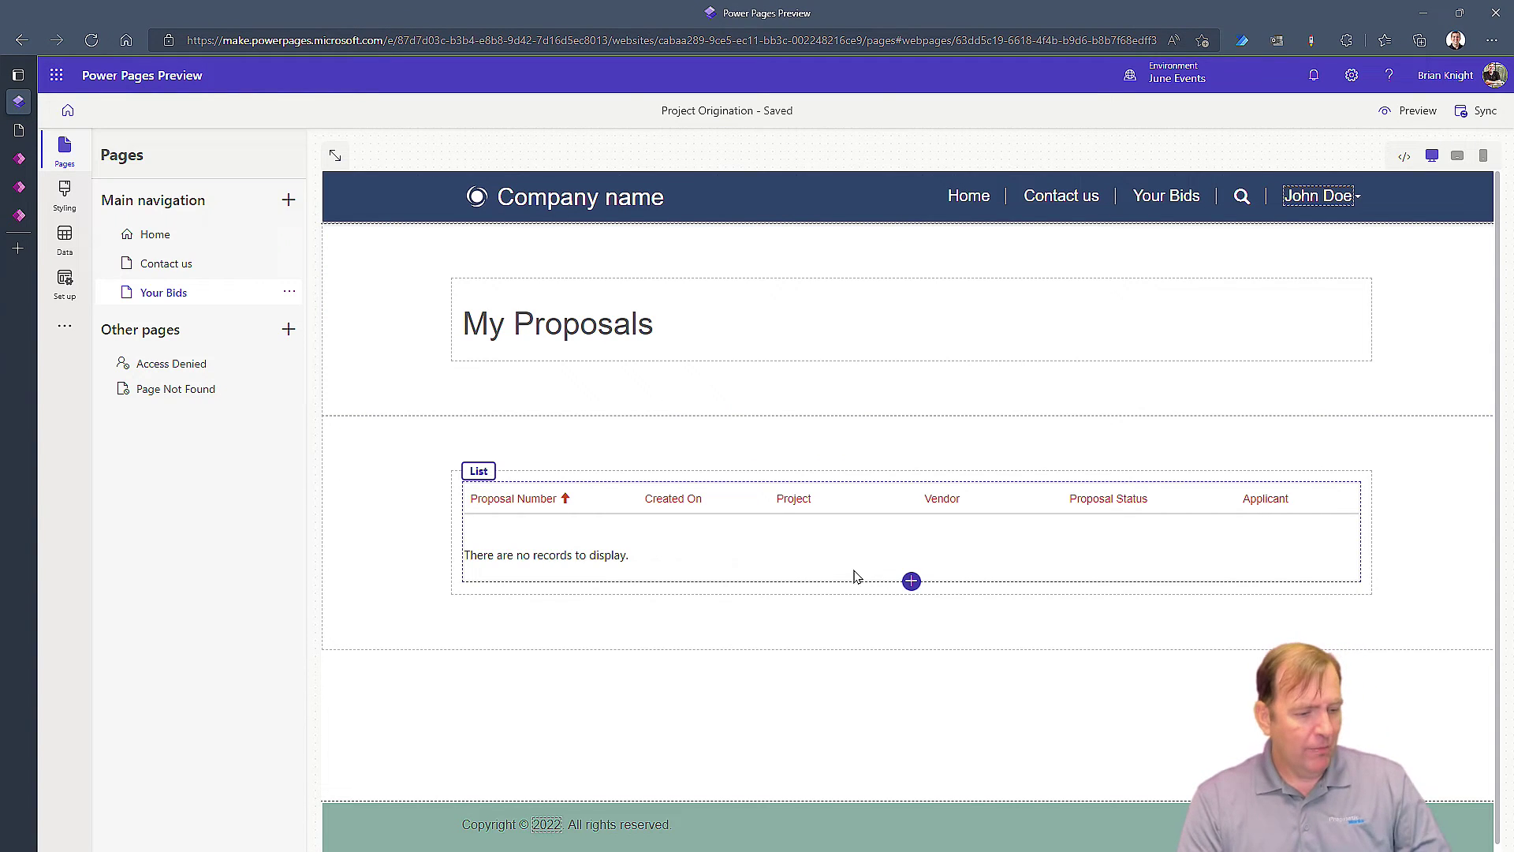
pyautogui.click(686, 556)
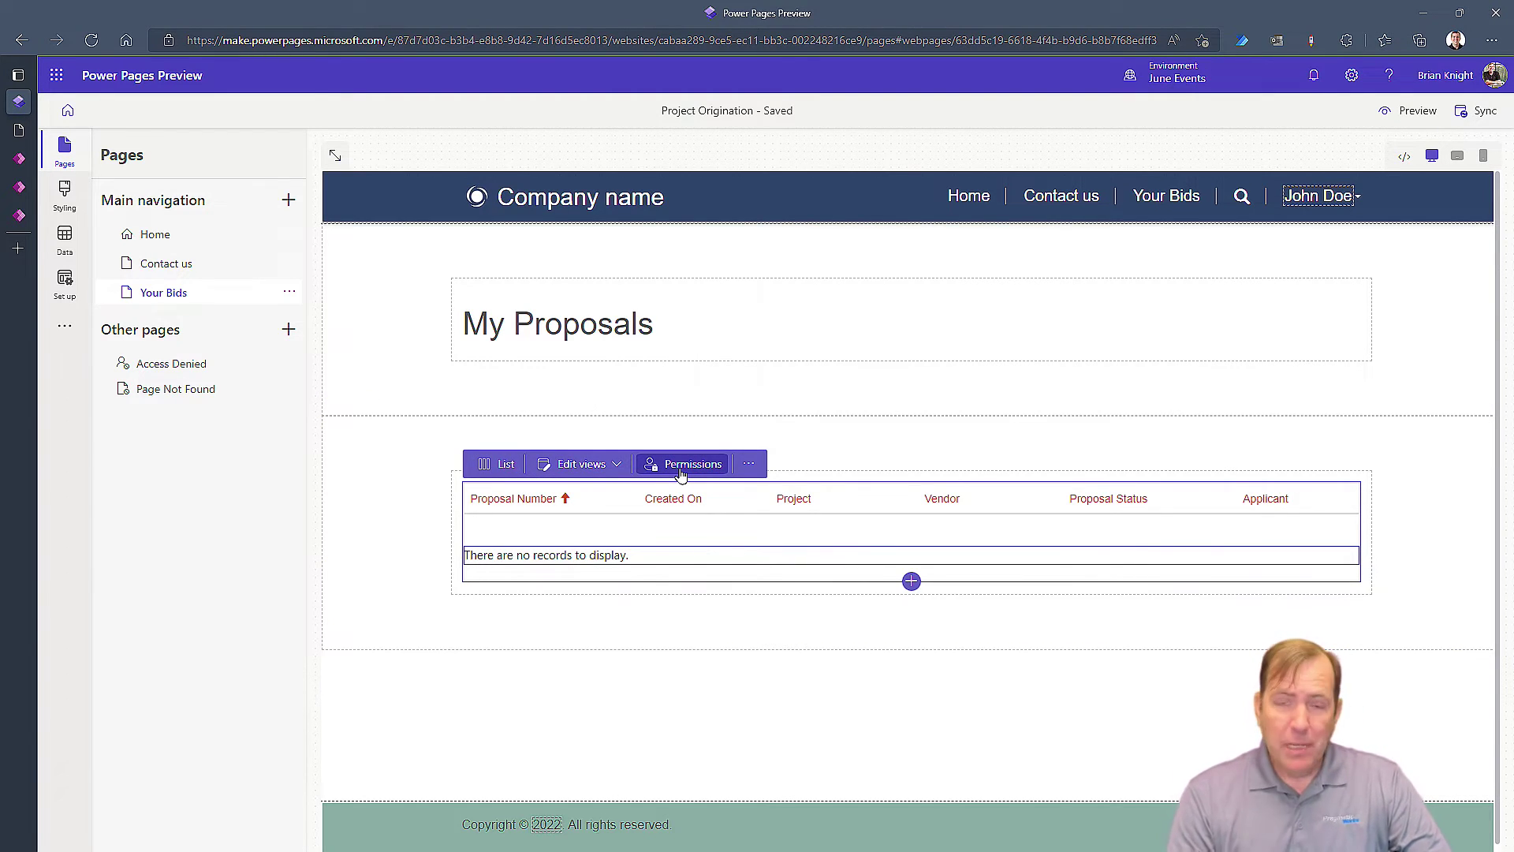
pyautogui.click(681, 465)
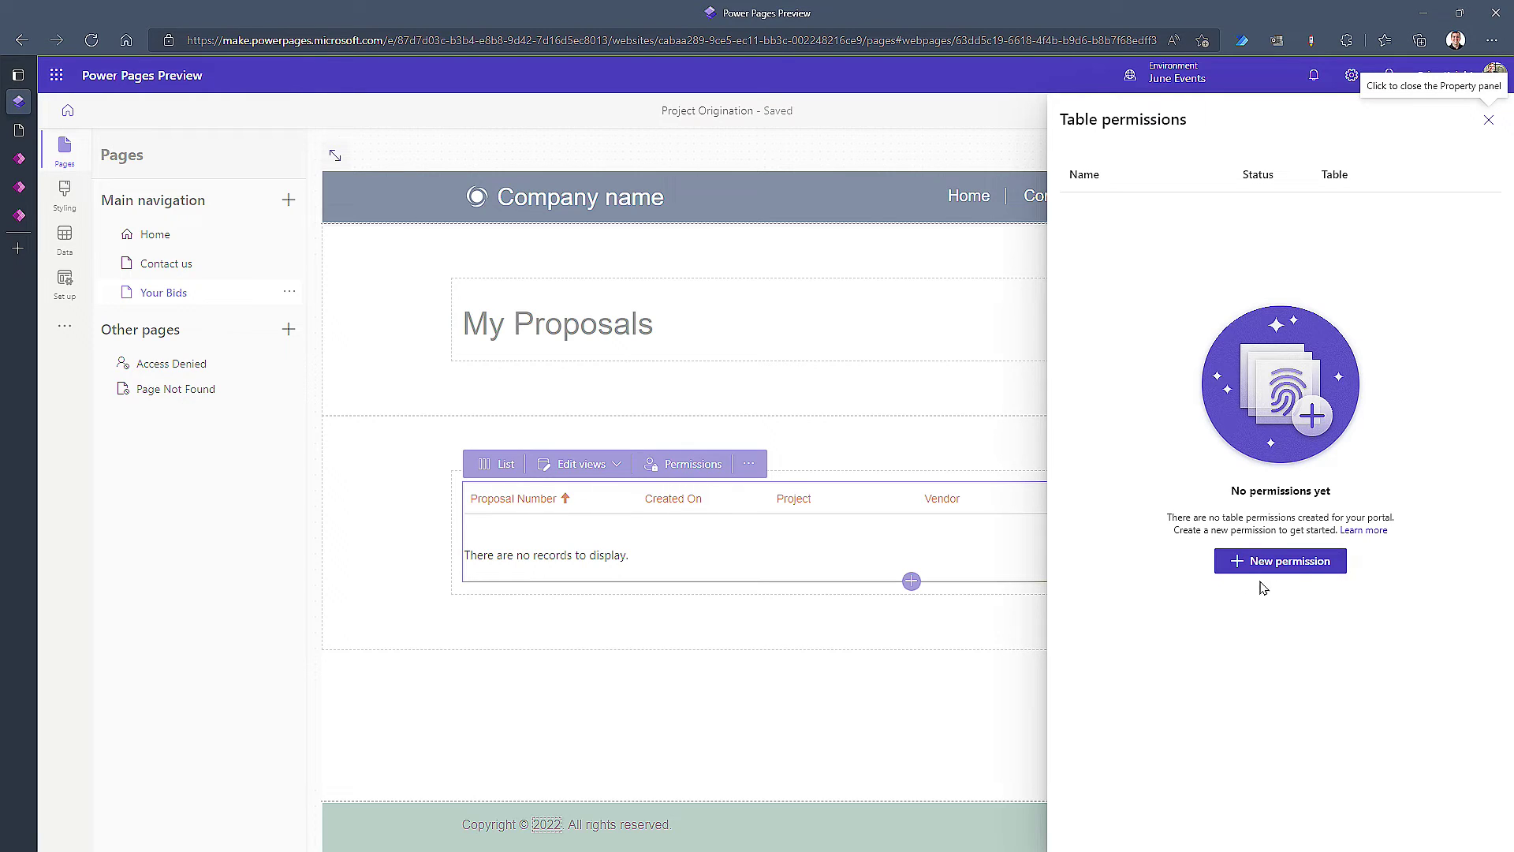
# Create a new table permission named Contact - Proposal
pyautogui.click(1234, 561)
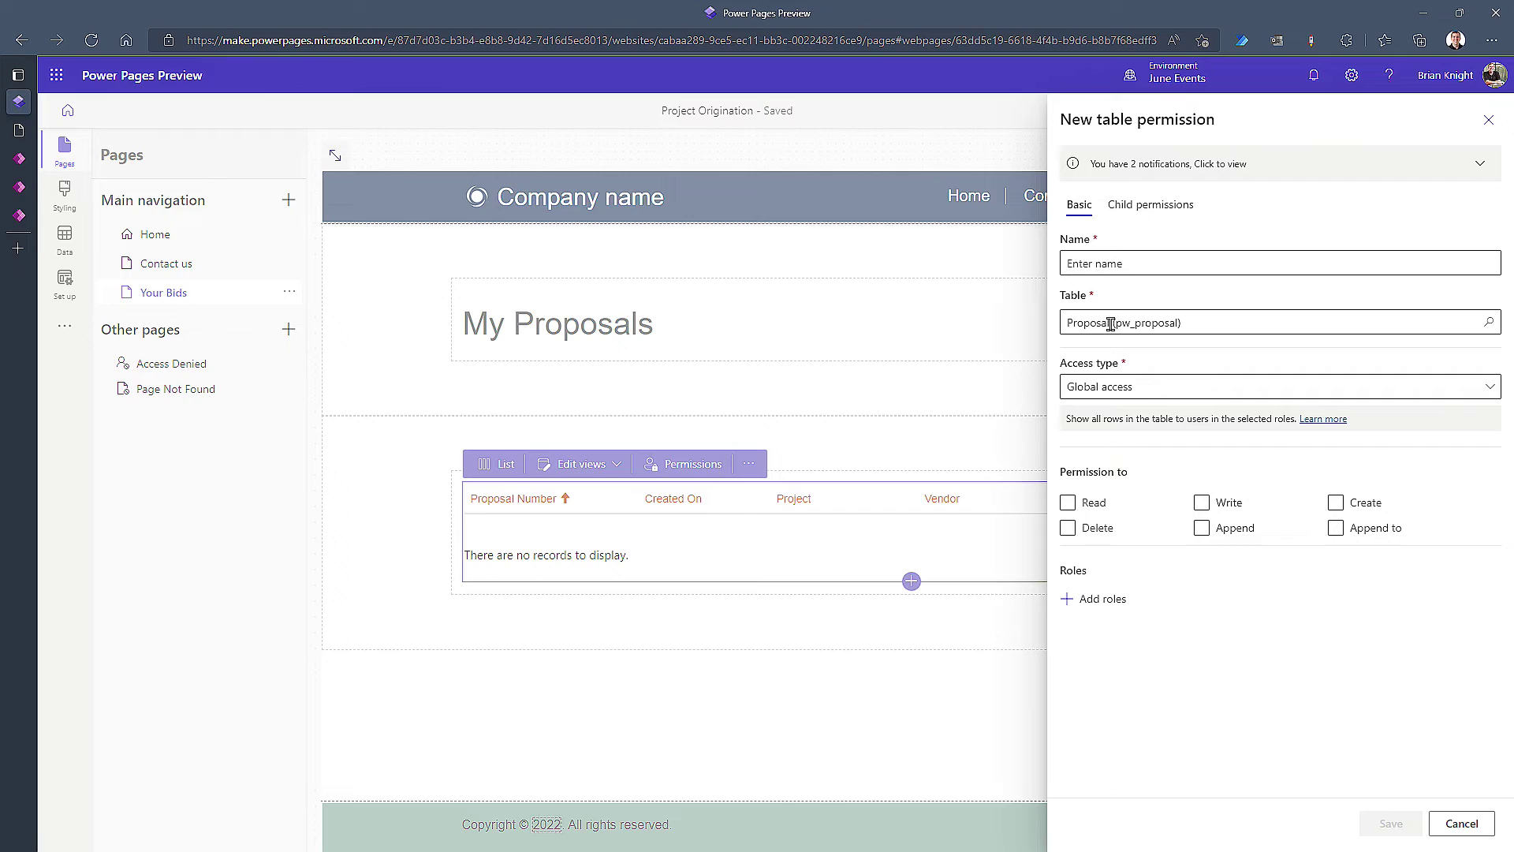
pyautogui.click(1129, 263)
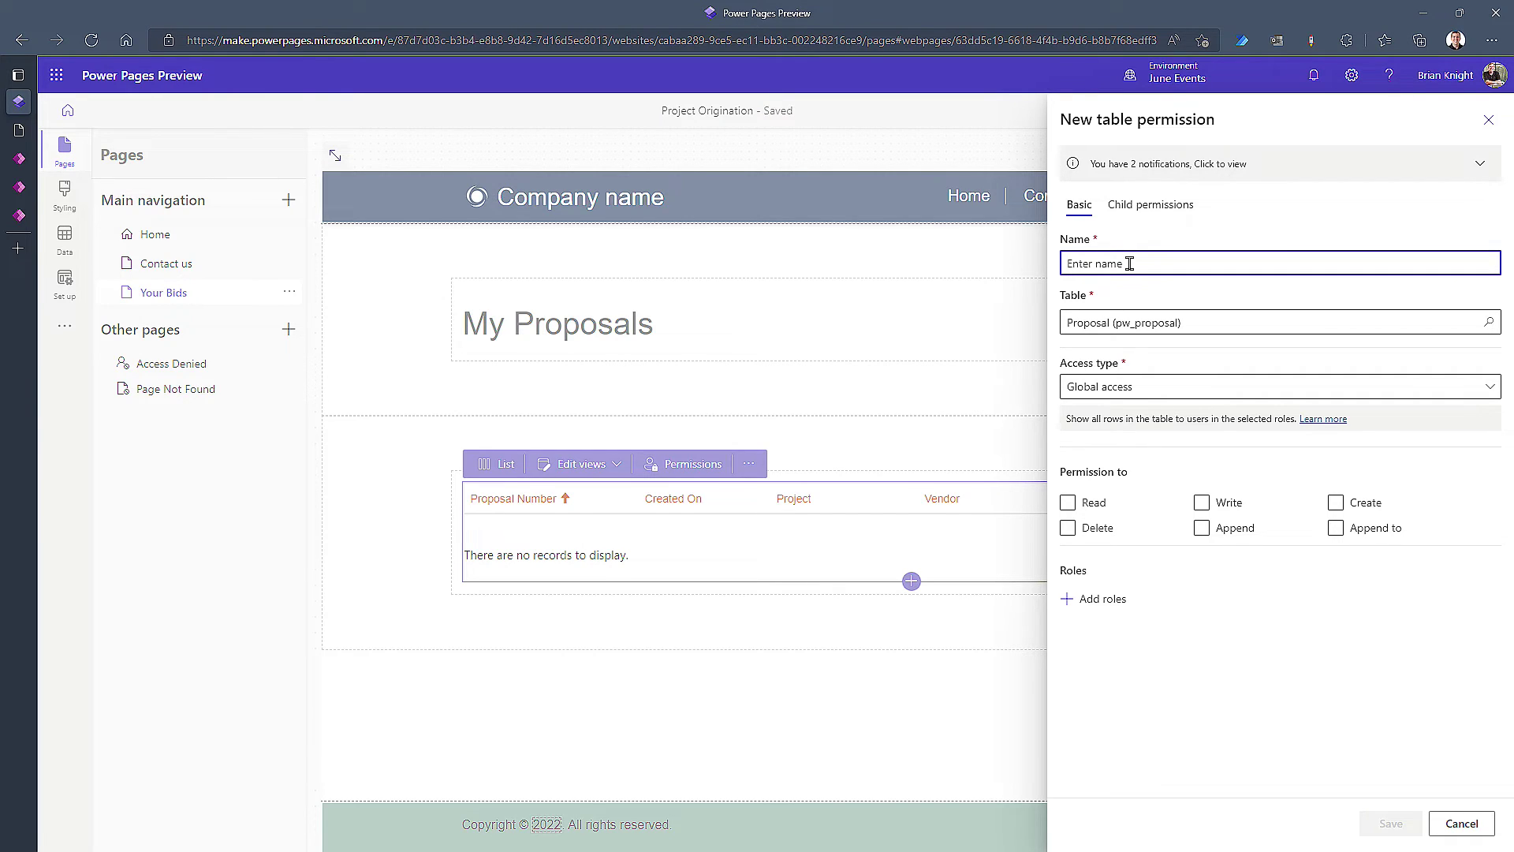
pyautogui.write('My Proposal')
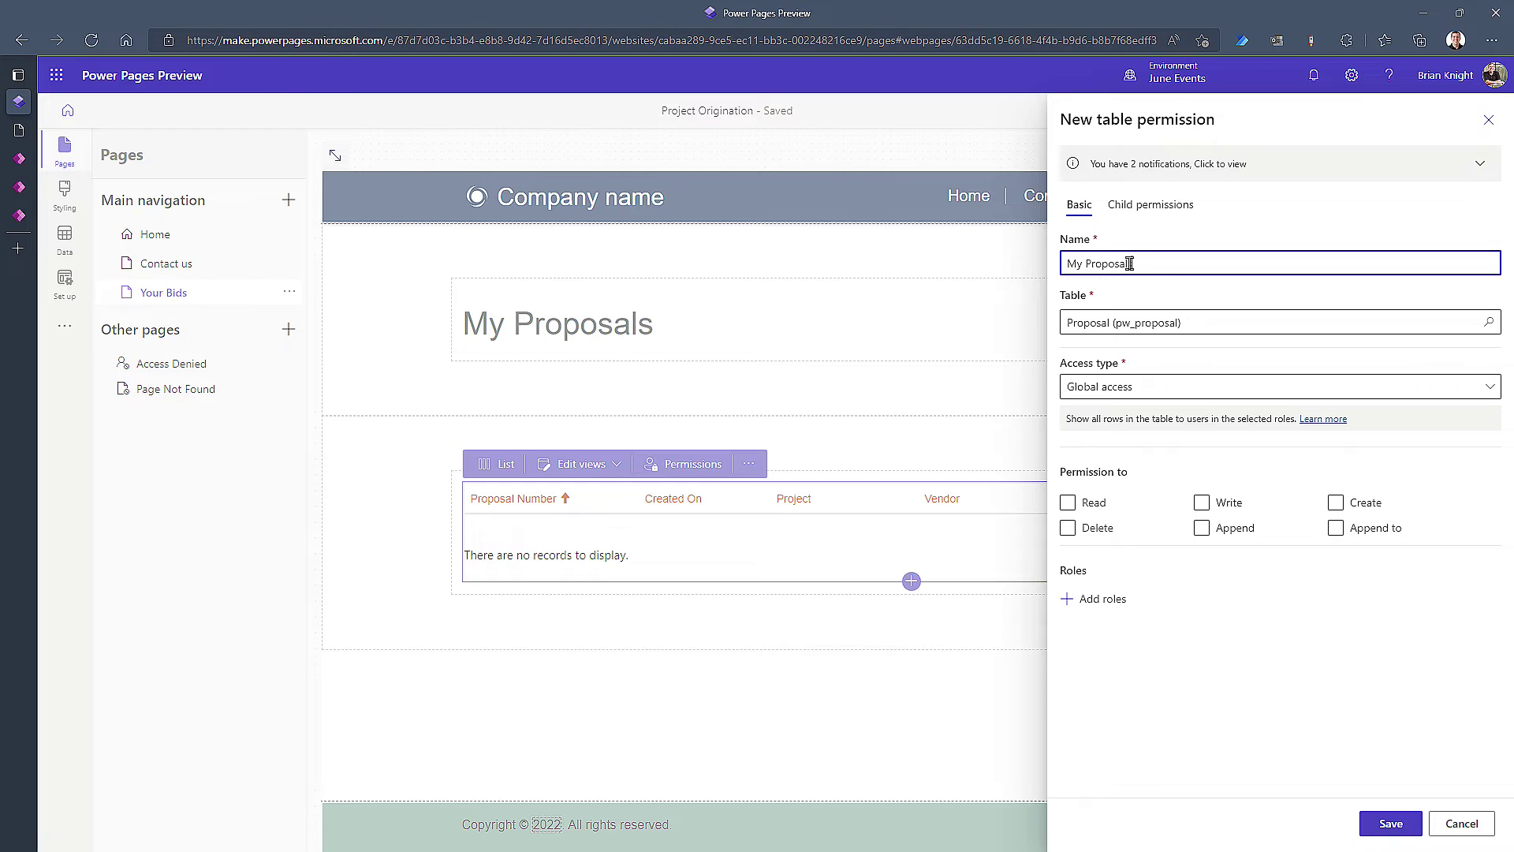
pyautogui.hotkey('ctrl', 'a')
pyautogui.press('BackSpace')
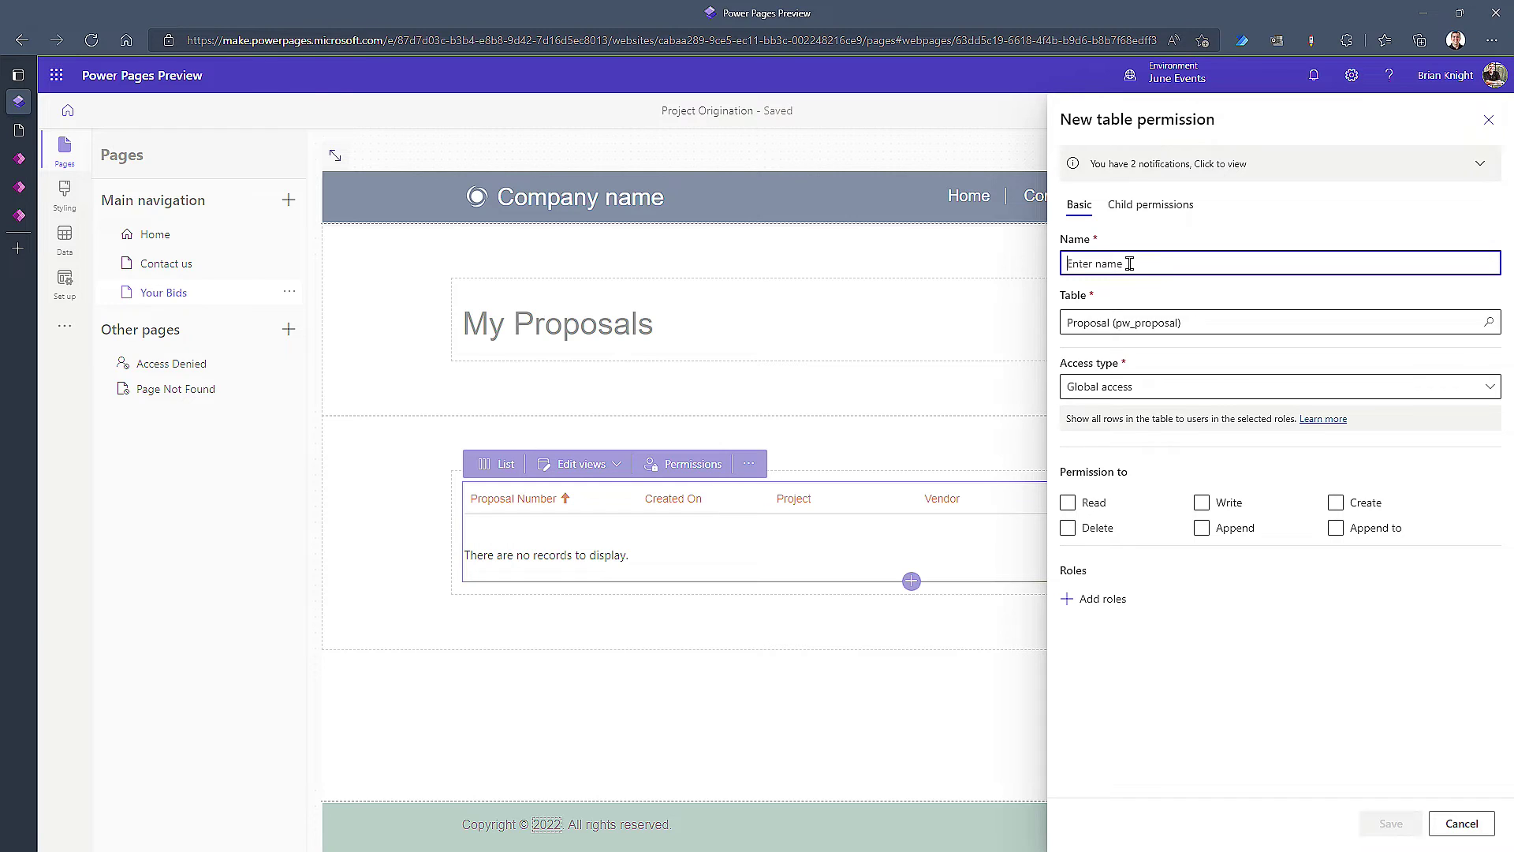
pyautogui.write('Contact - Proposal')
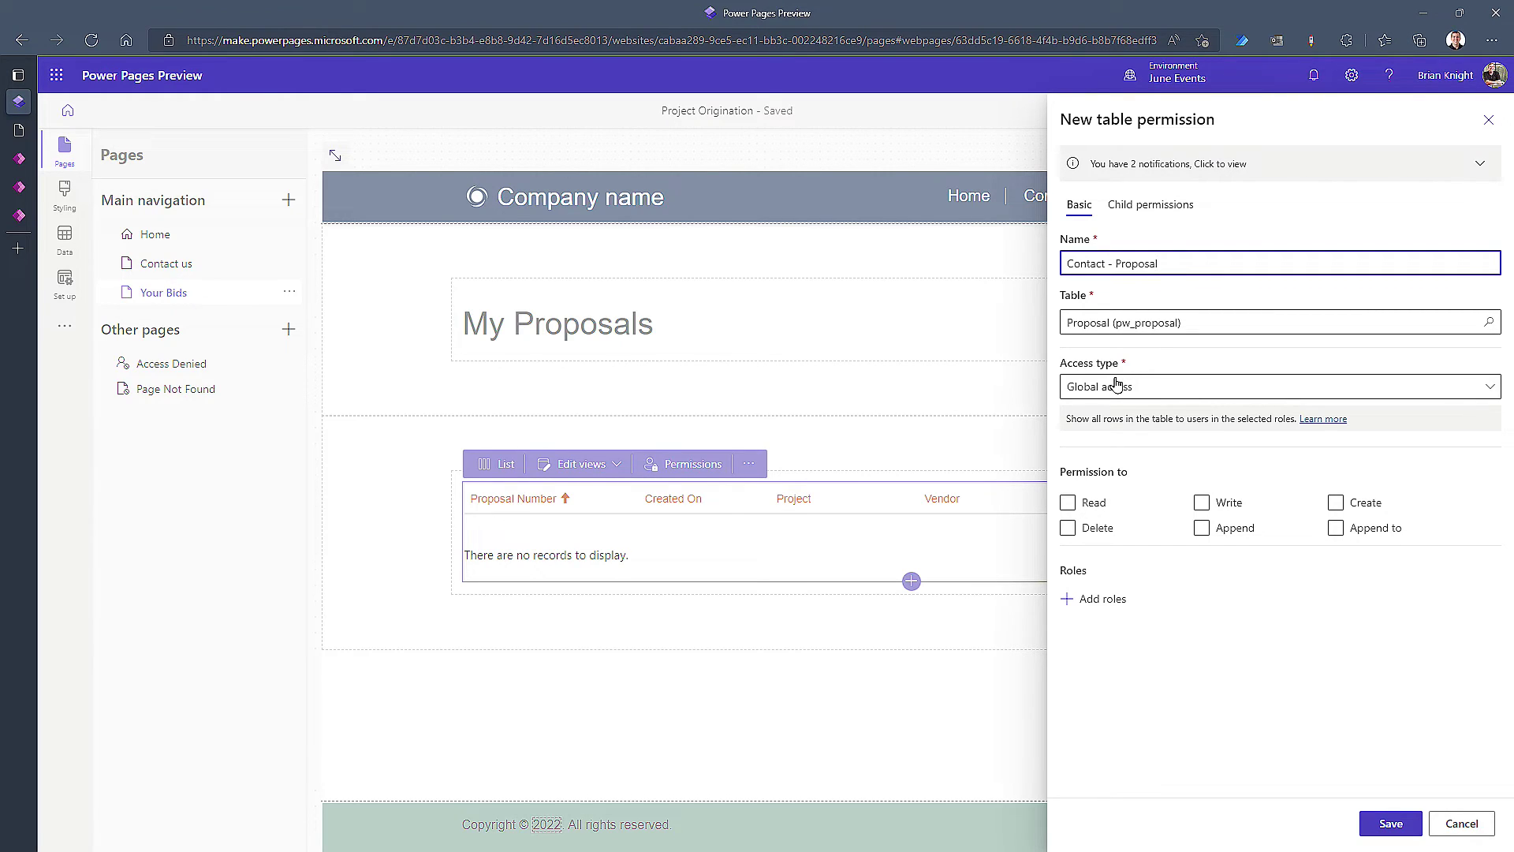
# Grant Read, Write, Create, Delete, Append and Append to rights
pyautogui.click(1069, 502)
pyautogui.click(1069, 528)
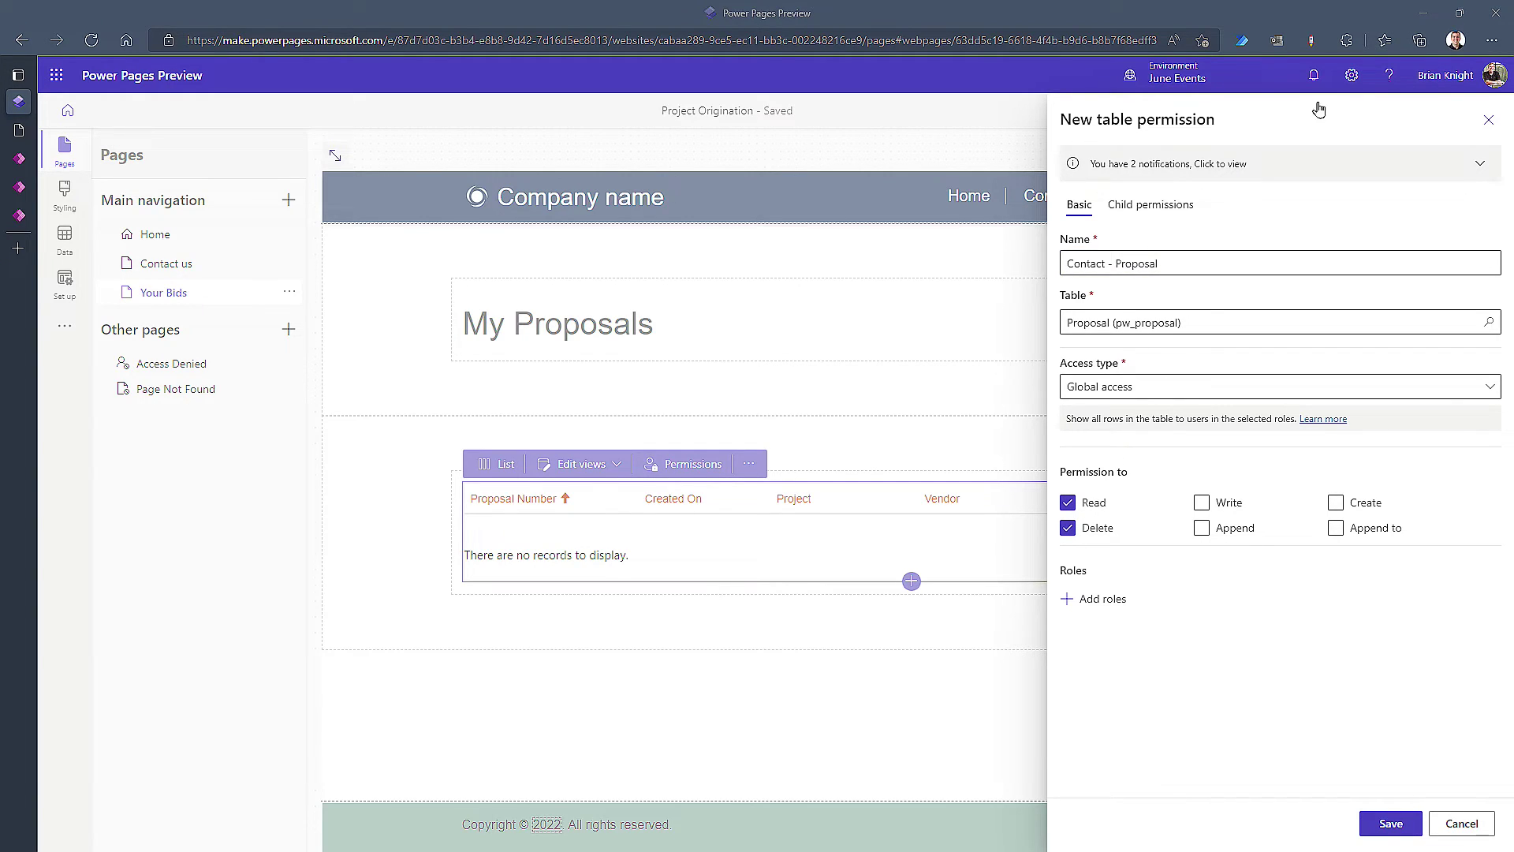
pyautogui.click(1201, 503)
pyautogui.click(1201, 527)
pyautogui.click(1336, 503)
pyautogui.click(1337, 530)
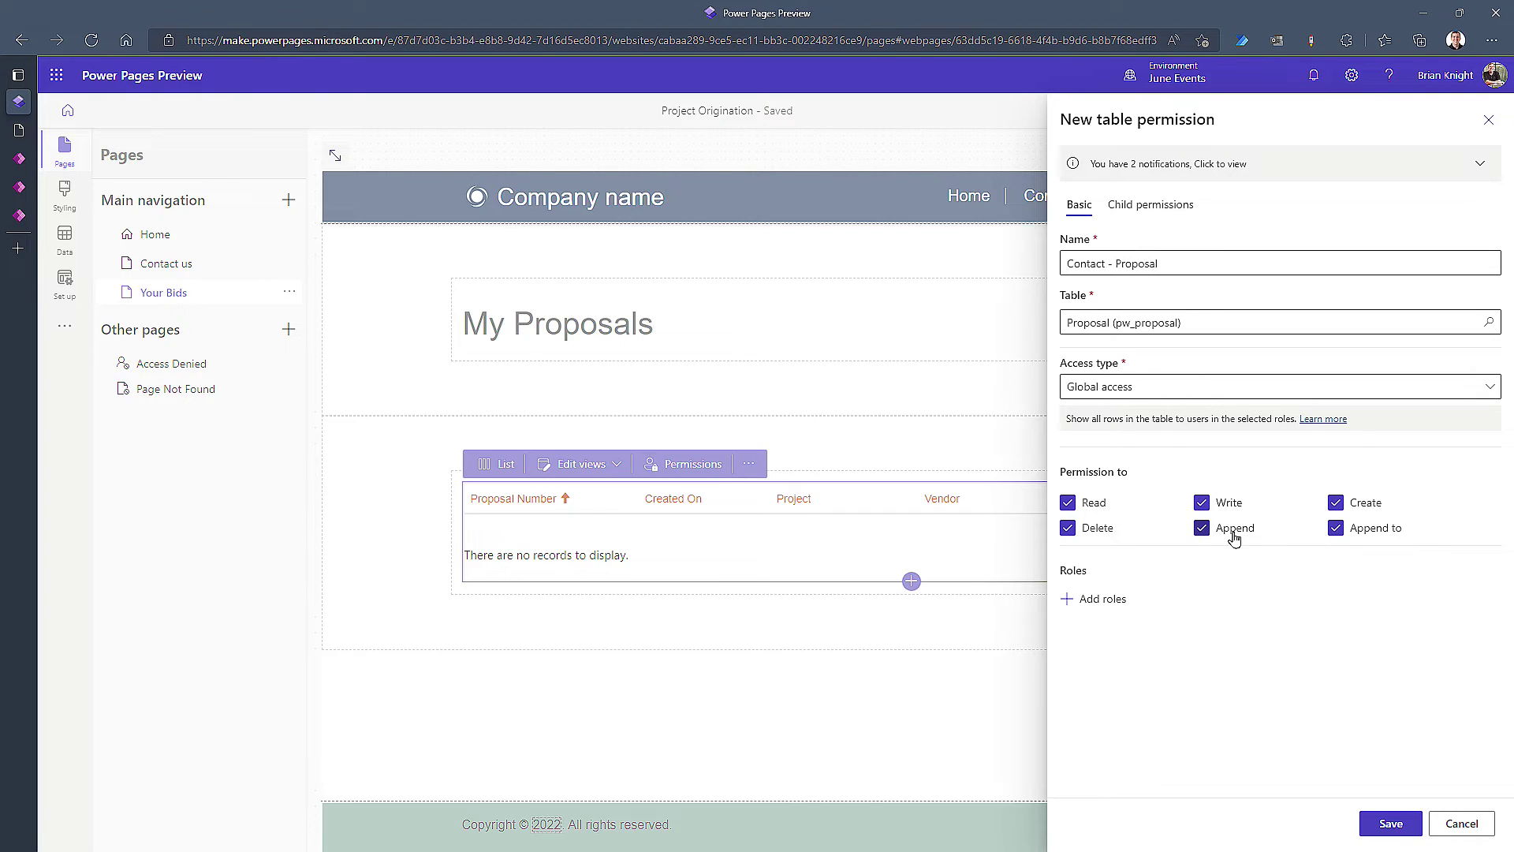
# Assign the Authenticated Users role and save the permission
pyautogui.click(1089, 601)
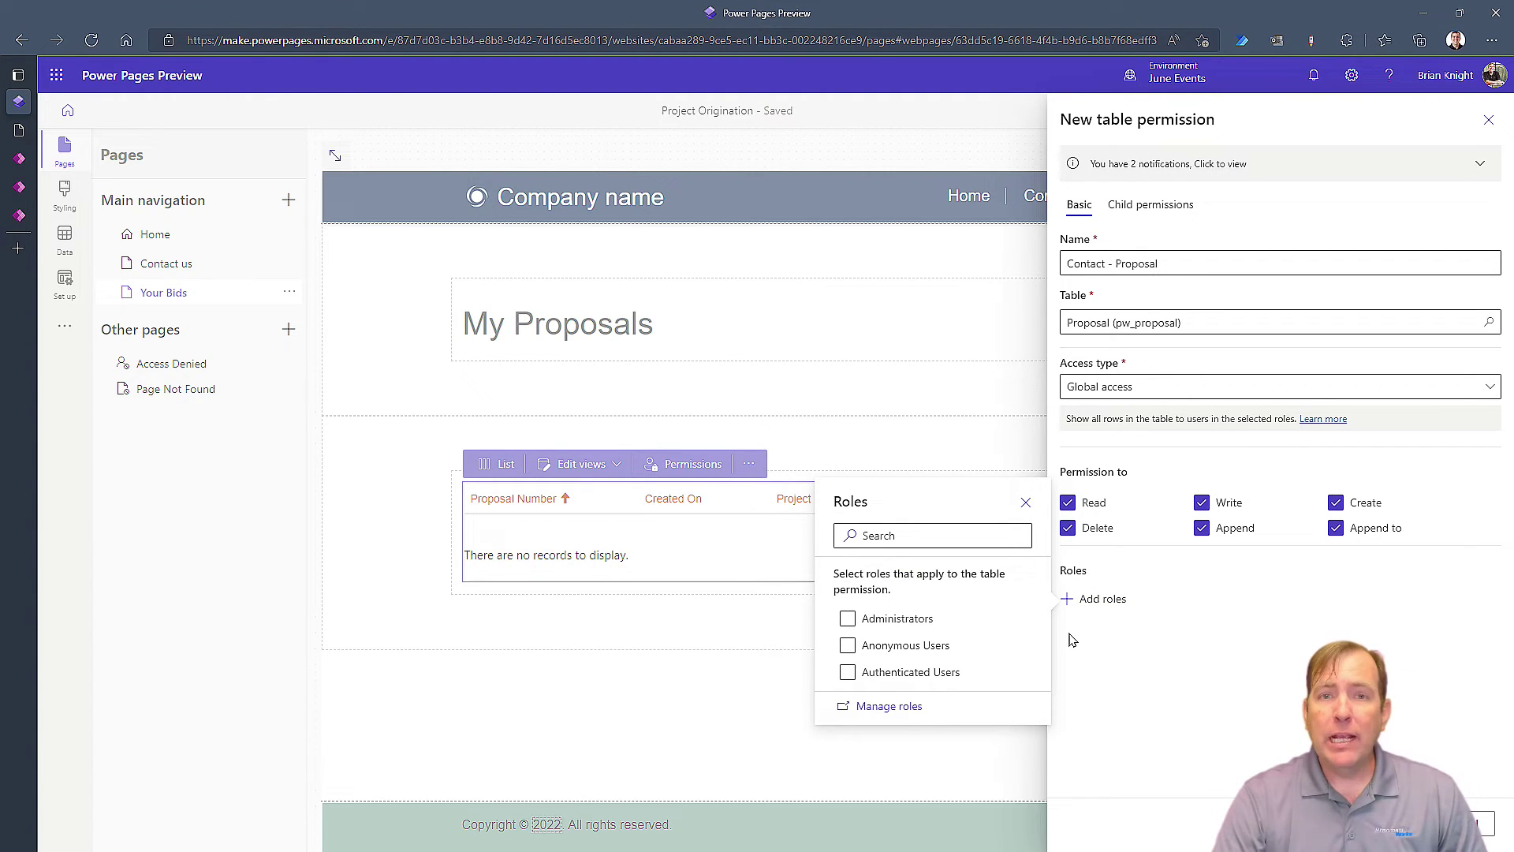
pyautogui.click(985, 647)
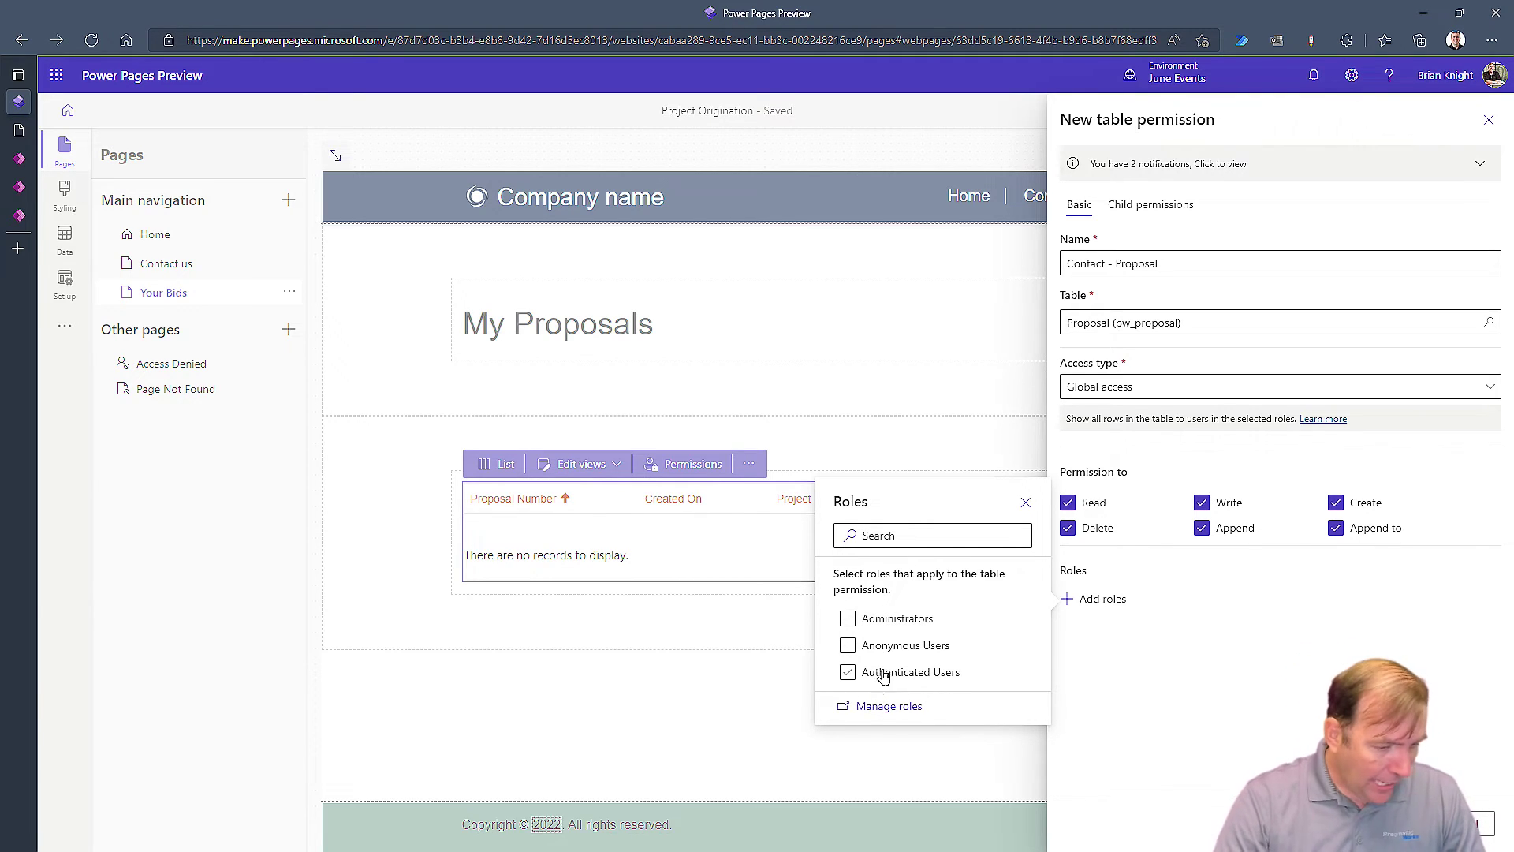
pyautogui.click(889, 675)
pyautogui.click(889, 675)
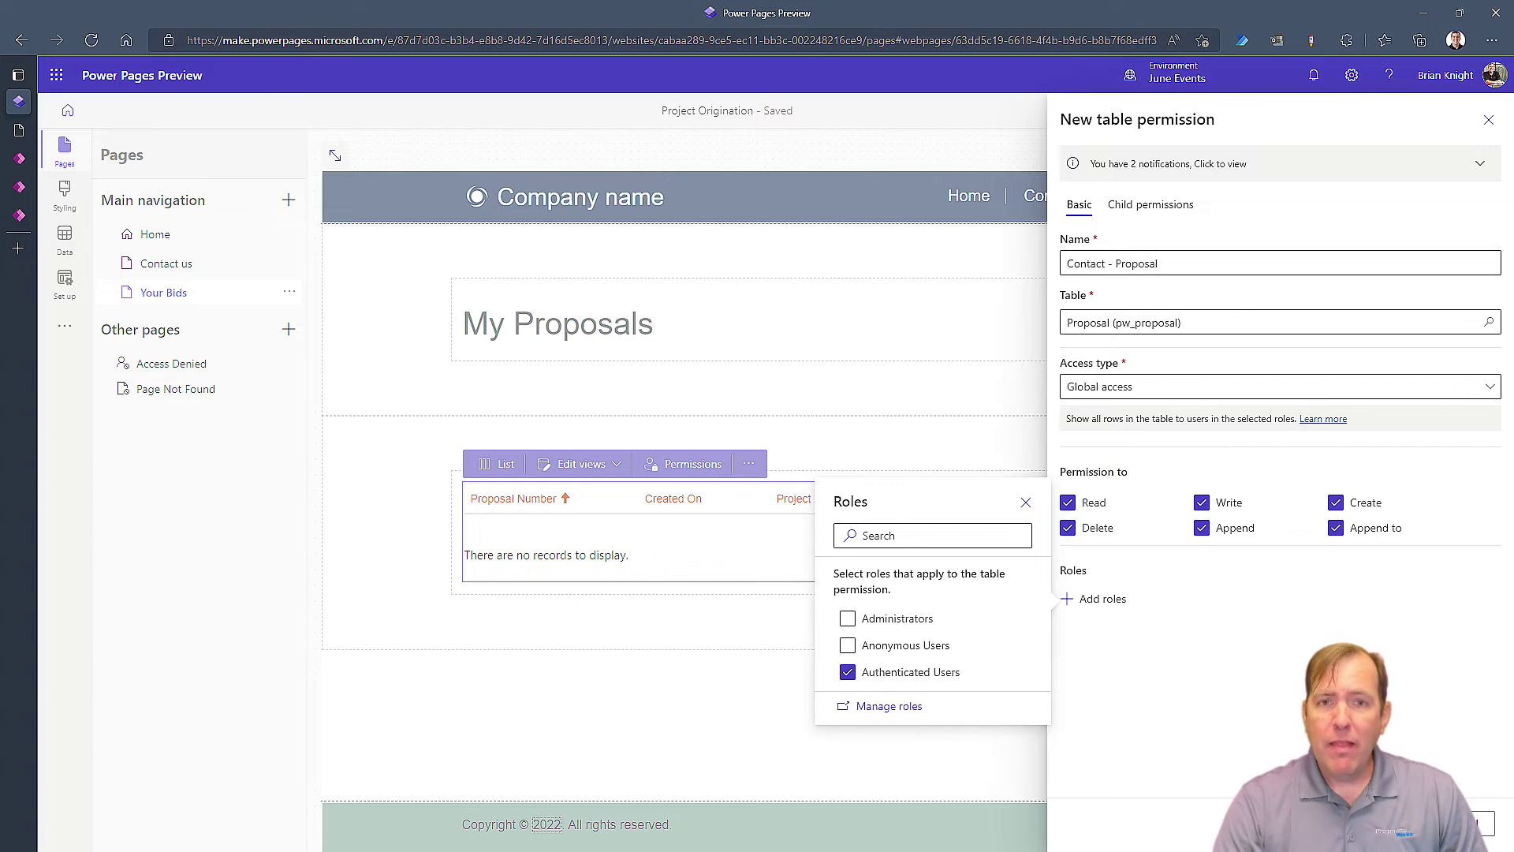
pyautogui.press('Escape')
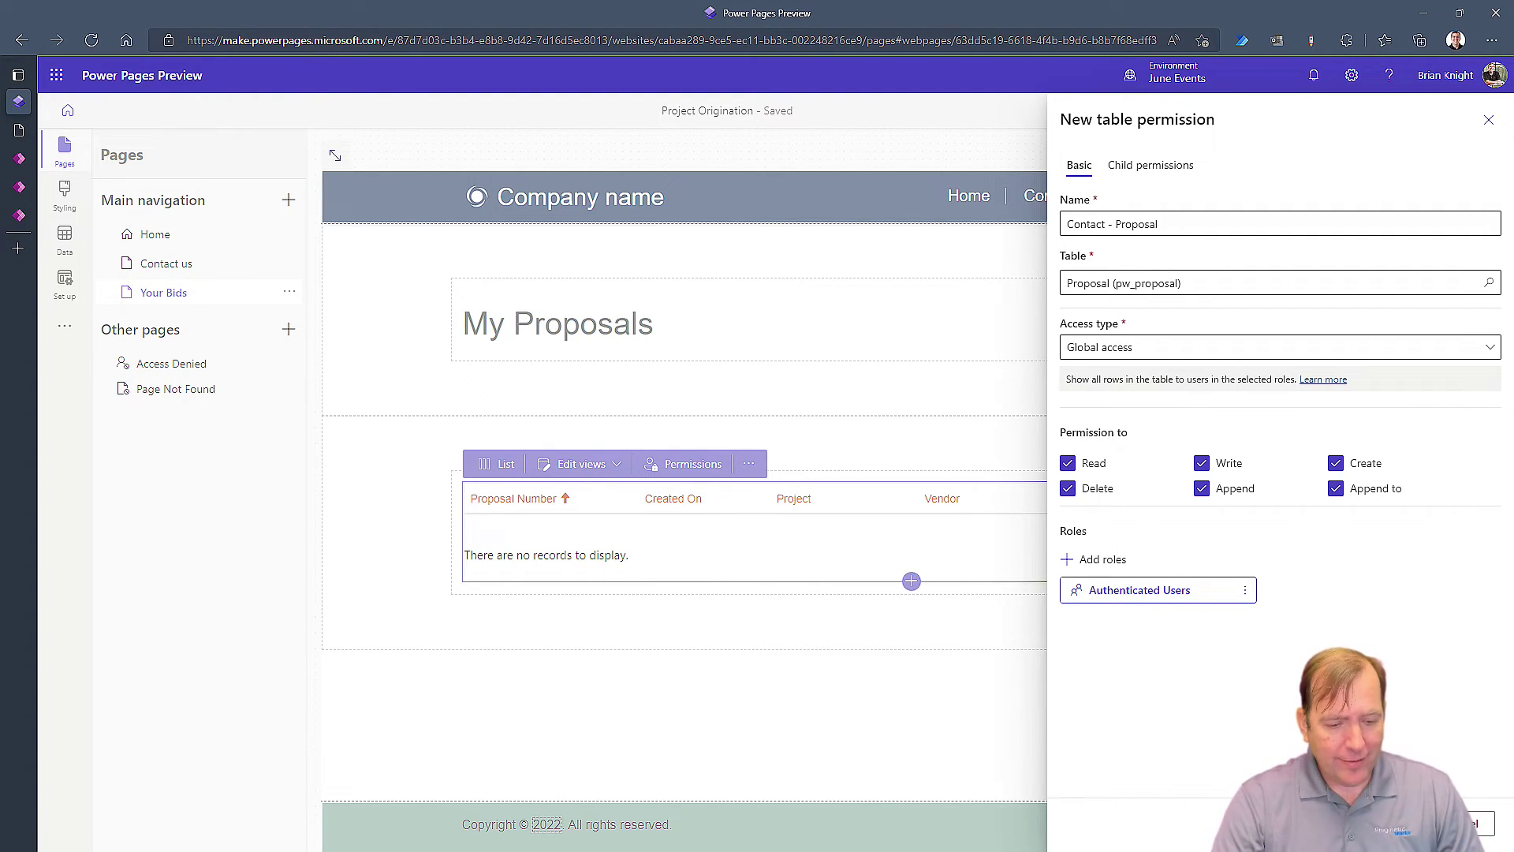
pyautogui.click(1415, 822)
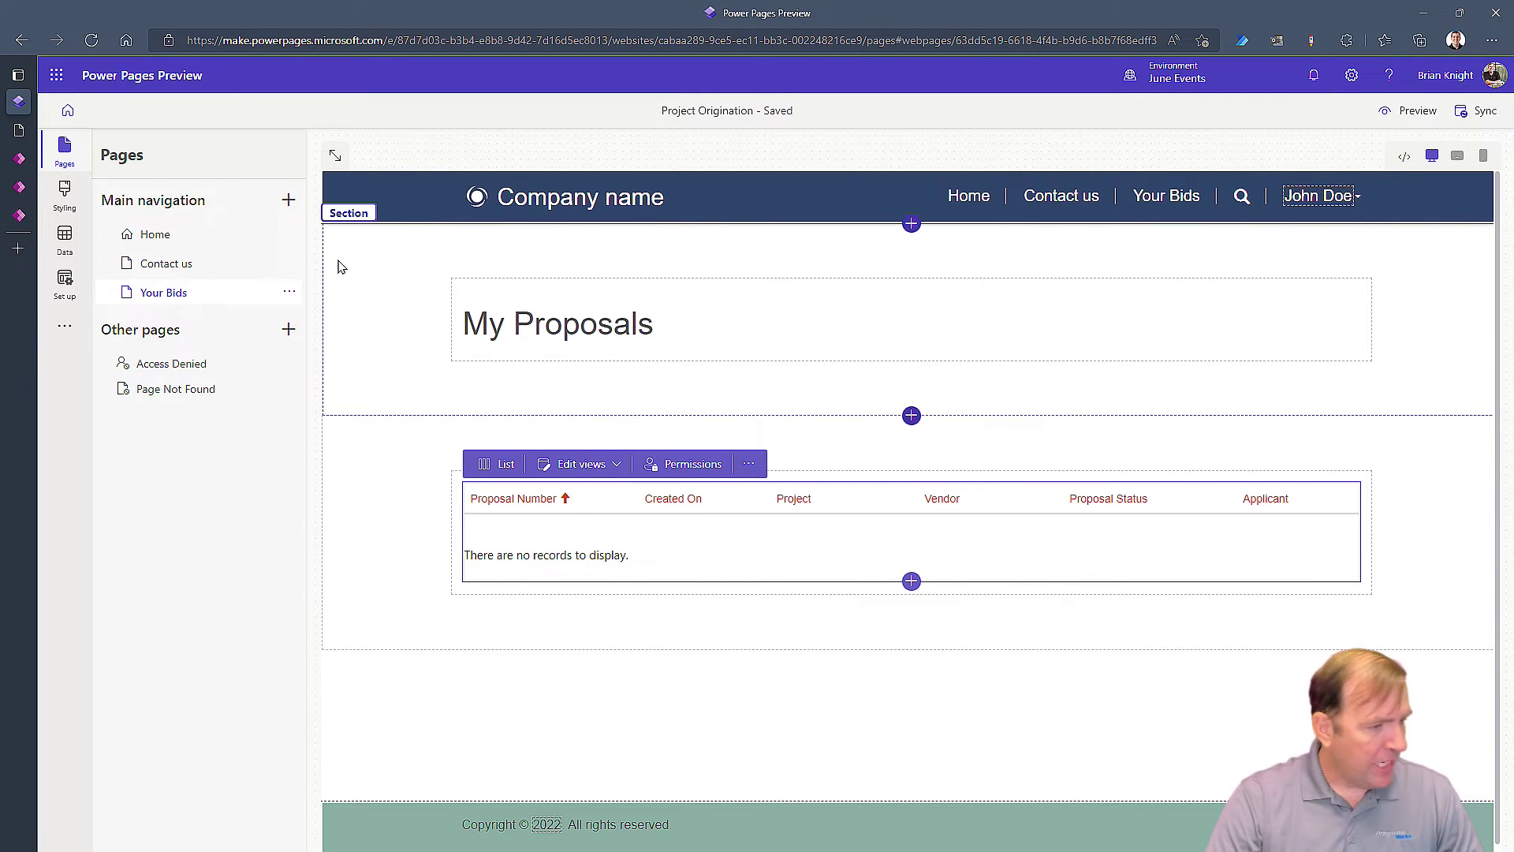
pyautogui.click(683, 464)
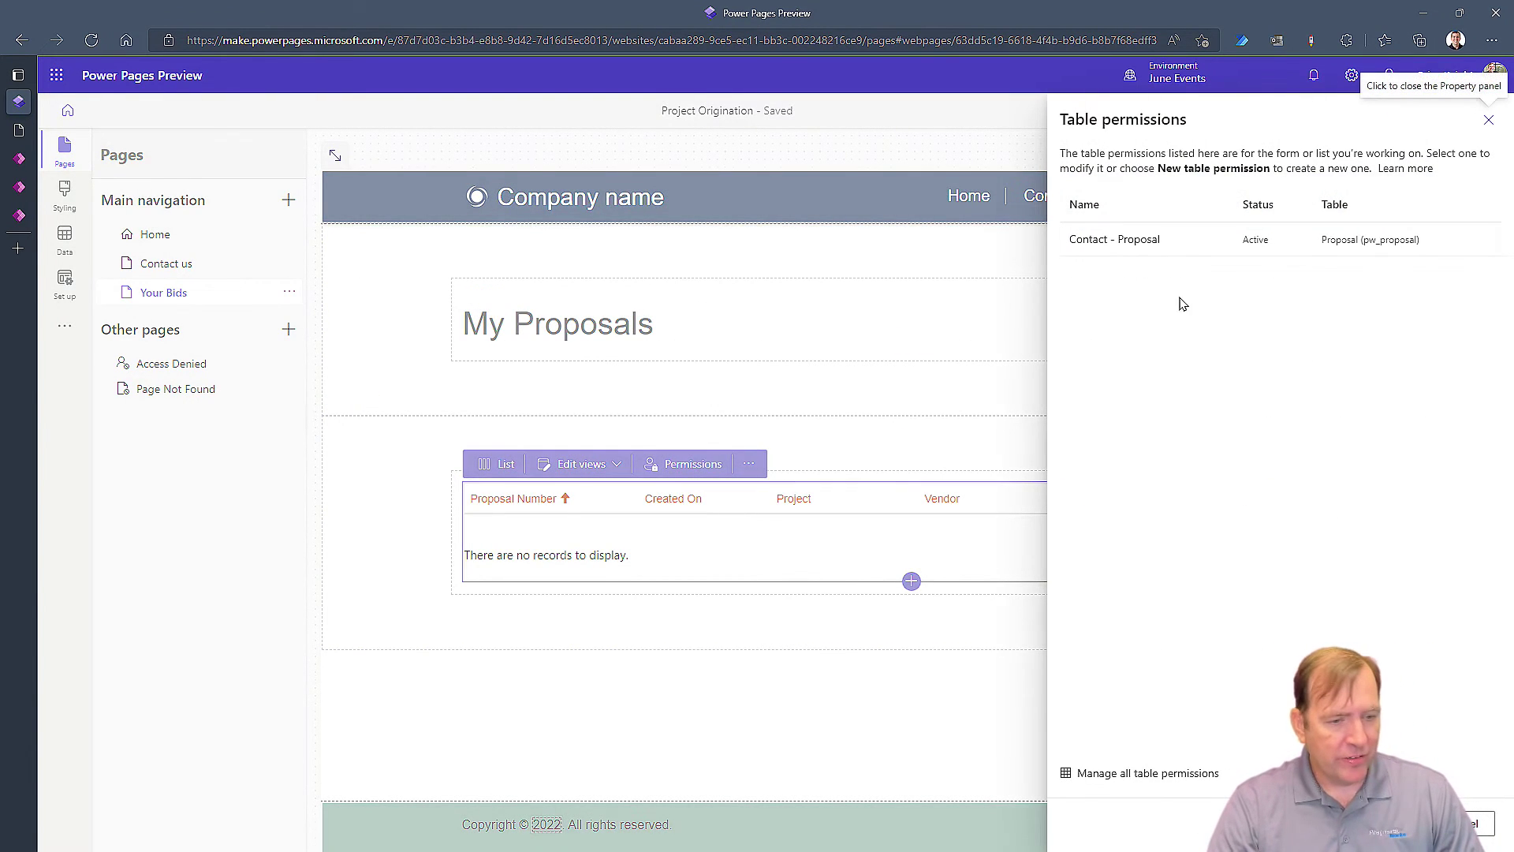
pyautogui.click(1178, 249)
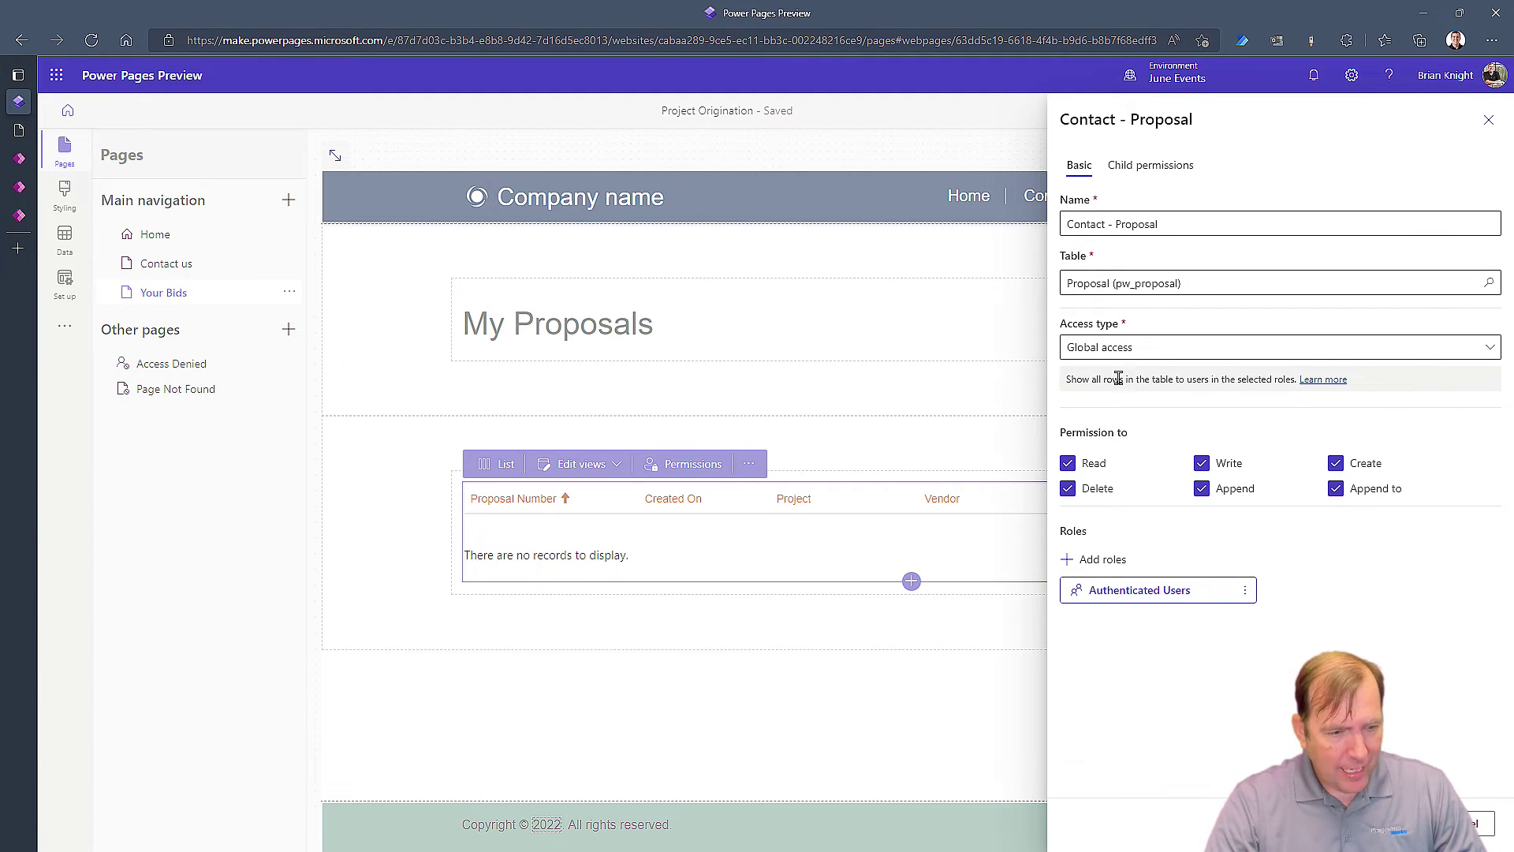
pyautogui.click(1130, 345)
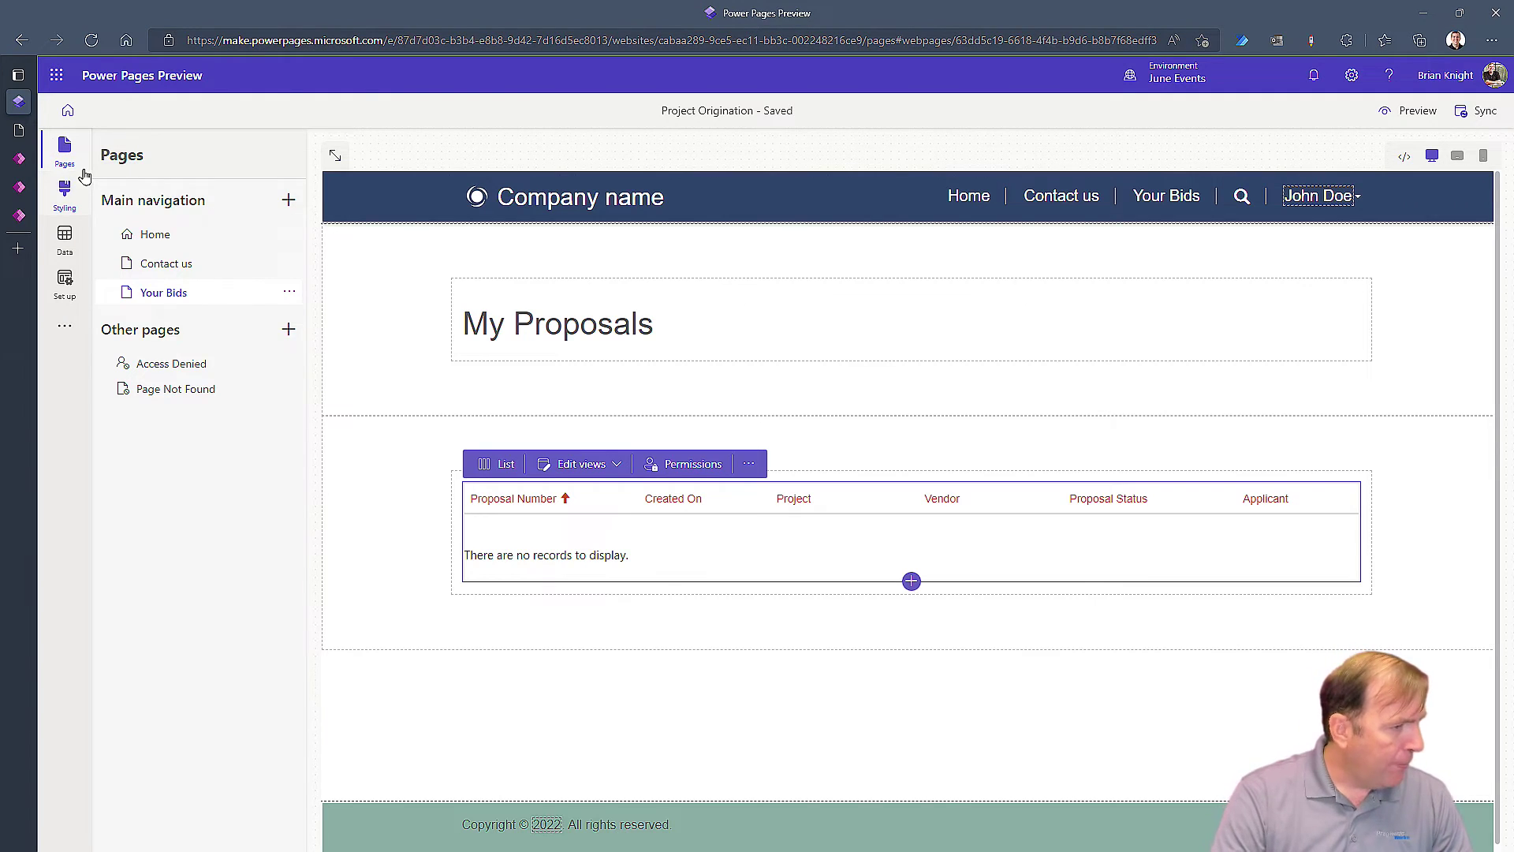
# Preview the portal at desktop size, then switch to the Power Apps Active Proposals view
pyautogui.click(1416, 112)
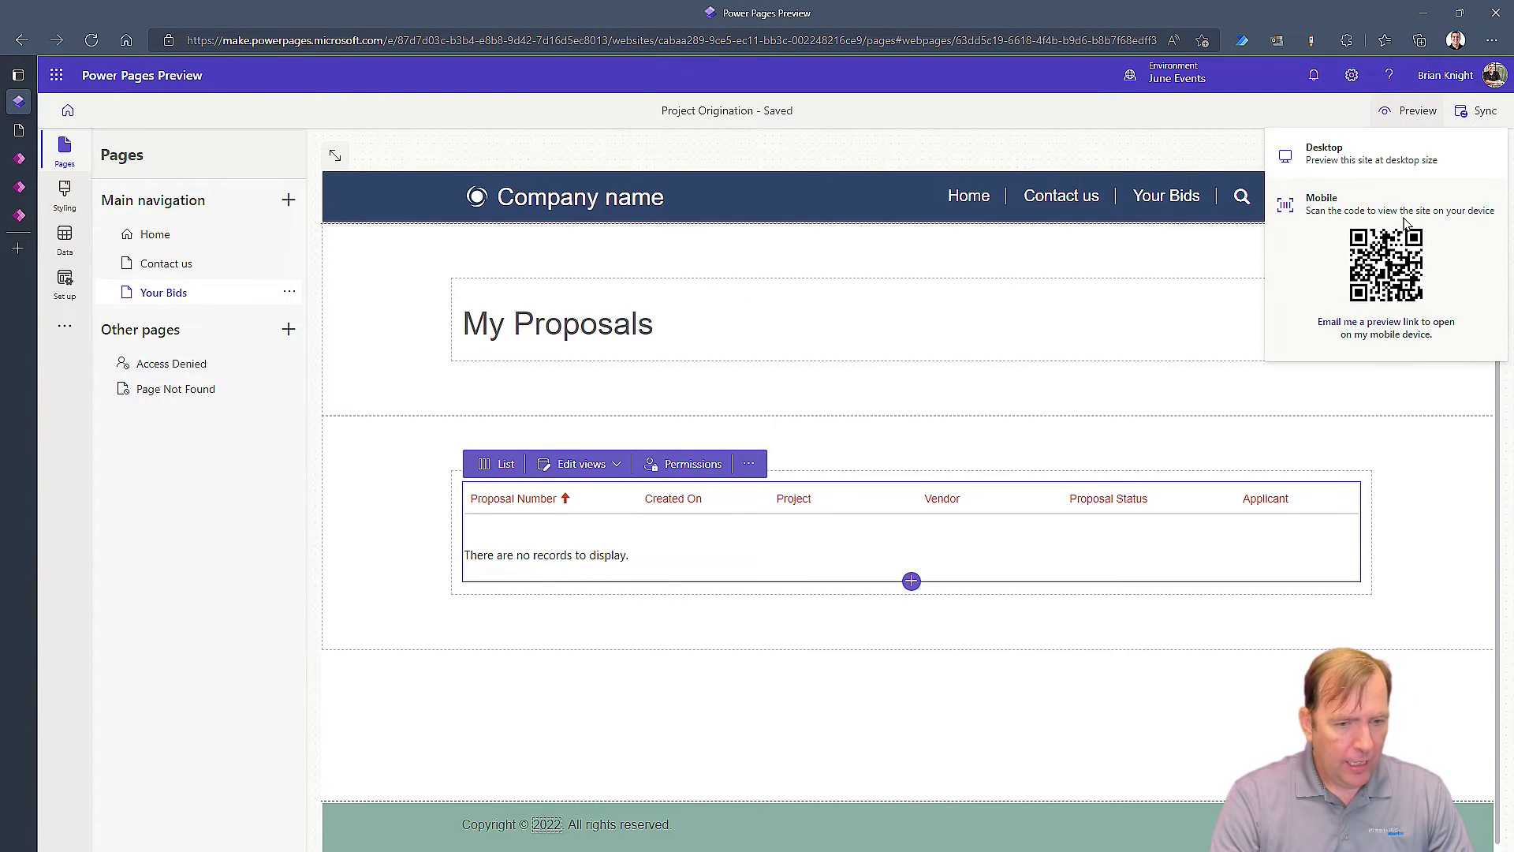
pyautogui.click(1366, 158)
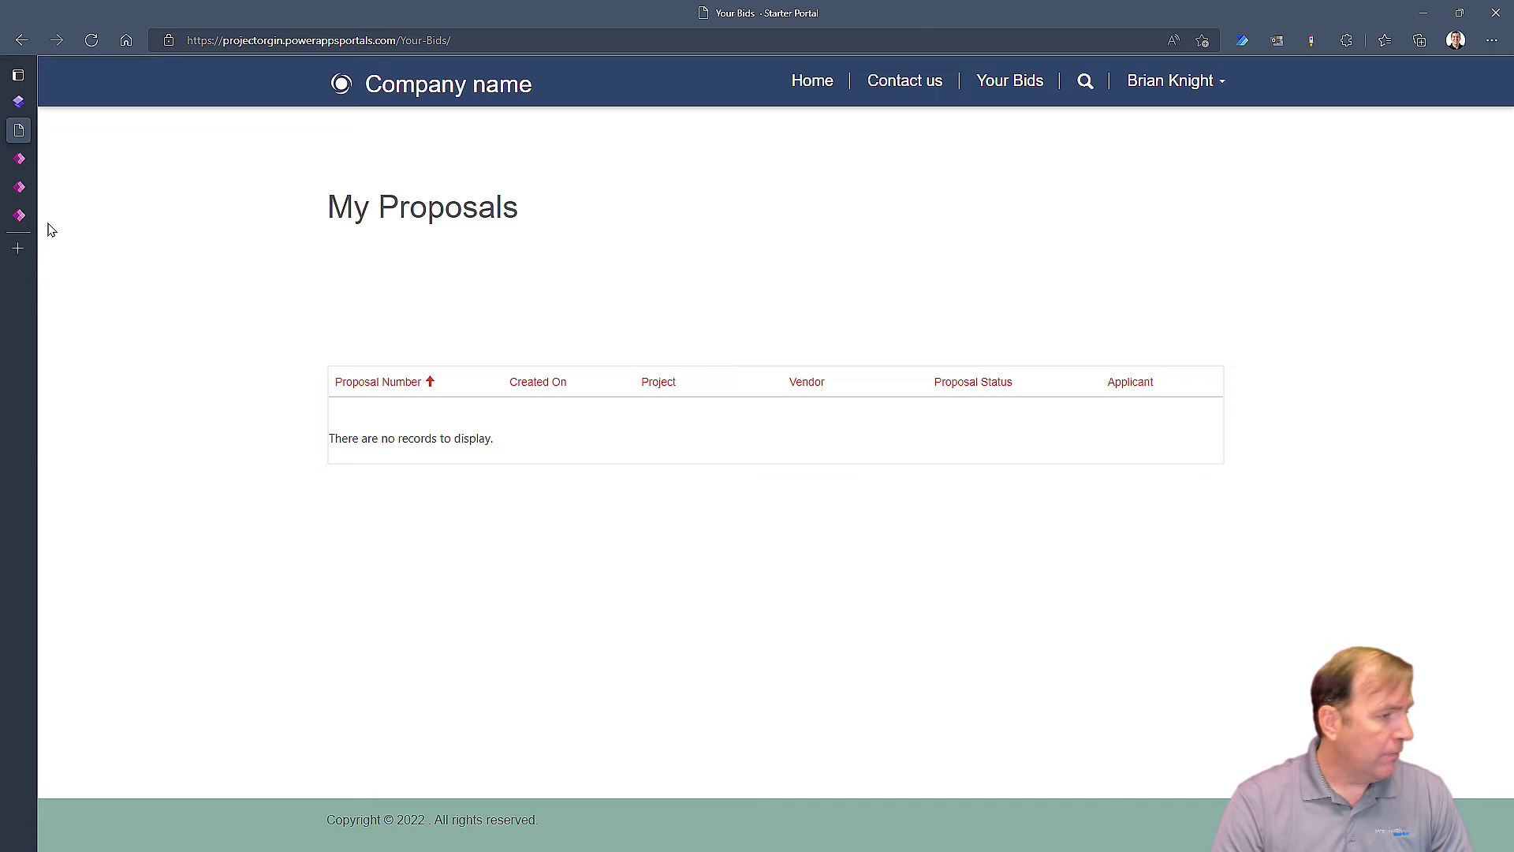
pyautogui.click(21, 216)
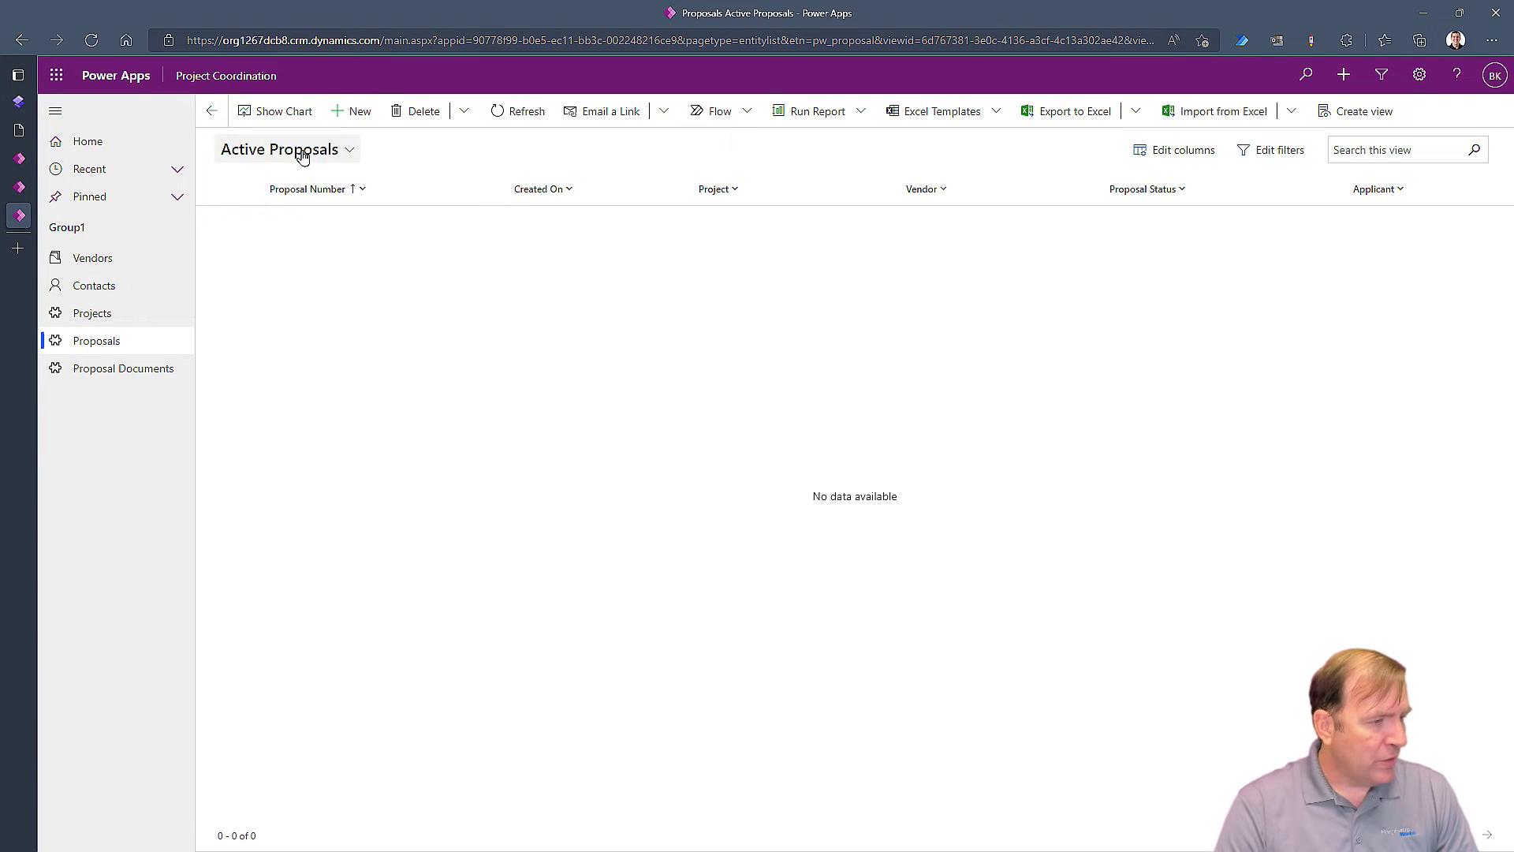
# Start a new proposal for Devin's New Crappy Car with the recent contact as applicant and cost 555
pyautogui.click(368, 117)
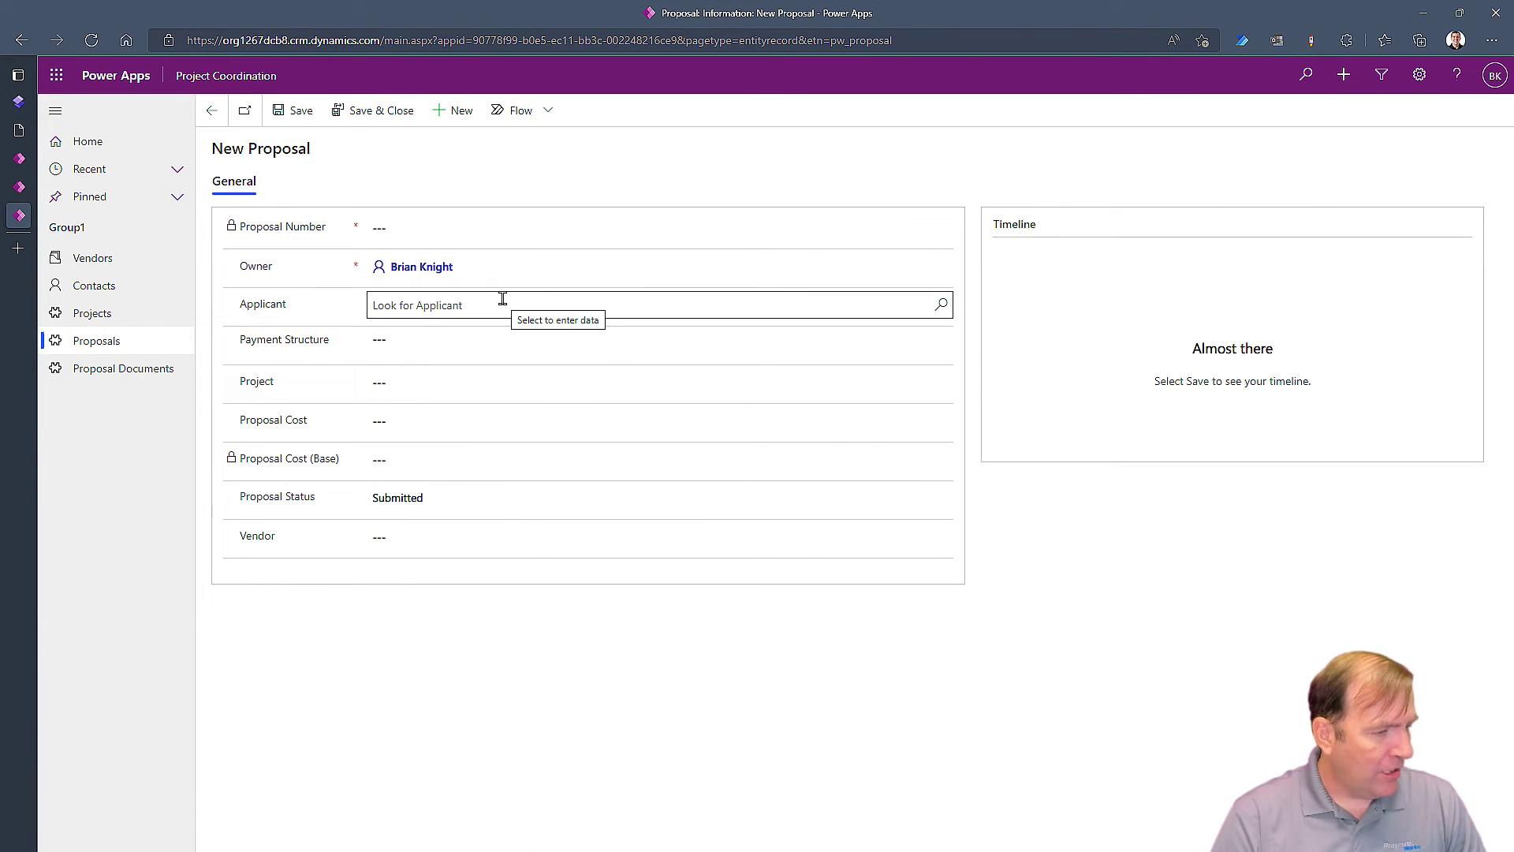
pyautogui.click(502, 303)
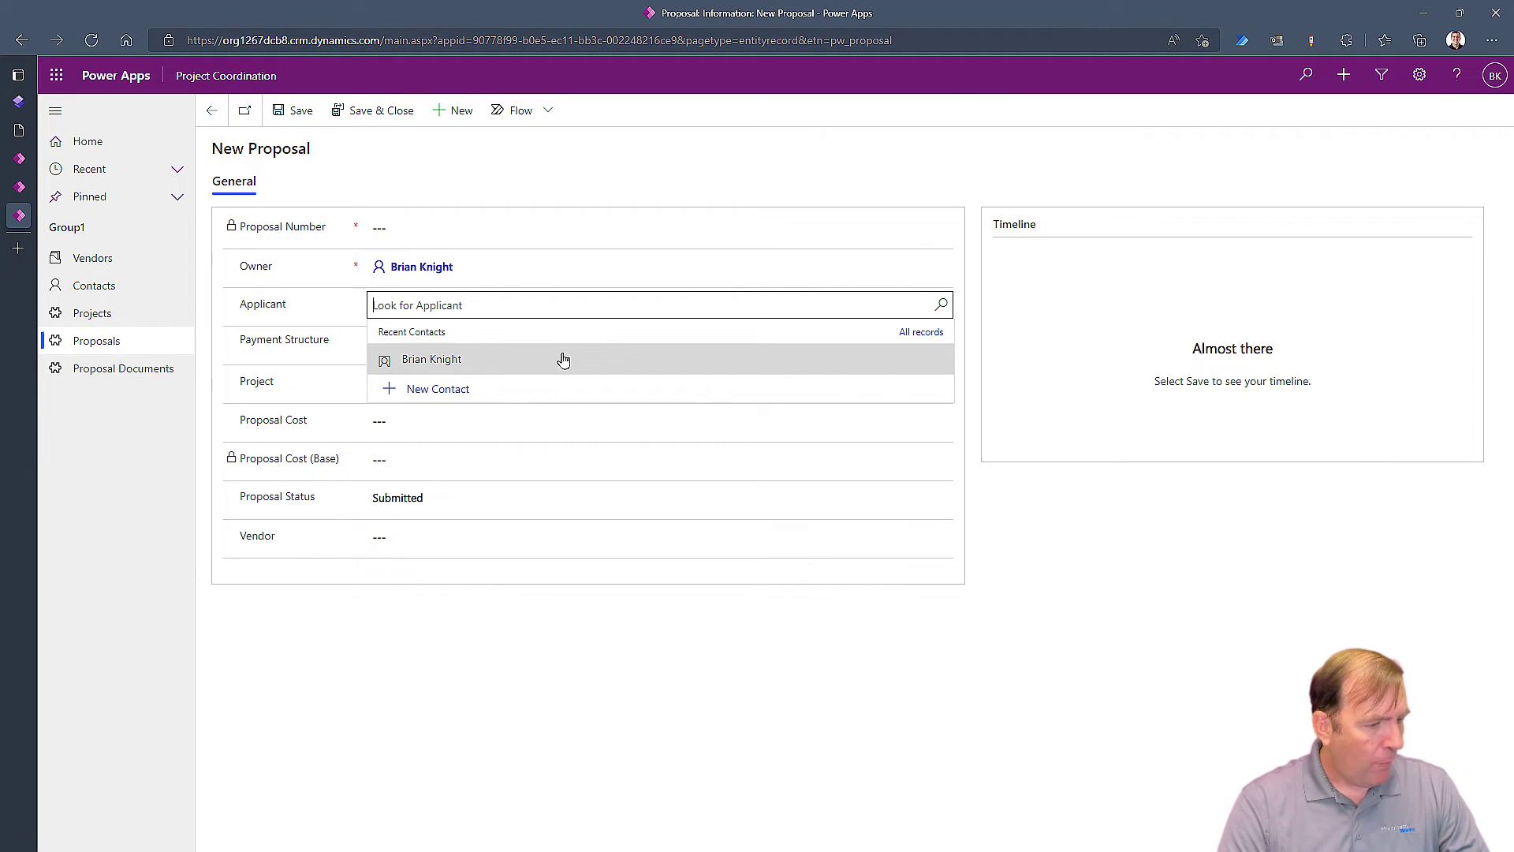
pyautogui.click(466, 352)
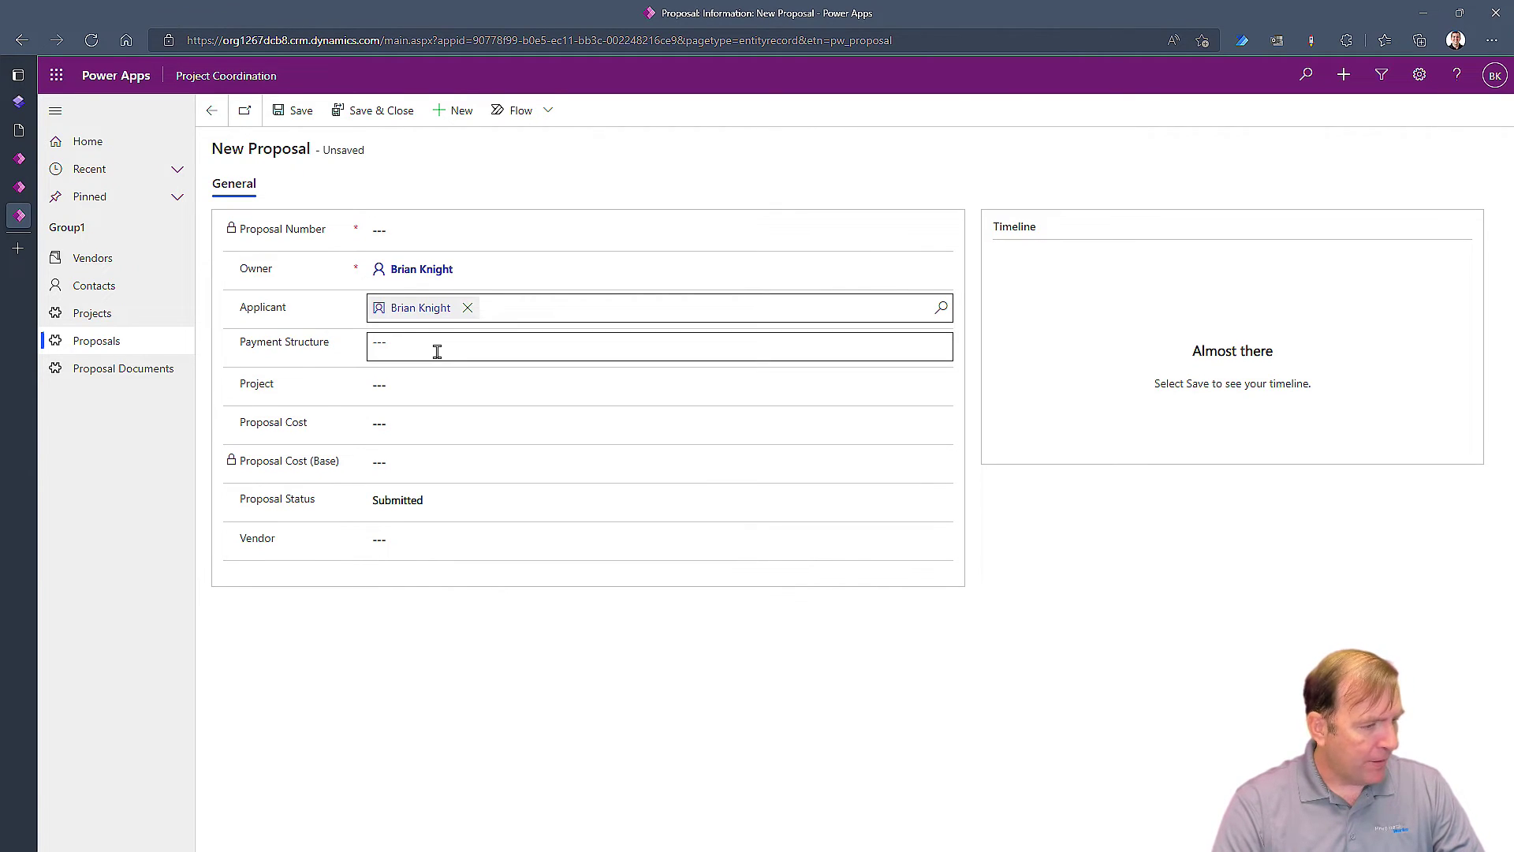
pyautogui.click(423, 384)
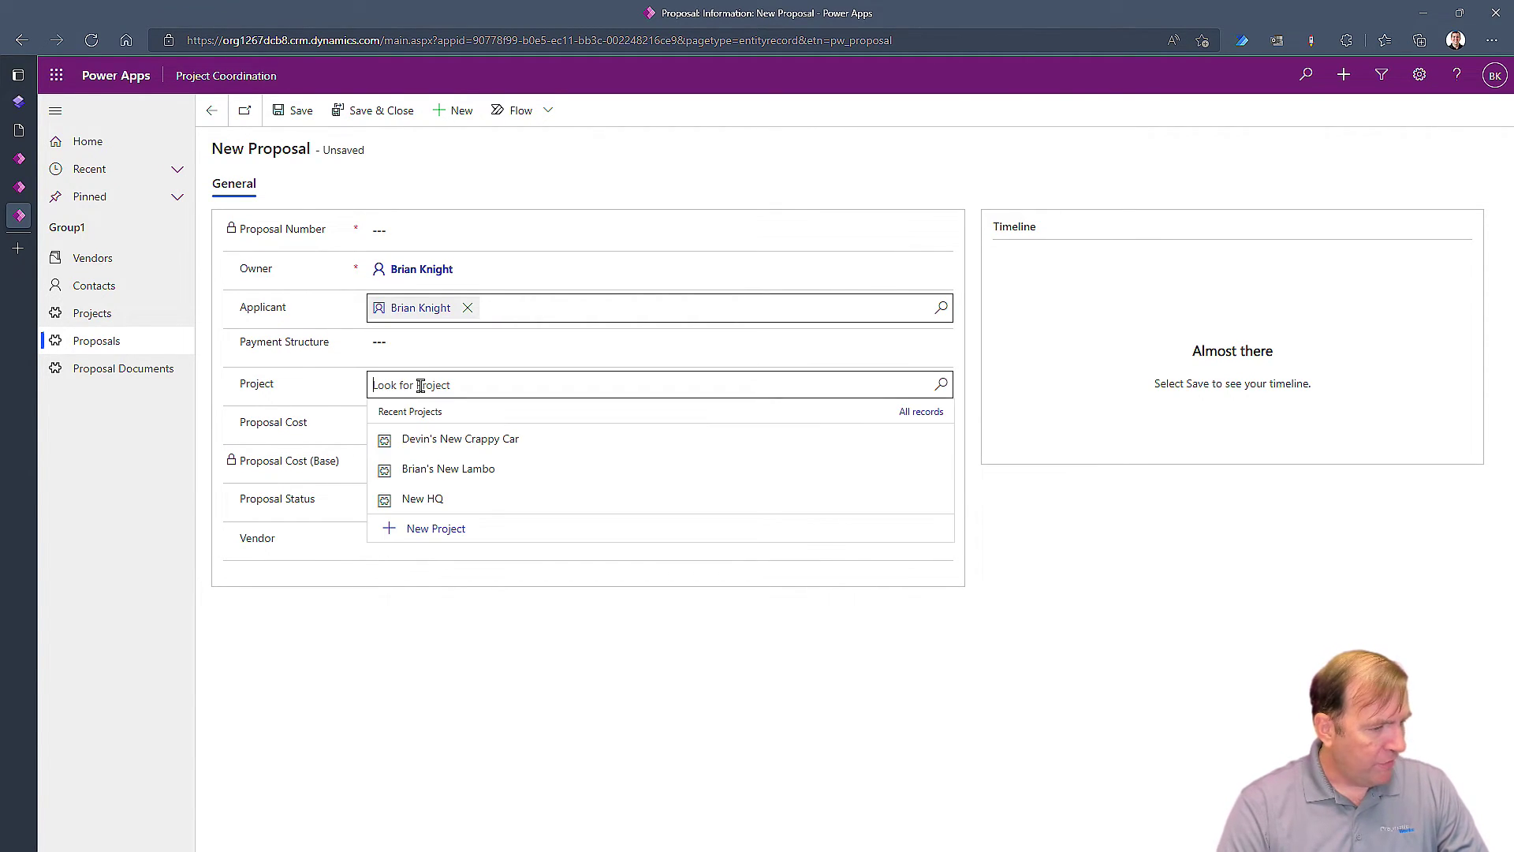
pyautogui.click(465, 439)
pyautogui.click(424, 420)
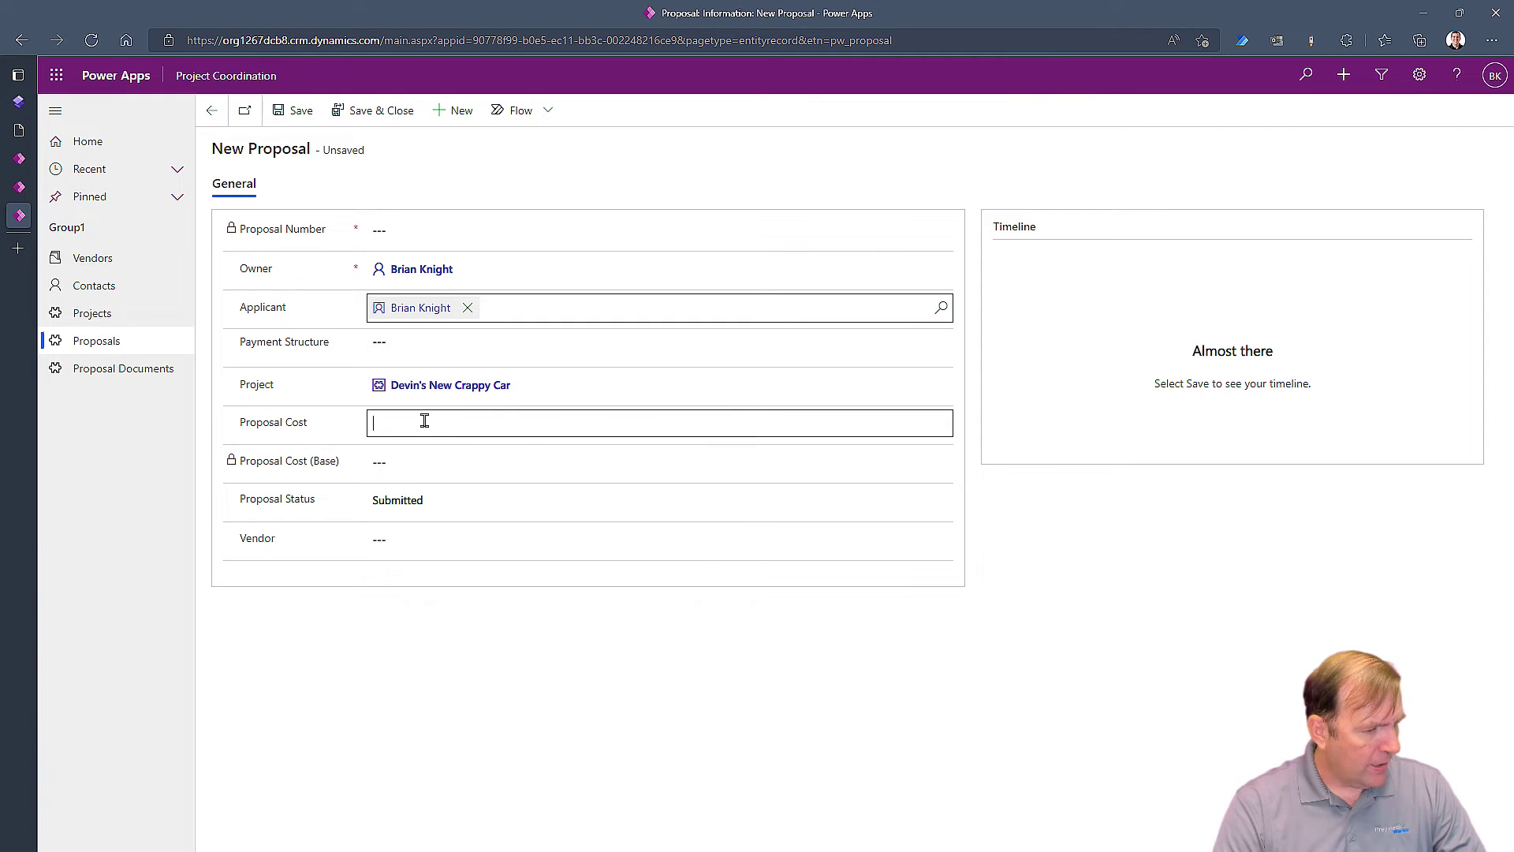
pyautogui.write('555')
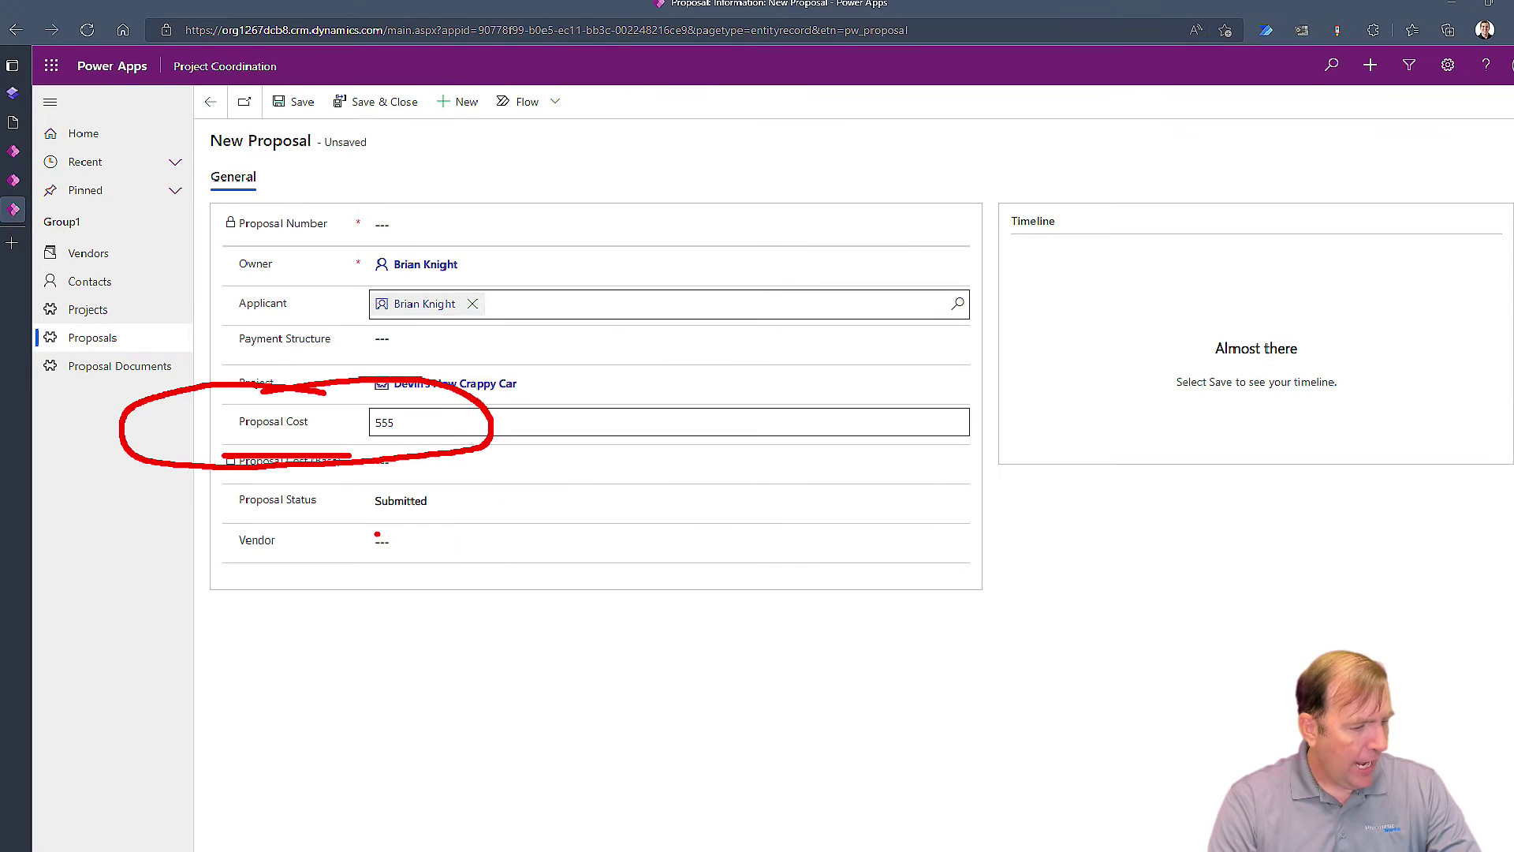
# Create vendor account Crappy Cars Inc with its main phone, then save and close the proposal
pyautogui.click(429, 548)
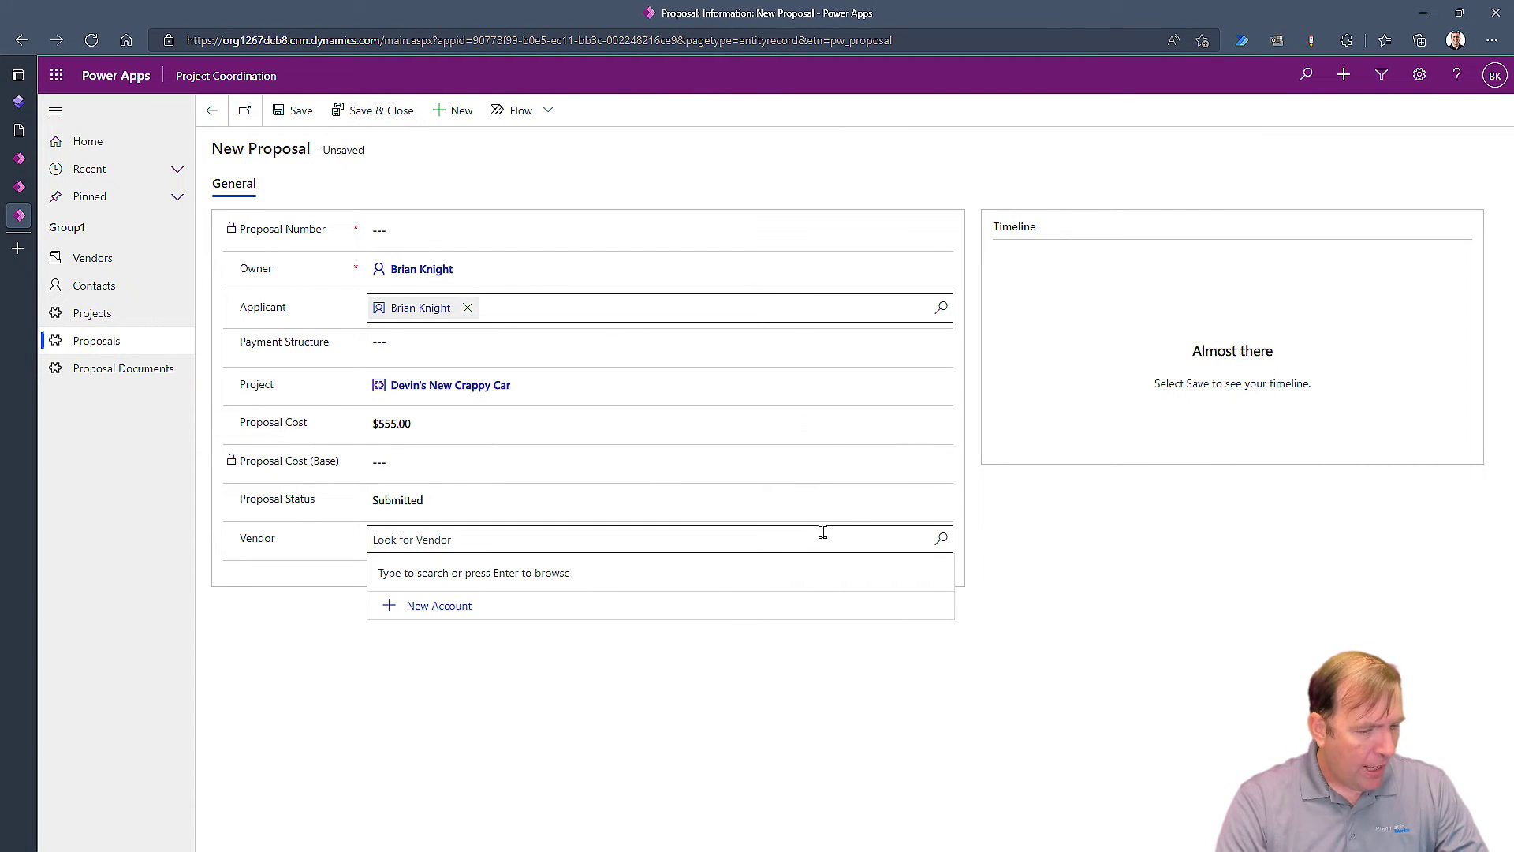
pyautogui.click(456, 605)
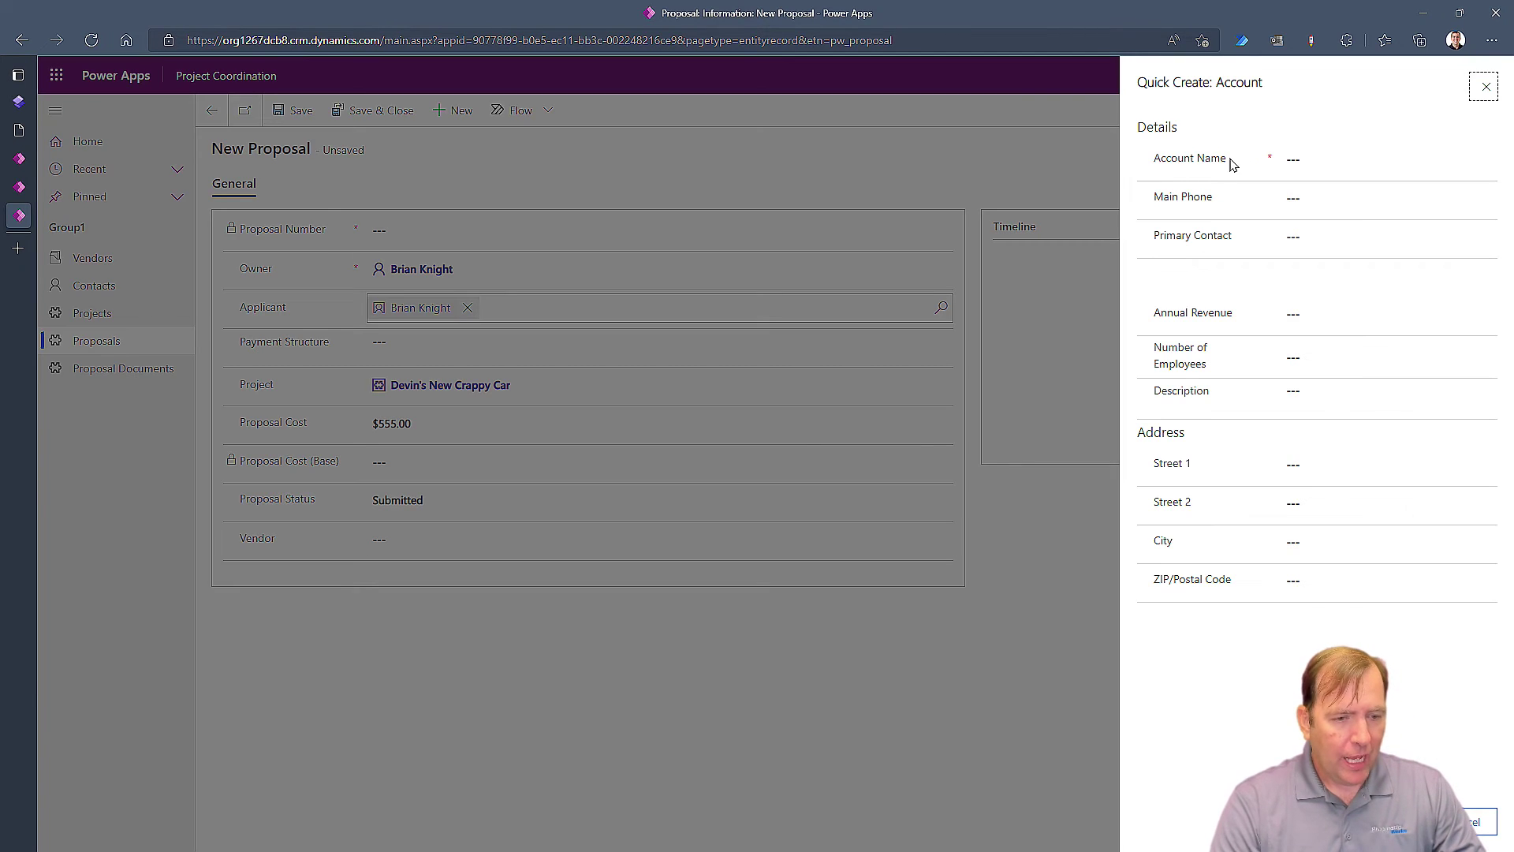
pyautogui.click(1323, 162)
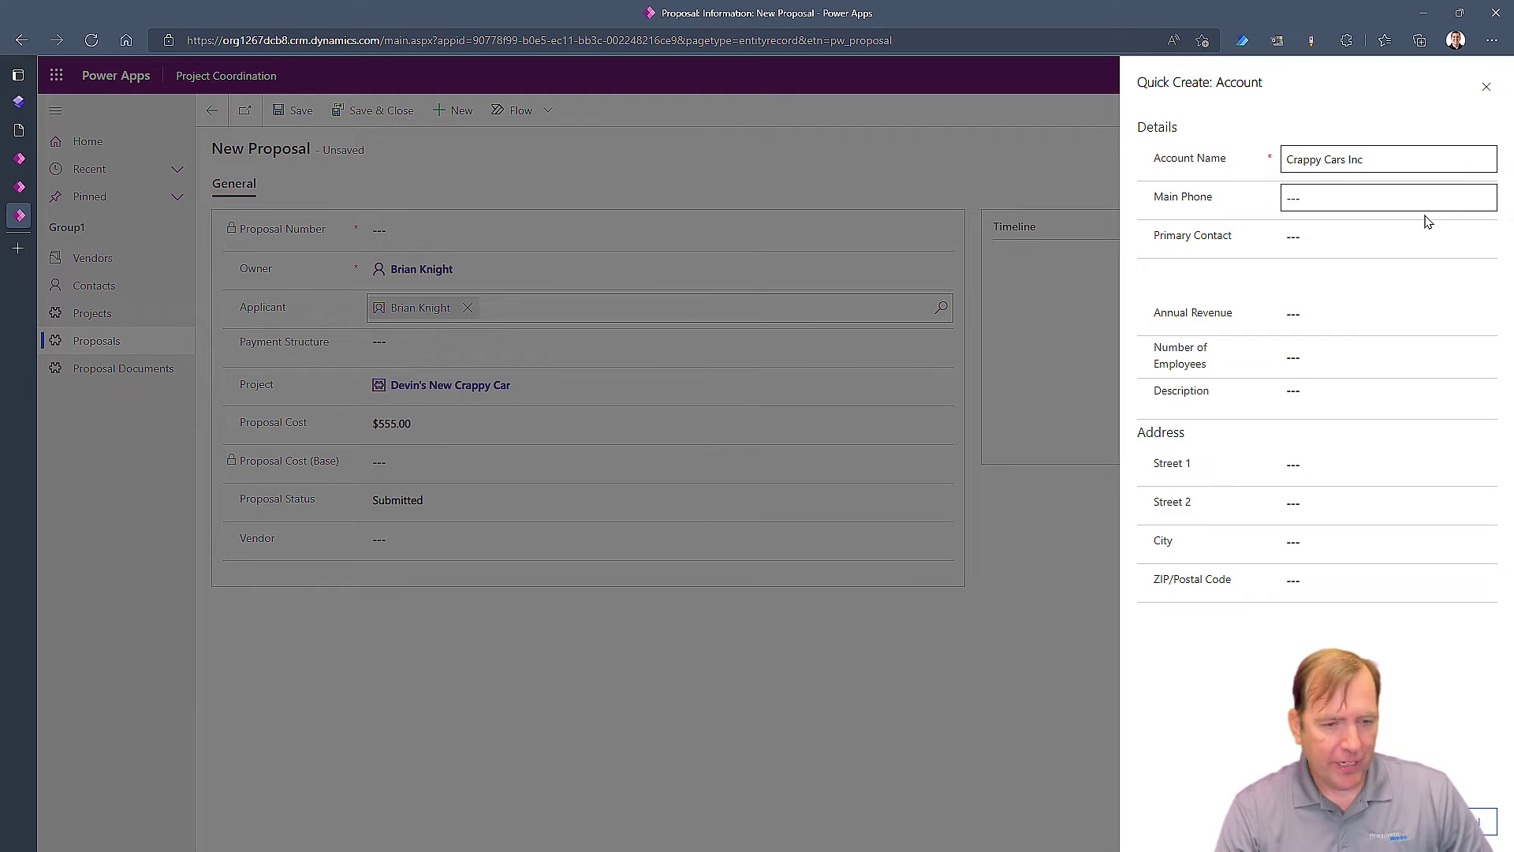
pyautogui.click(1381, 210)
pyautogui.write('9')
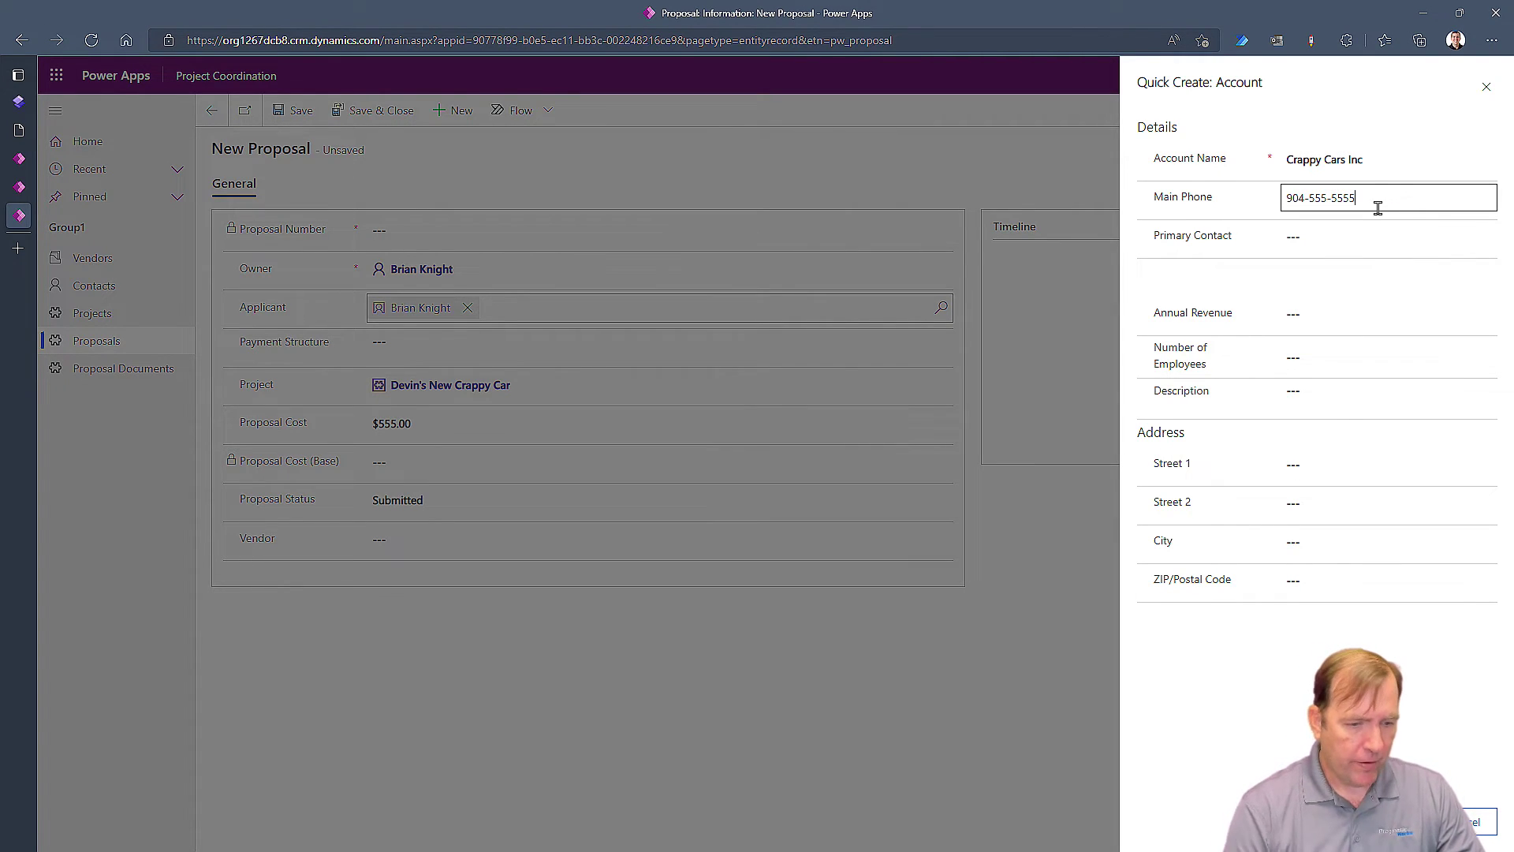
pyautogui.write('04-555-5555')
pyautogui.hotkey('ctrl', 's')
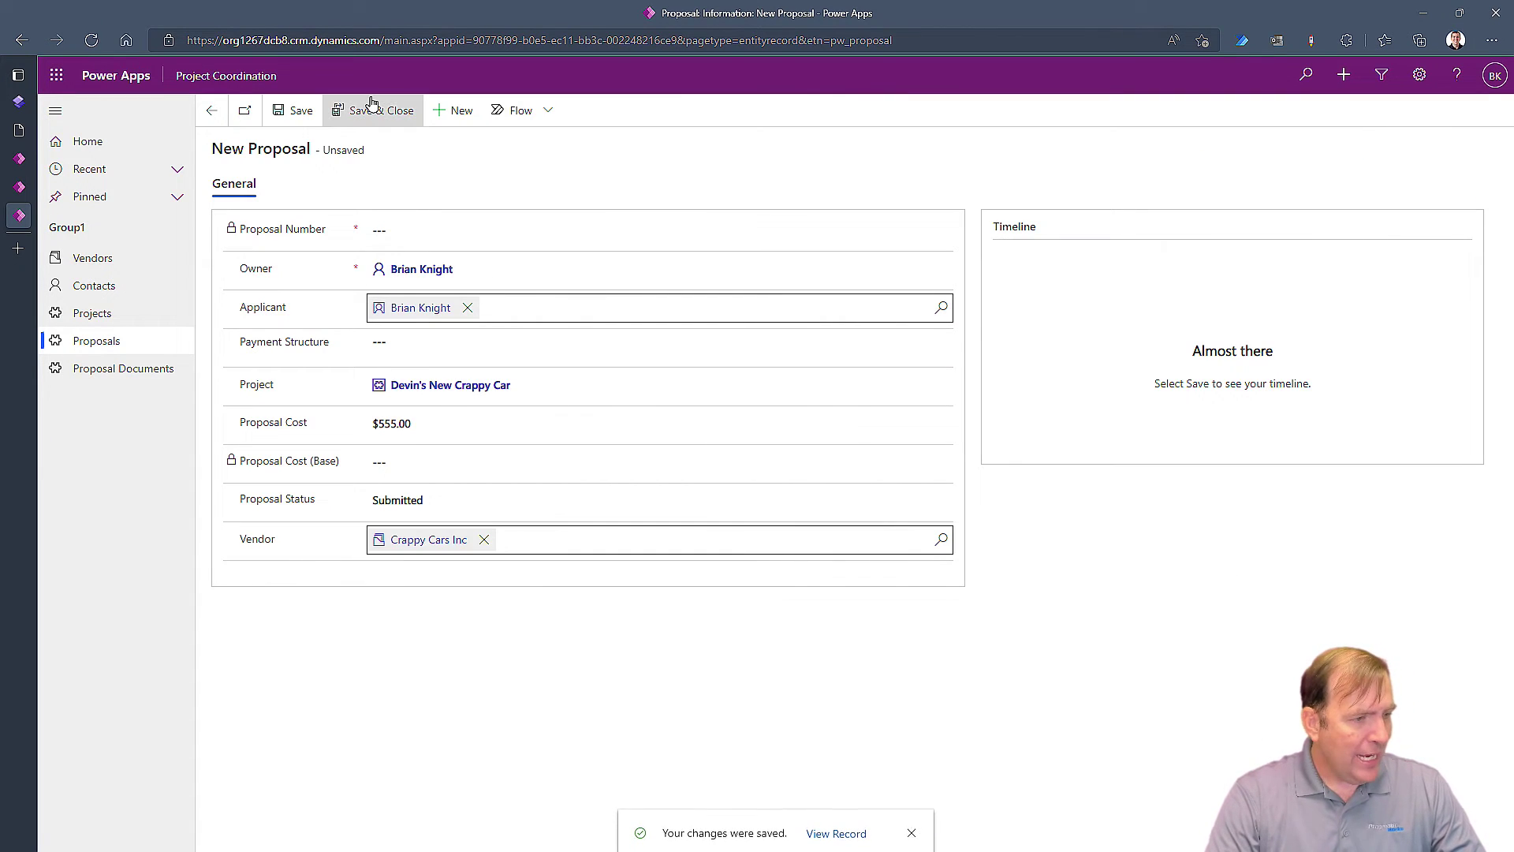
pyautogui.click(367, 110)
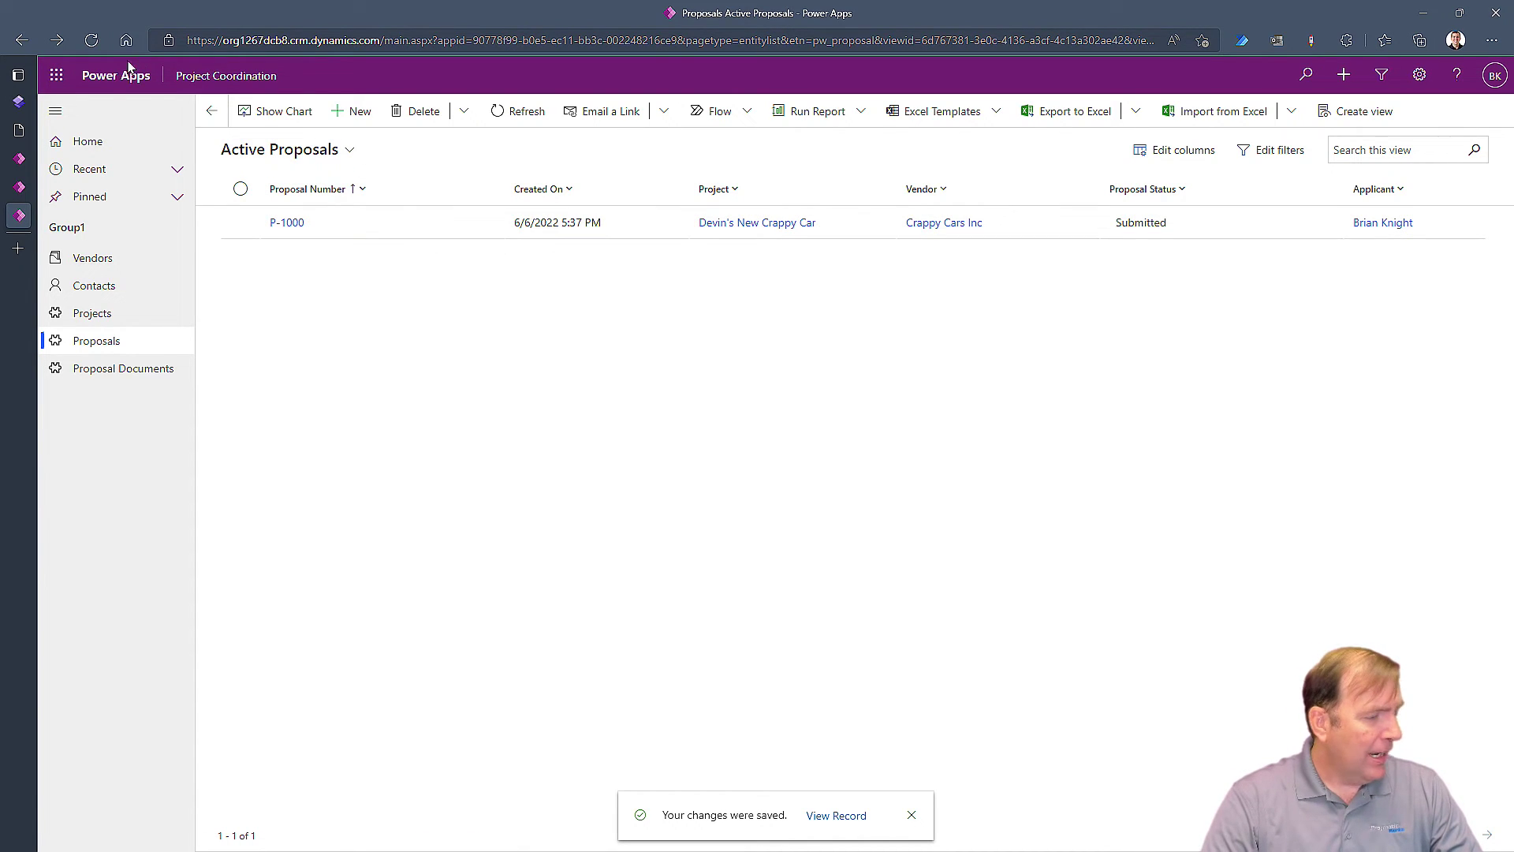
pyautogui.click(47, 102)
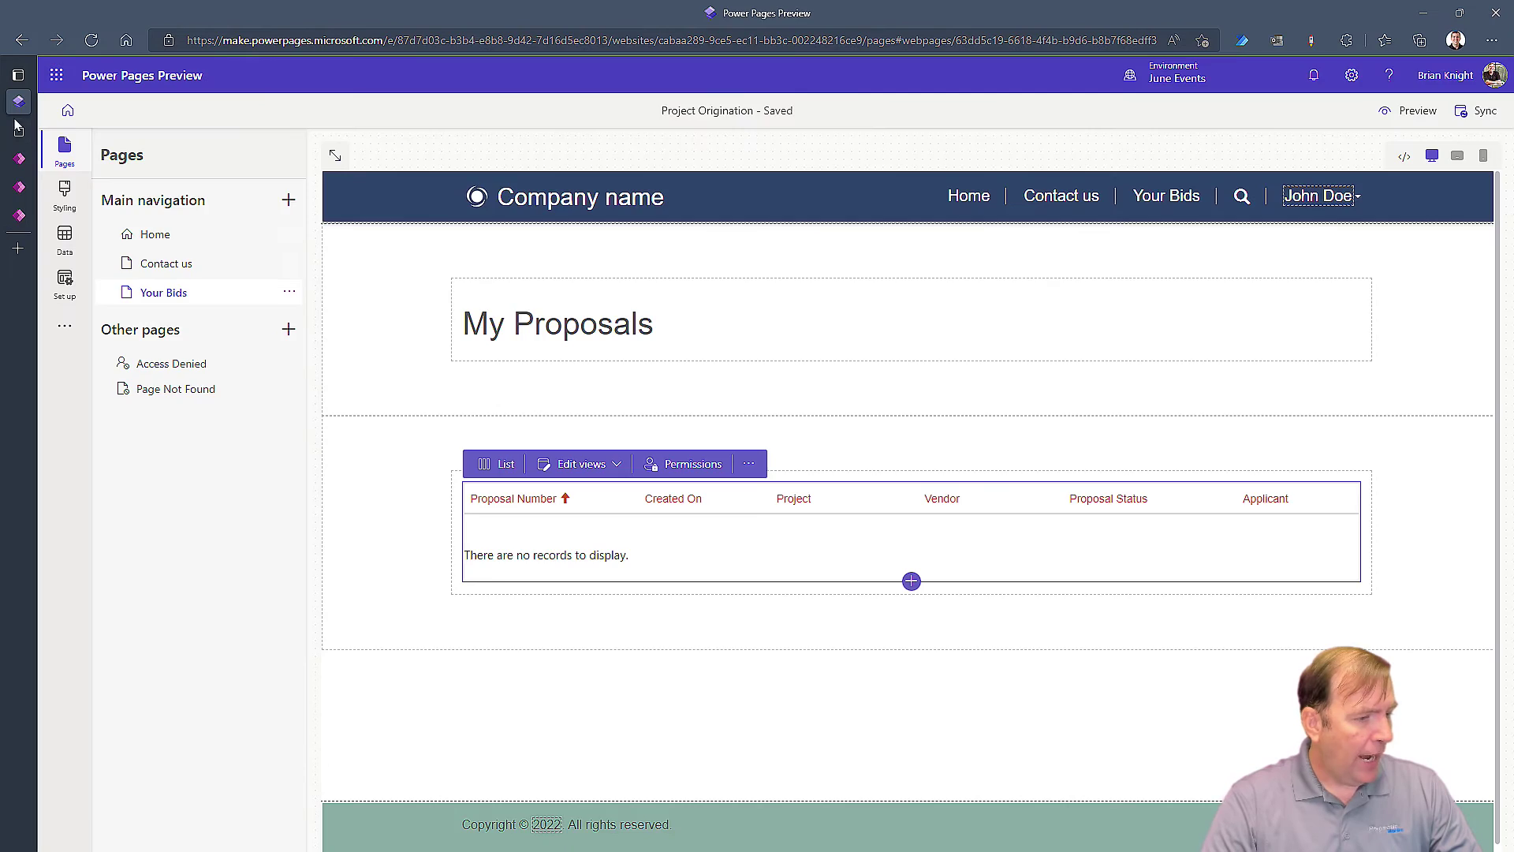
# Refresh the live Your Bids page twice and confirm it still lists no proposals
pyautogui.click(18, 129)
pyautogui.click(91, 40)
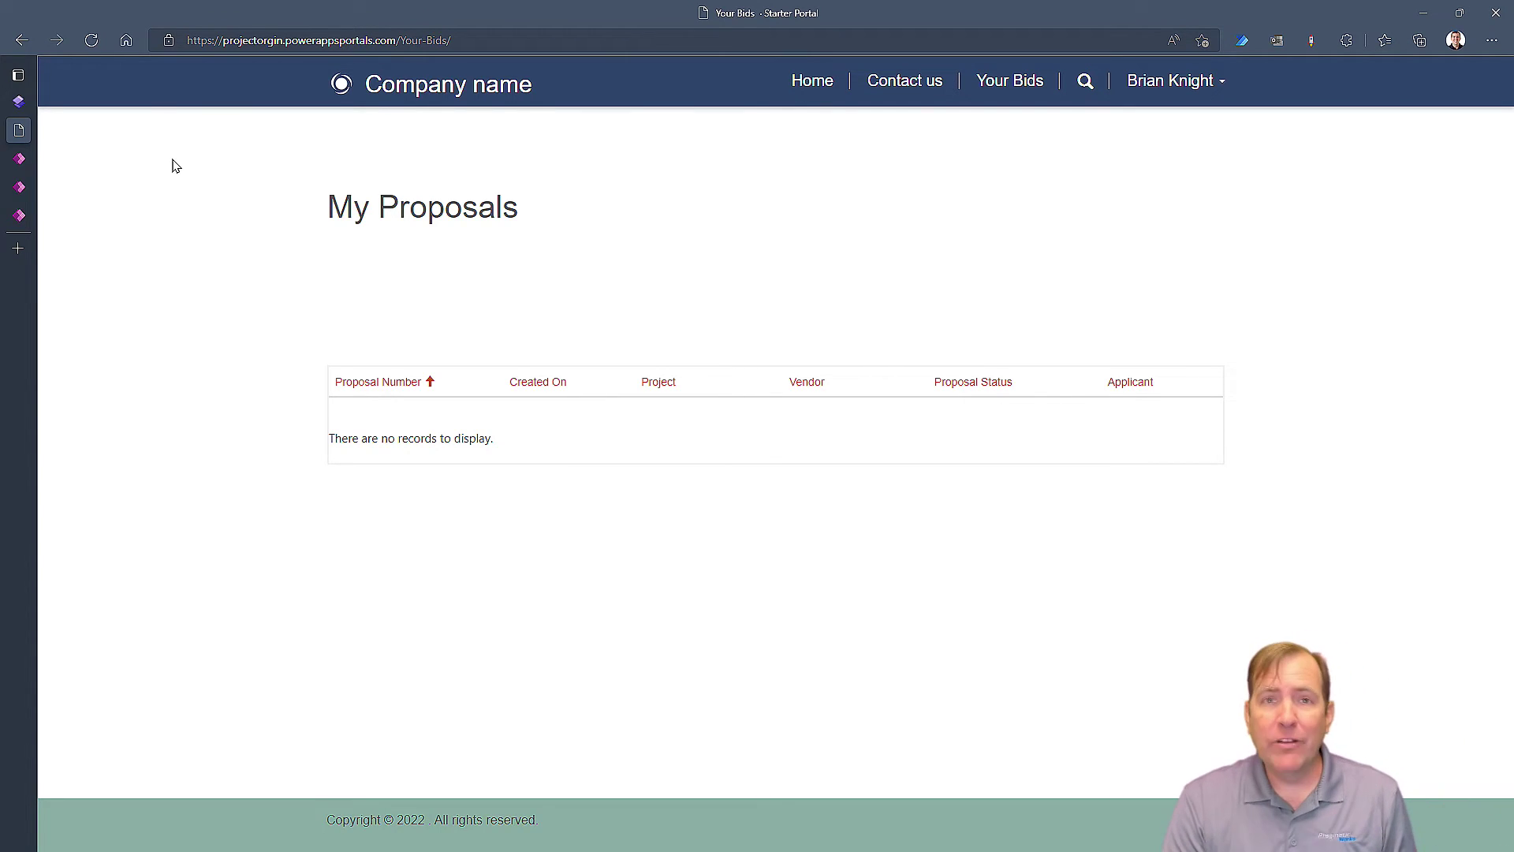
pyautogui.click(90, 40)
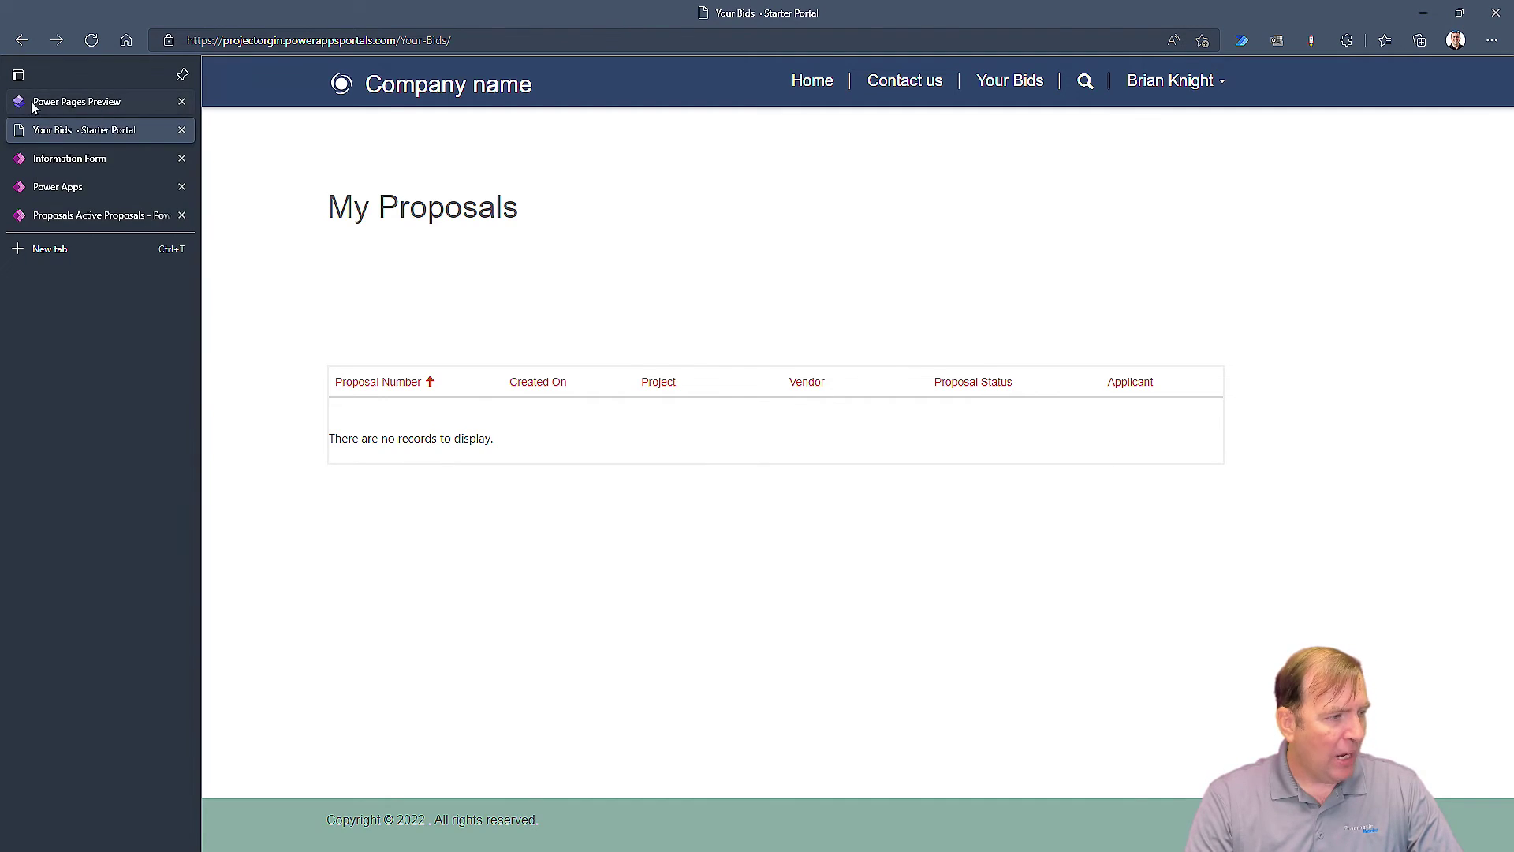
pyautogui.click(35, 107)
# Preview the site on desktop, where Your Bids lists P-1000, and check its row actions without deleting
pyautogui.click(1419, 114)
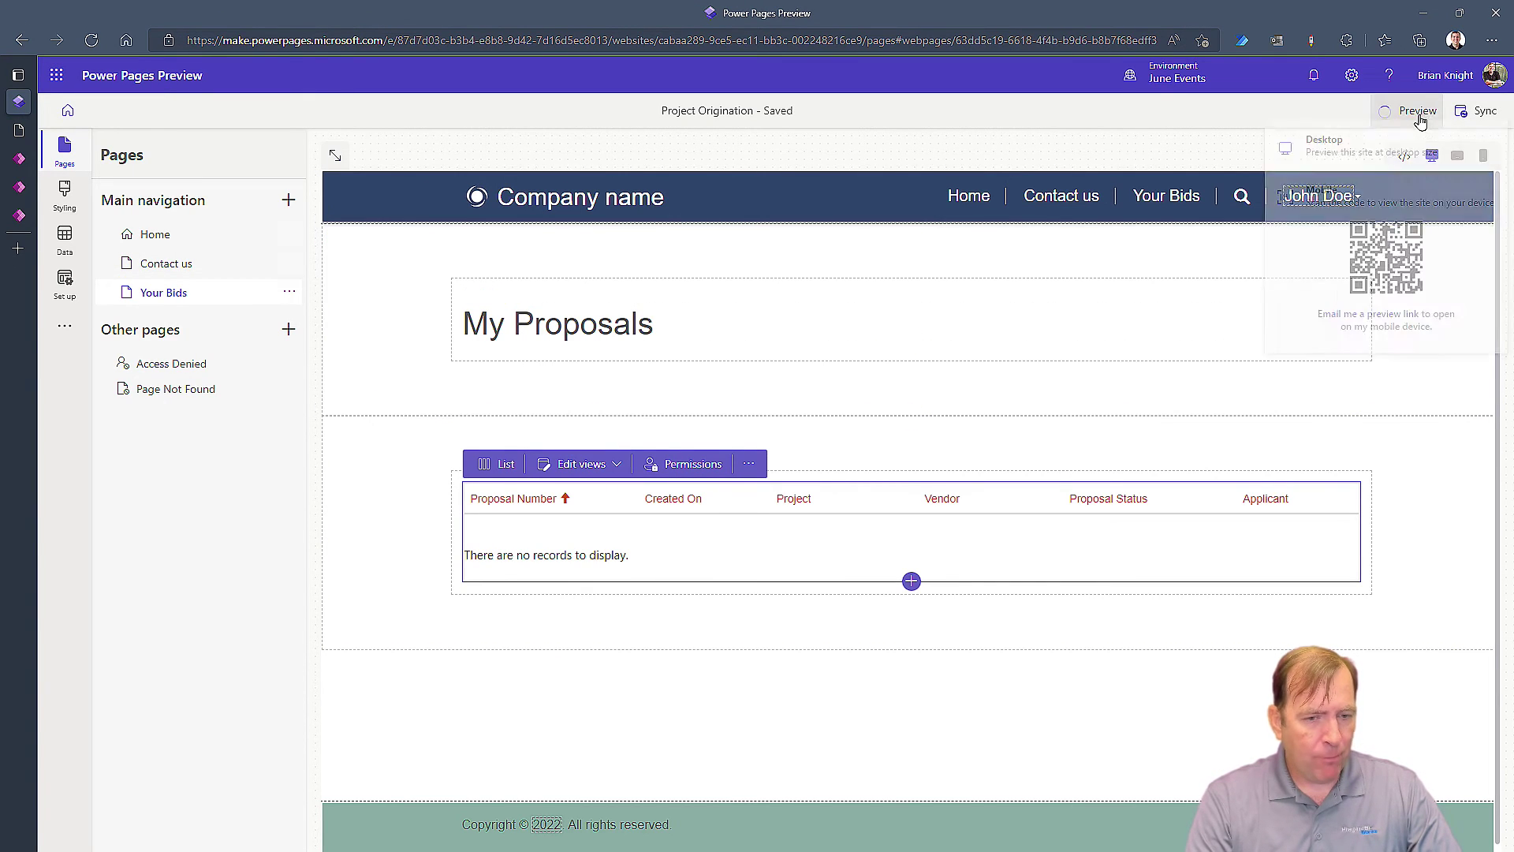
pyautogui.click(1337, 152)
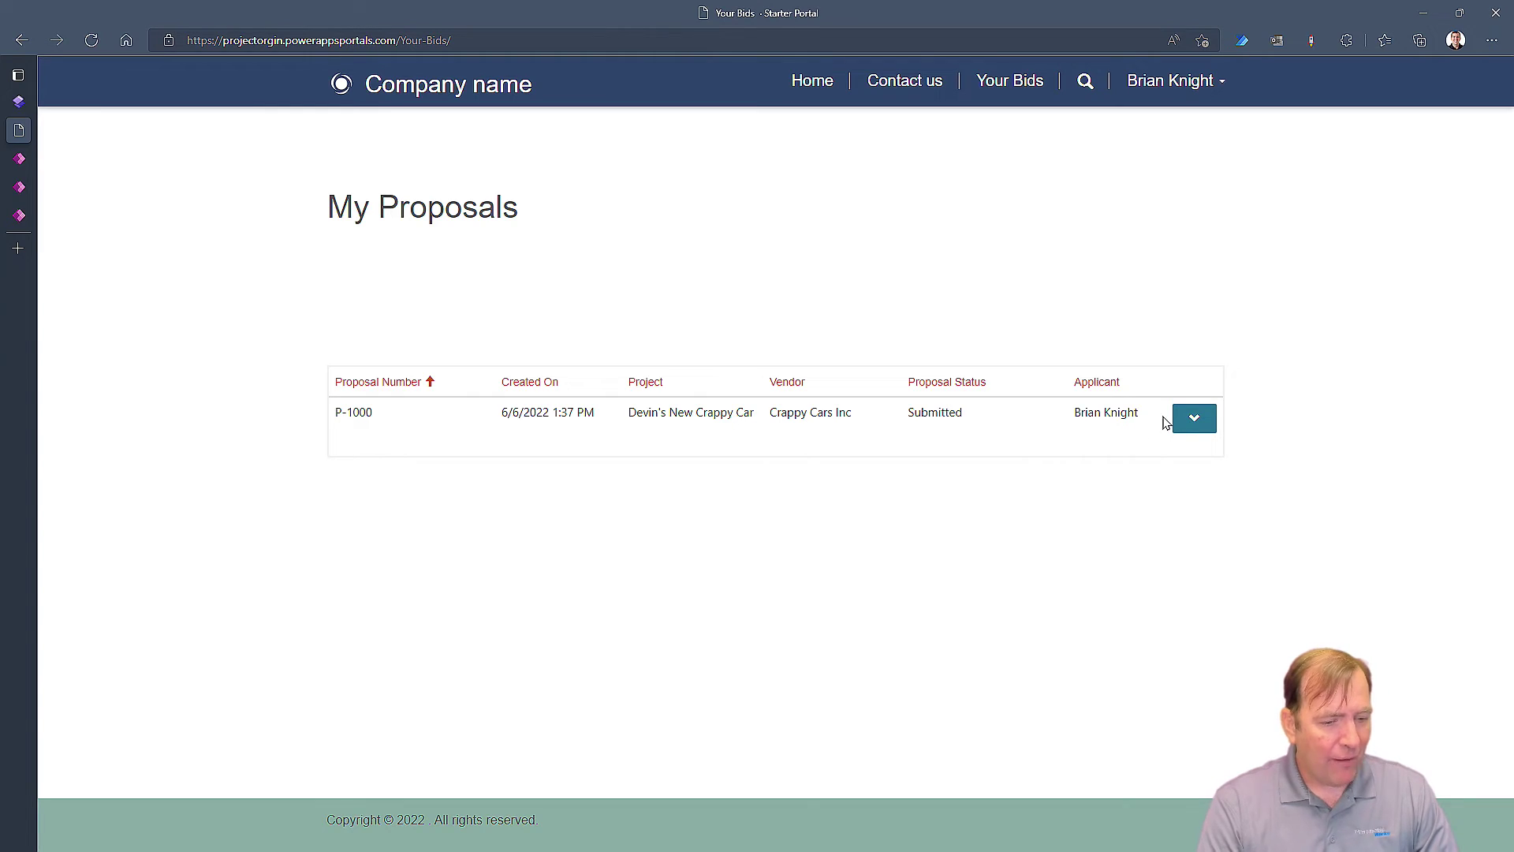
pyautogui.click(1194, 418)
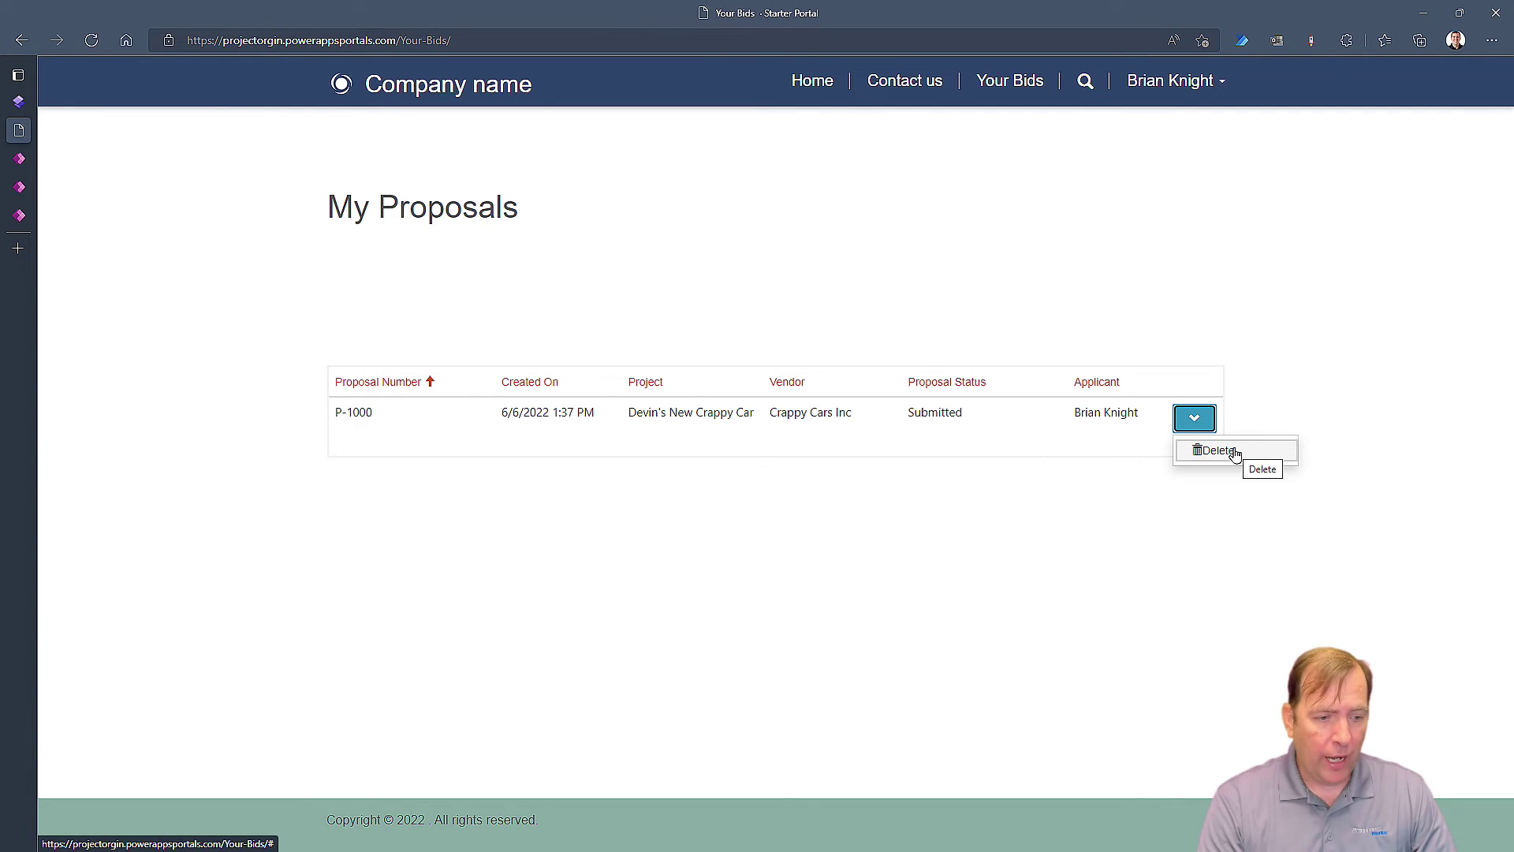
pyautogui.click(1285, 341)
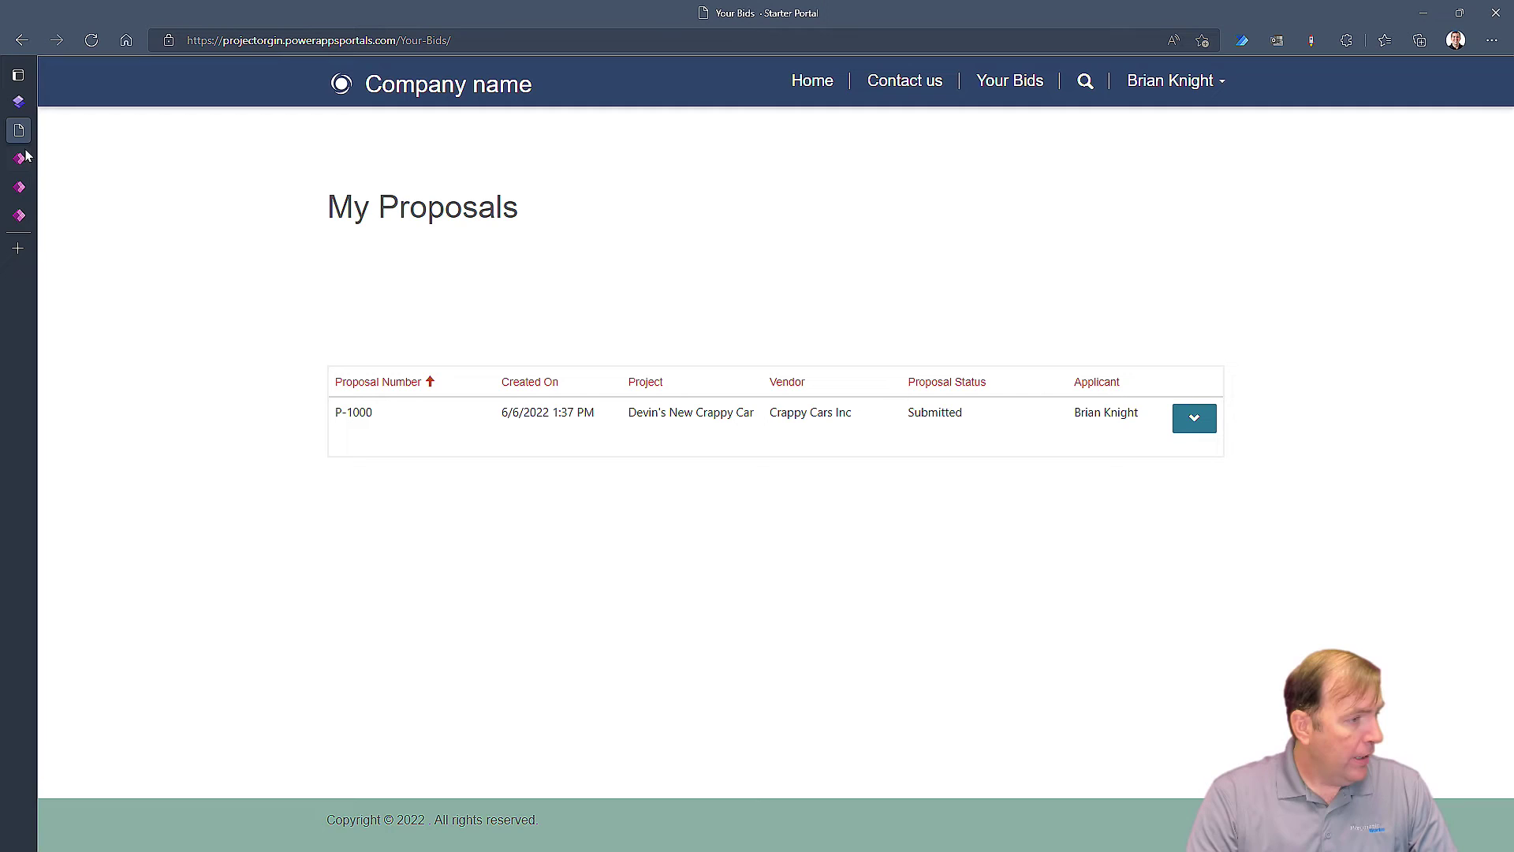
pyautogui.click(34, 111)
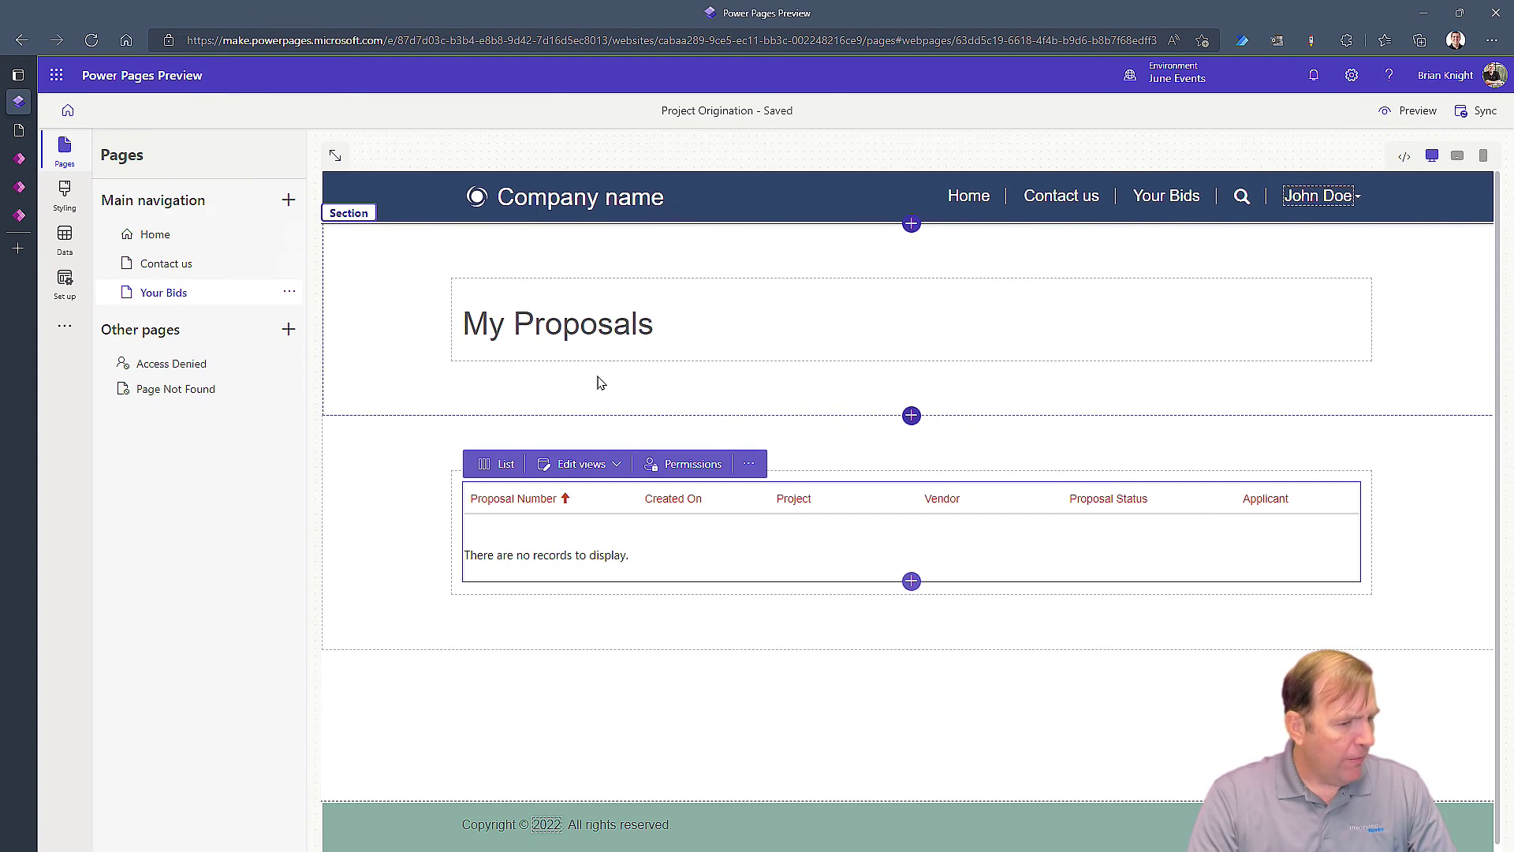
# Set the Contact - Proposal permission to Contact access via pw_pw_proposal_Applicant_contact and save it
pyautogui.click(693, 463)
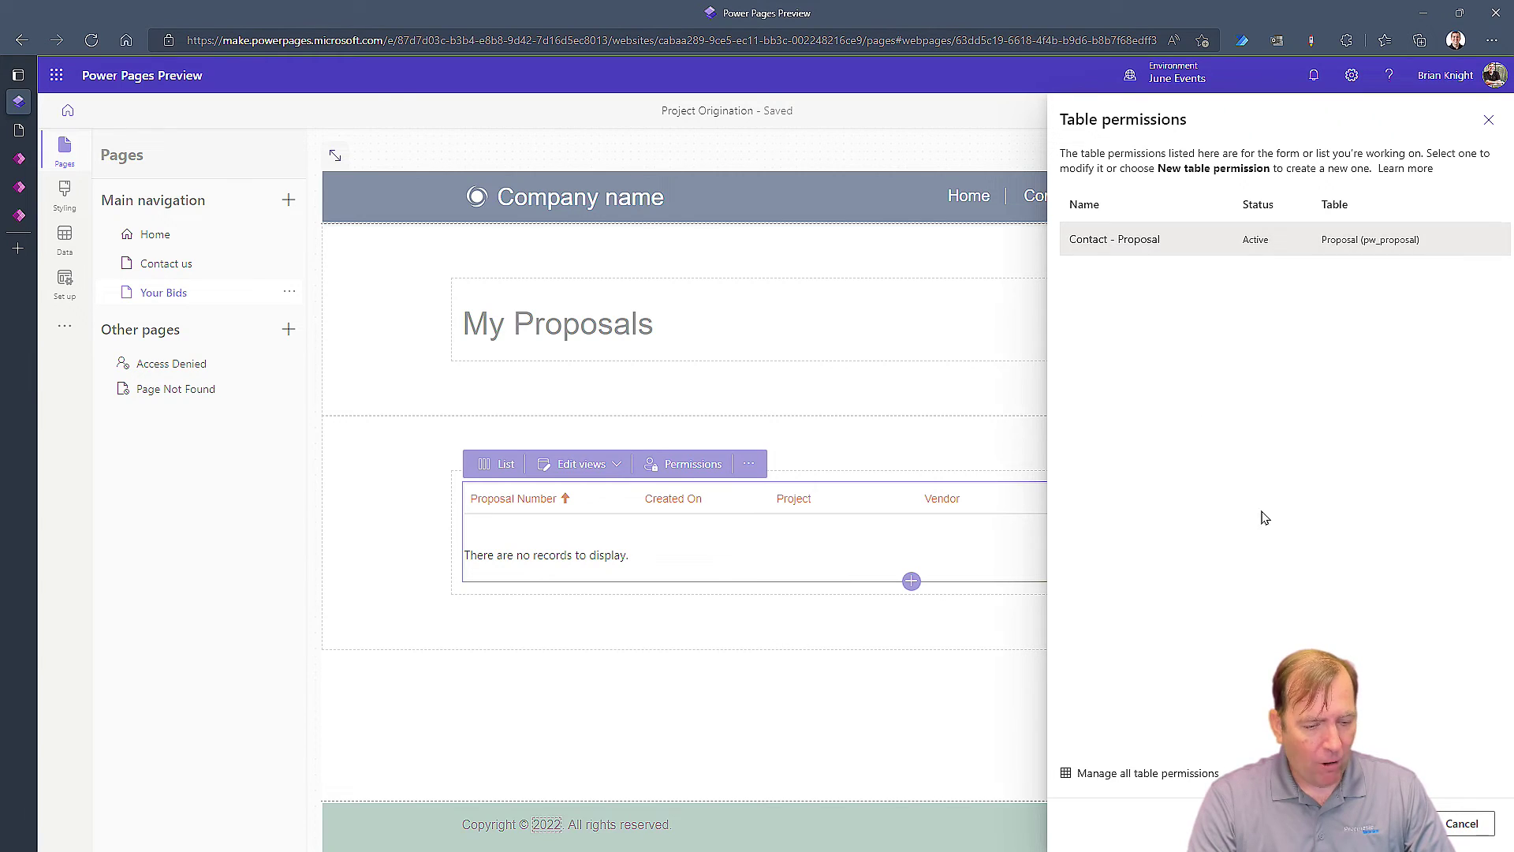
pyautogui.click(1088, 238)
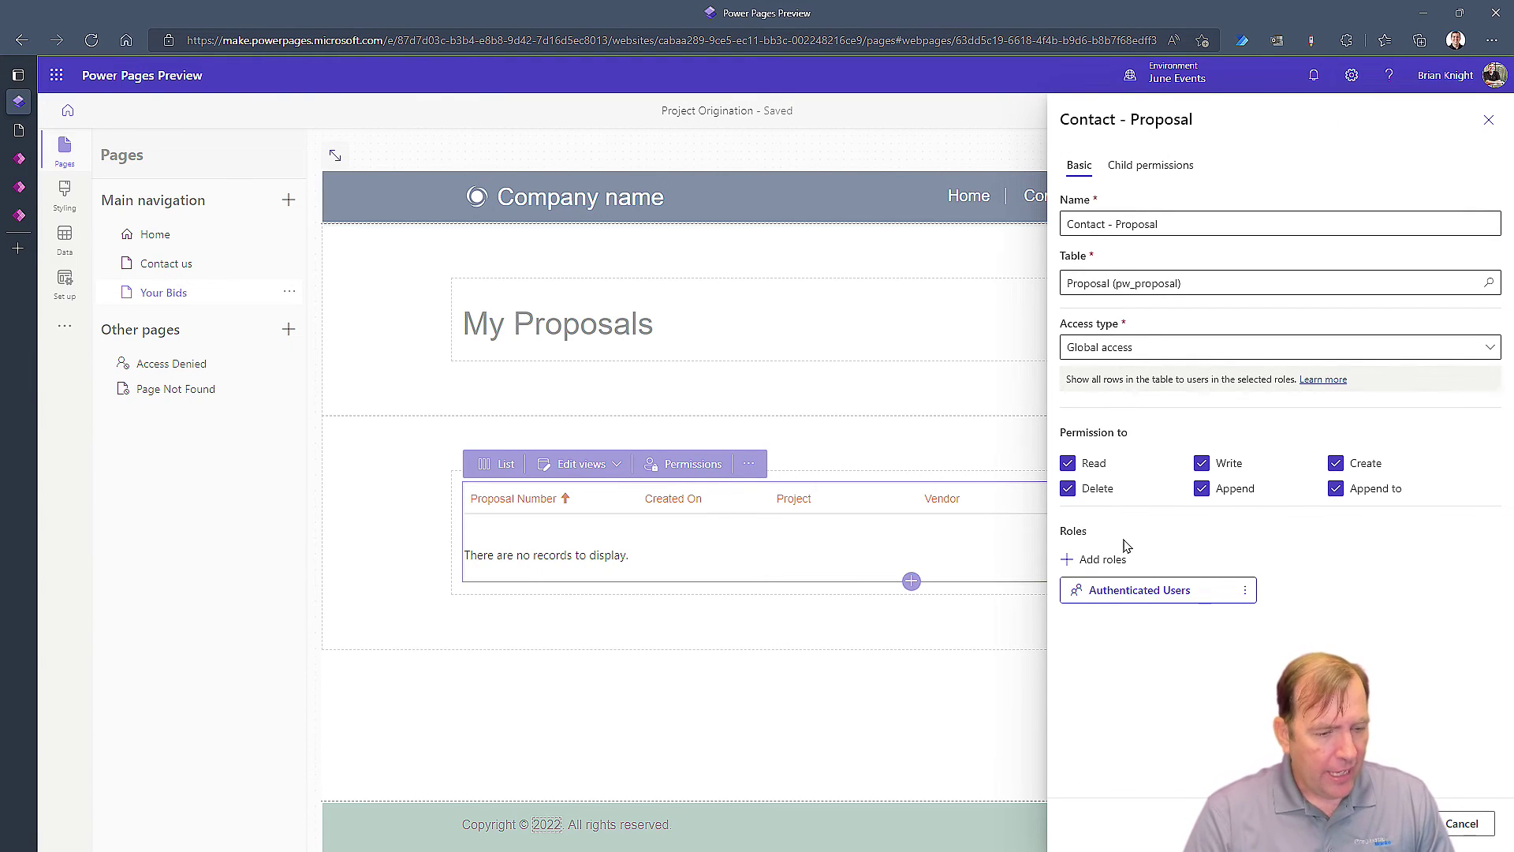
pyautogui.click(1215, 348)
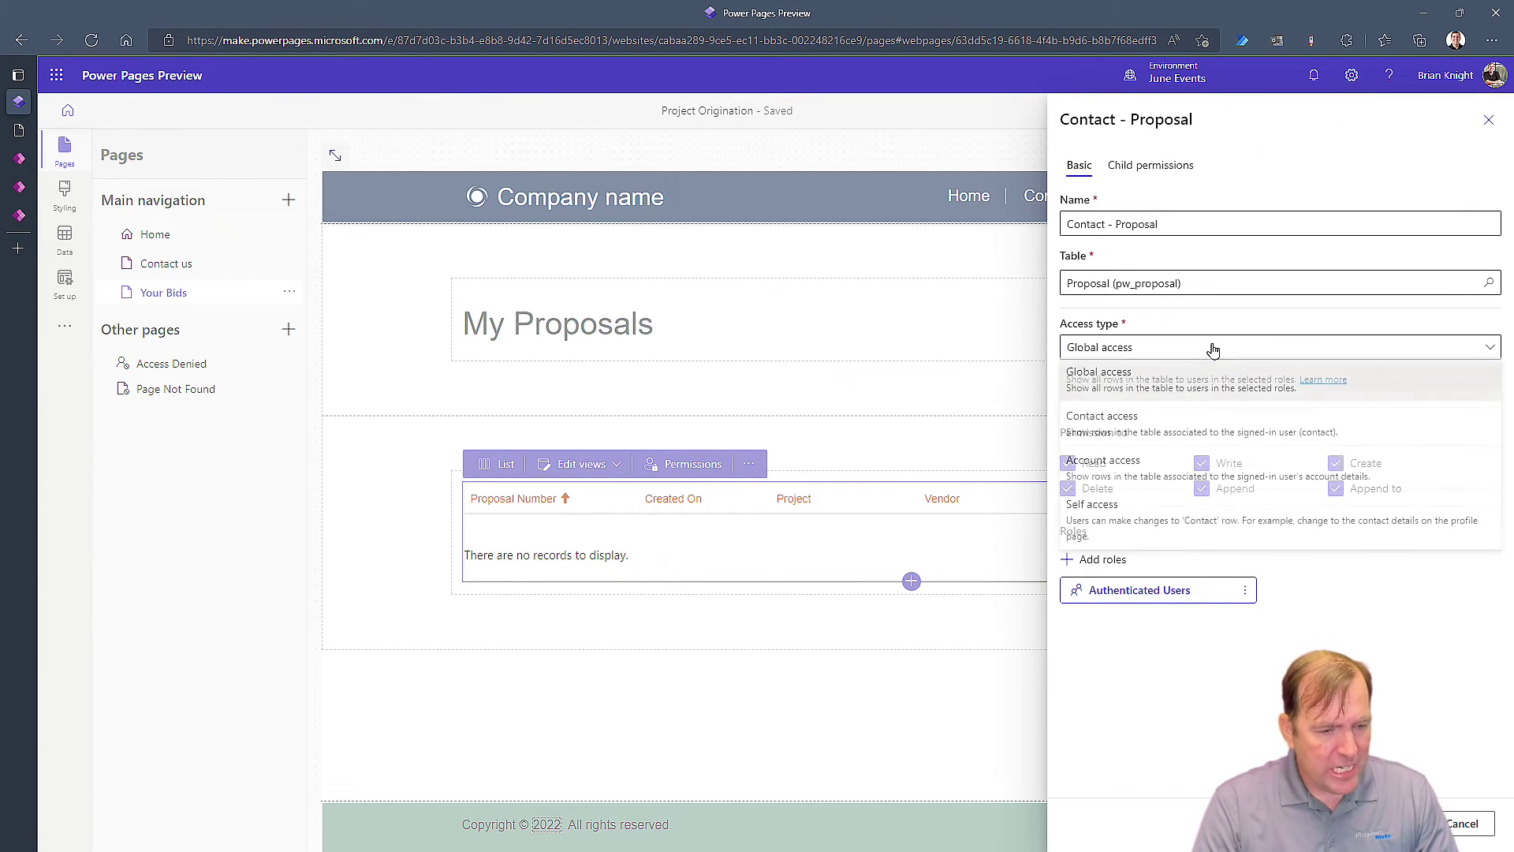
pyautogui.click(1162, 414)
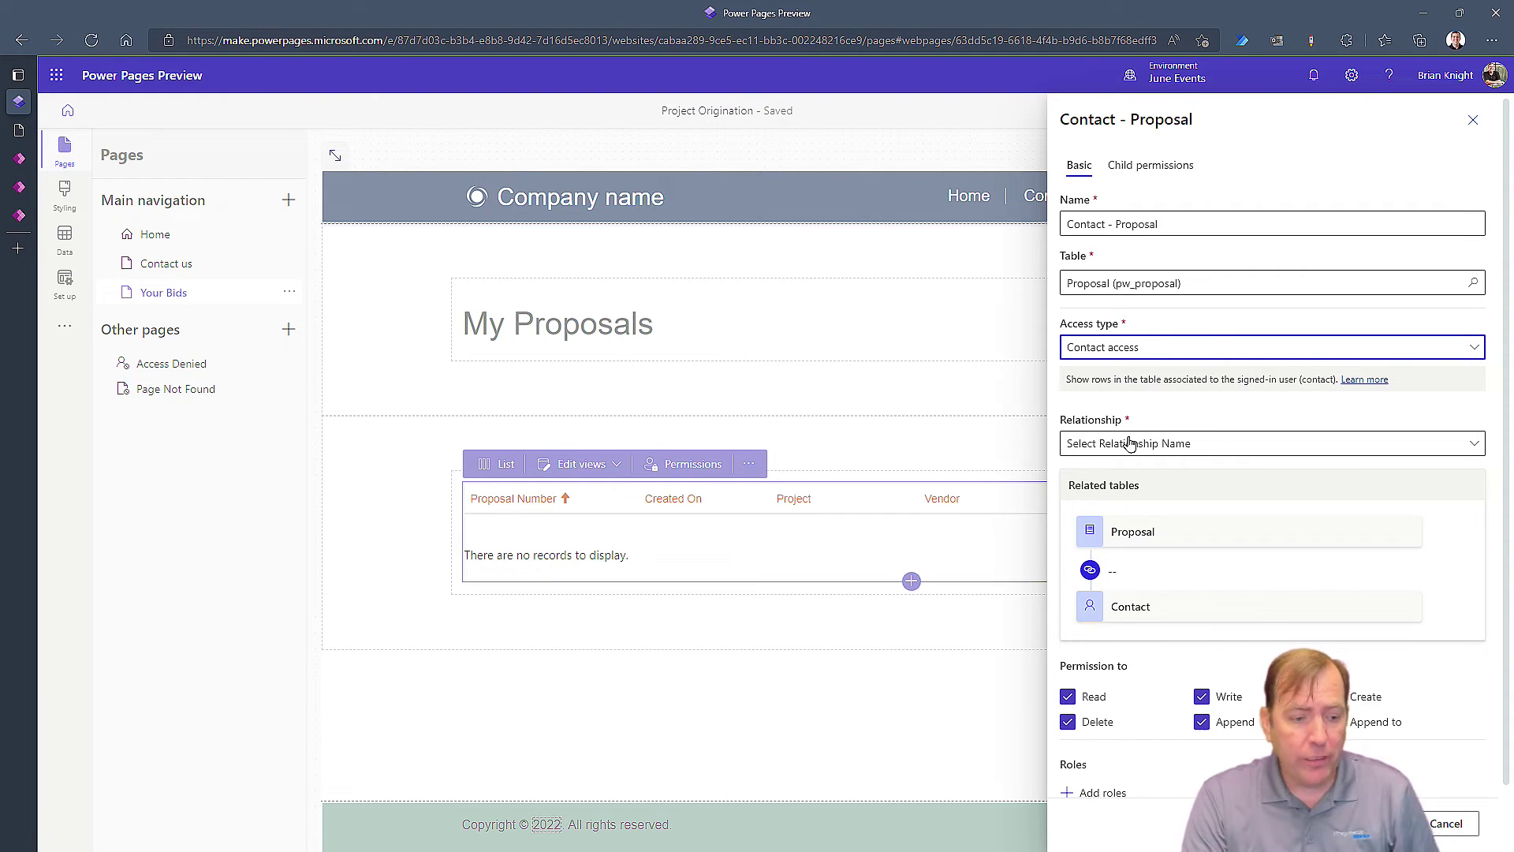
pyautogui.click(1130, 444)
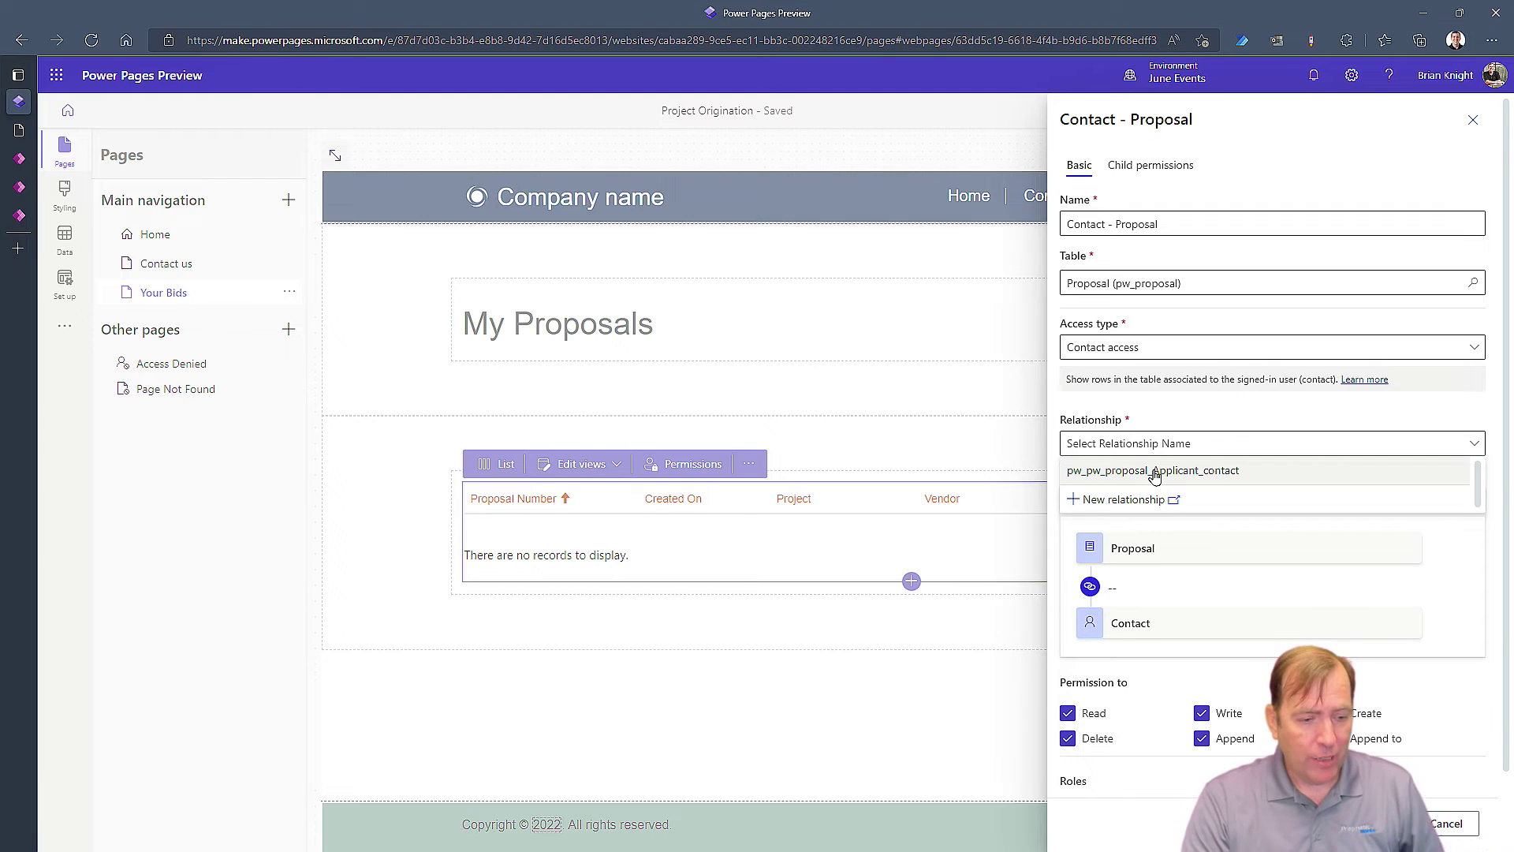
pyautogui.click(1153, 472)
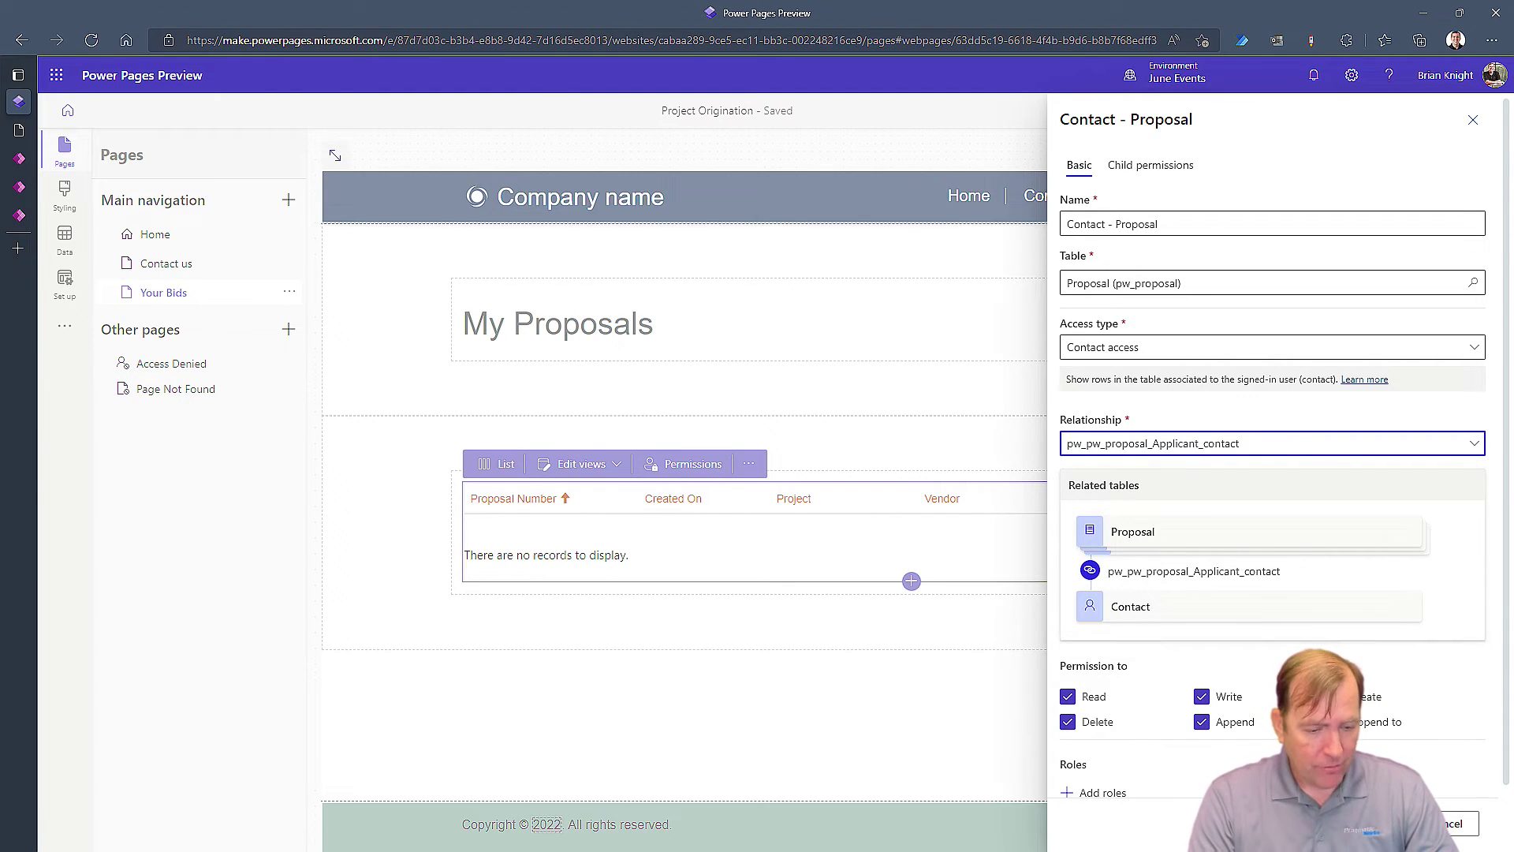
pyautogui.click(1384, 824)
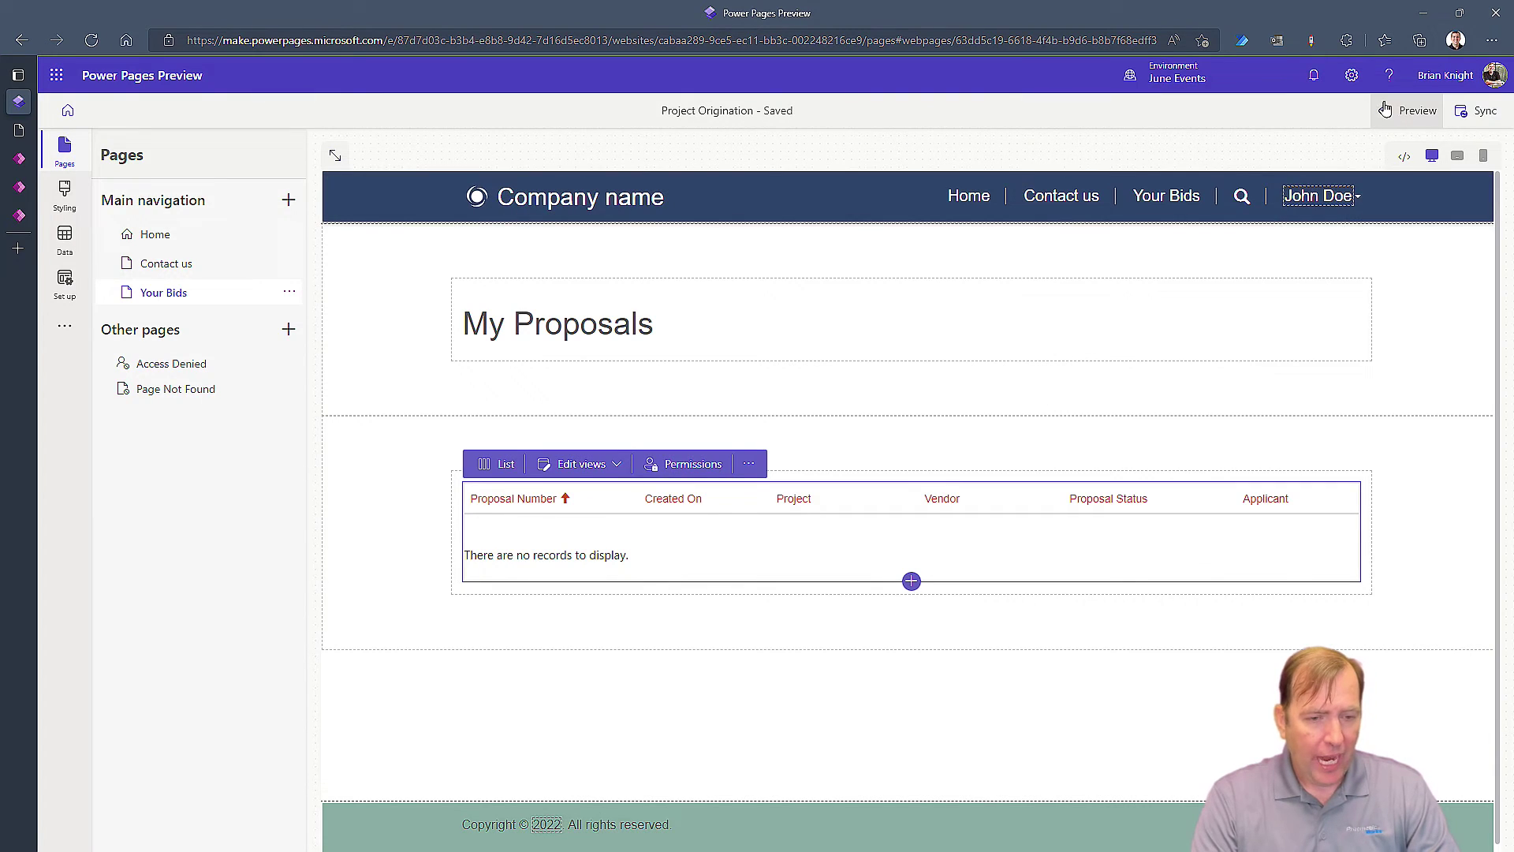
pyautogui.click(1408, 110)
# Check Your Bids in the desktop preview, then go to the Project Coordination proposals list in Power Apps
pyautogui.click(1370, 158)
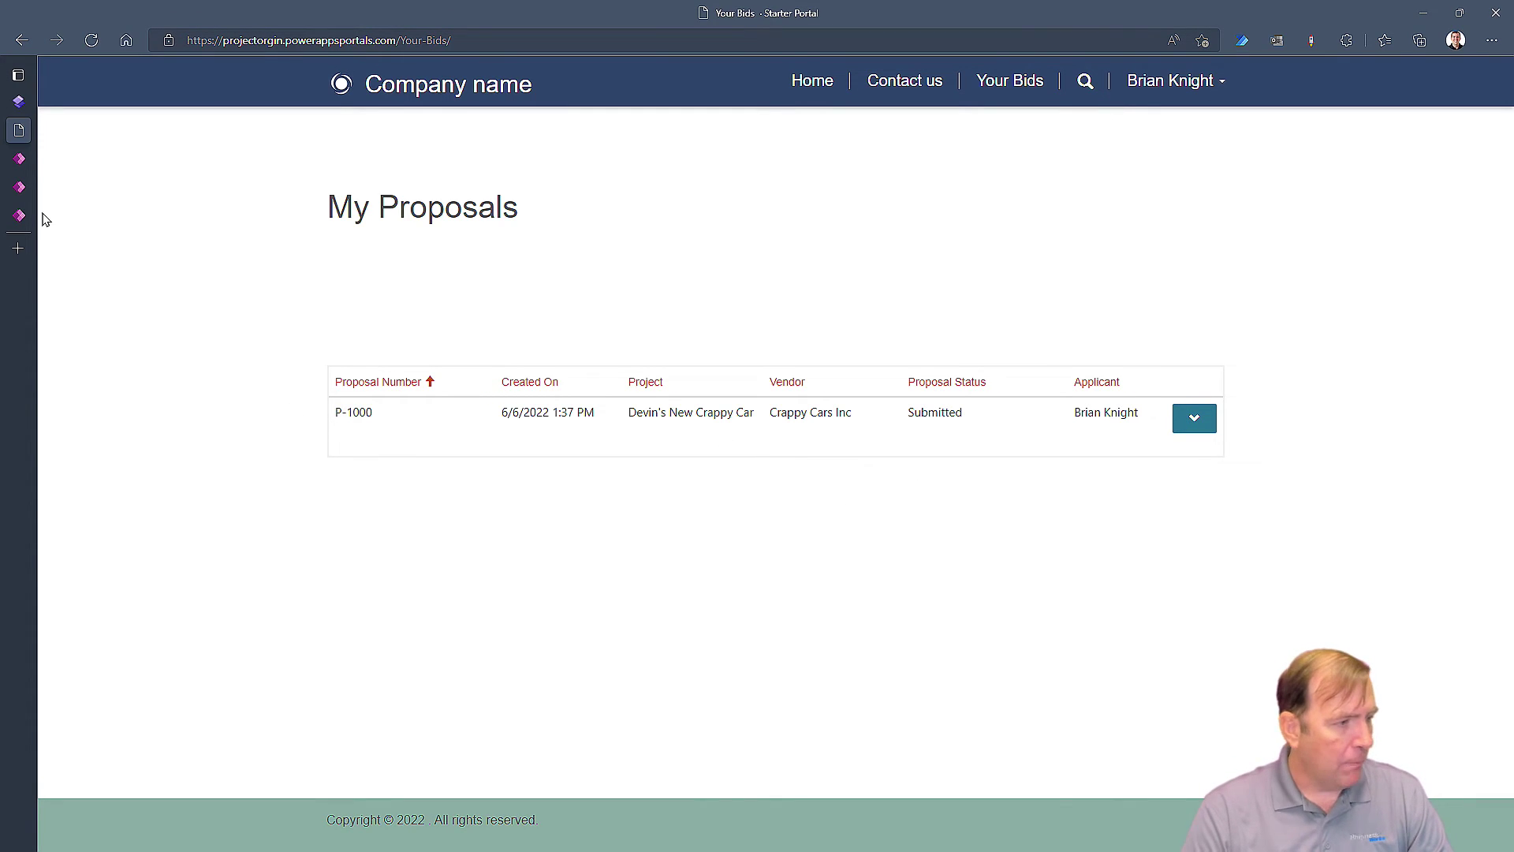
pyautogui.click(19, 101)
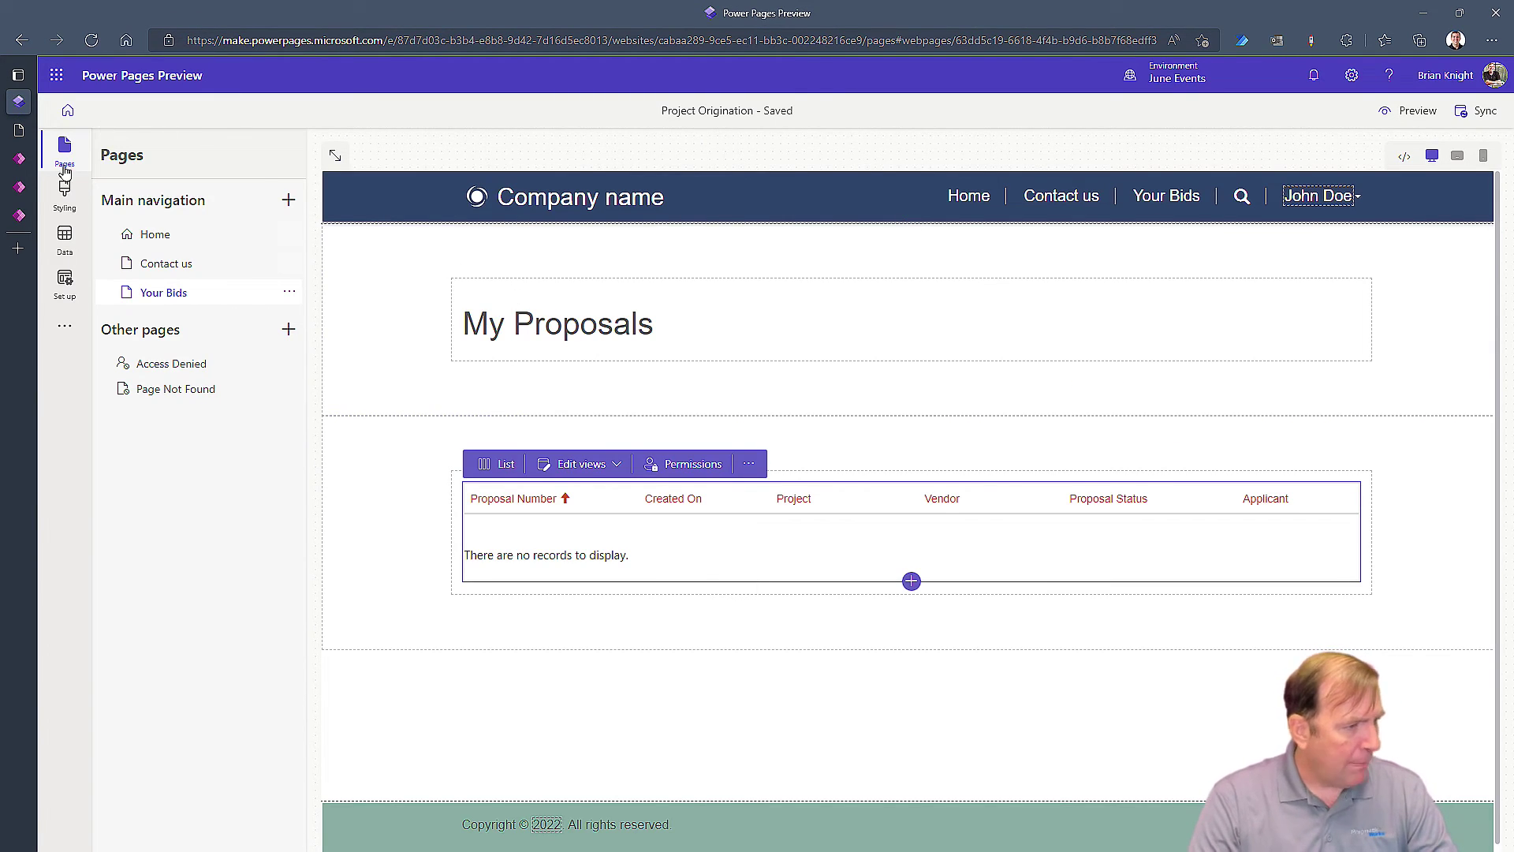
pyautogui.click(24, 159)
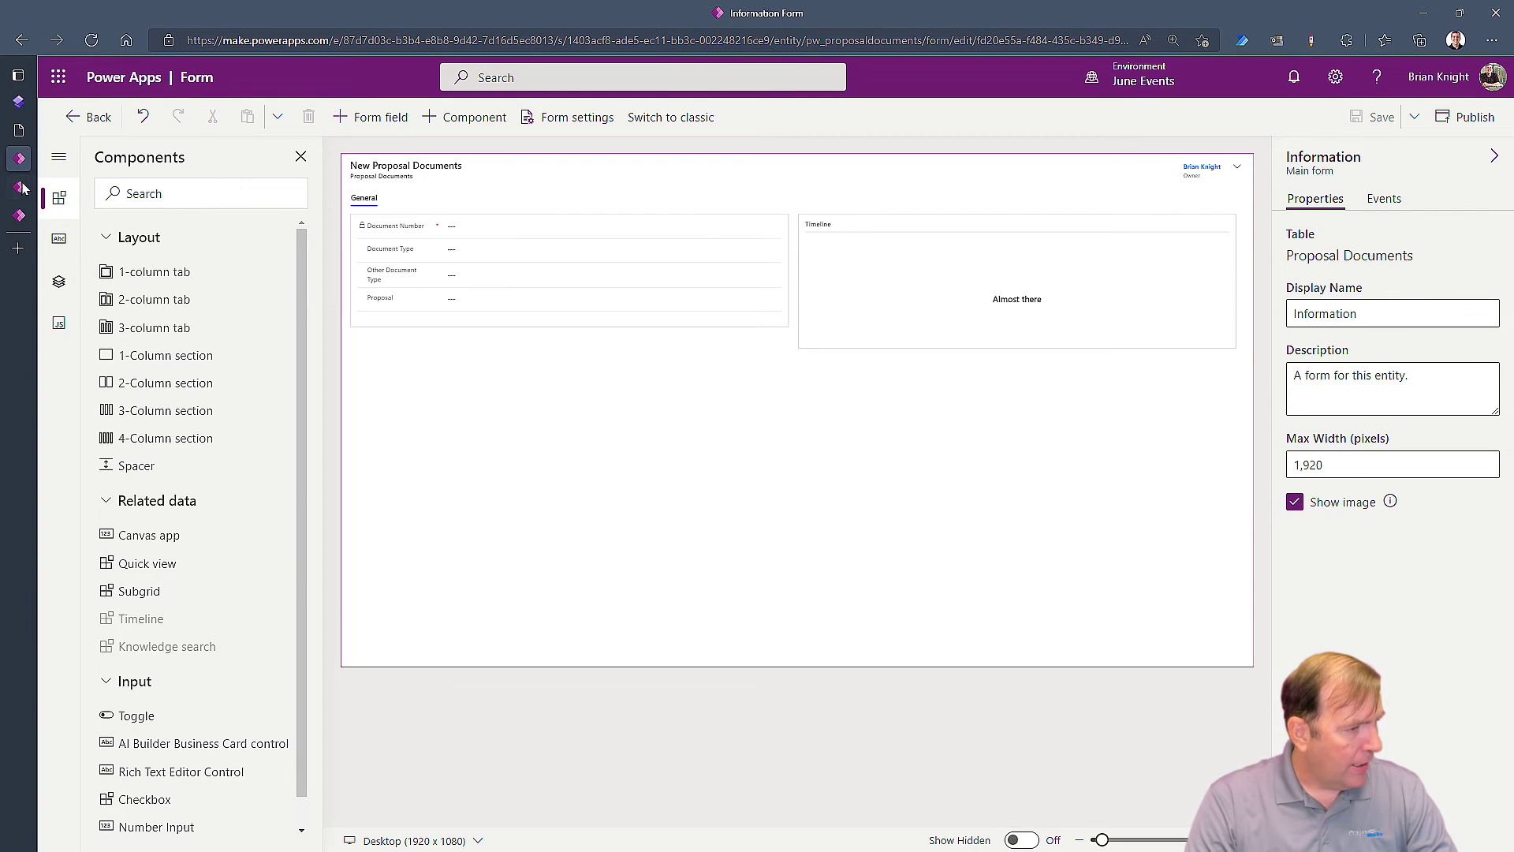
pyautogui.click(23, 187)
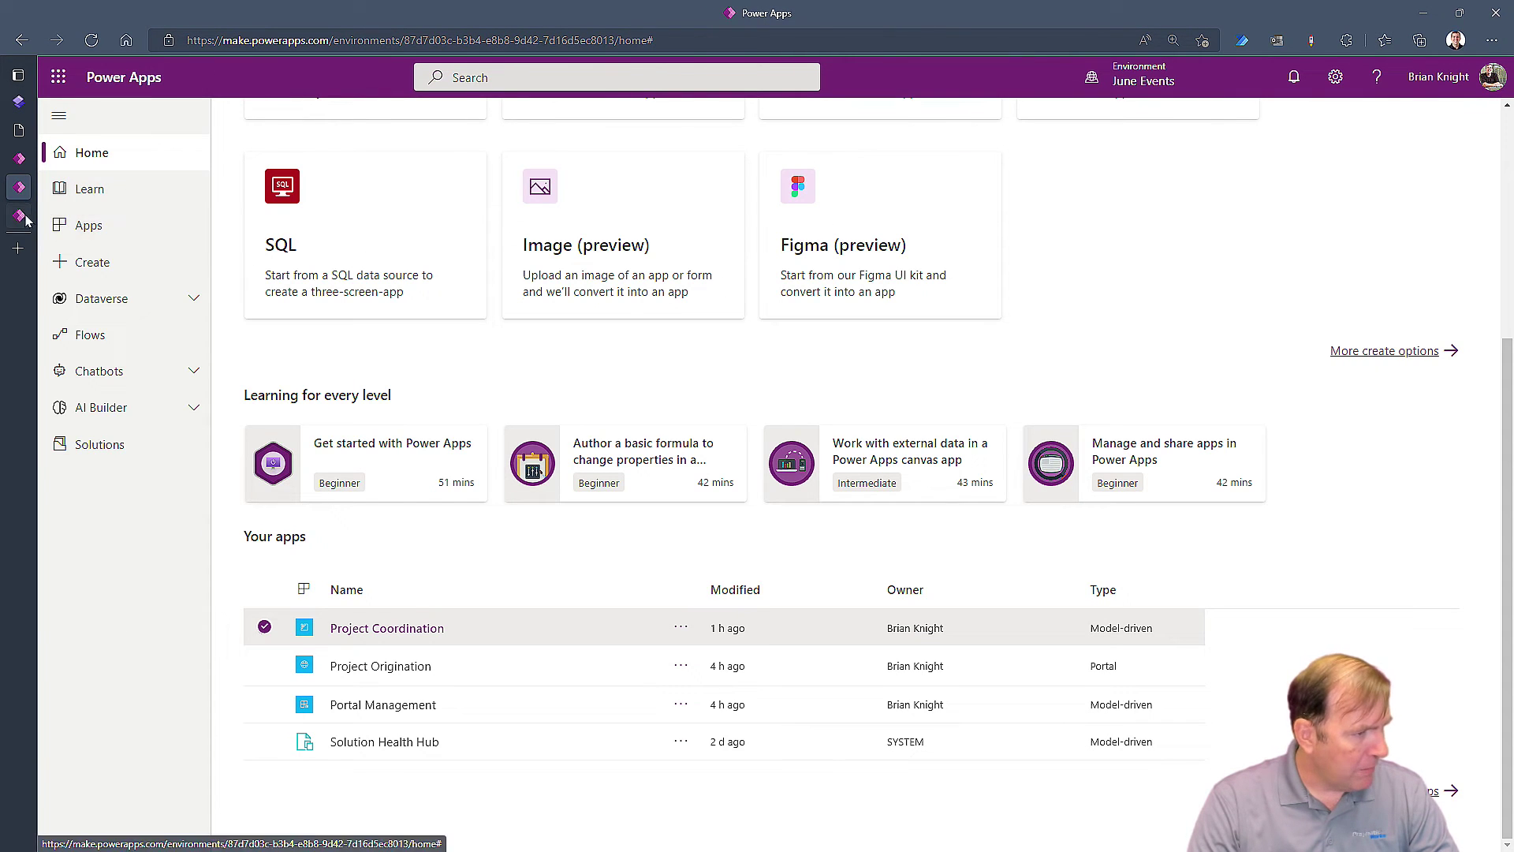
pyautogui.click(24, 217)
# Open proposal P-1000, clear its applicant and start a new contact from the Applicant lookup
pyautogui.click(295, 227)
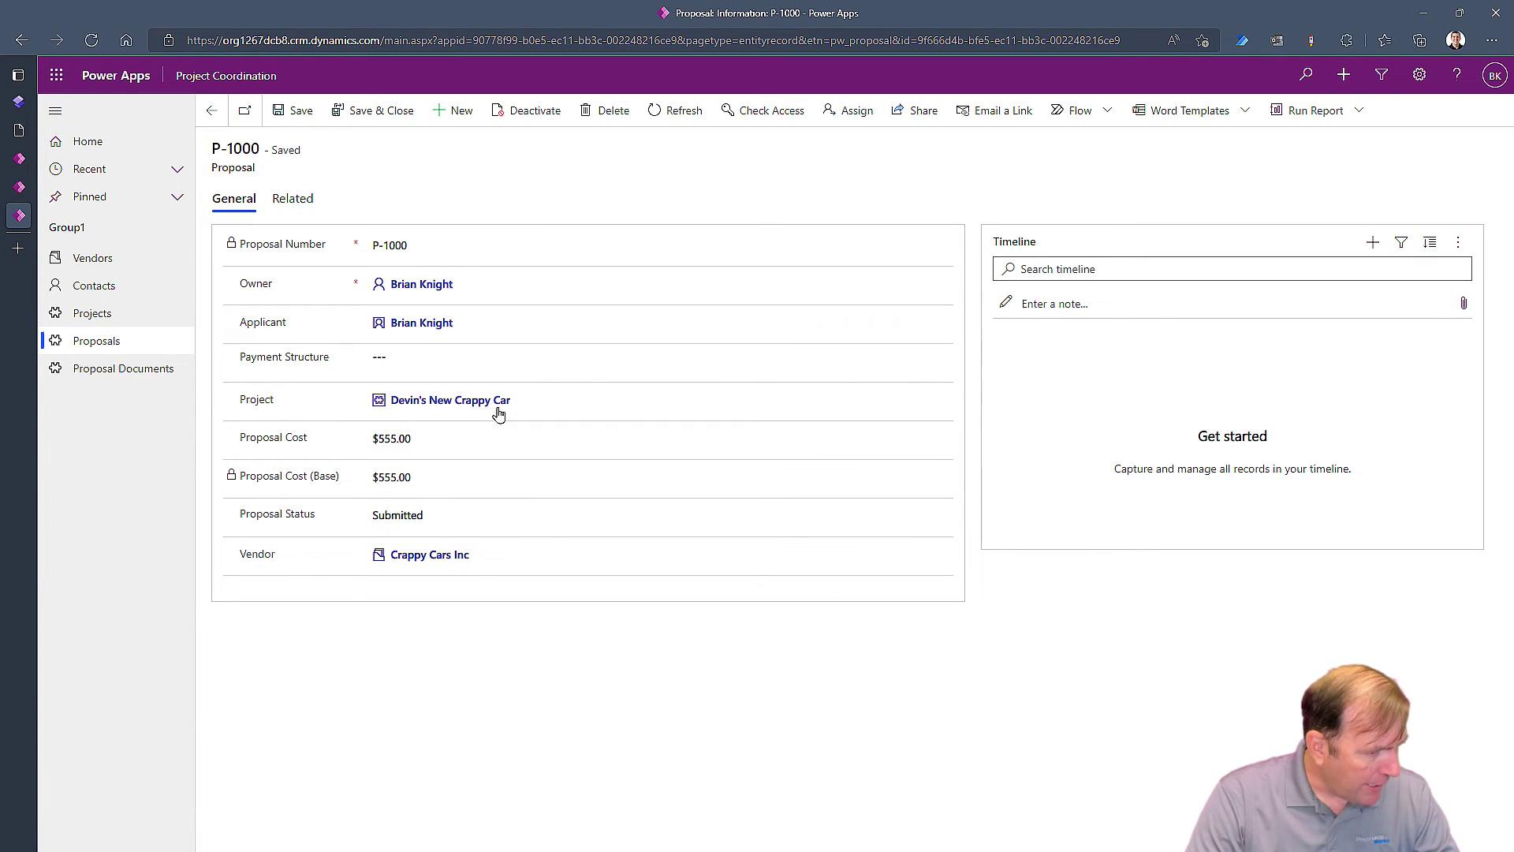
pyautogui.click(466, 323)
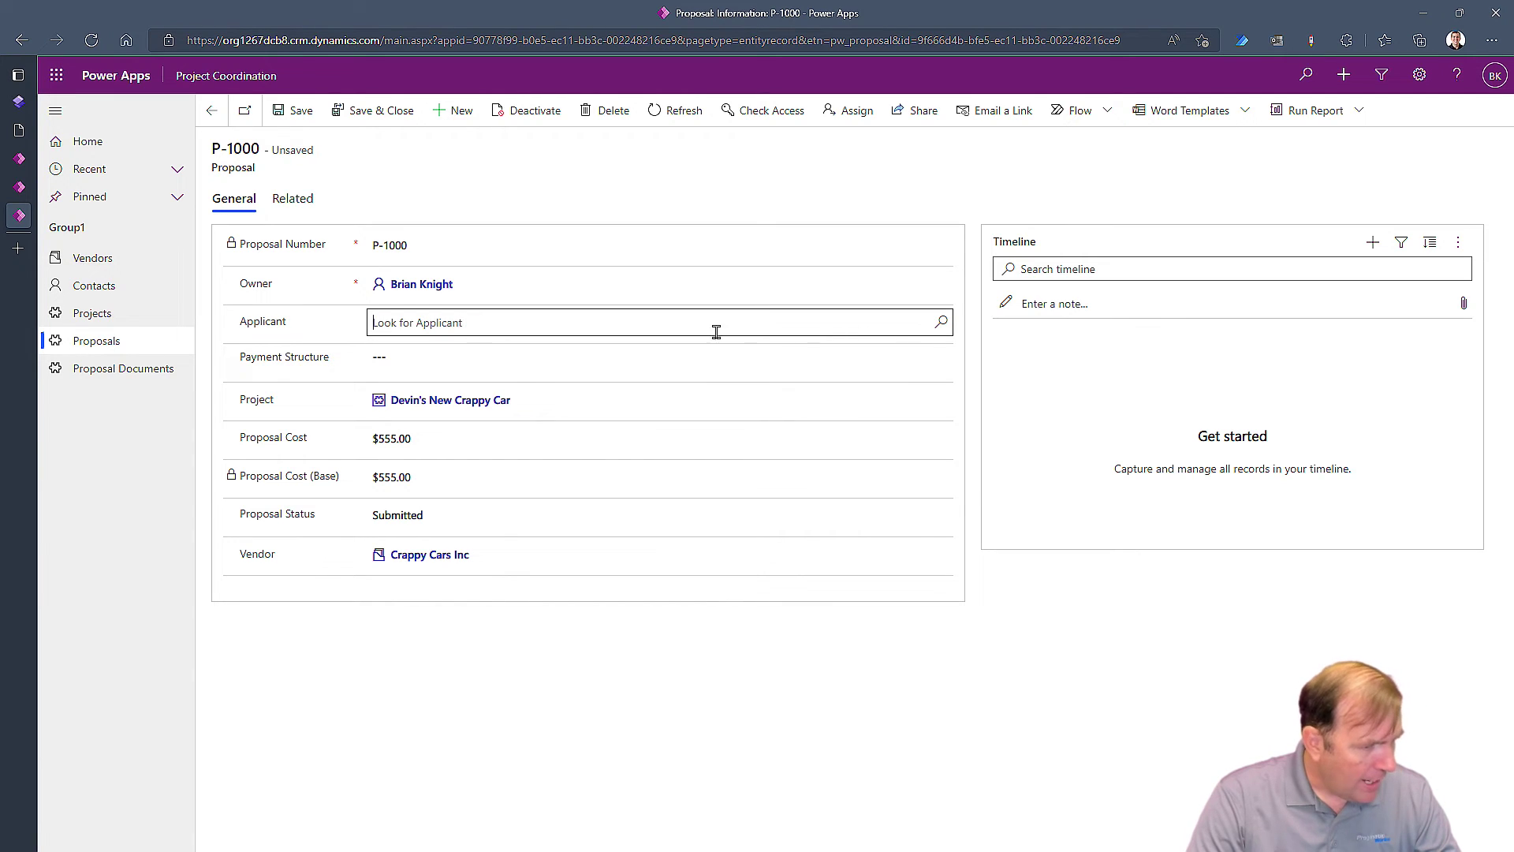
pyautogui.click(941, 323)
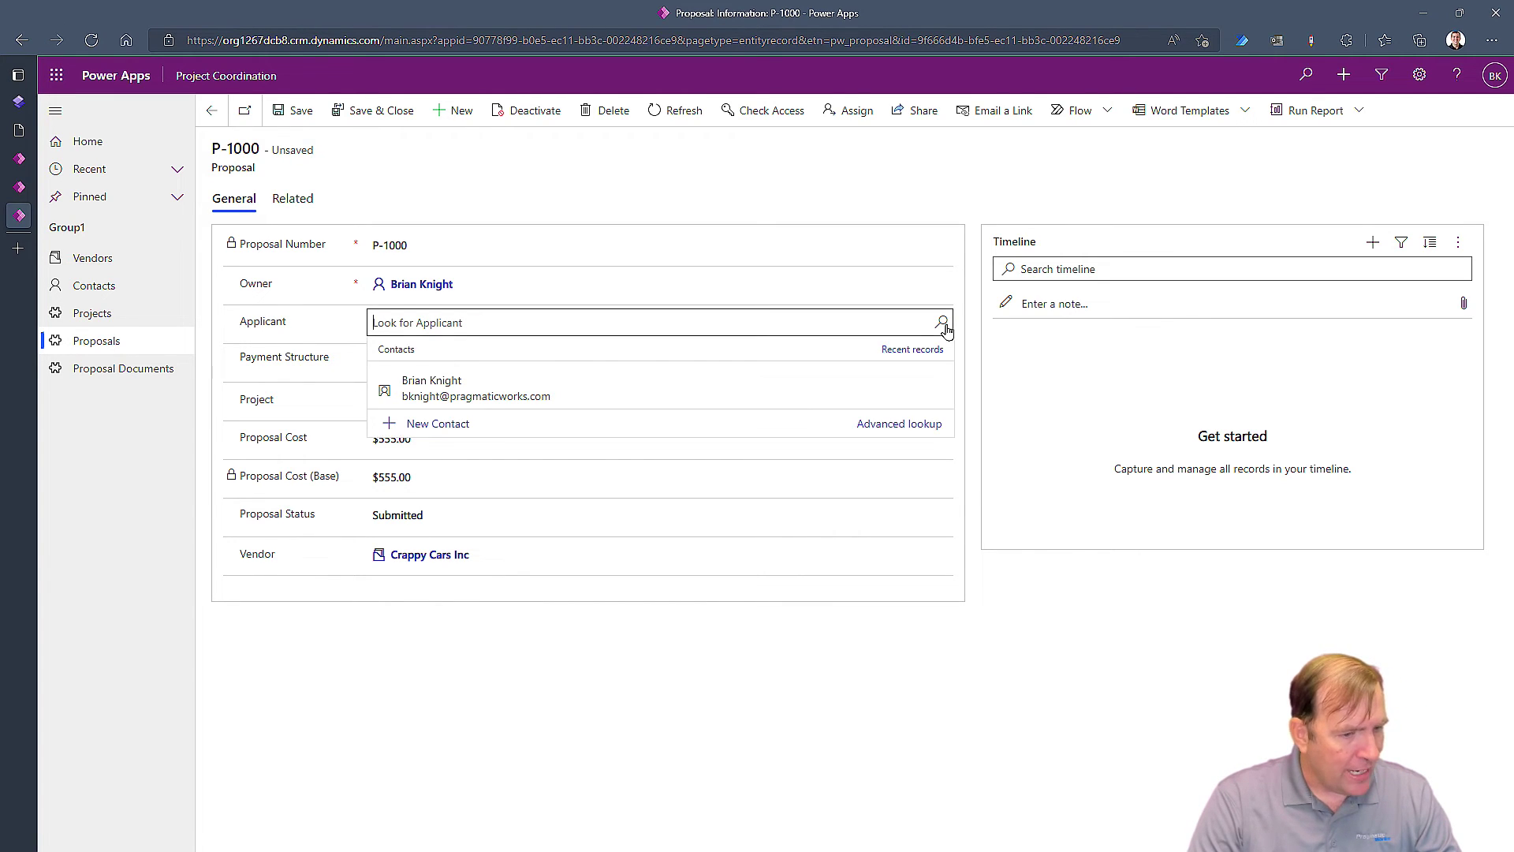
pyautogui.click(419, 425)
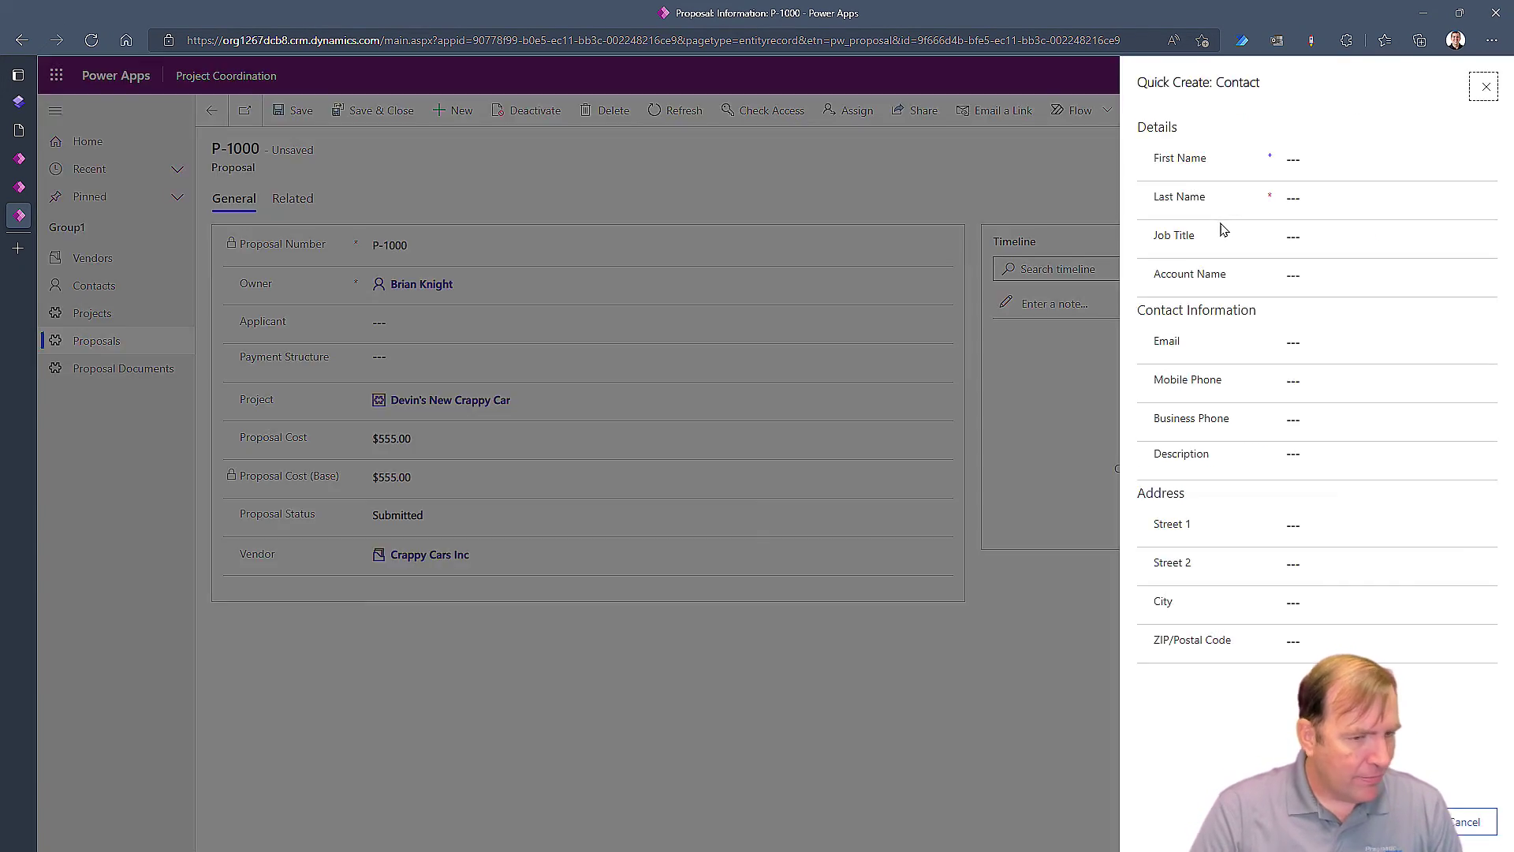
# Fill in the new contact's first name, last name and e-mail, link it to Crappy Cars Inc, and save
pyautogui.click(1295, 155)
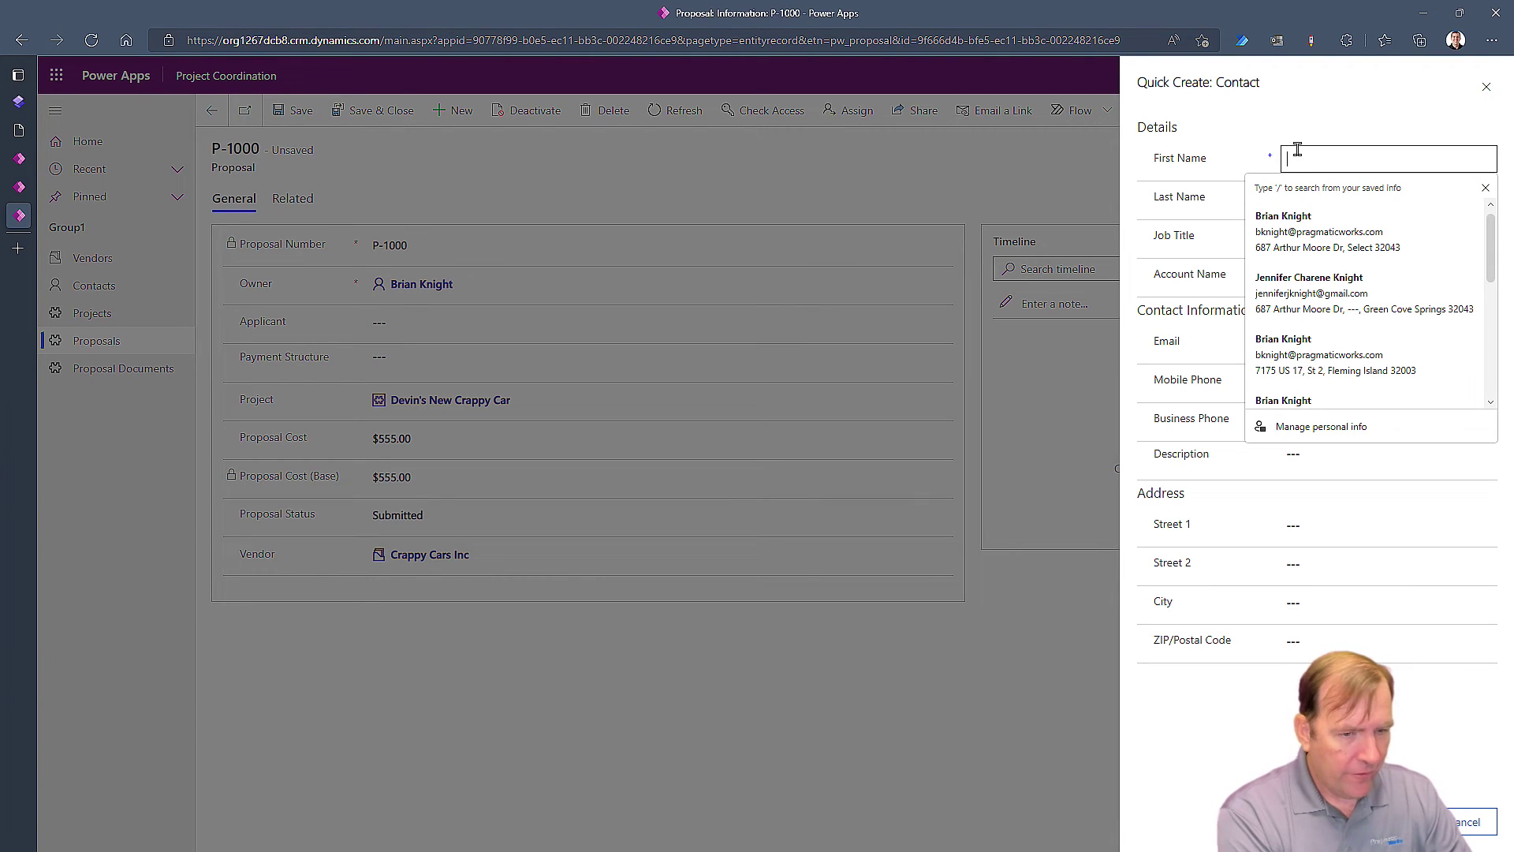
pyautogui.write('Mickyh')
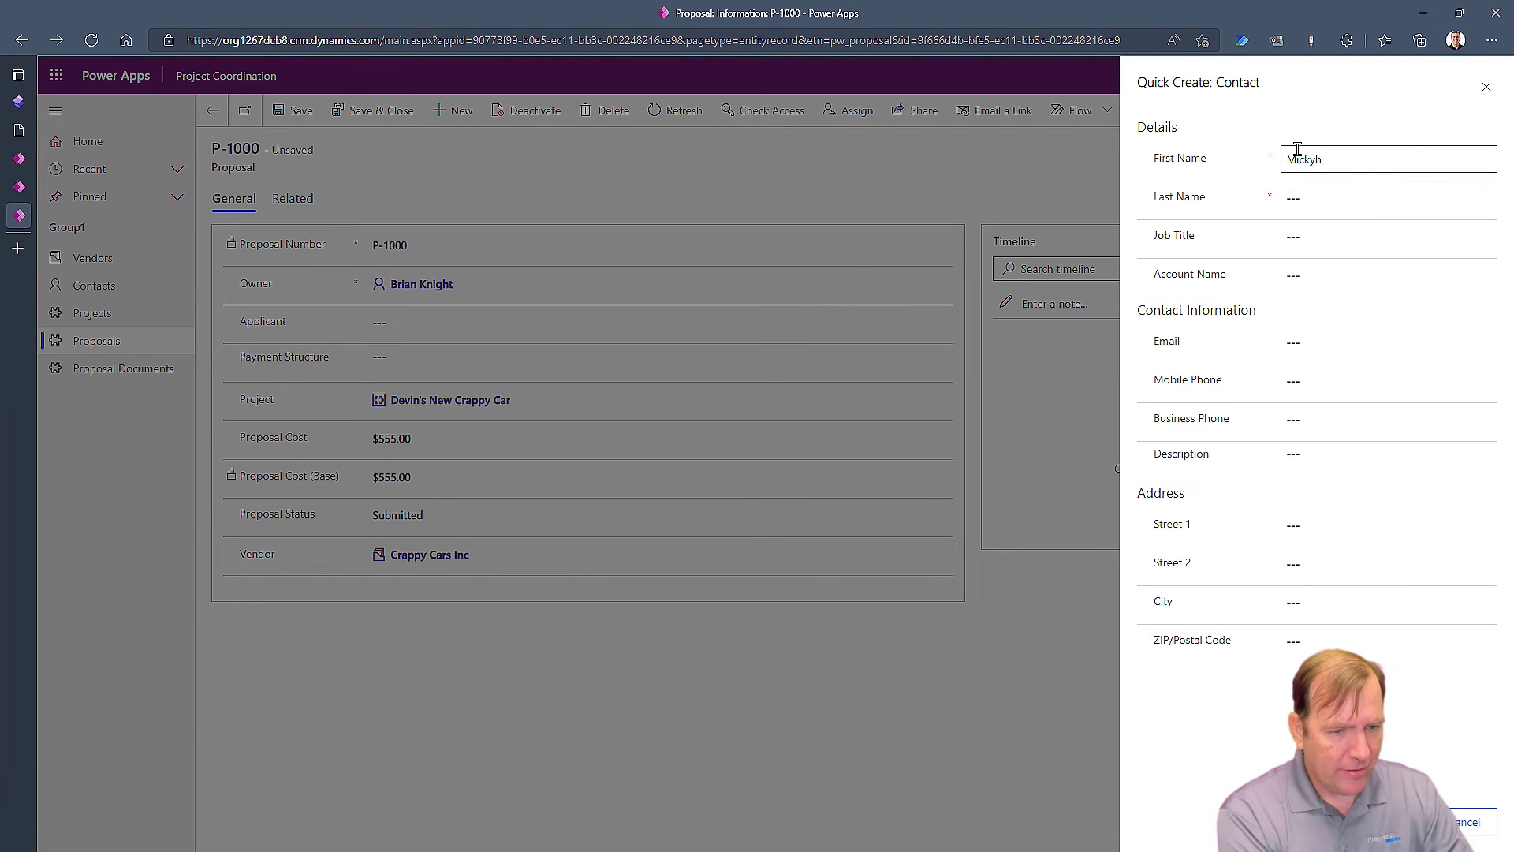
pyautogui.press('Tab')
pyautogui.write('Mouse')
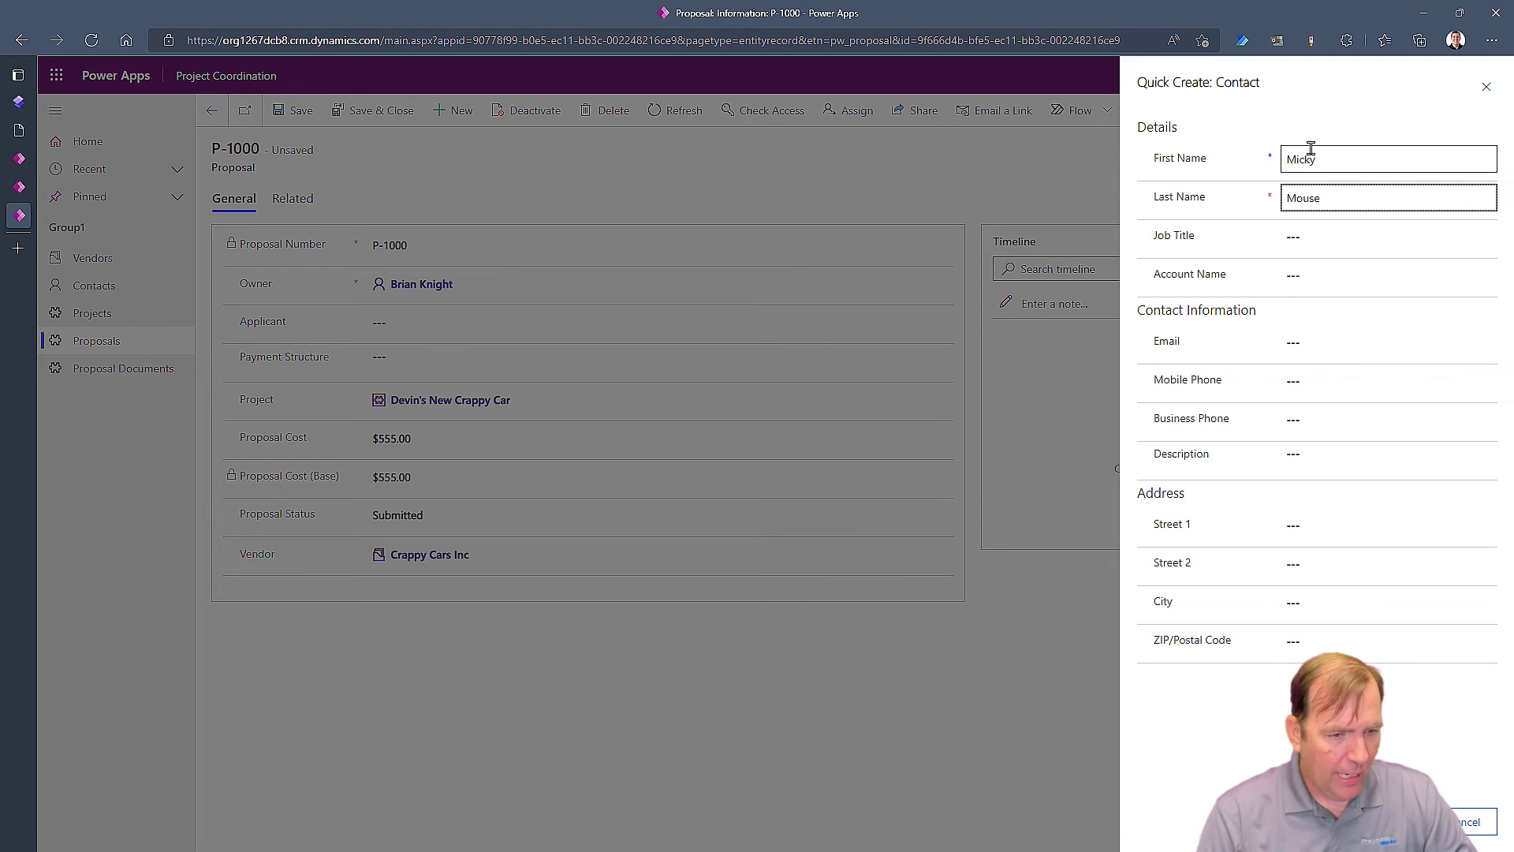
pyautogui.click(1318, 339)
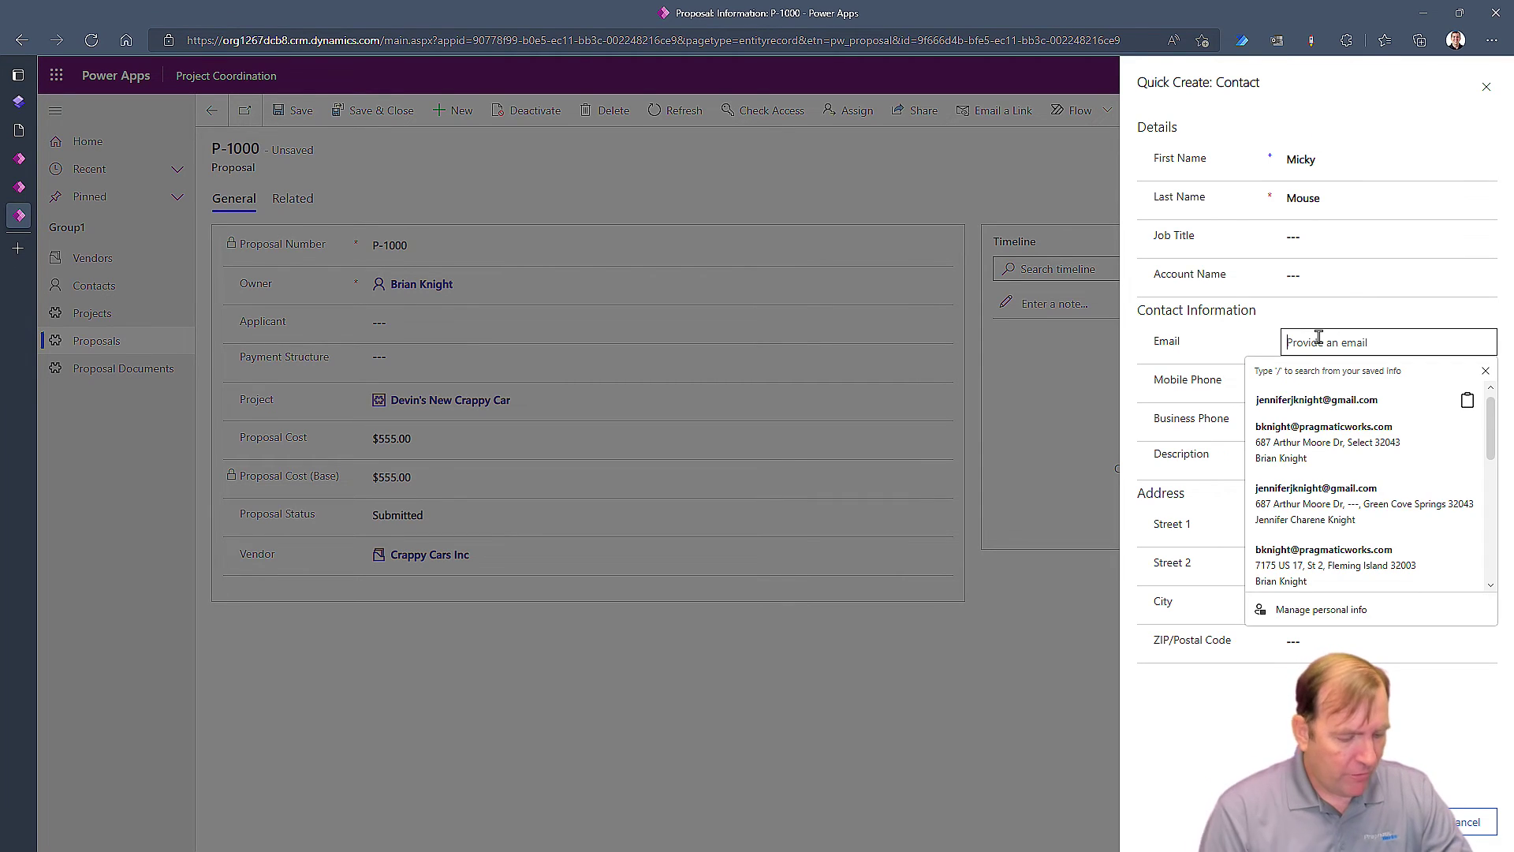
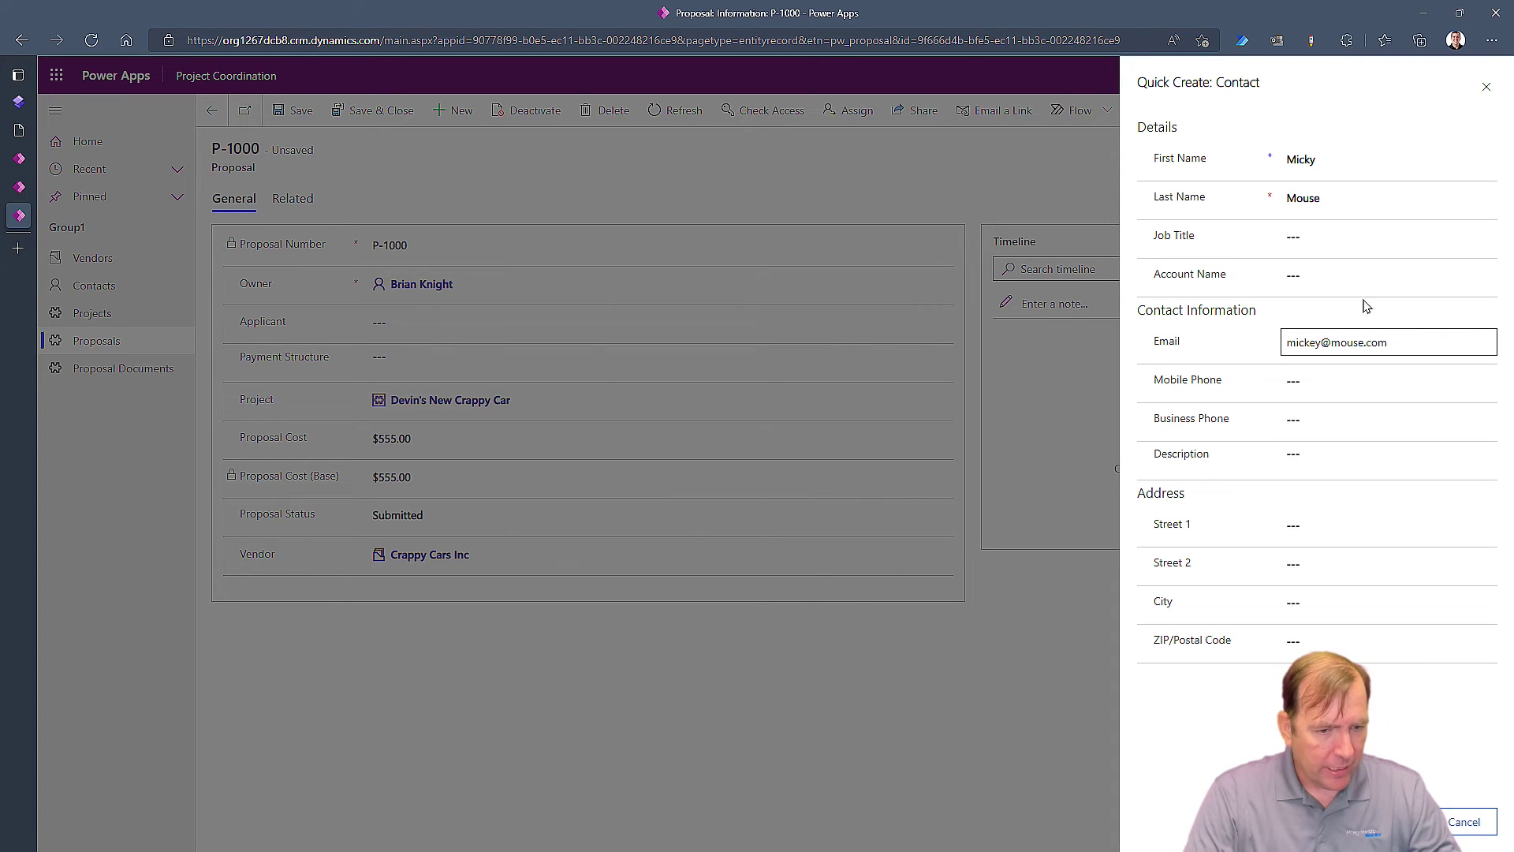
pyautogui.click(1484, 272)
pyautogui.click(1309, 338)
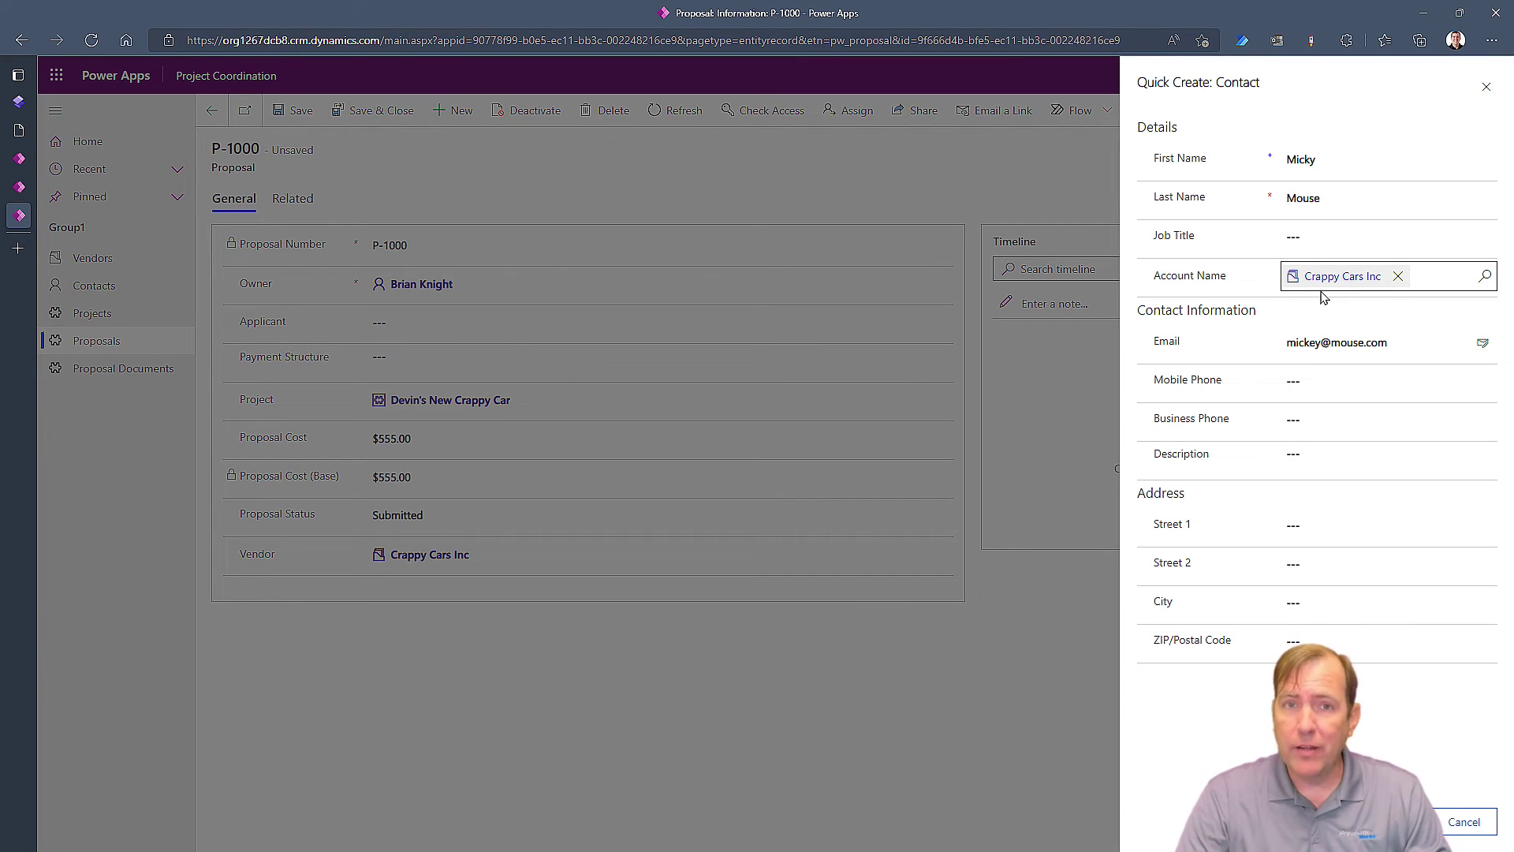
pyautogui.click(1389, 822)
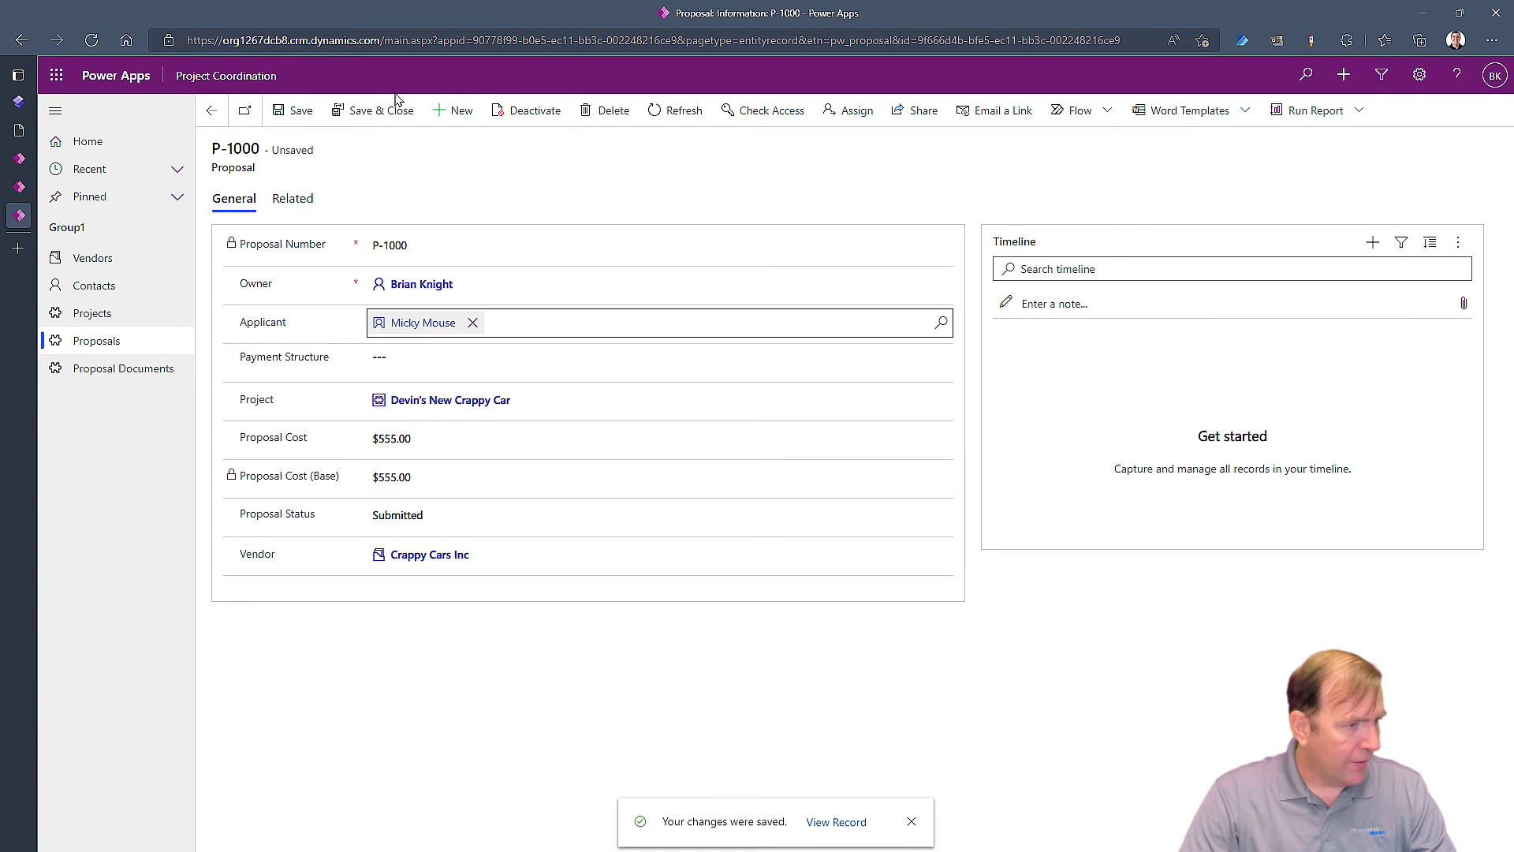
# Save P-1000, check the new applicant, then open the portal user's contact and its Account lookup
pyautogui.click(296, 108)
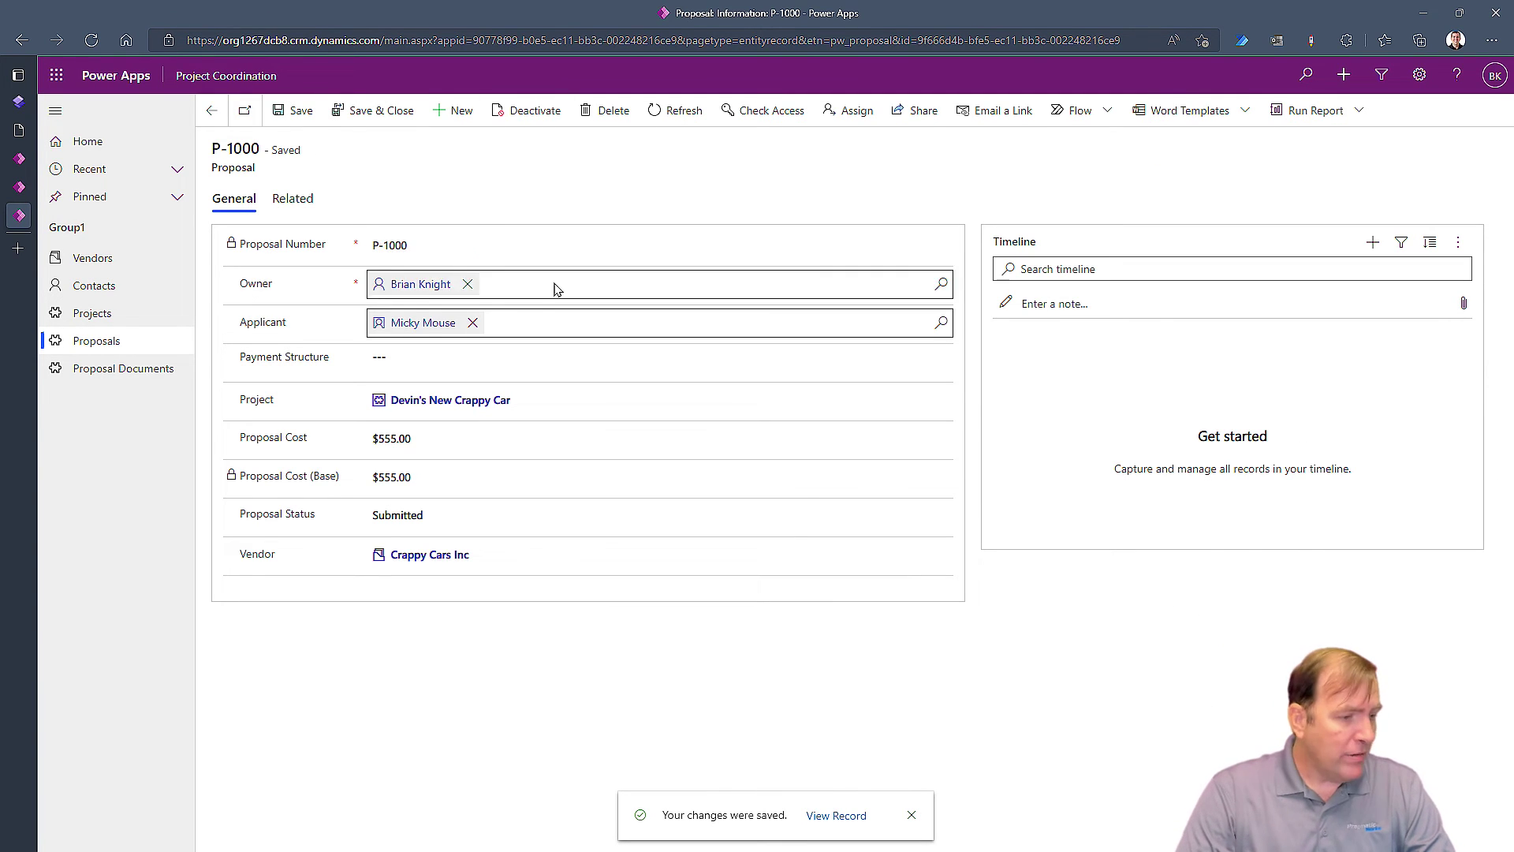
pyautogui.click(422, 324)
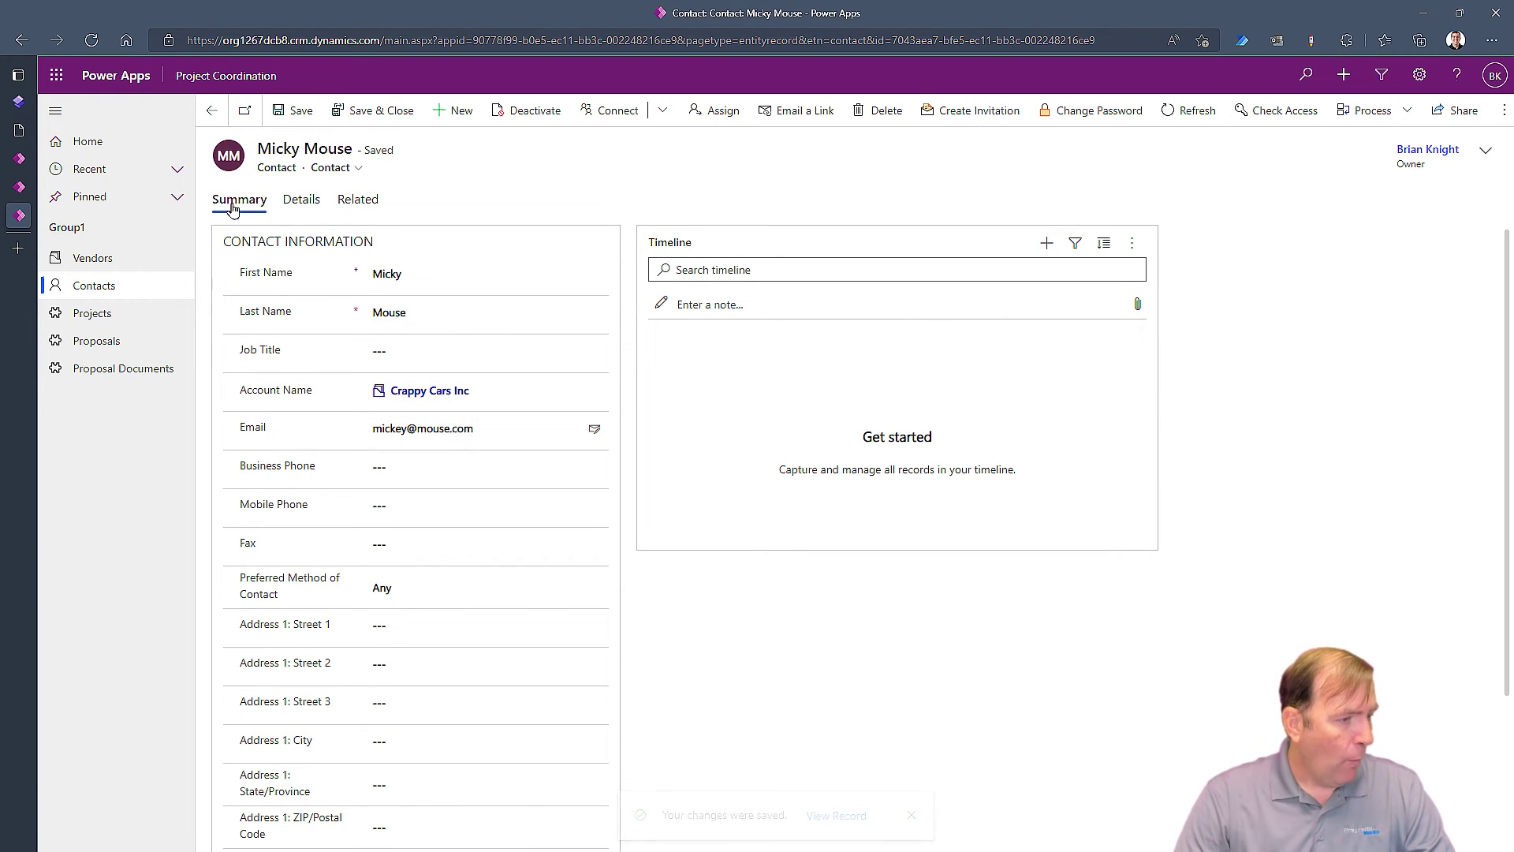
pyautogui.click(89, 293)
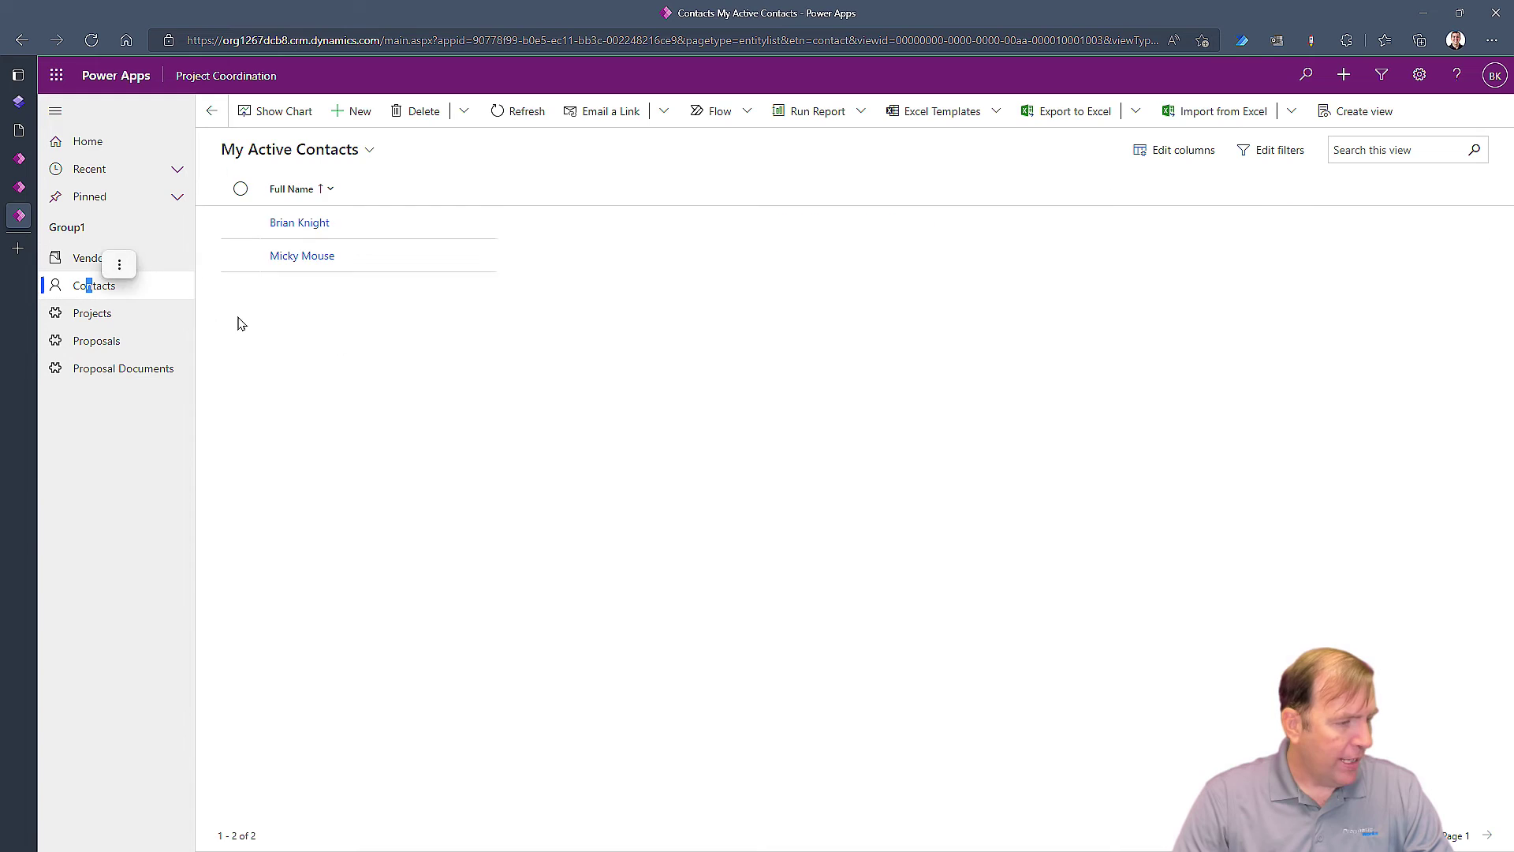
pyautogui.click(290, 222)
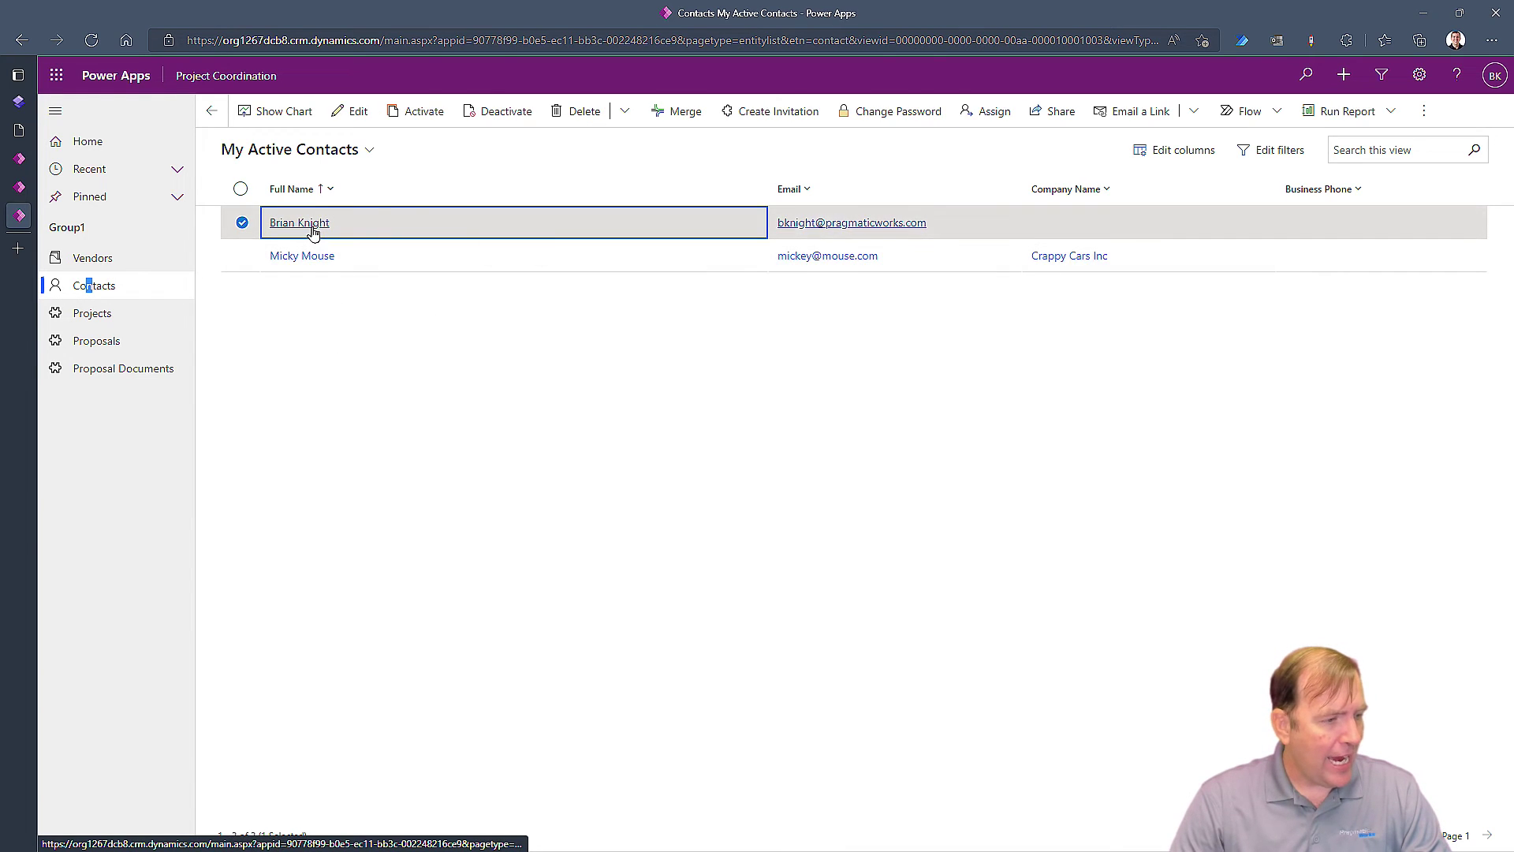
pyautogui.click(313, 225)
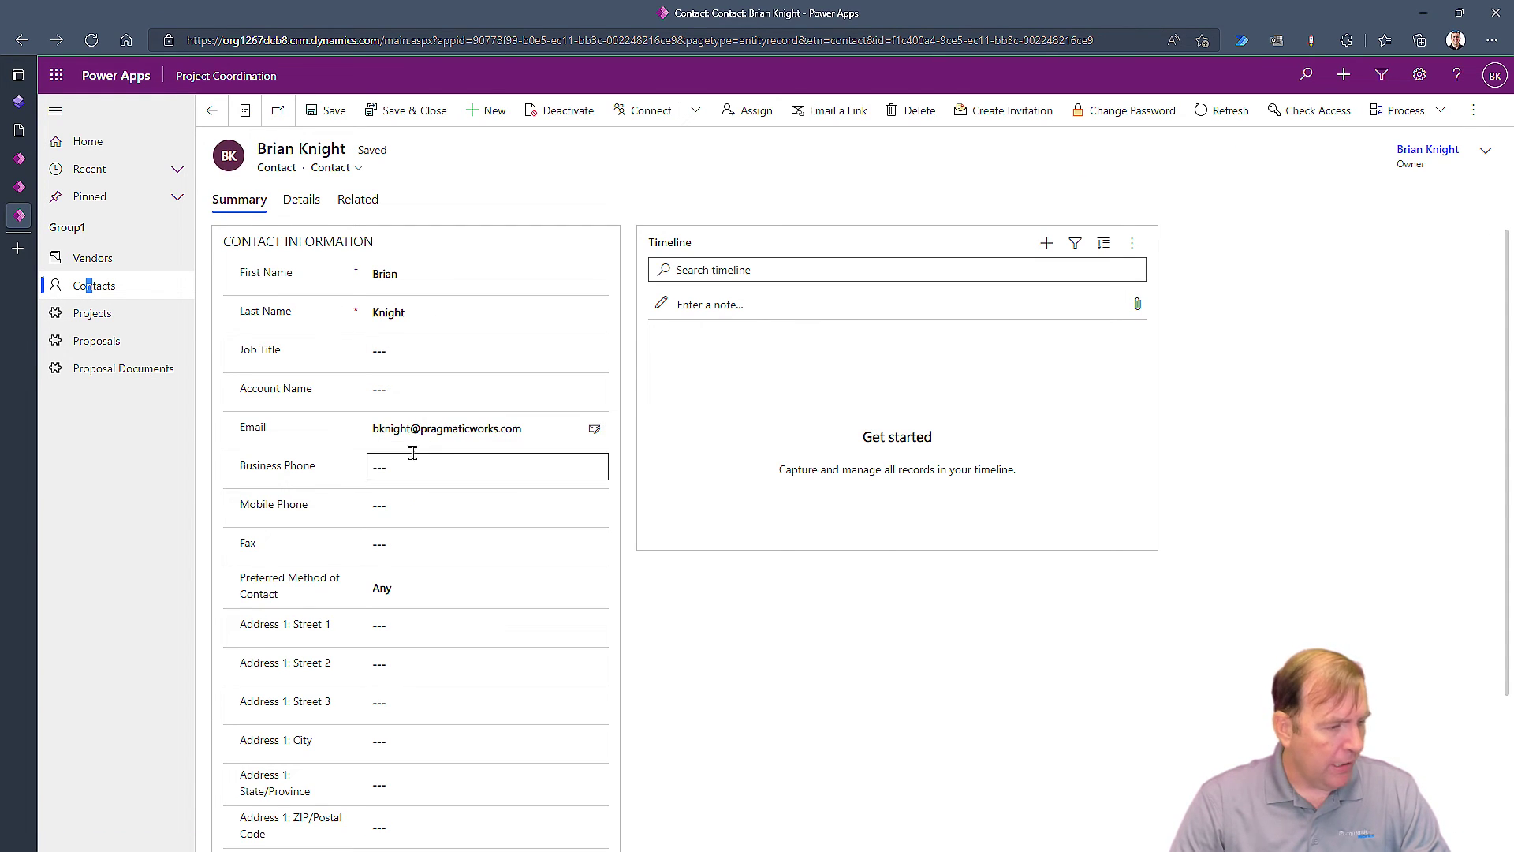
pyautogui.click(597, 389)
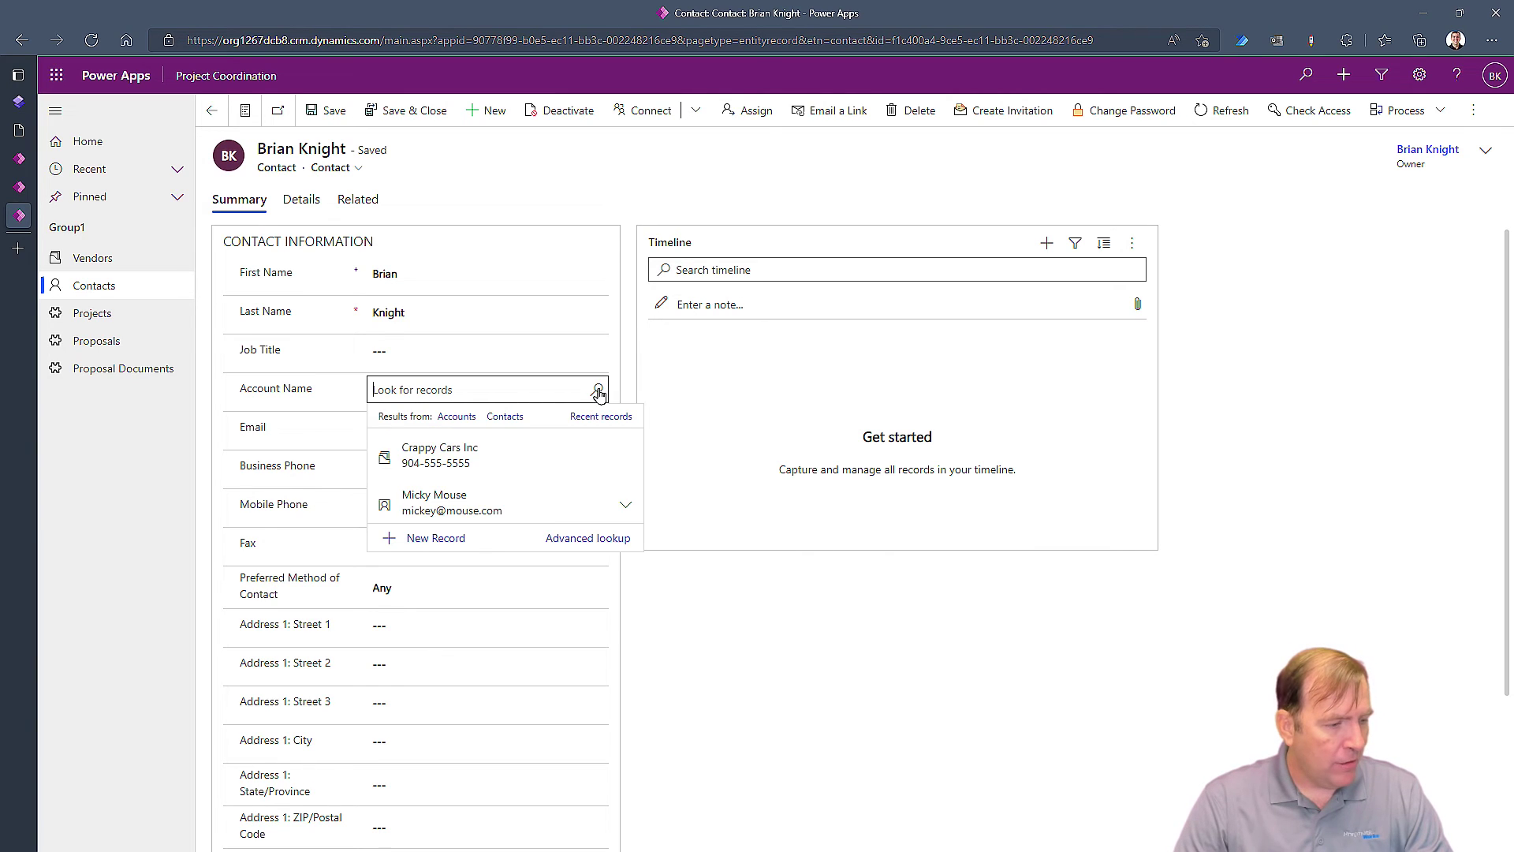
# Close the account lookup and preview Your Bids on desktop, which now lists no records
pyautogui.click(742, 756)
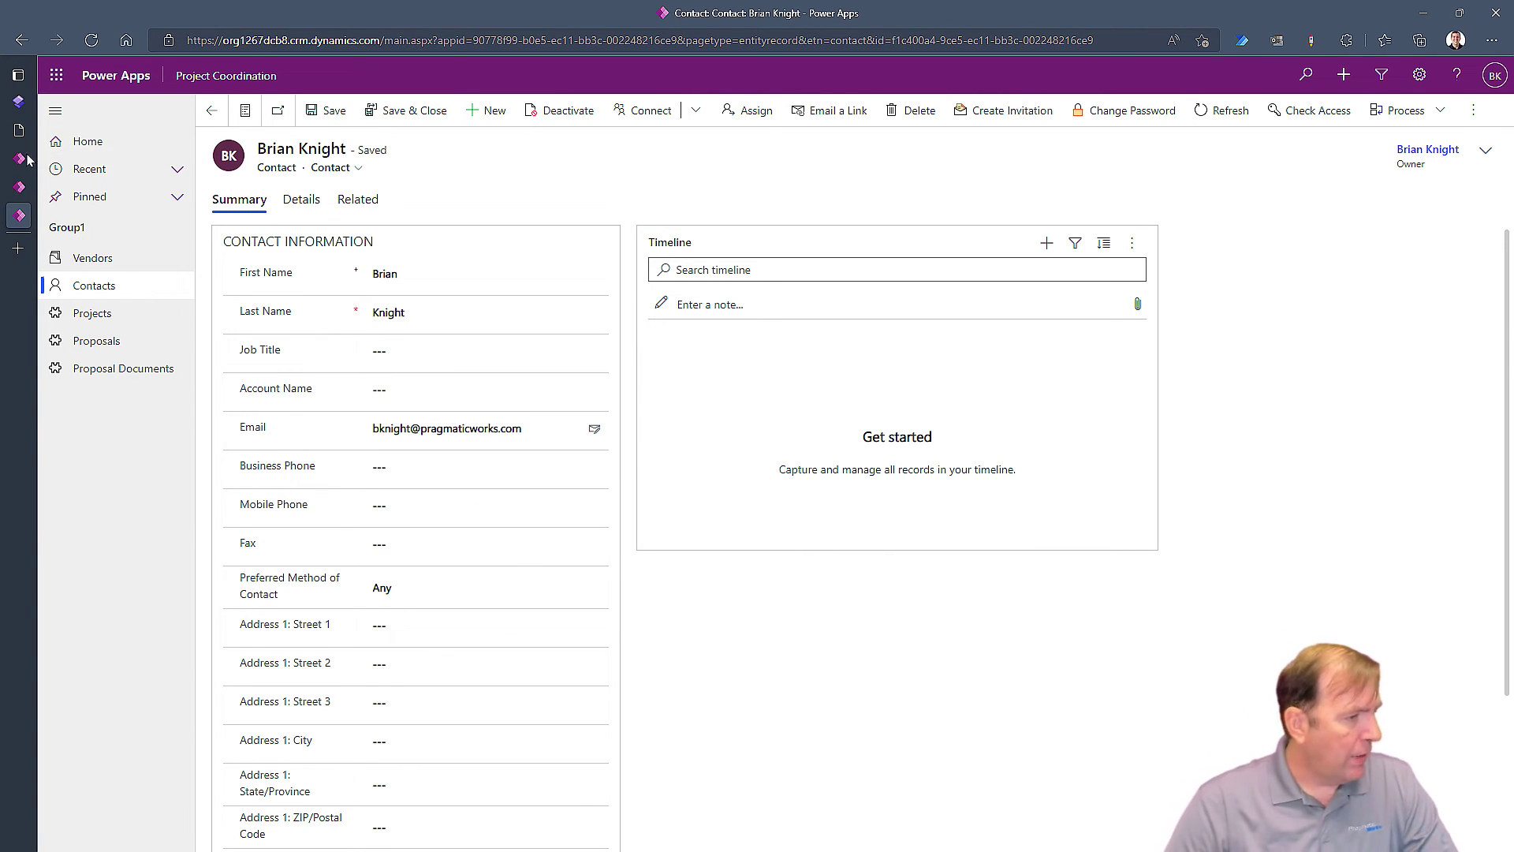
pyautogui.moveTo(21, 161)
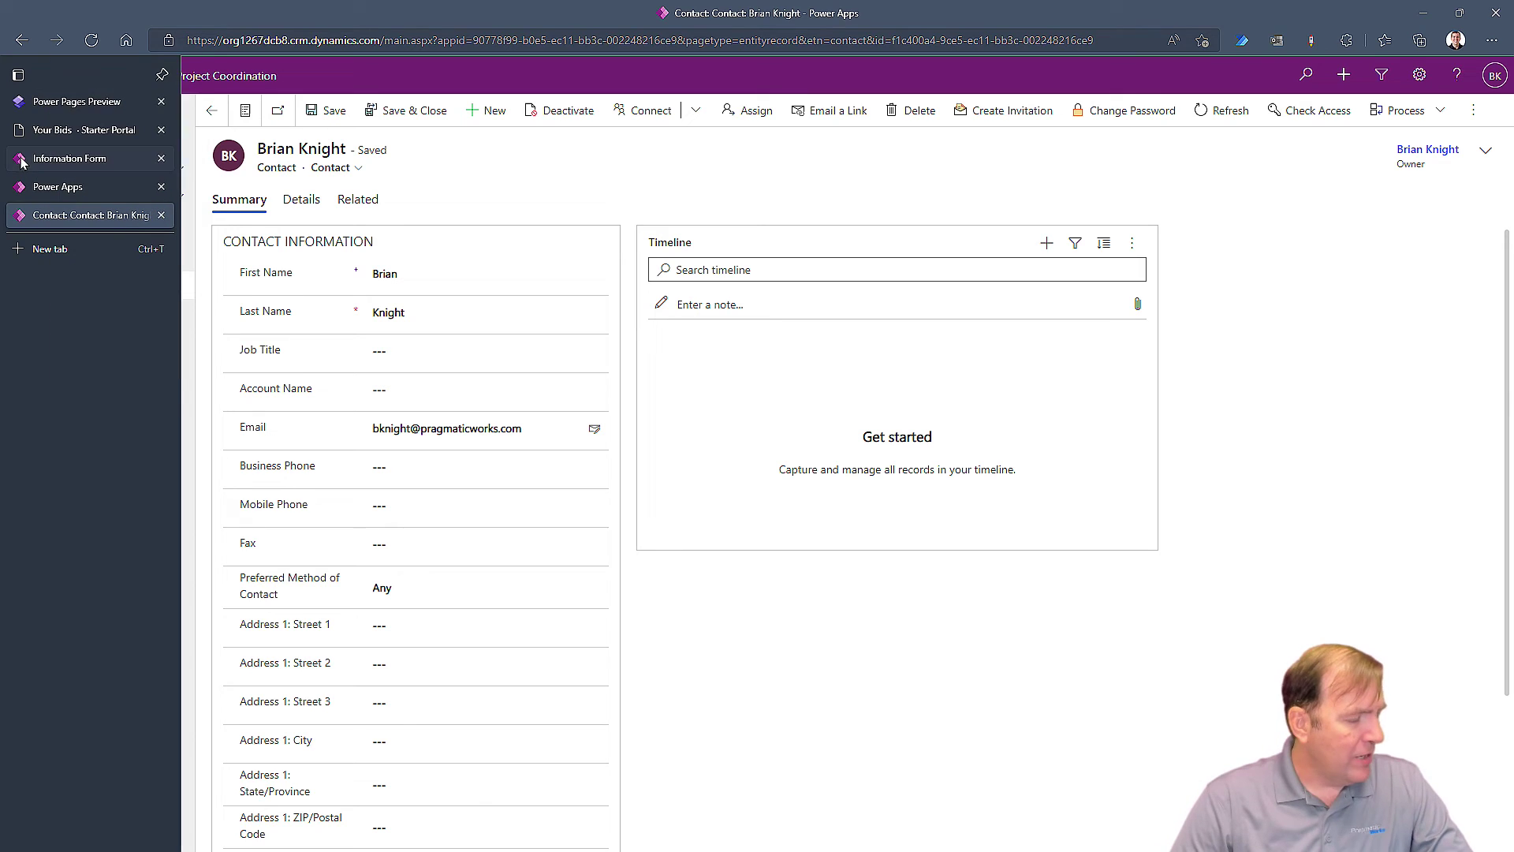
pyautogui.click(86, 104)
pyautogui.click(1388, 111)
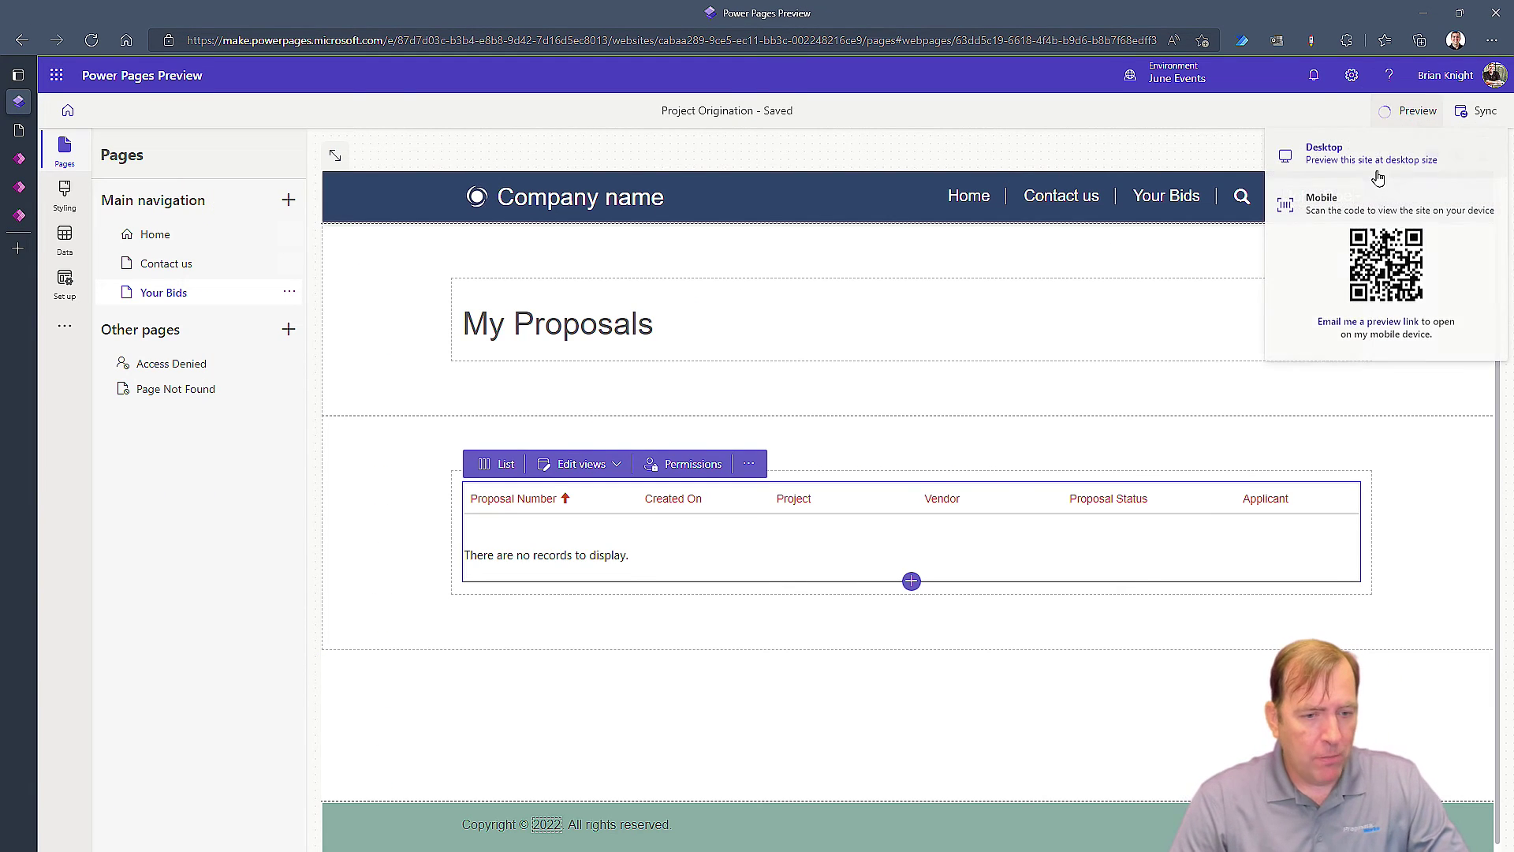
pyautogui.click(1374, 154)
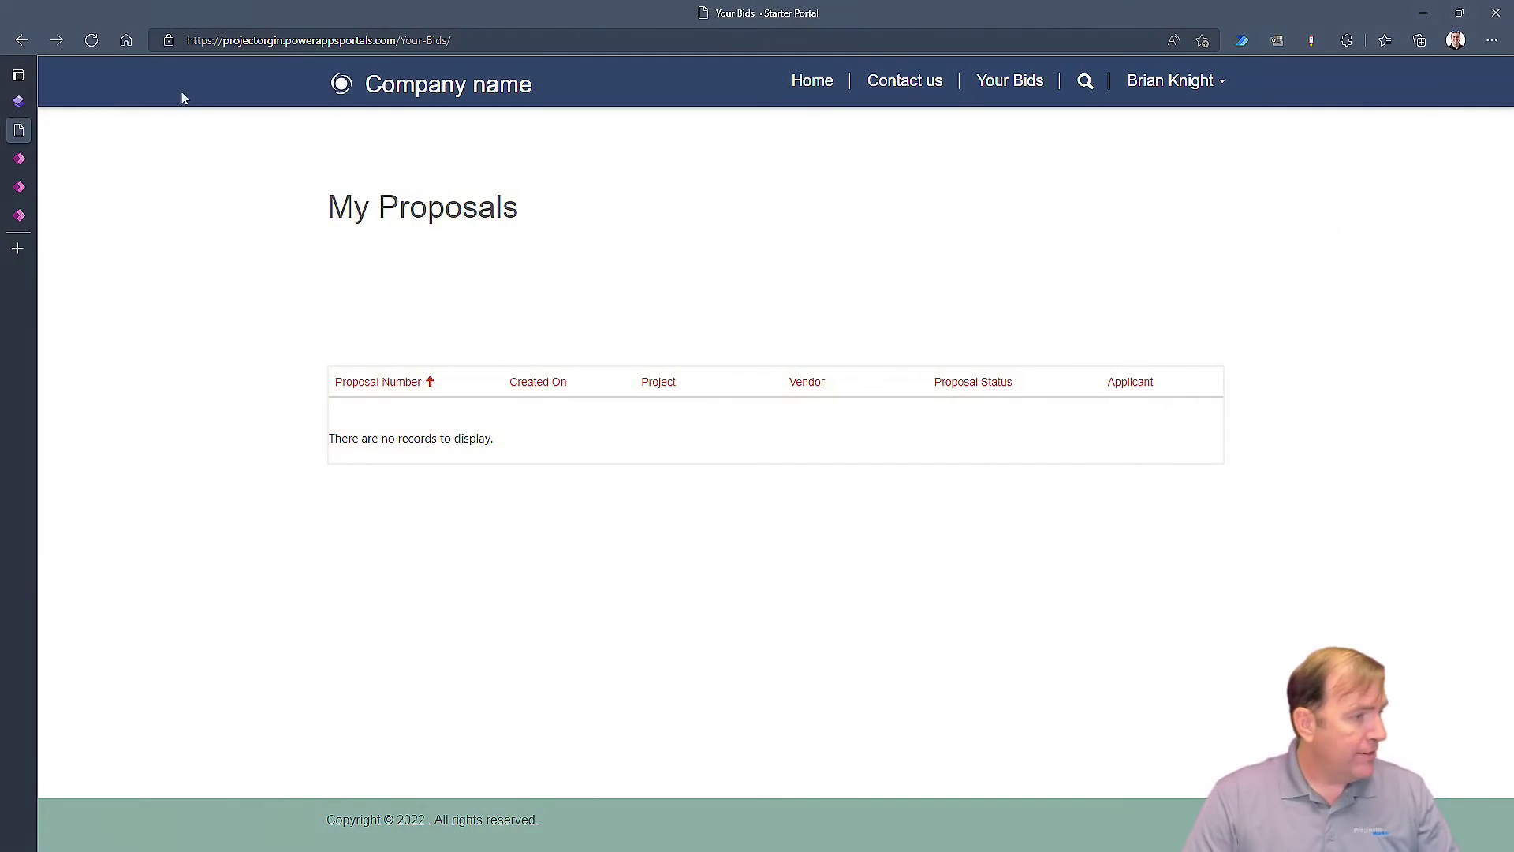
pyautogui.click(18, 101)
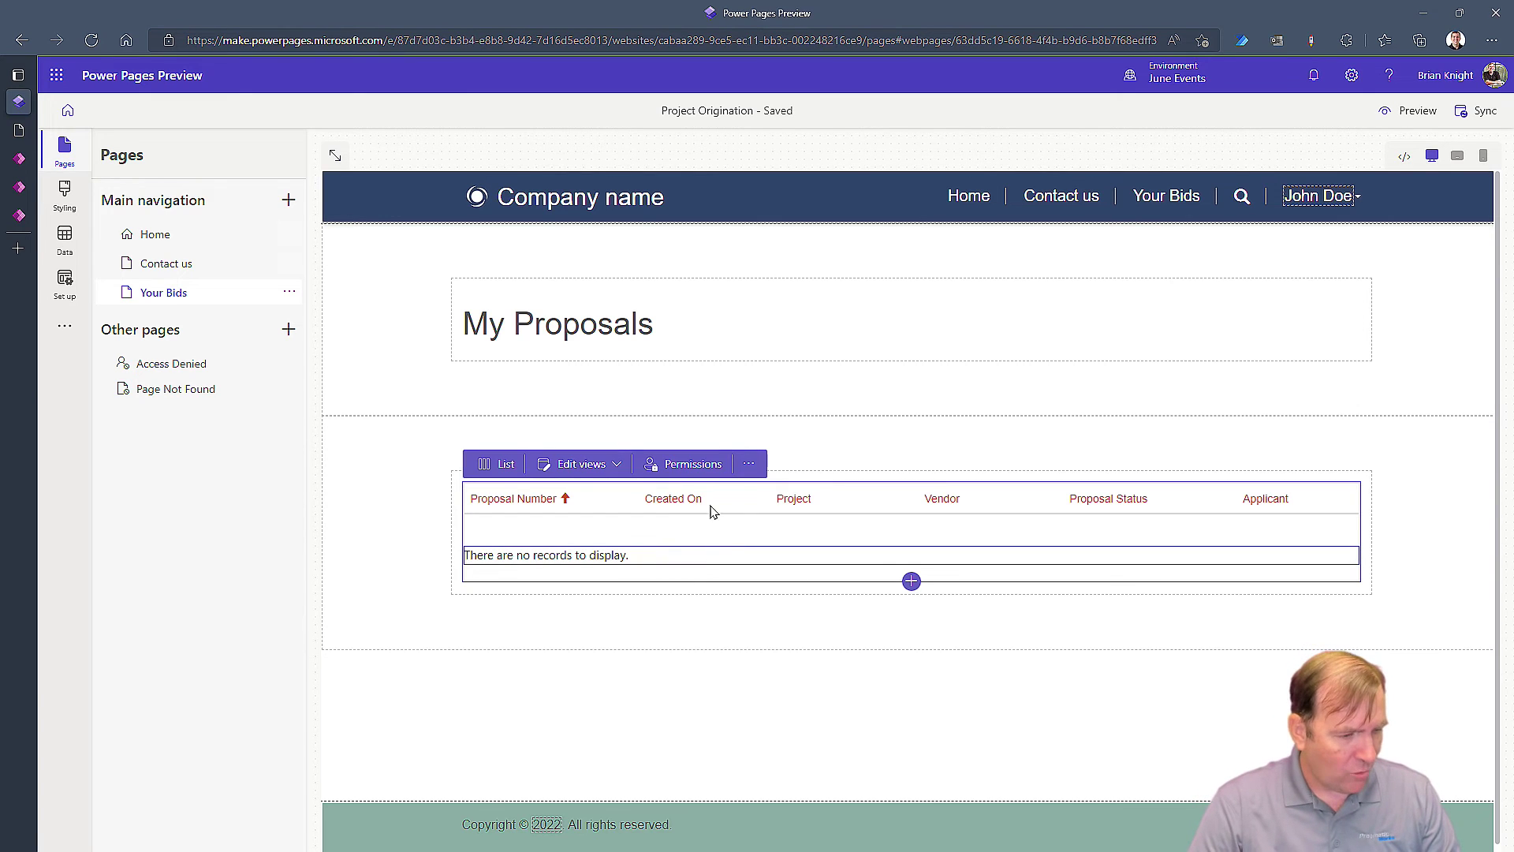
# Switch the Contact - Proposal permission to Account access via pw_pw_proposal_Vendor_account and save it
pyautogui.click(694, 467)
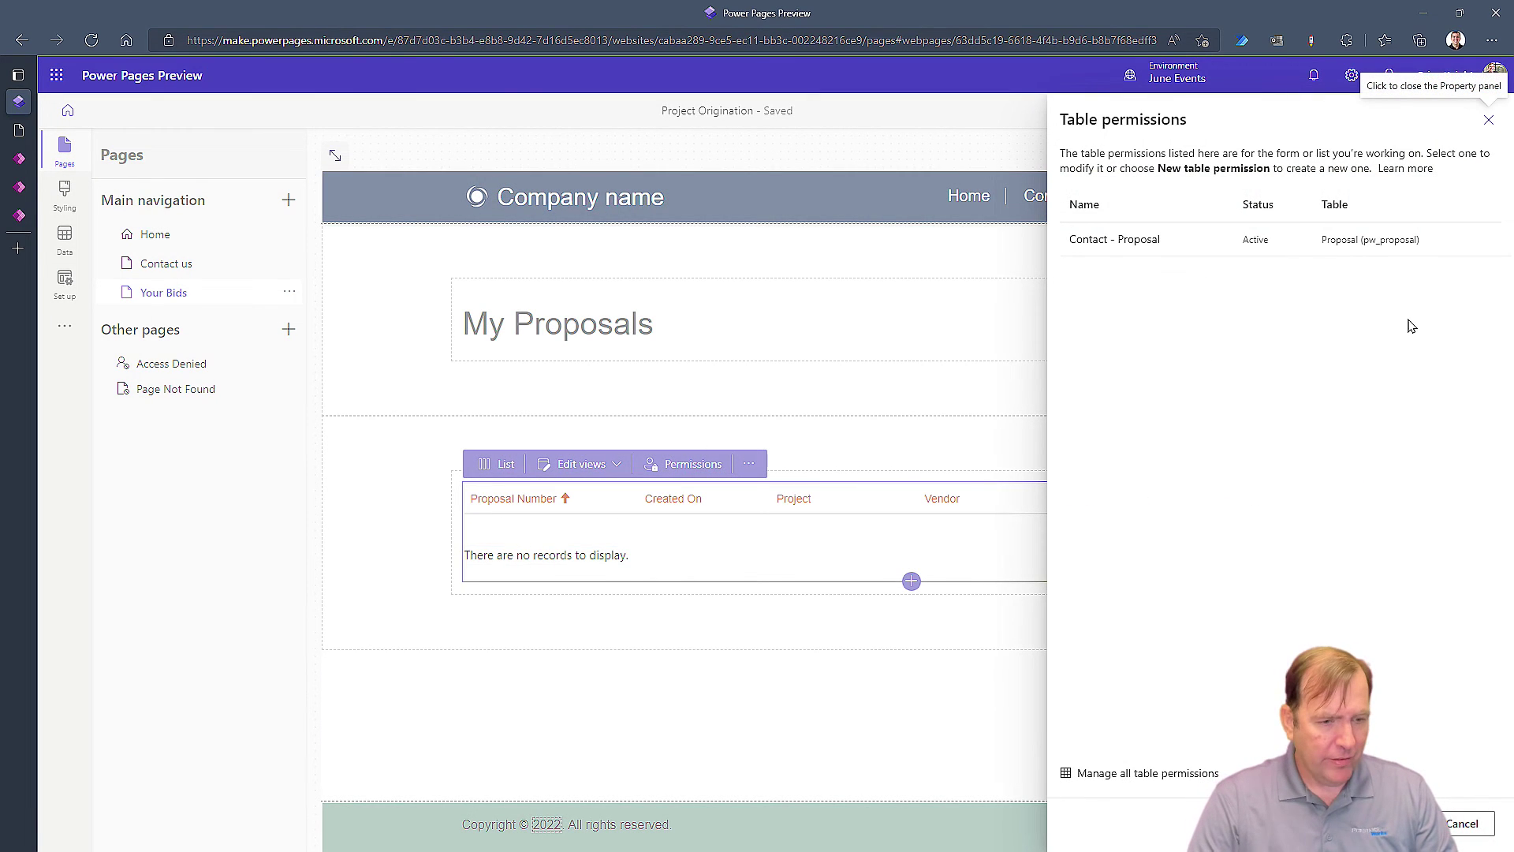
pyautogui.click(1128, 239)
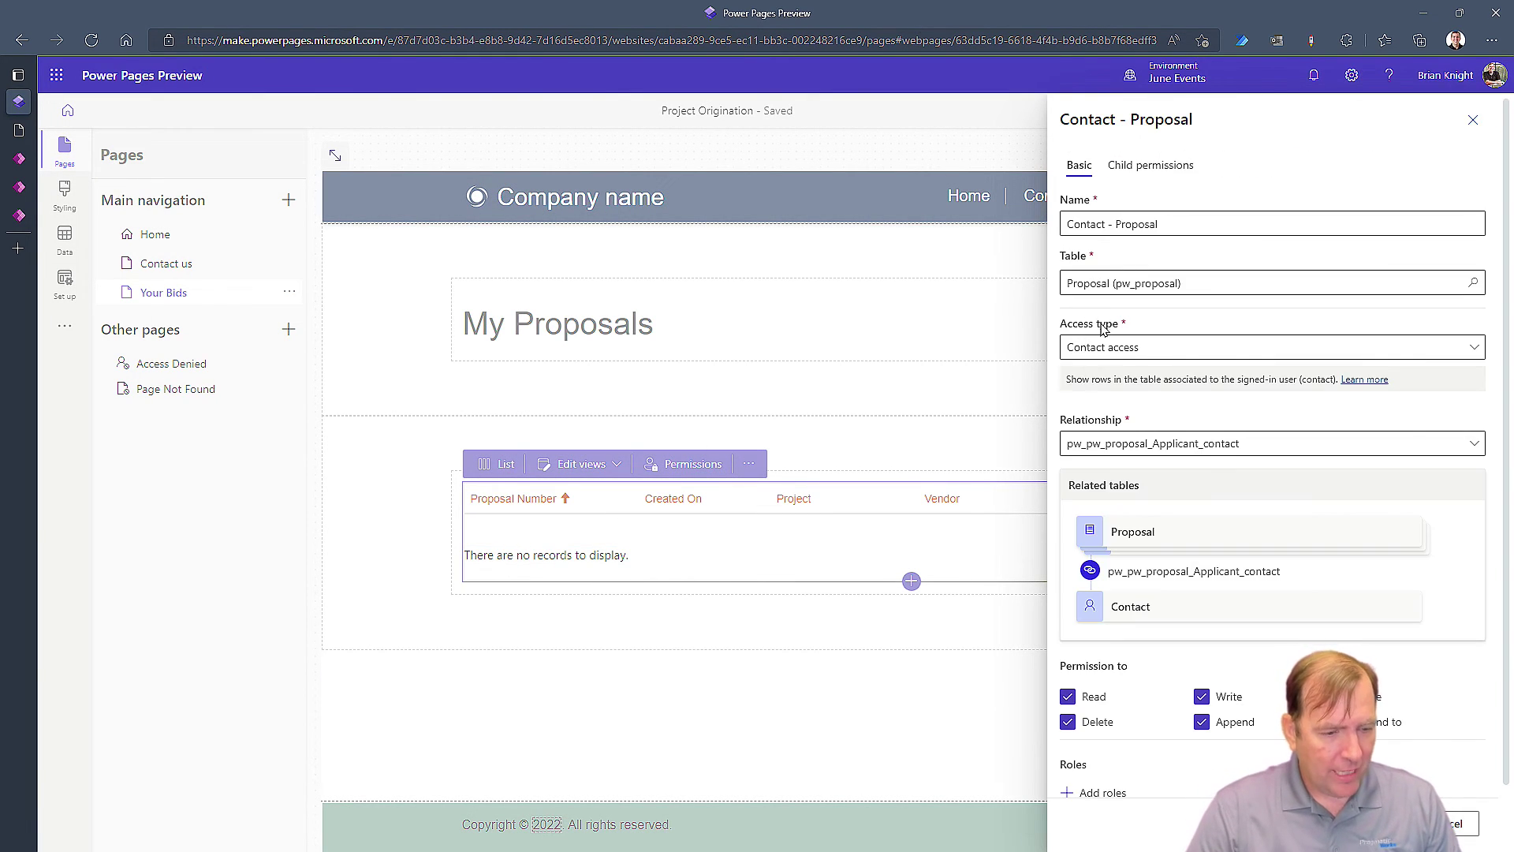
pyautogui.click(1160, 345)
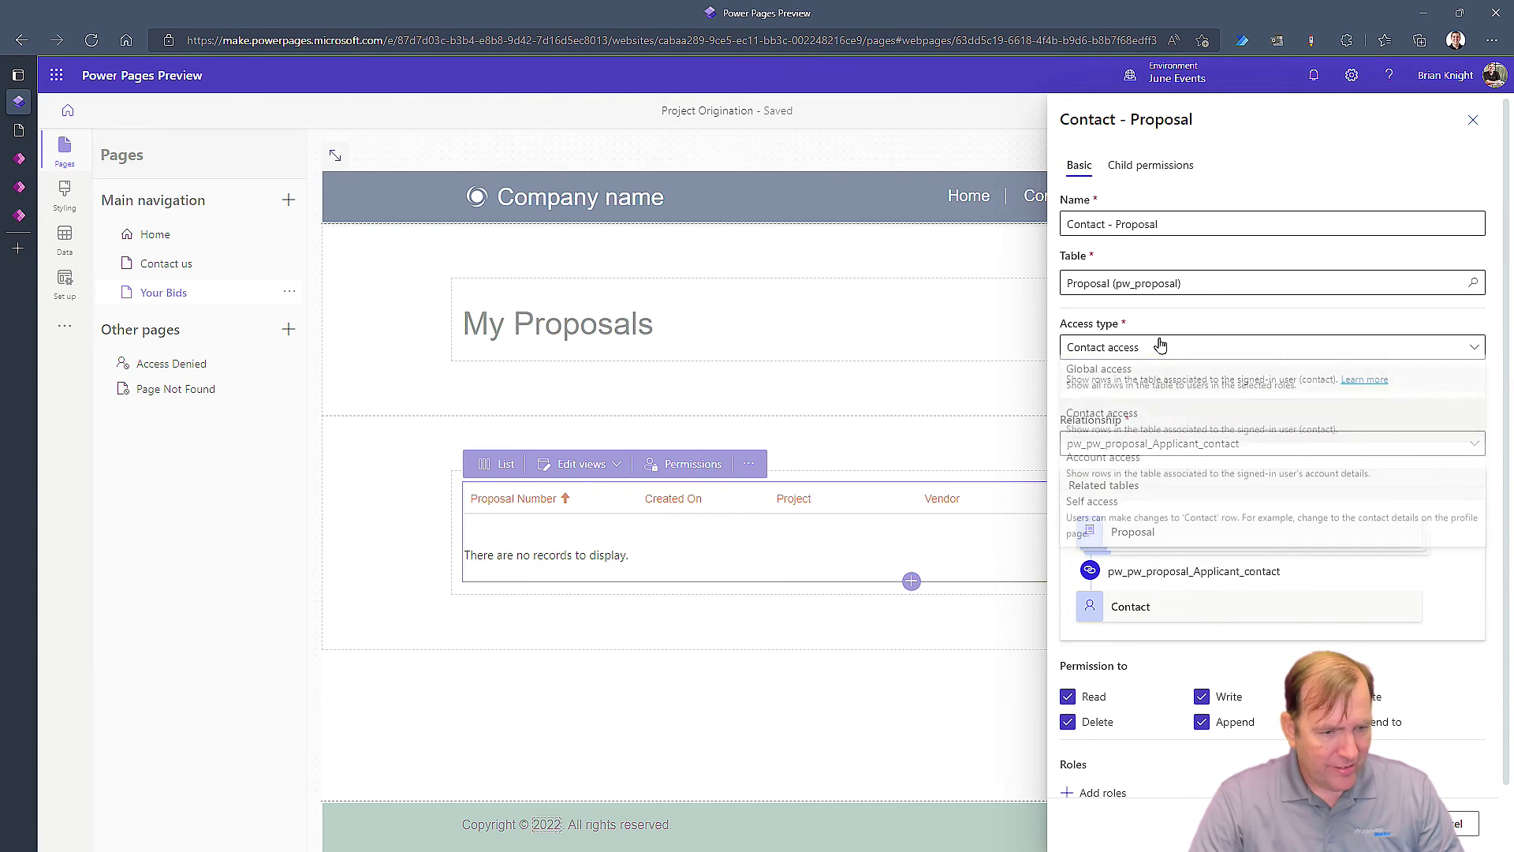
pyautogui.click(1126, 474)
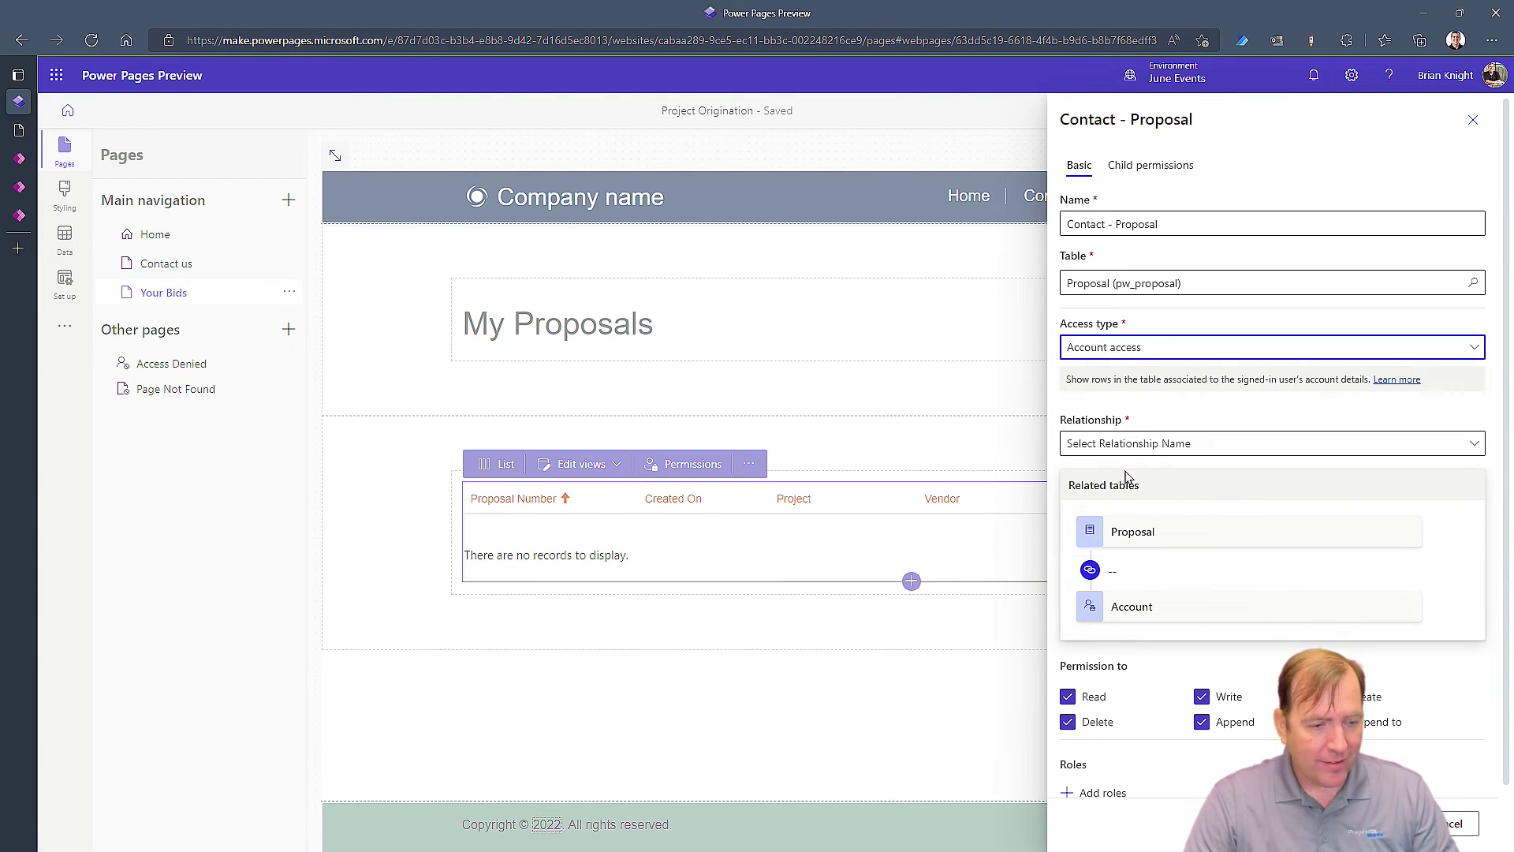
pyautogui.click(1137, 443)
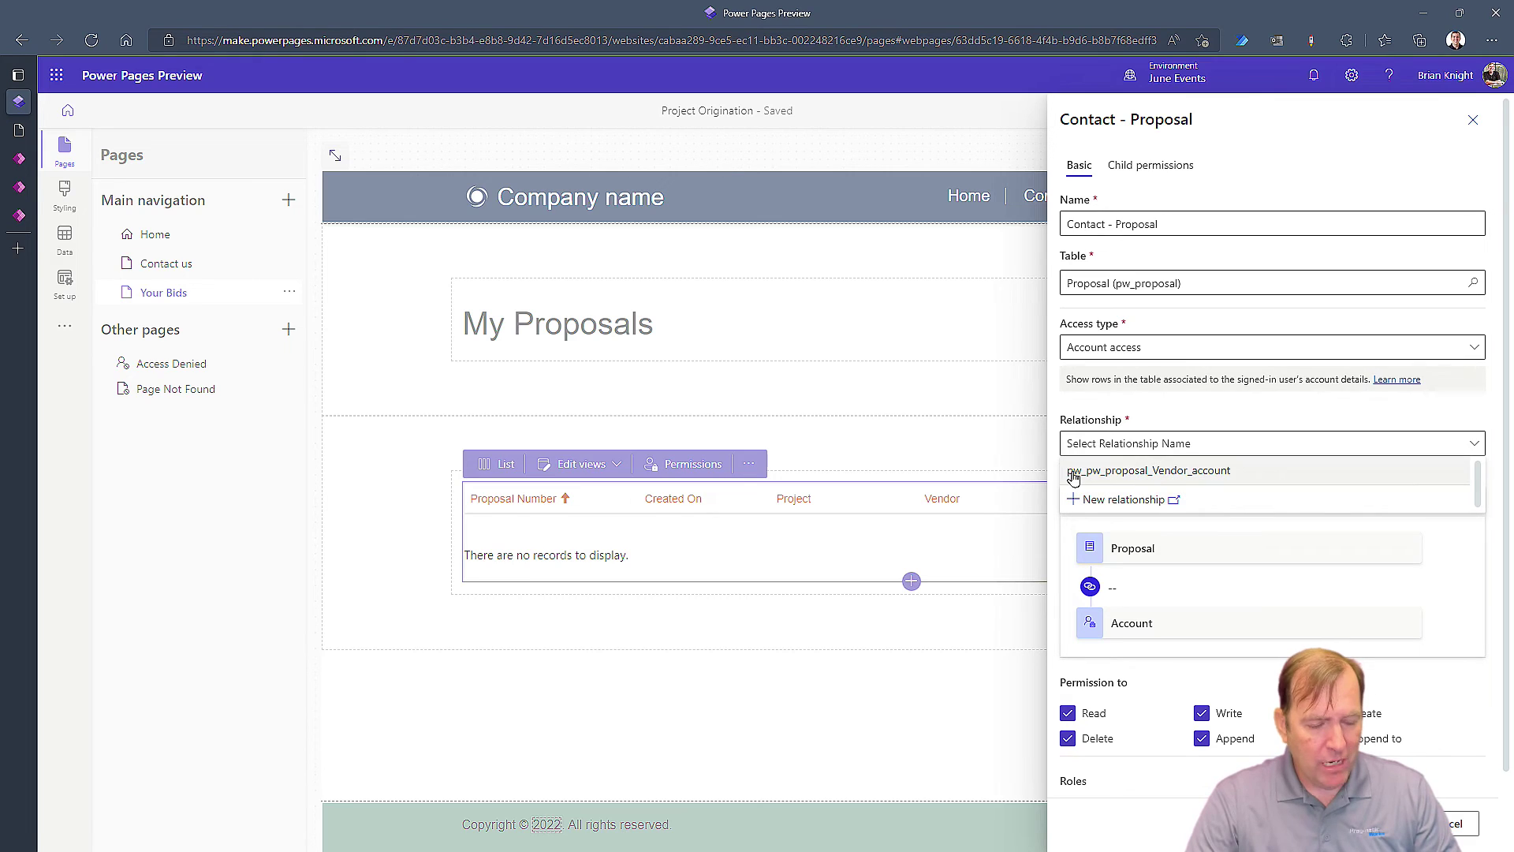
pyautogui.click(1125, 473)
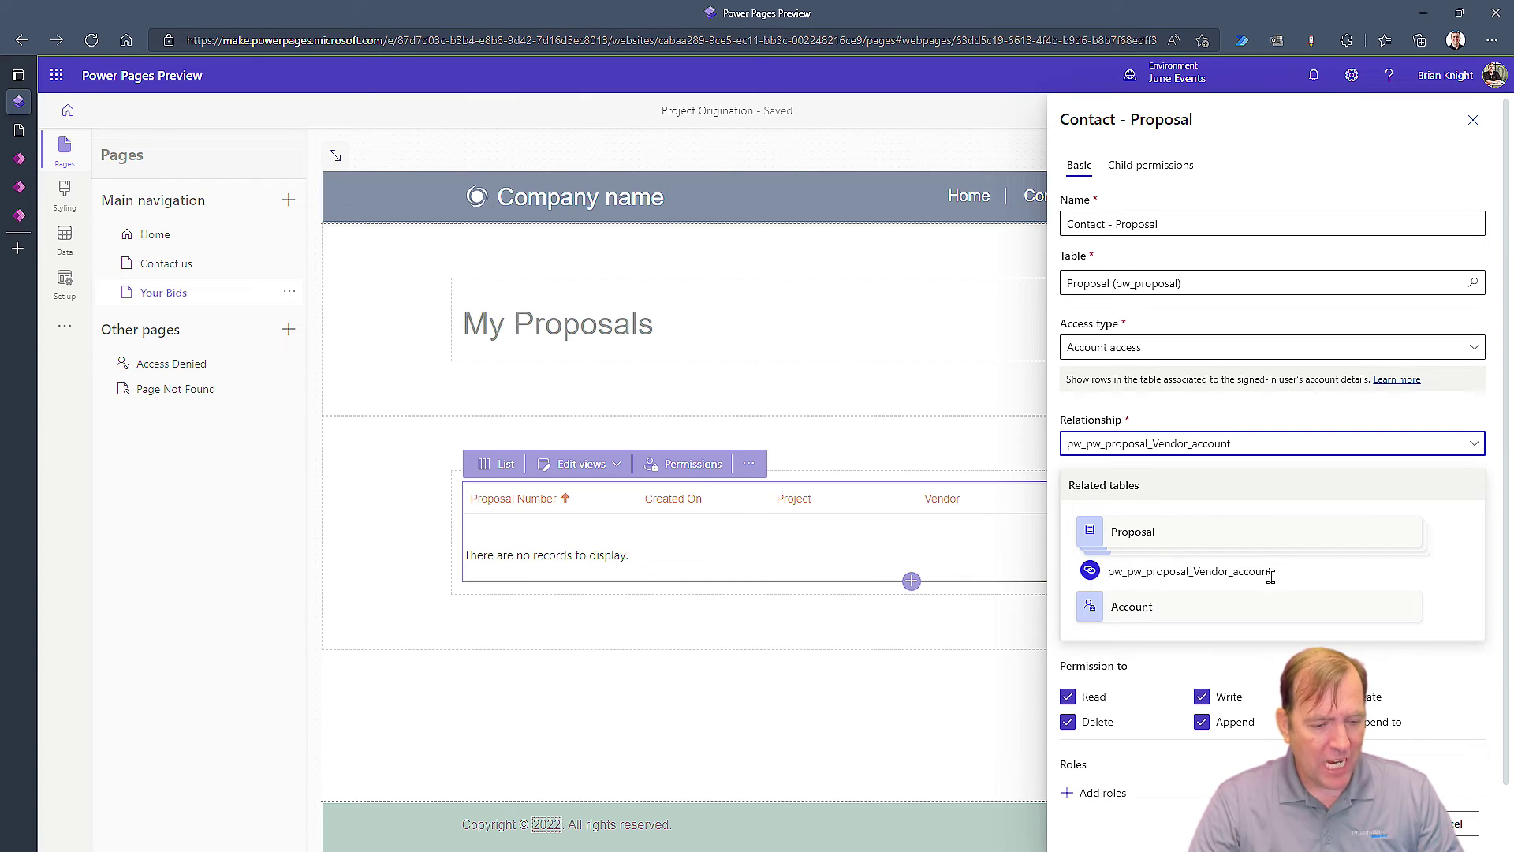
pyautogui.moveTo(1271, 577); pyautogui.dragTo(1107, 571)
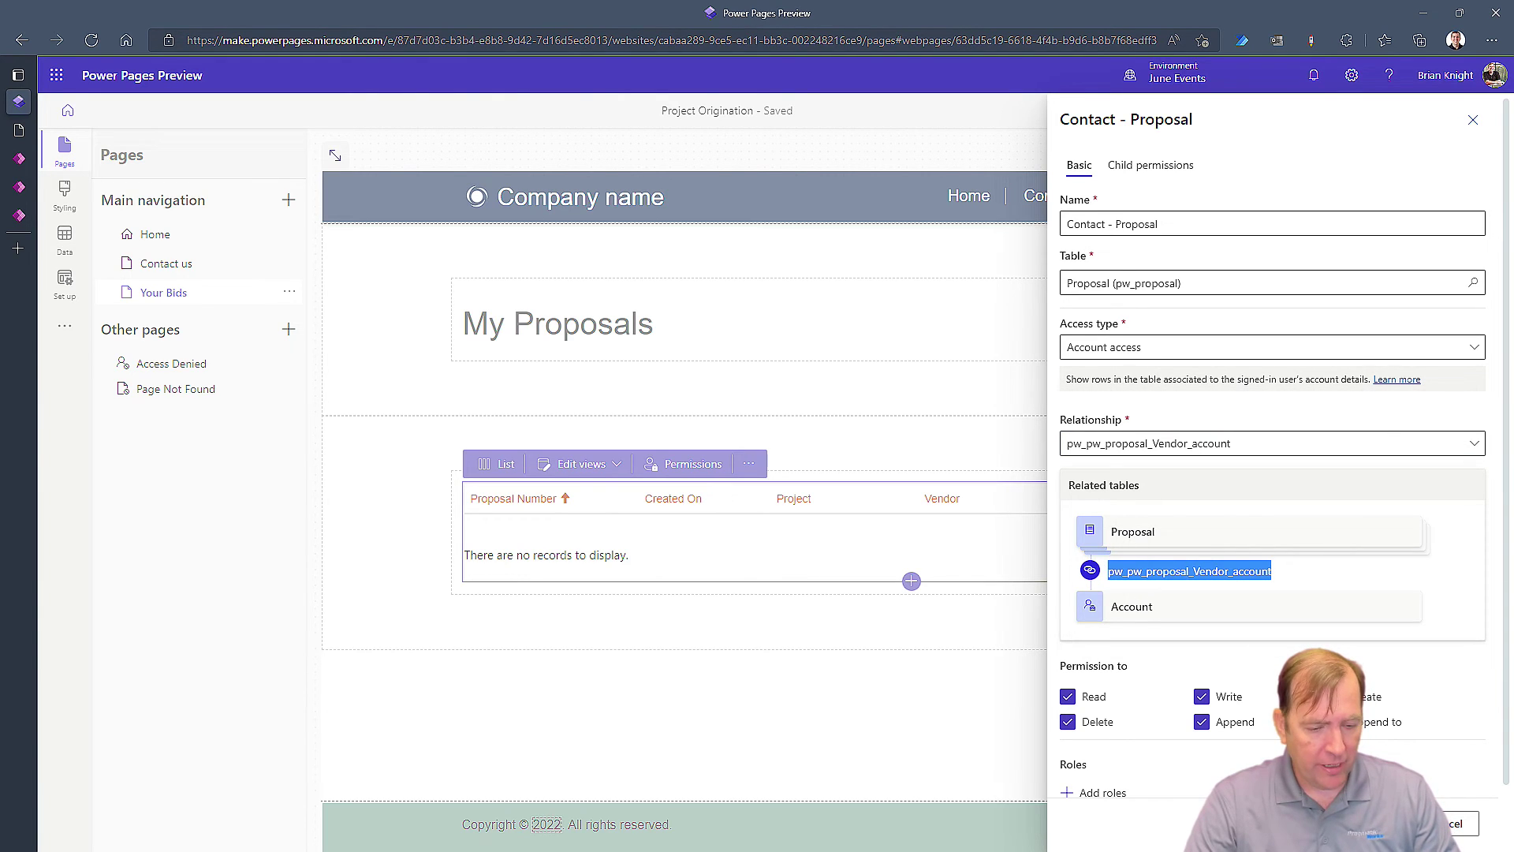
pyautogui.scroll(-1, 1273, 474)
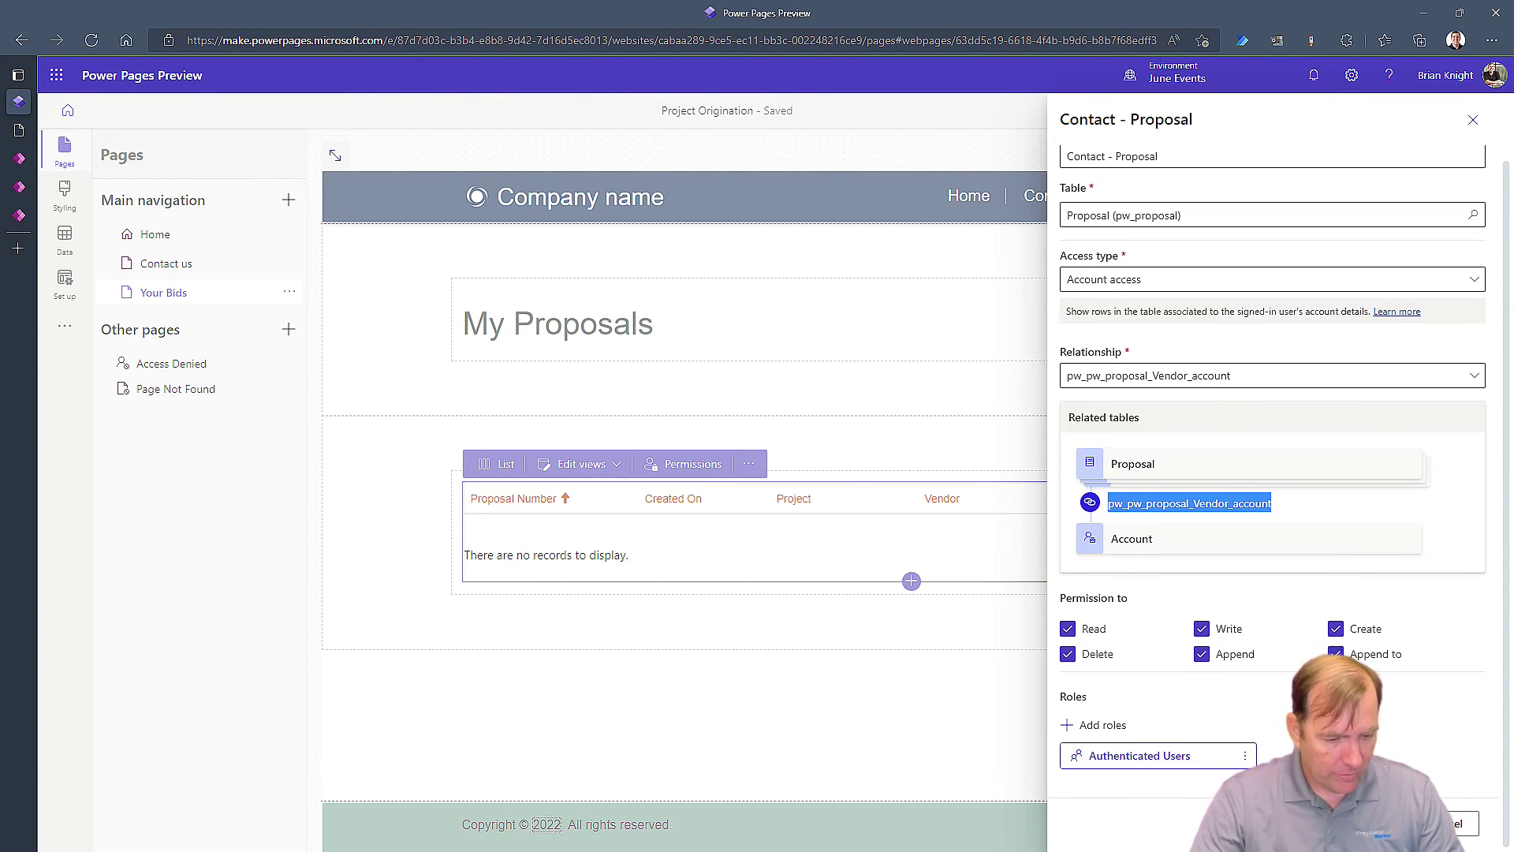
pyautogui.click(1399, 824)
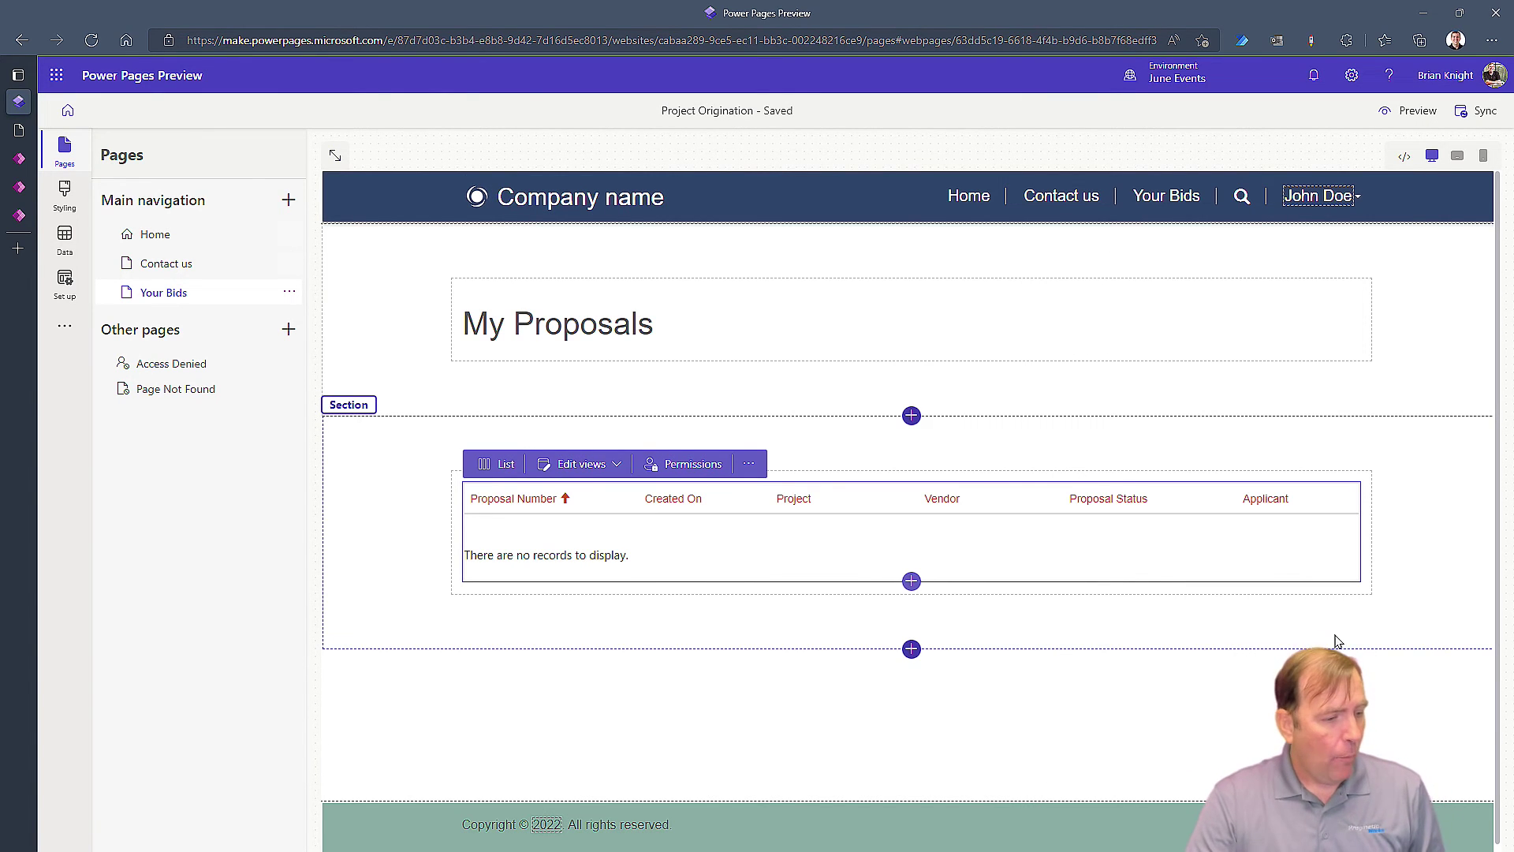
# Preview Your Bids on desktop again, still empty, then return to the portal user's contact in Power Apps
pyautogui.click(1415, 111)
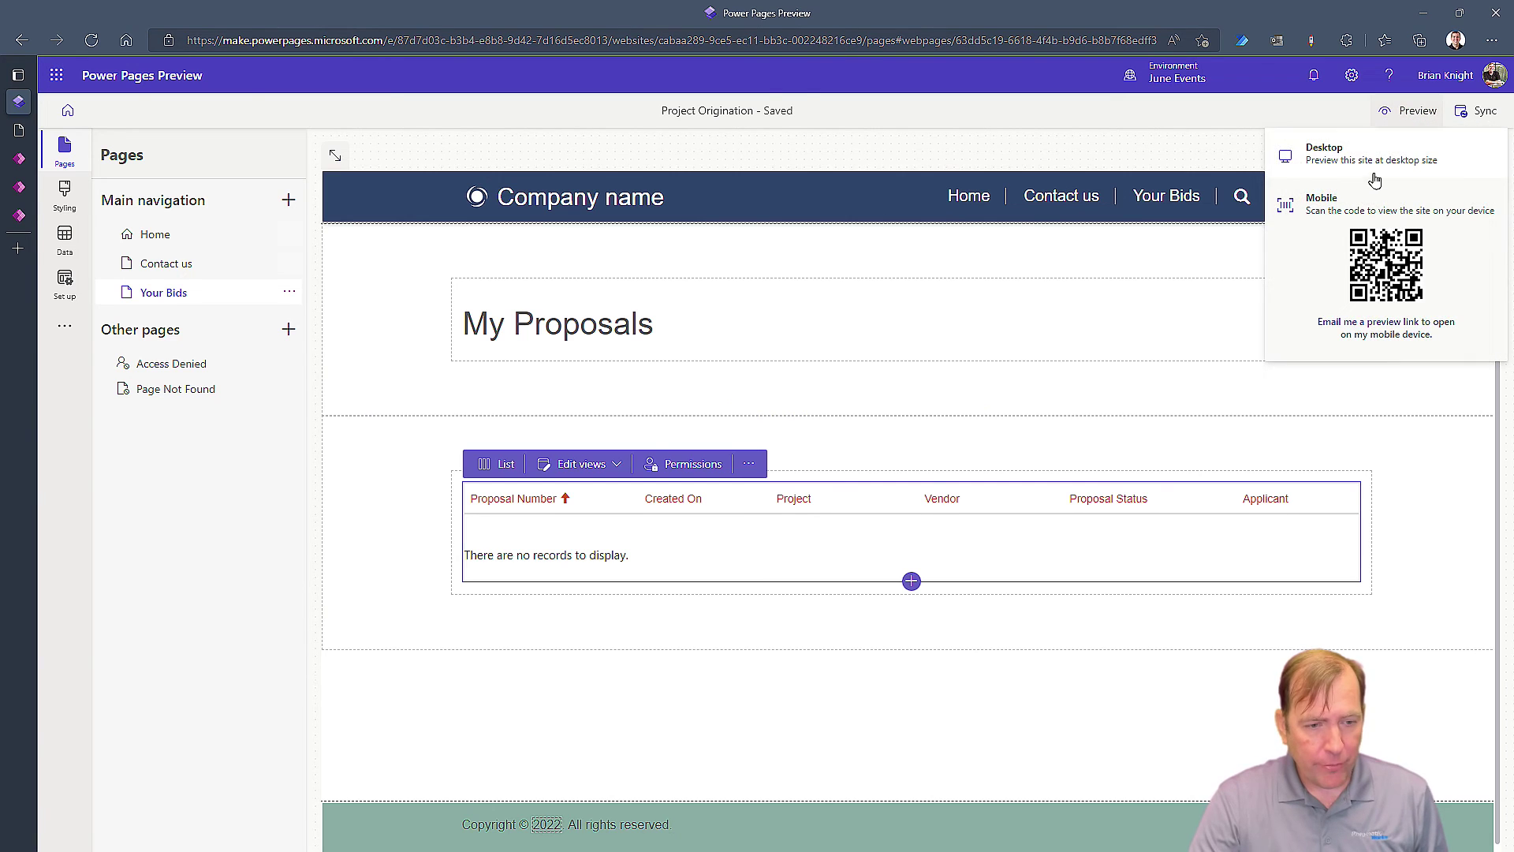
pyautogui.click(1375, 177)
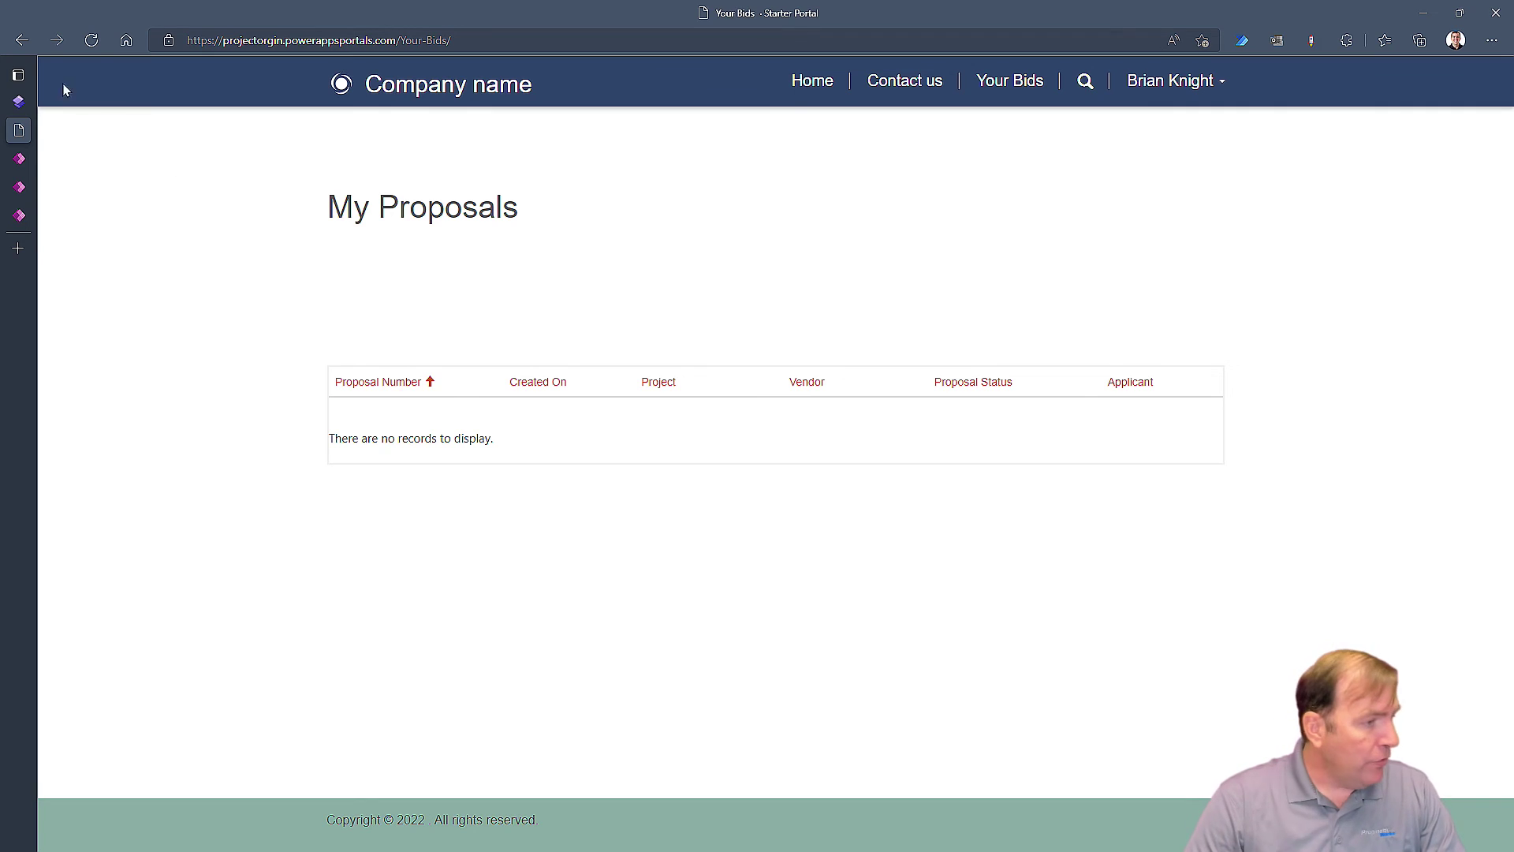
pyautogui.moveTo(47, 132)
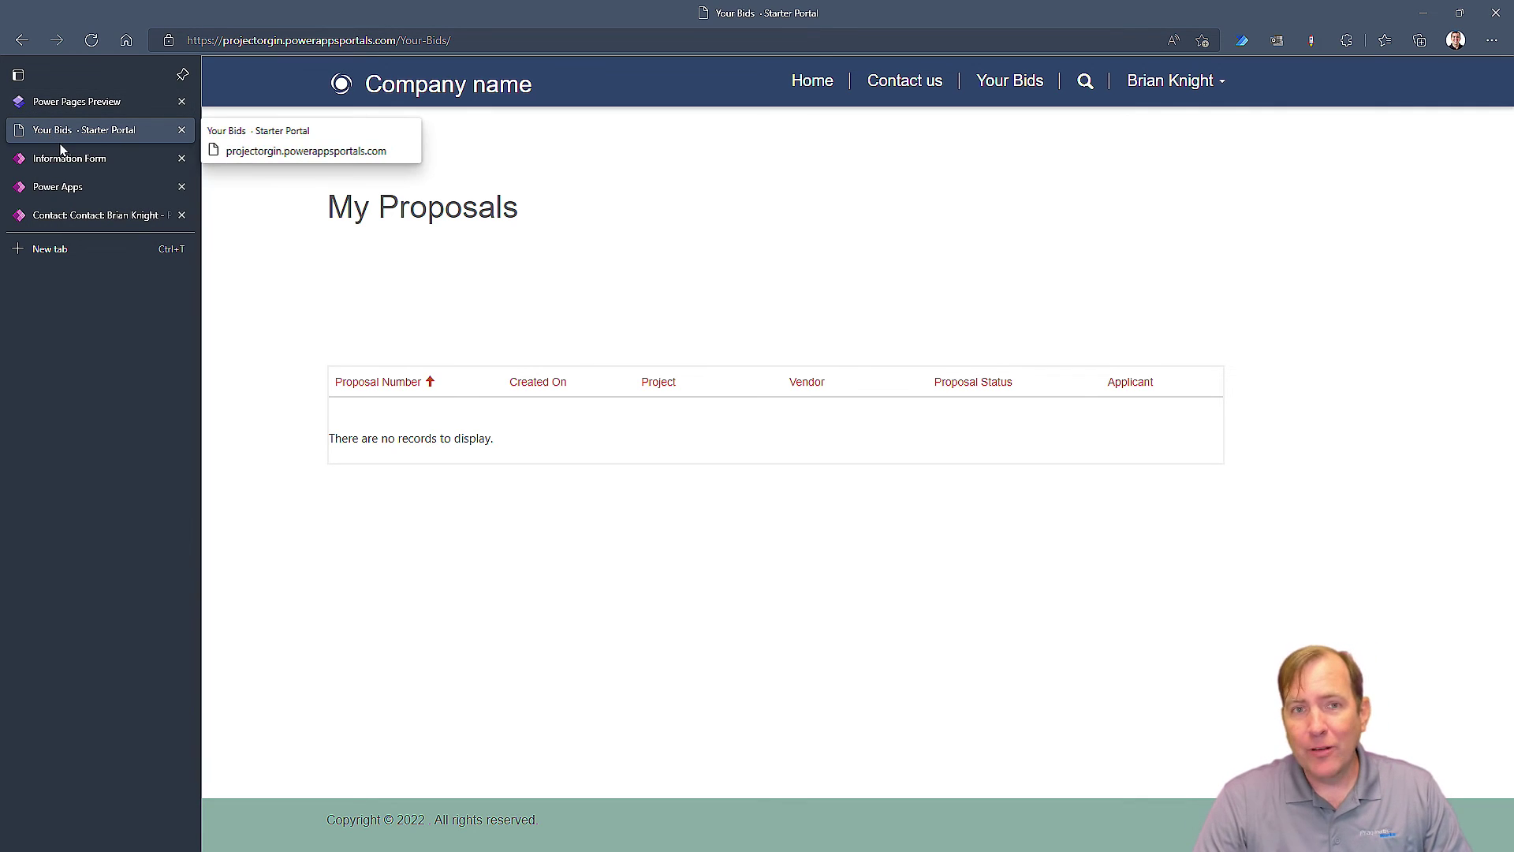
pyautogui.click(80, 213)
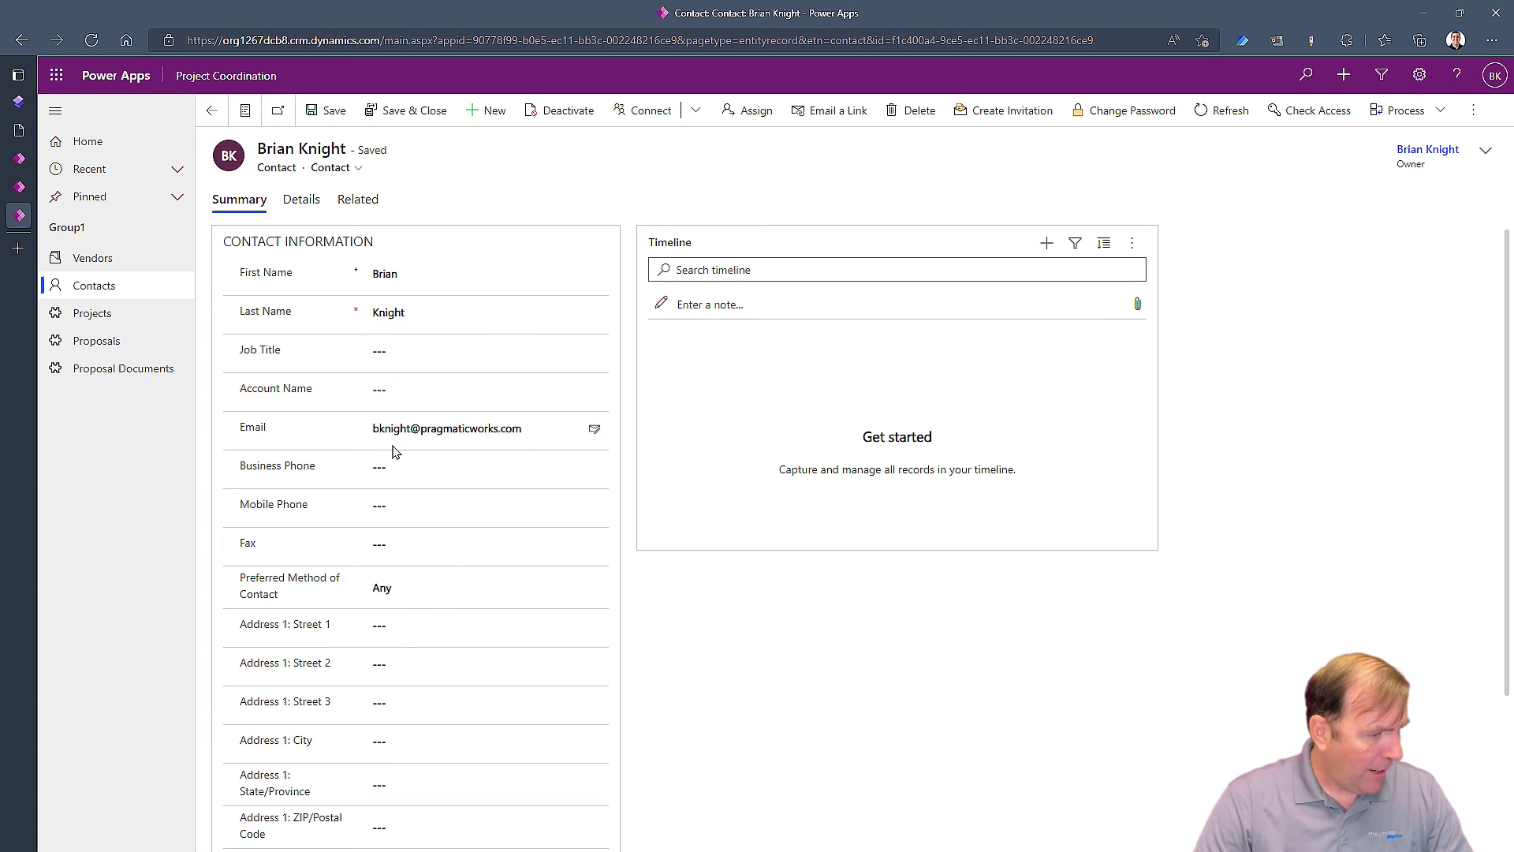
# Set the contact's Account Name to Crappy Cars Inc, save it, and close back to the contacts list
pyautogui.click(520, 400)
pyautogui.click(599, 391)
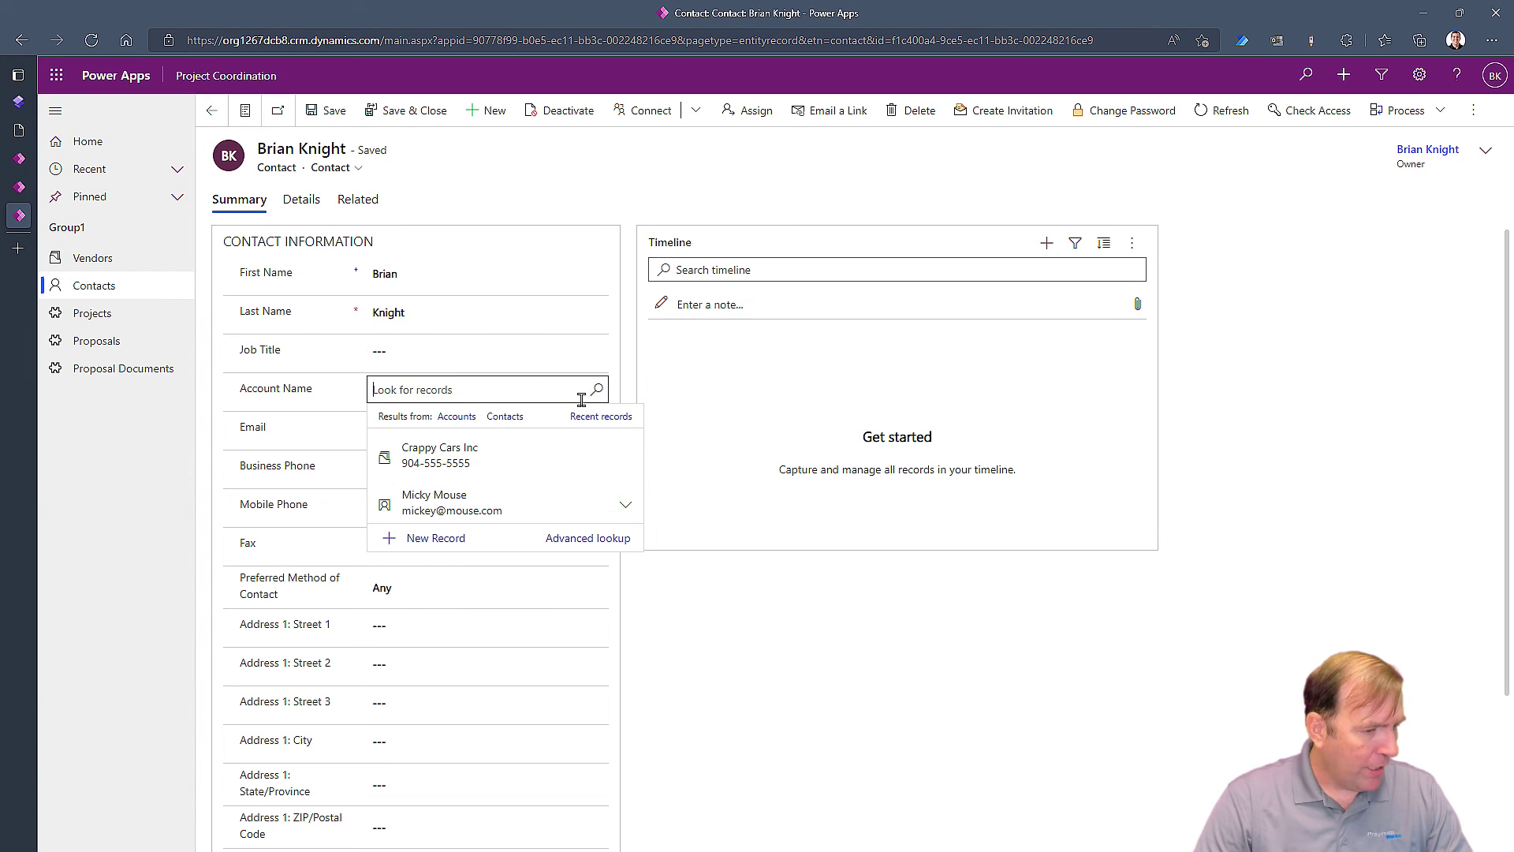
pyautogui.click(425, 445)
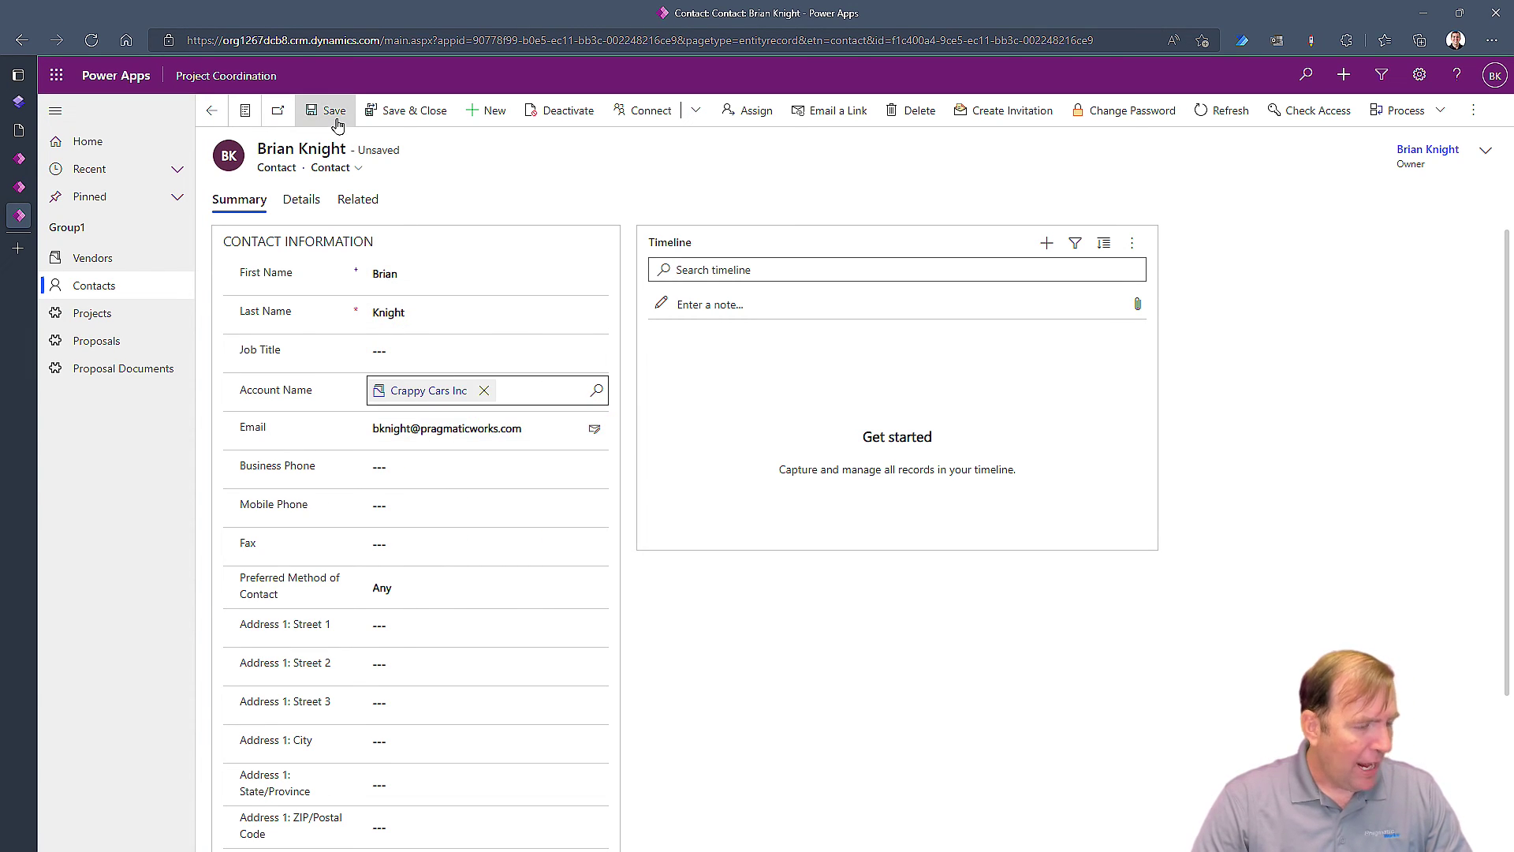
pyautogui.click(330, 110)
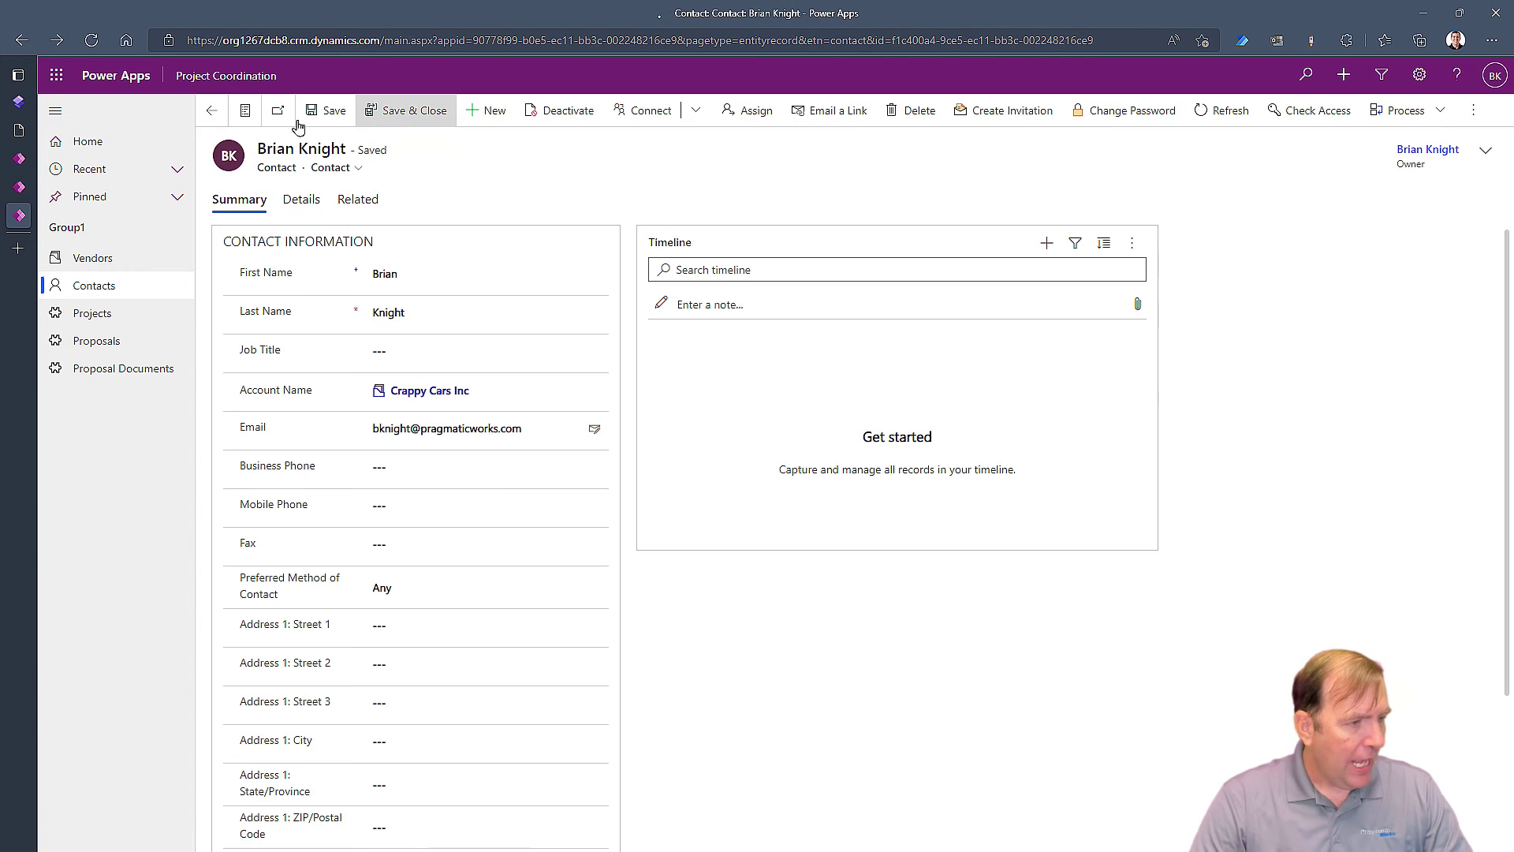
pyautogui.click(400, 115)
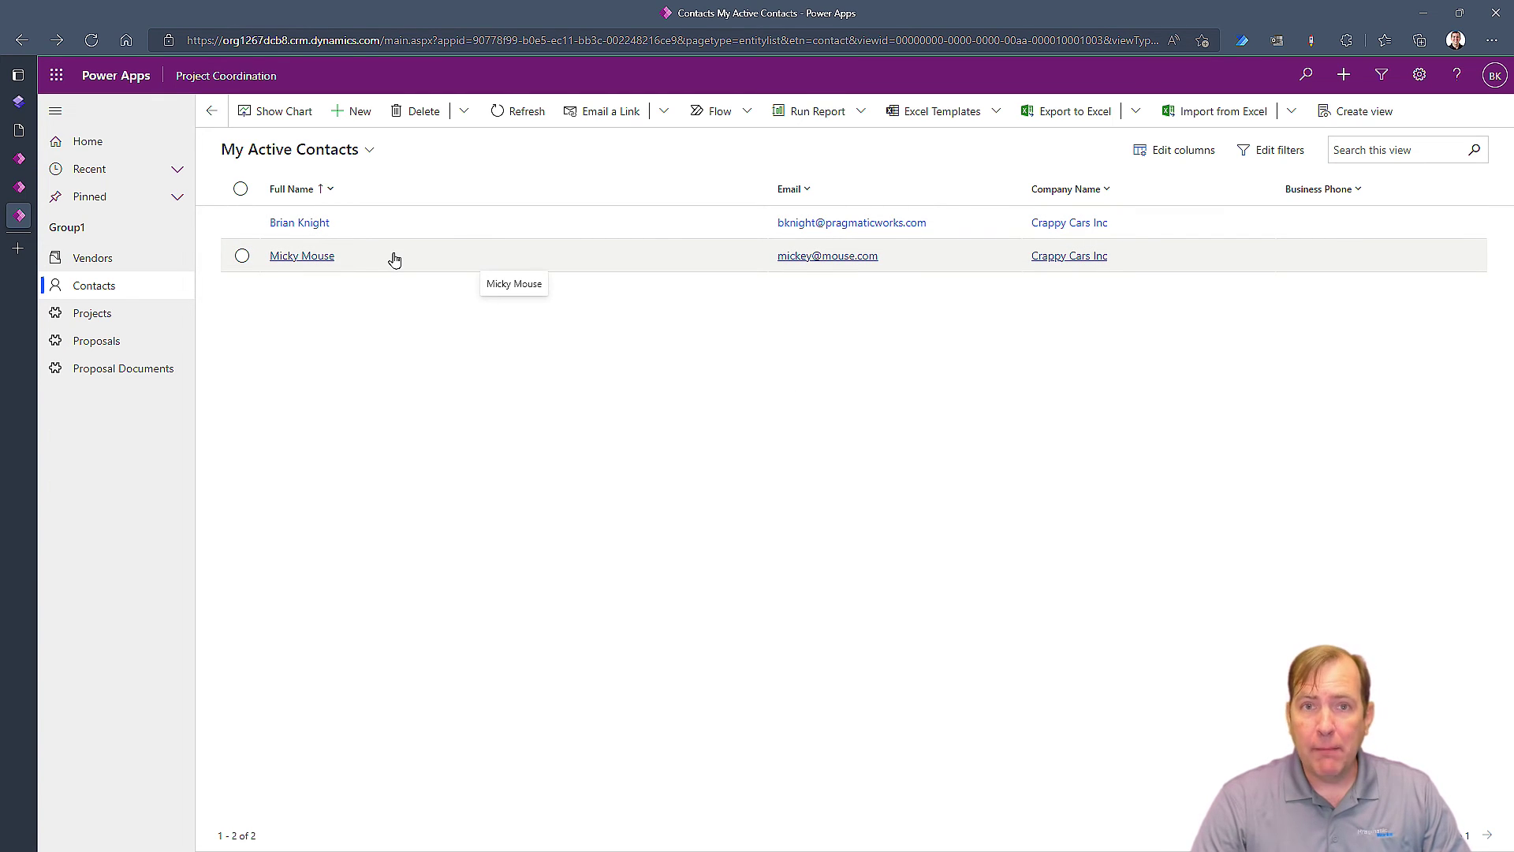
pyautogui.click(21, 163)
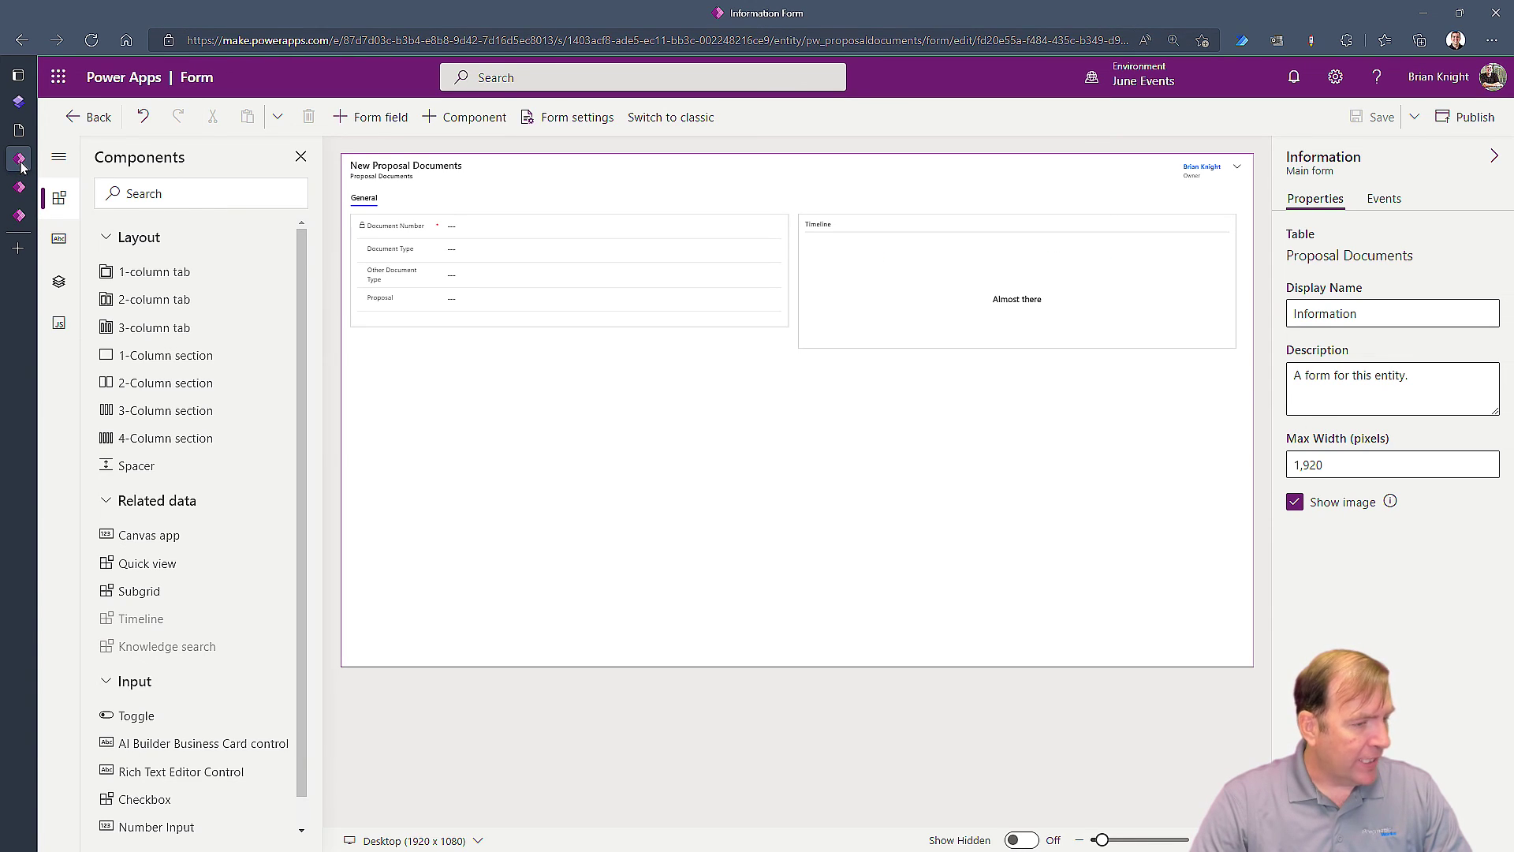
# Preview the site at desktop size to confirm Your Bids lists proposal P-1000, then return to Power Apps
pyautogui.click(20, 190)
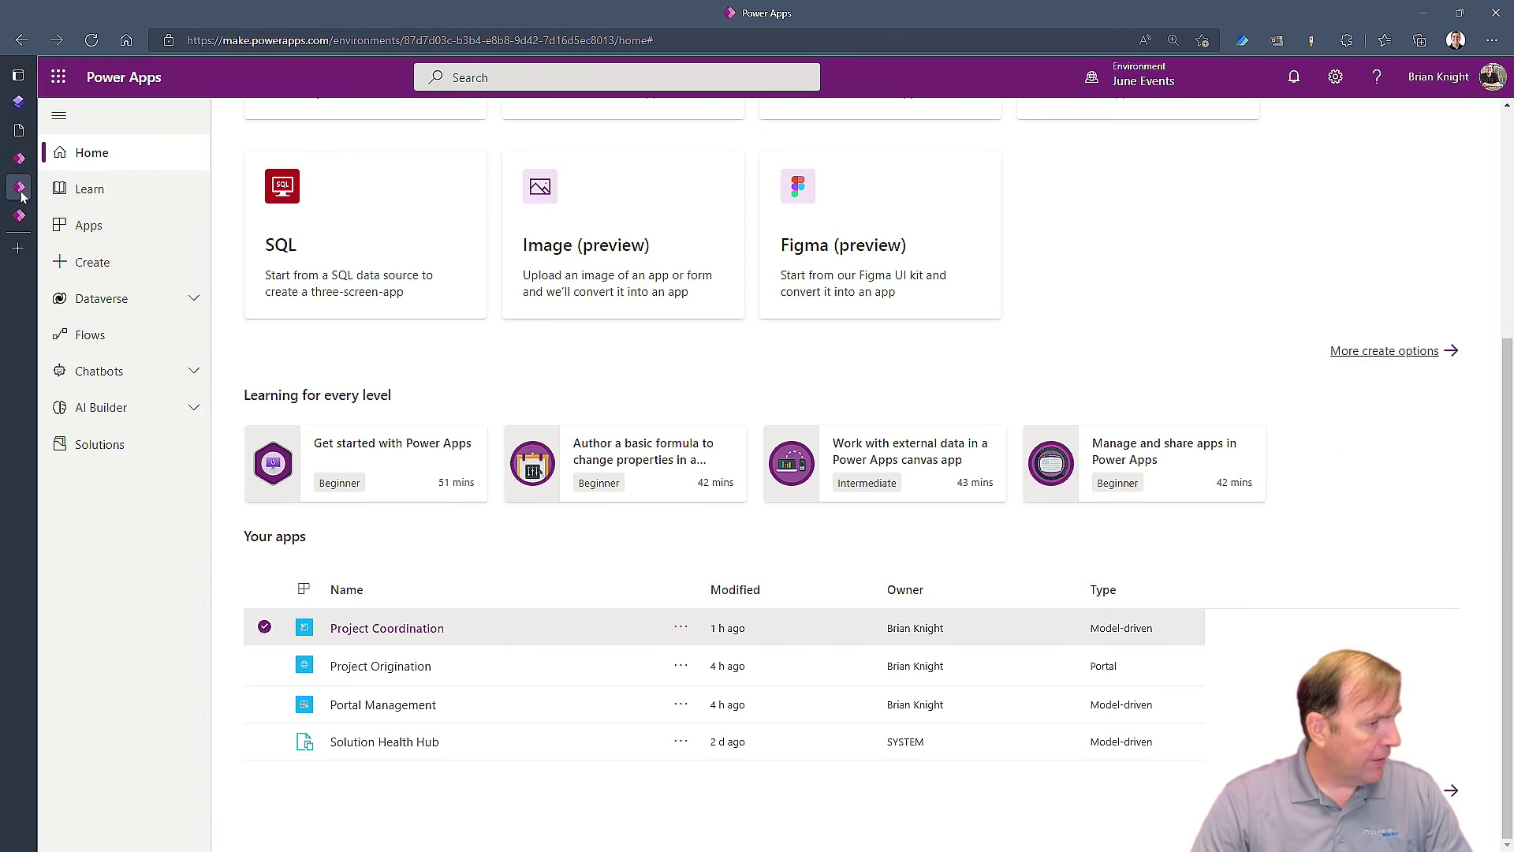
pyautogui.click(18, 103)
pyautogui.click(1410, 111)
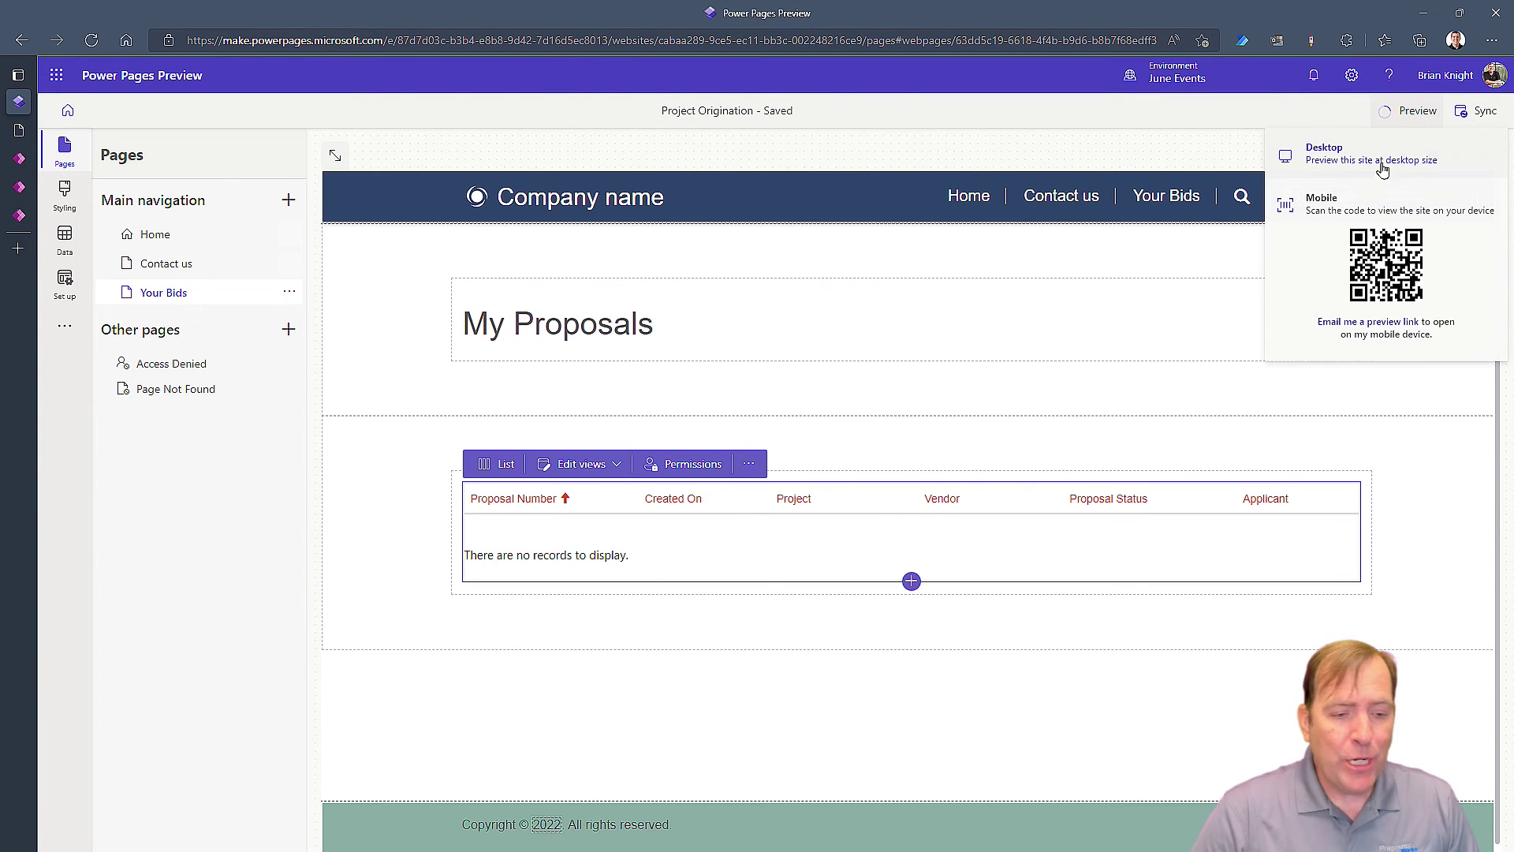
pyautogui.click(1365, 159)
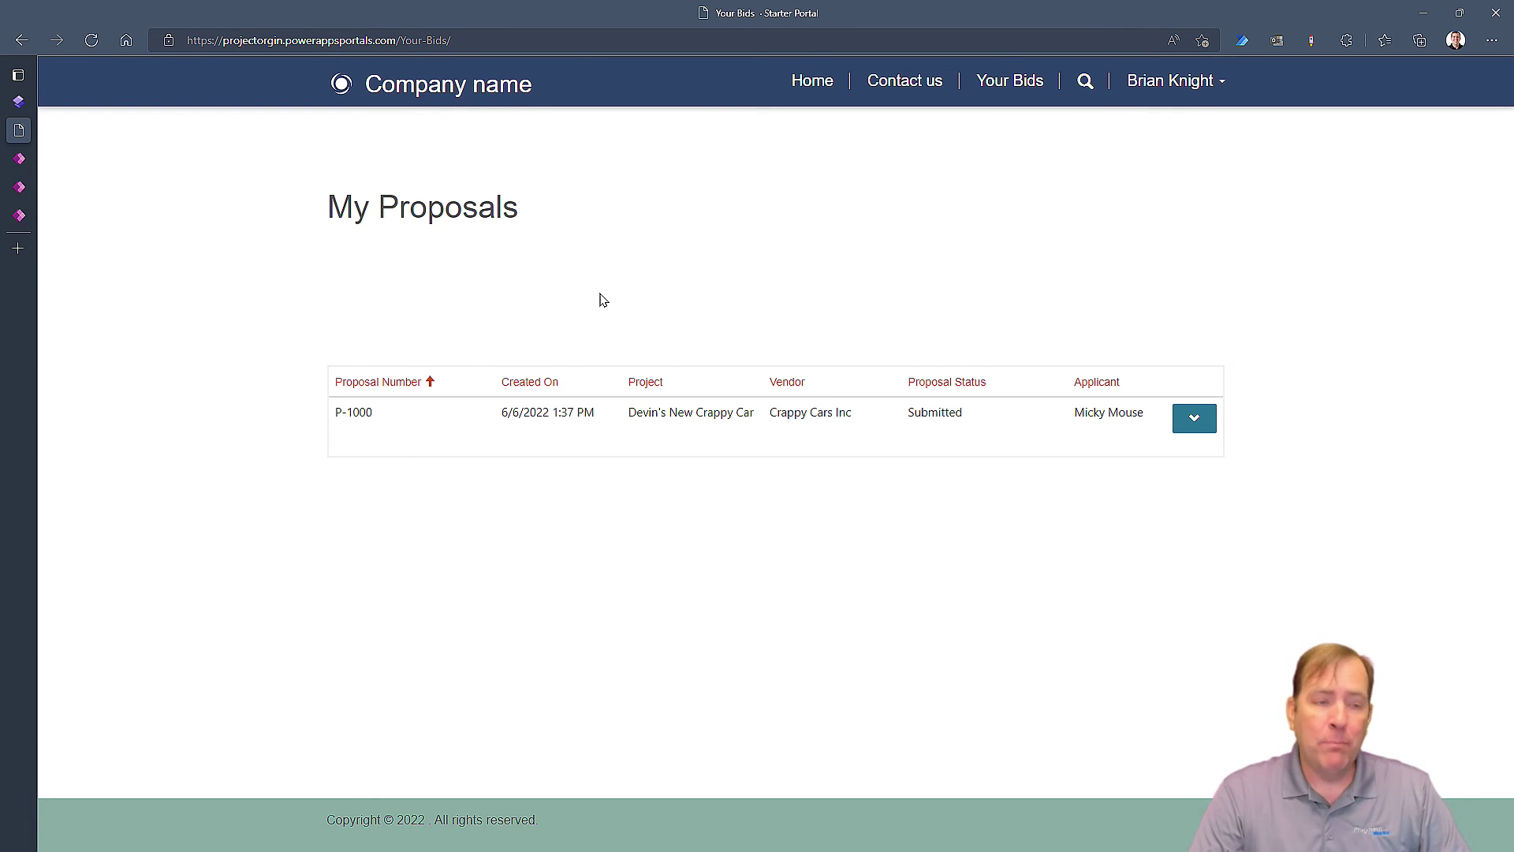
pyautogui.click(19, 215)
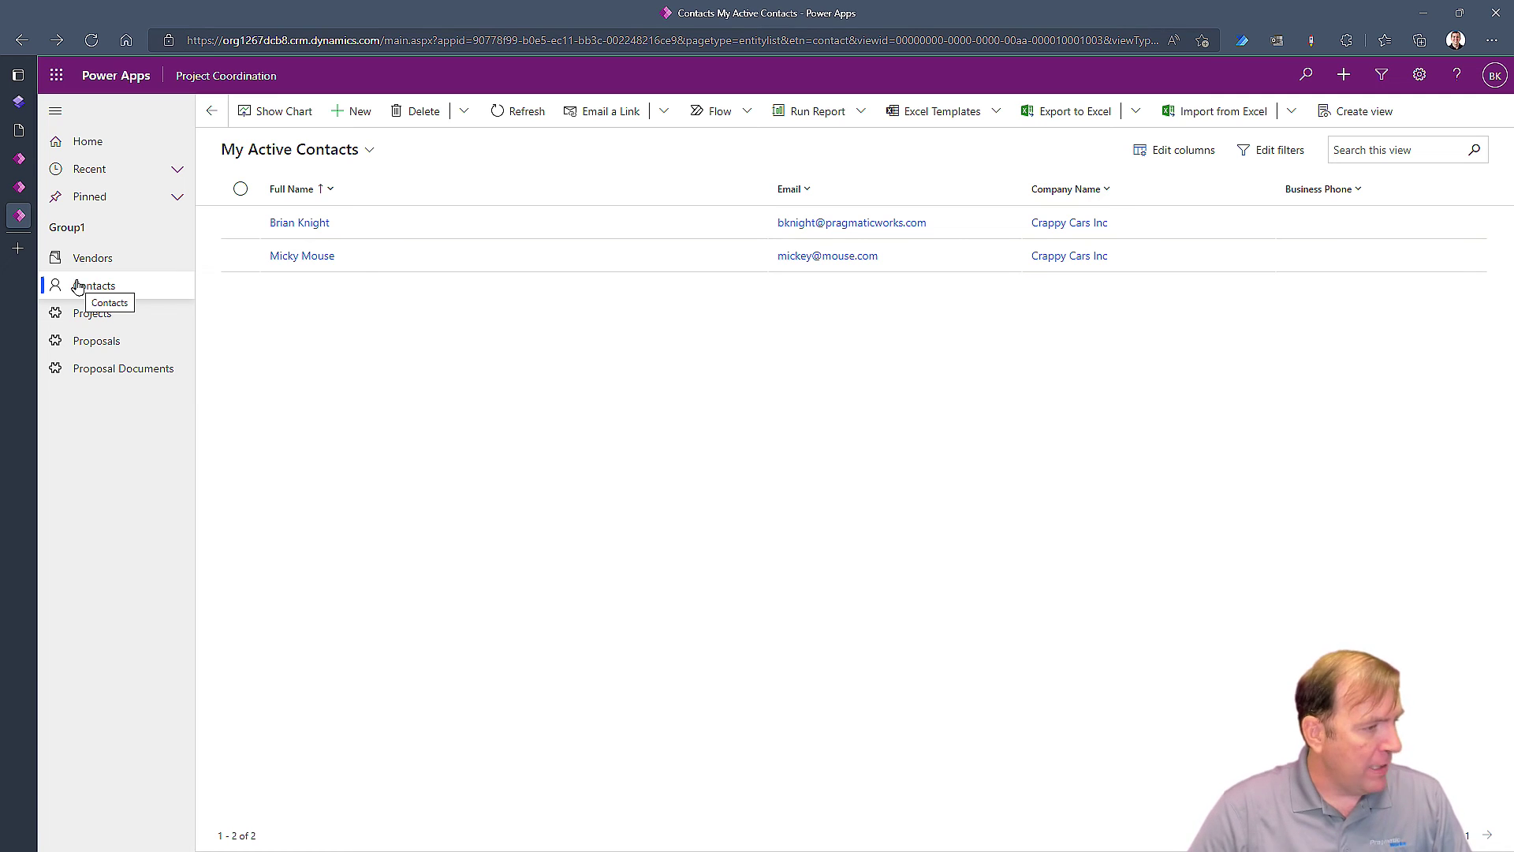
pyautogui.click(32, 187)
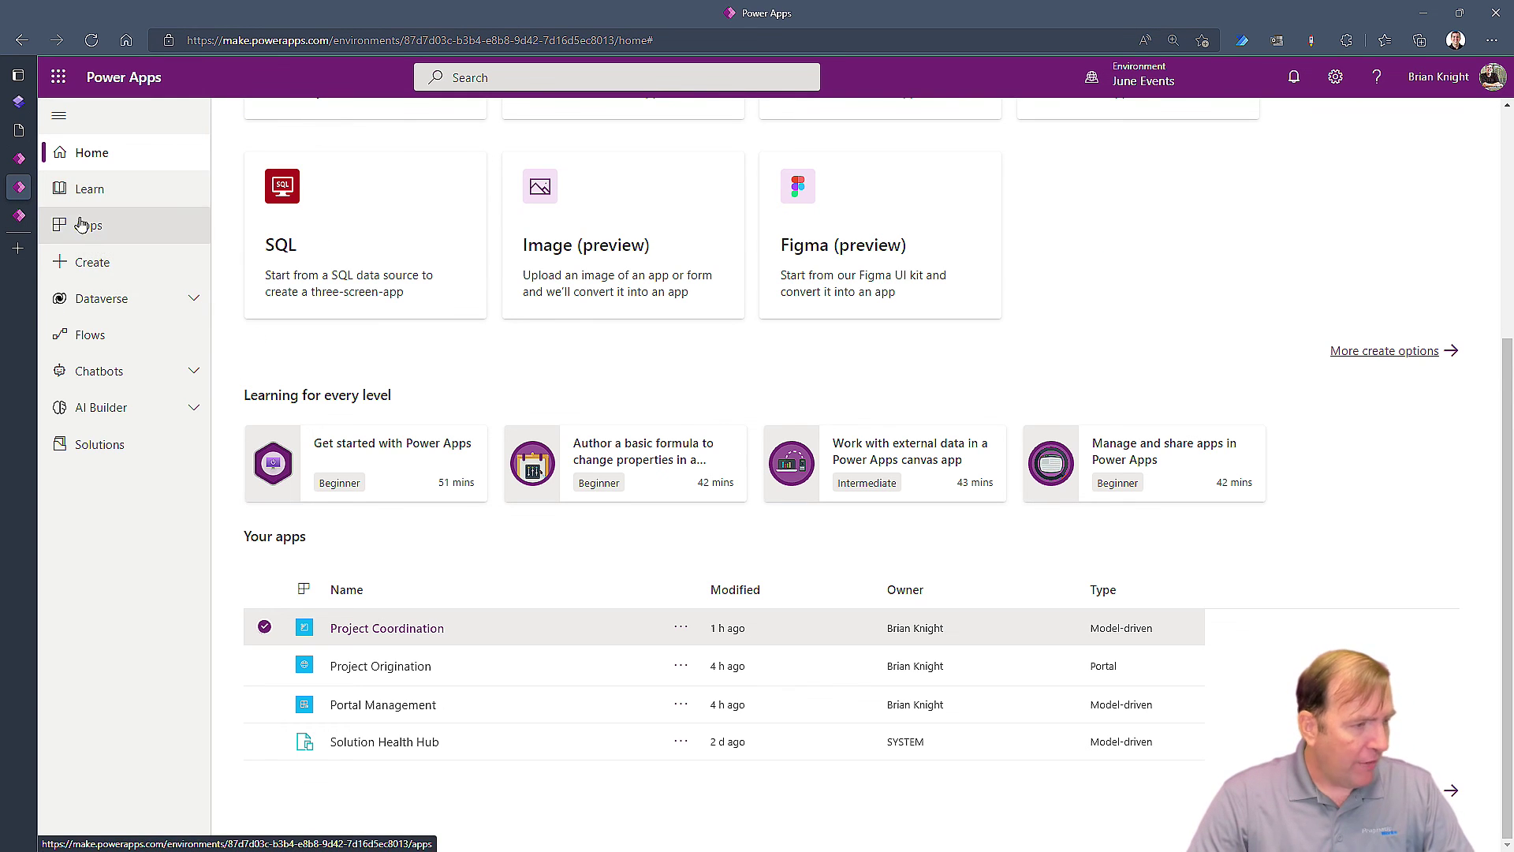
# From the Power Pages design studio's extra tools menu, launch Portal Management for the Project Origination site
pyautogui.click(24, 102)
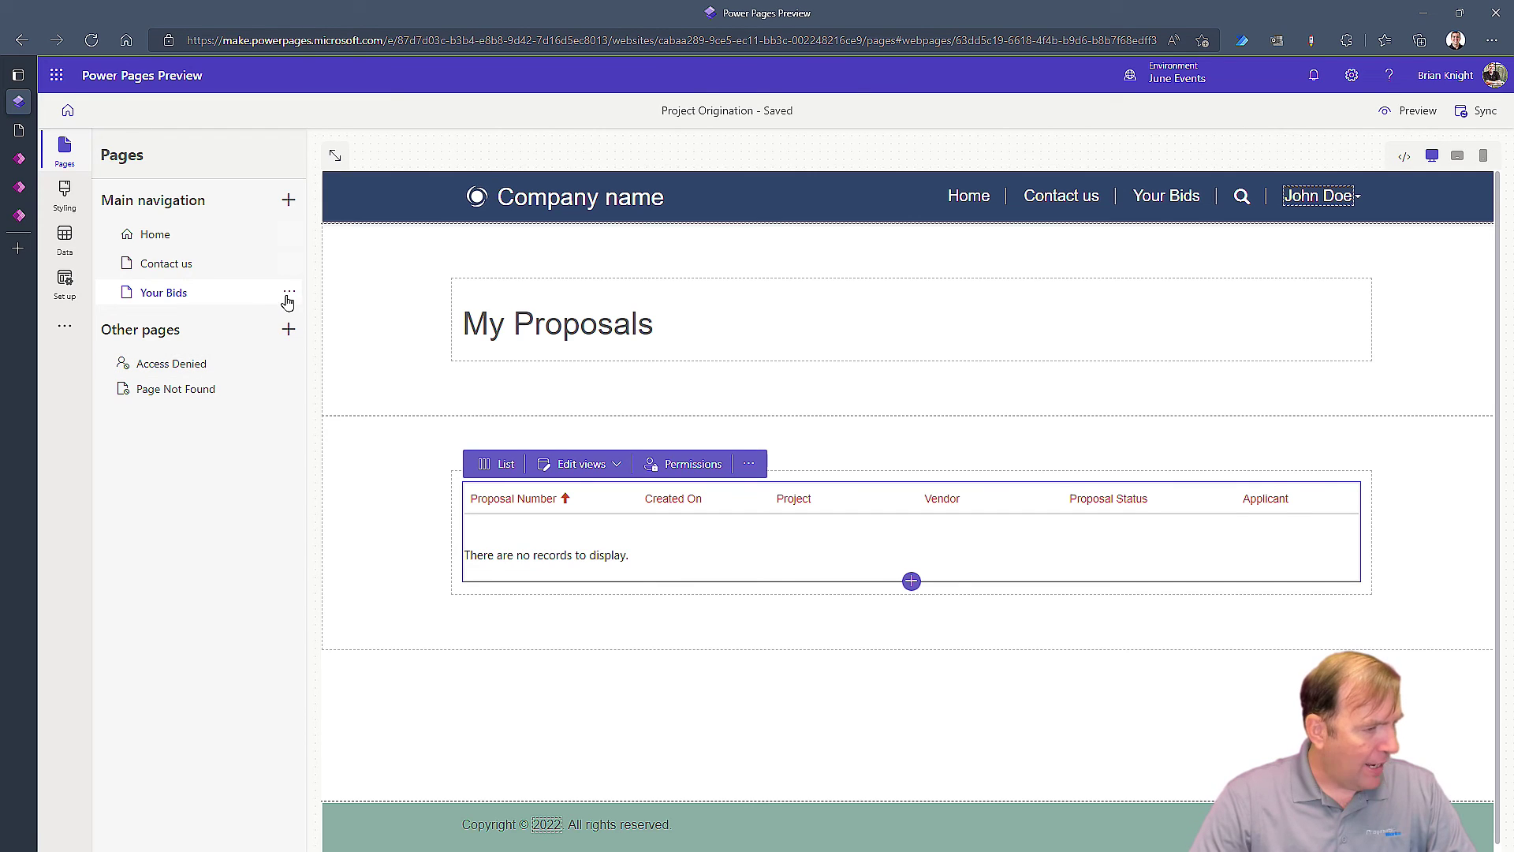
pyautogui.click(66, 326)
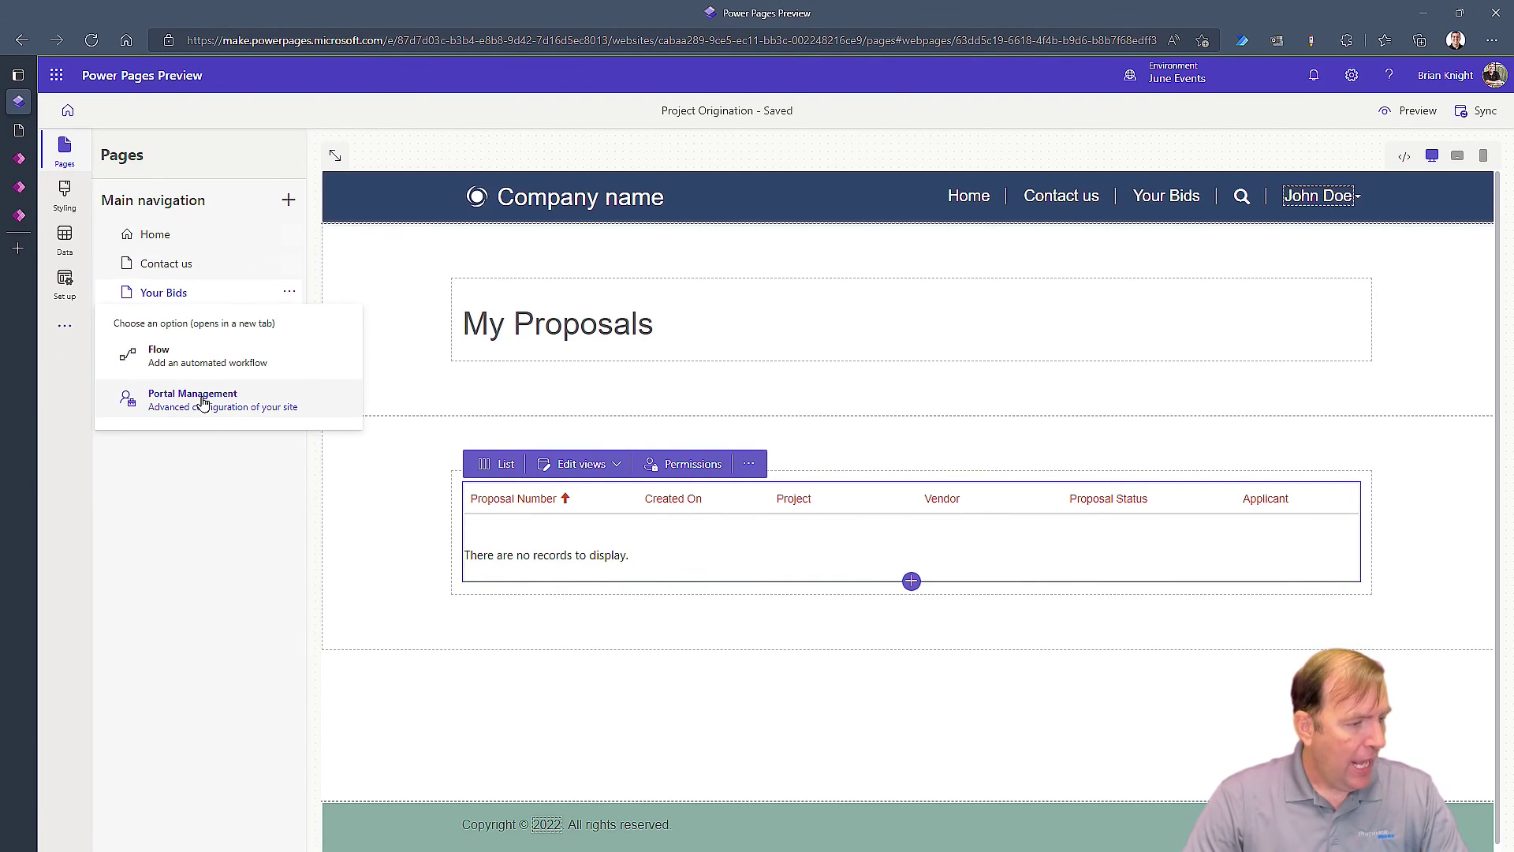
pyautogui.click(414, 433)
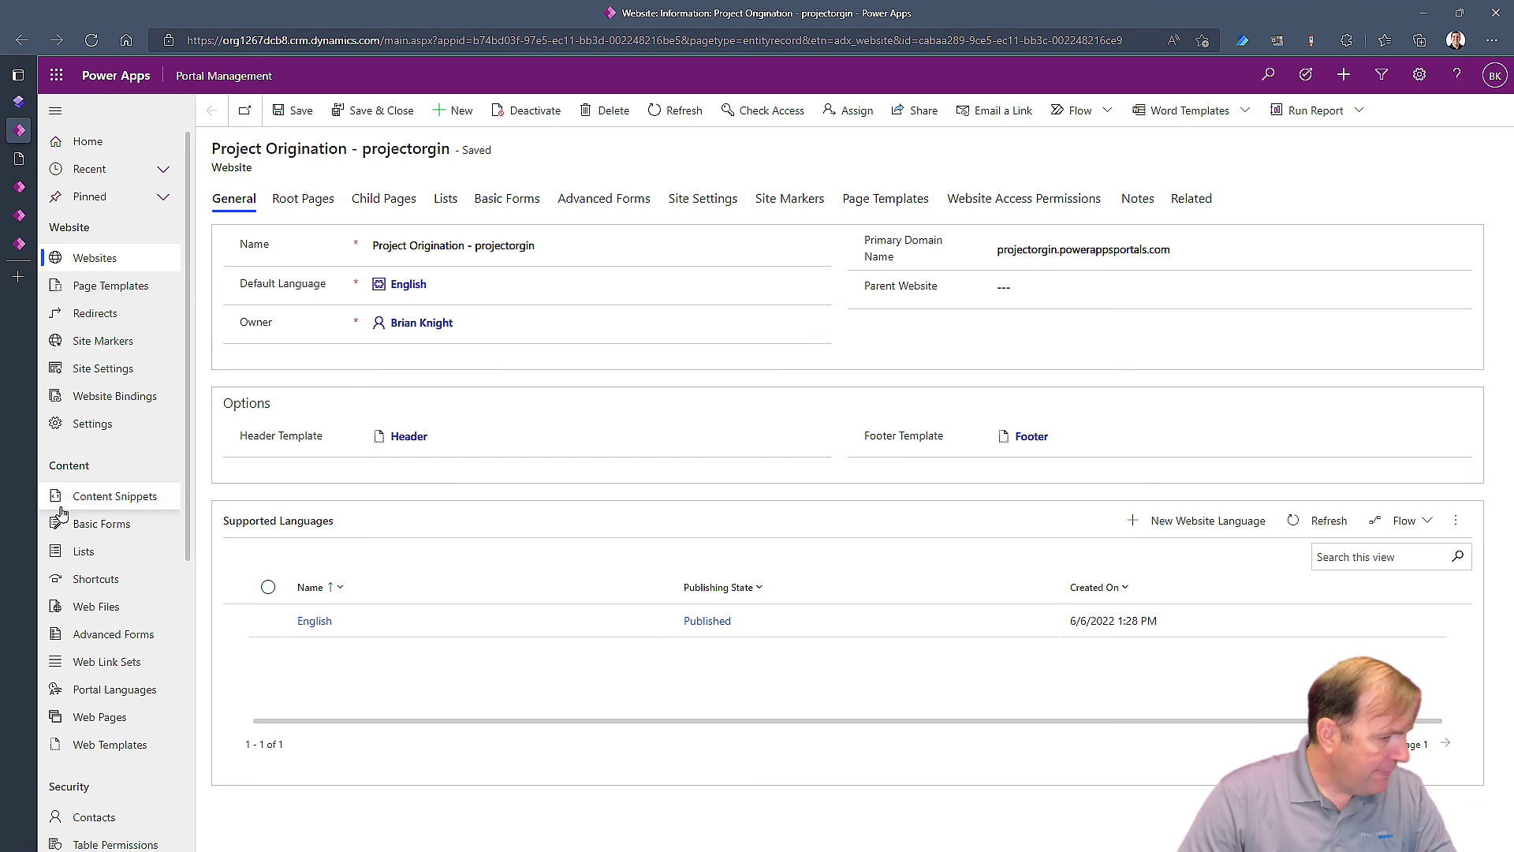
# Open the My Active Proposals list record and review its Options tab JavaScript and grid settings
pyautogui.click(84, 551)
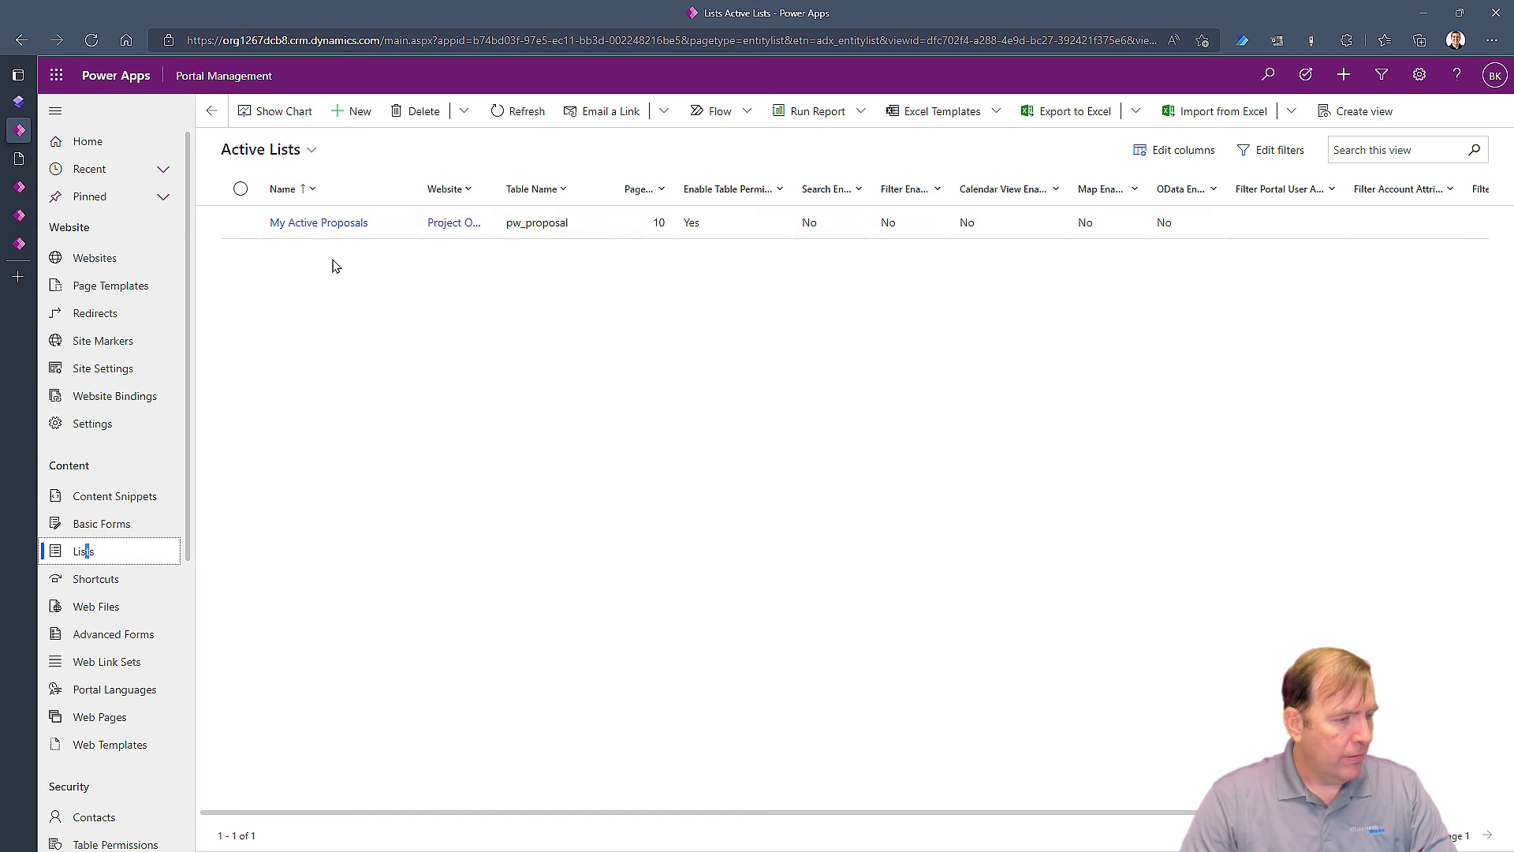
pyautogui.click(305, 228)
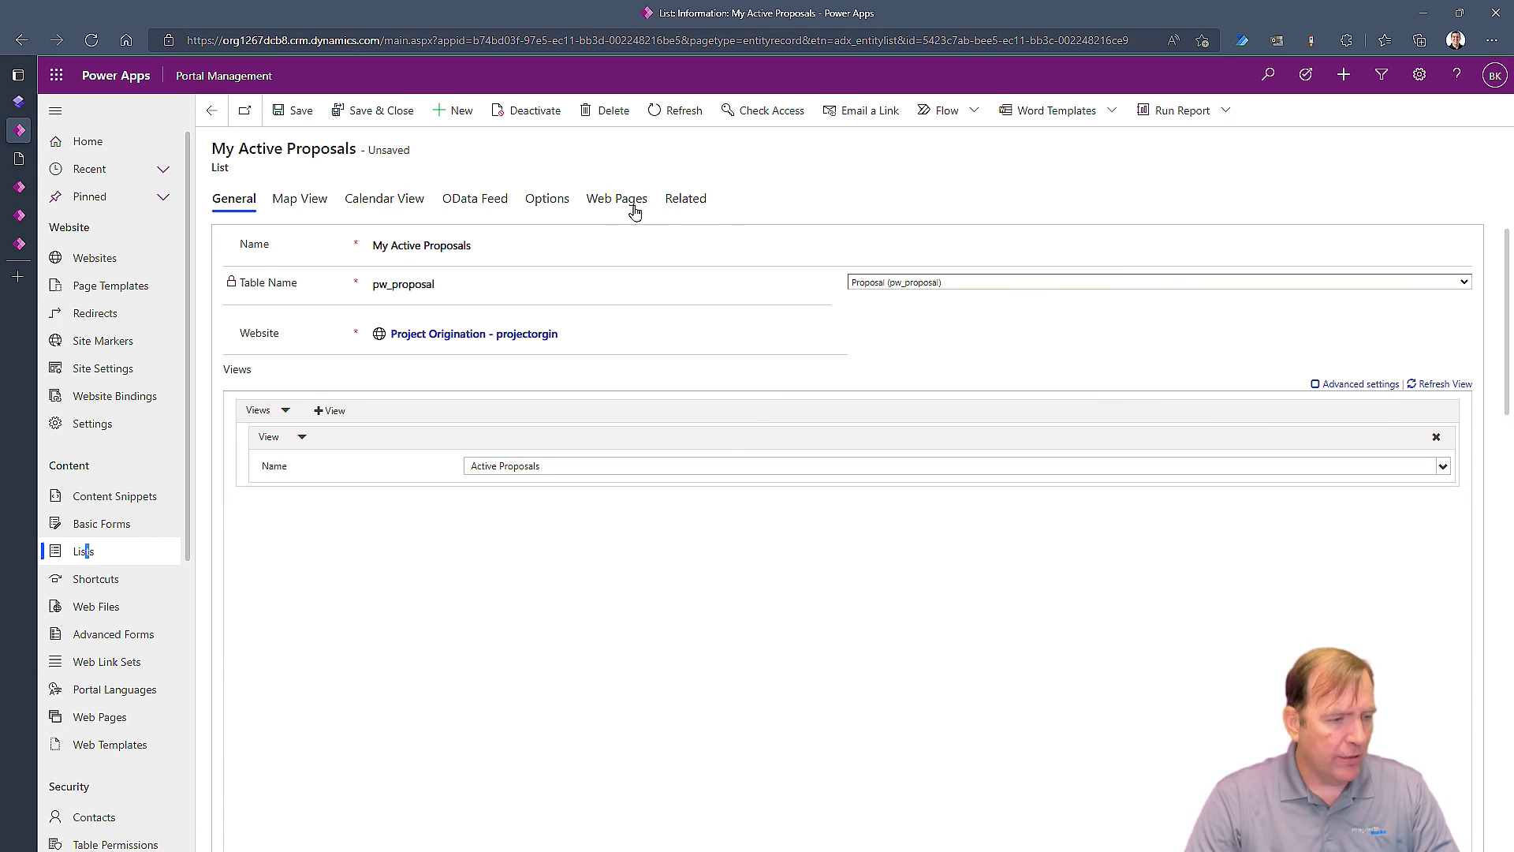
pyautogui.click(532, 199)
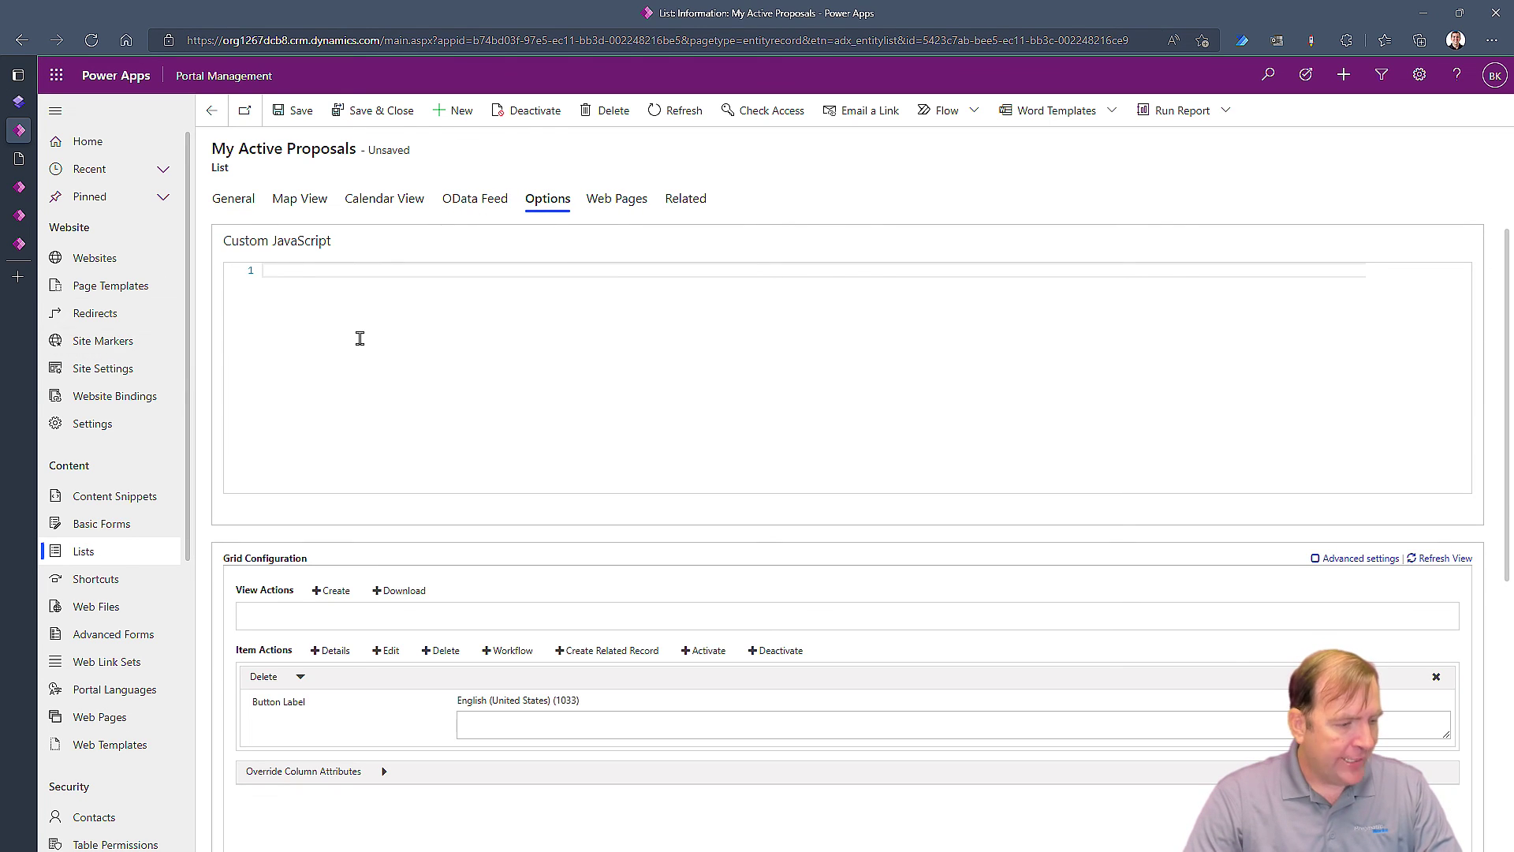
pyautogui.scroll(-6, 423, 449)
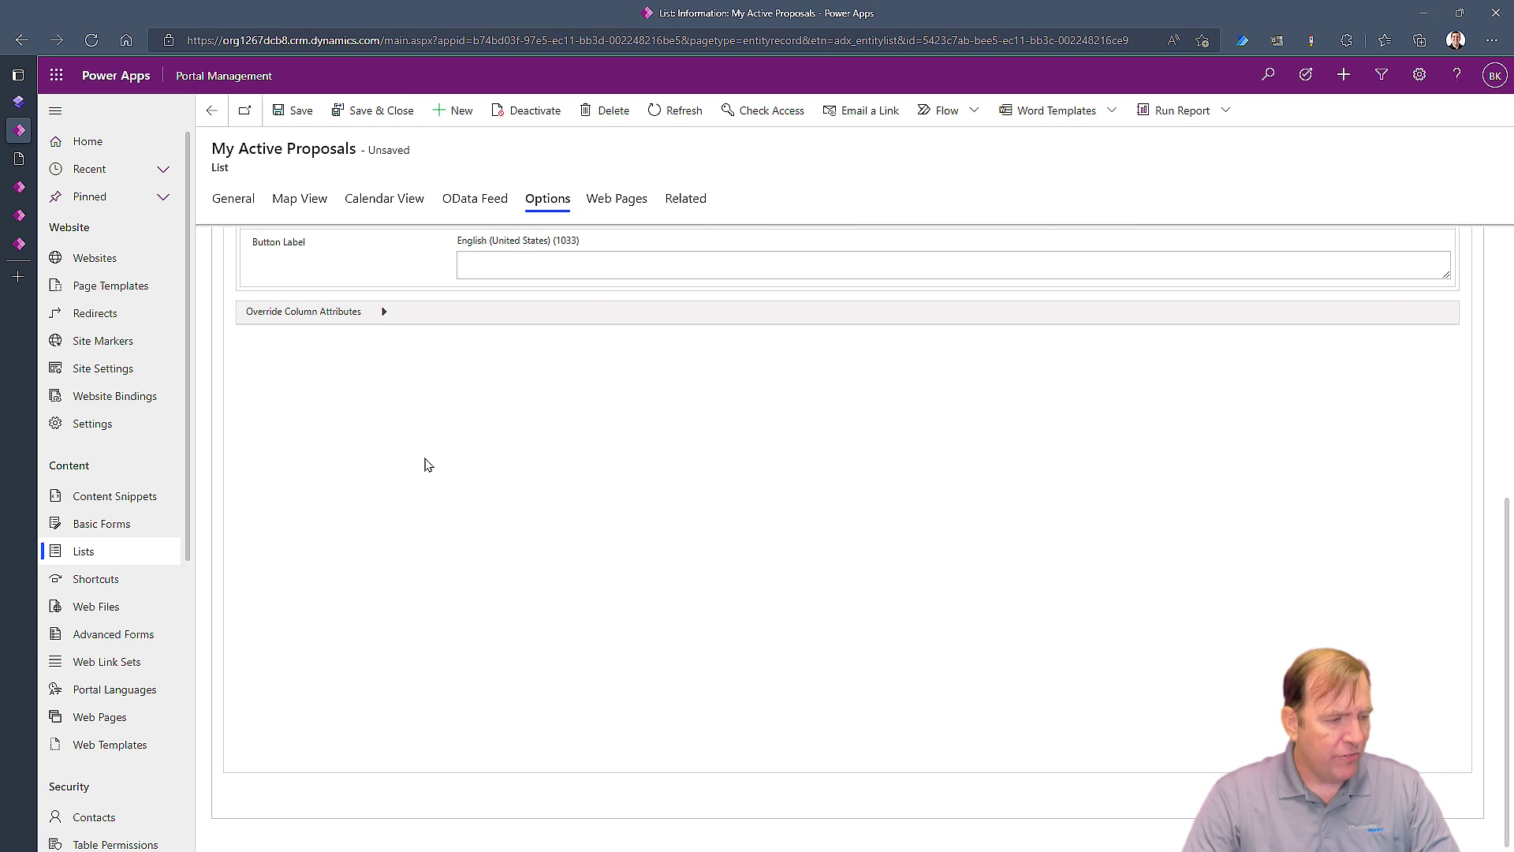
pyautogui.scroll(6, 424, 465)
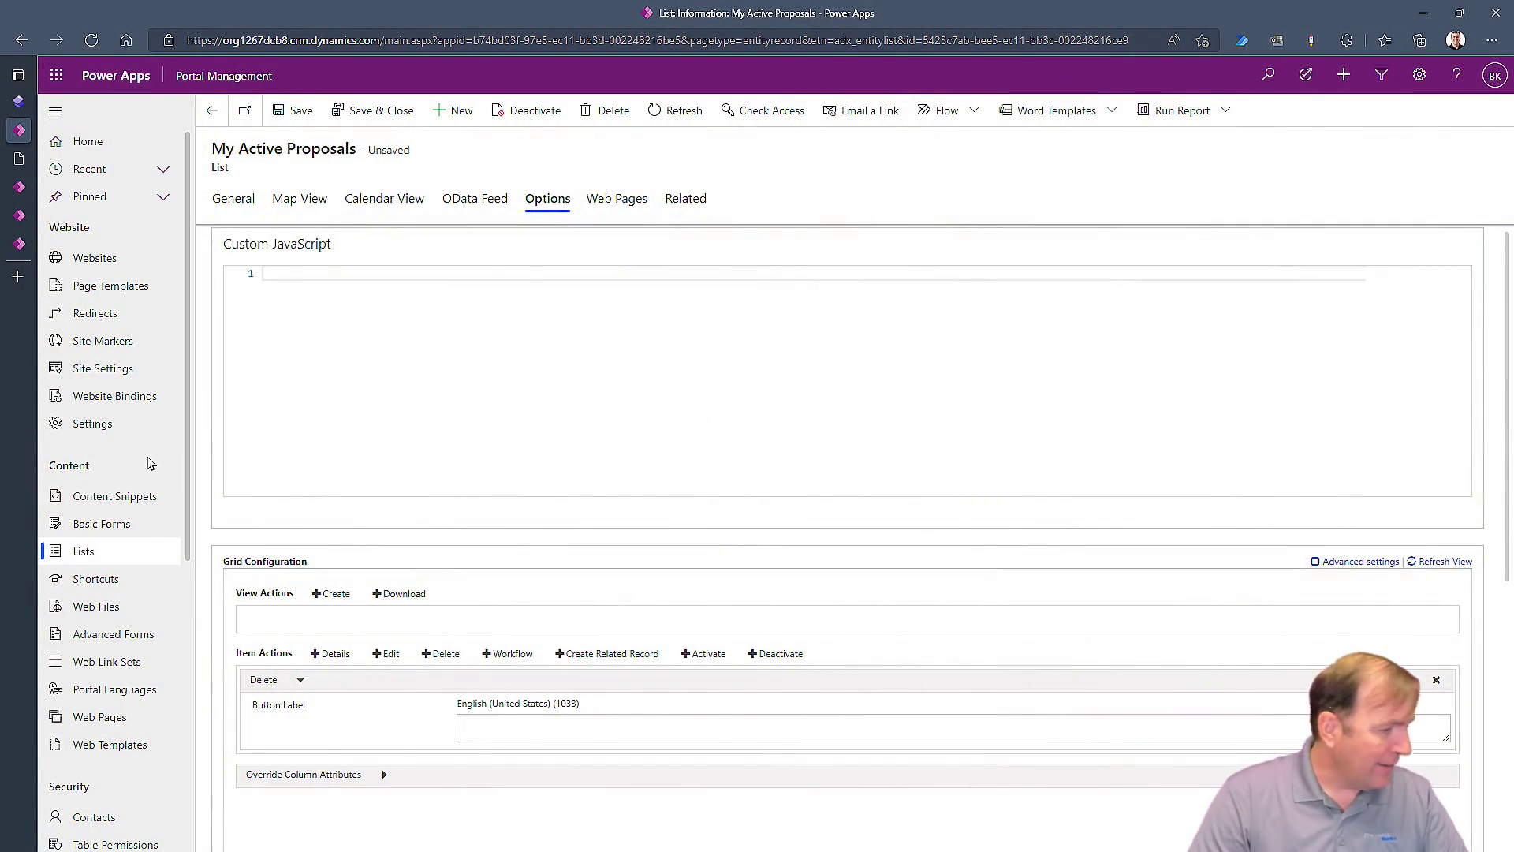
pyautogui.scroll(-5, 84, 514)
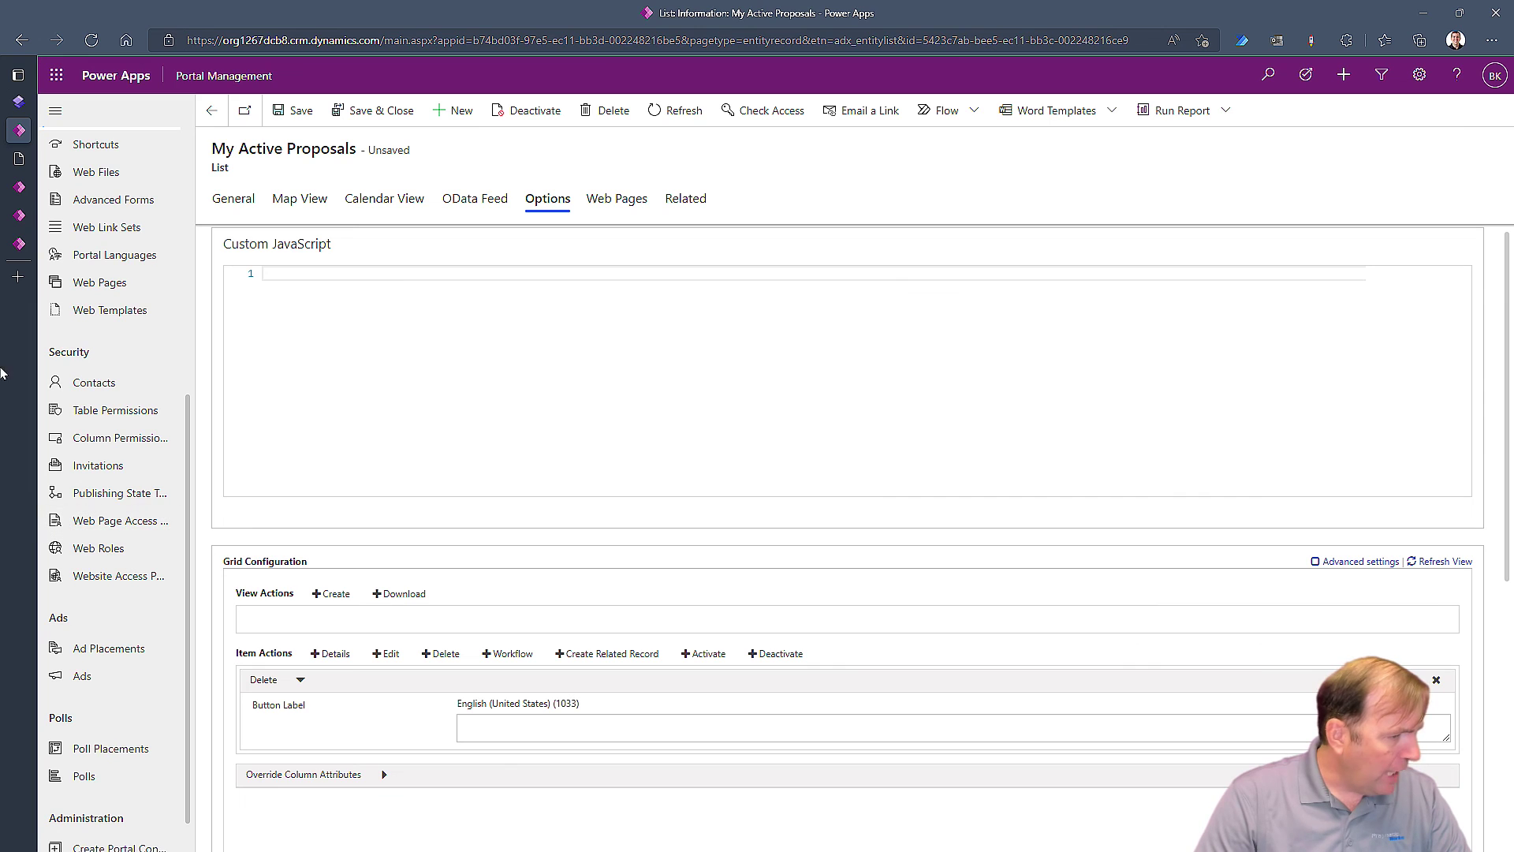
pyautogui.click(92, 389)
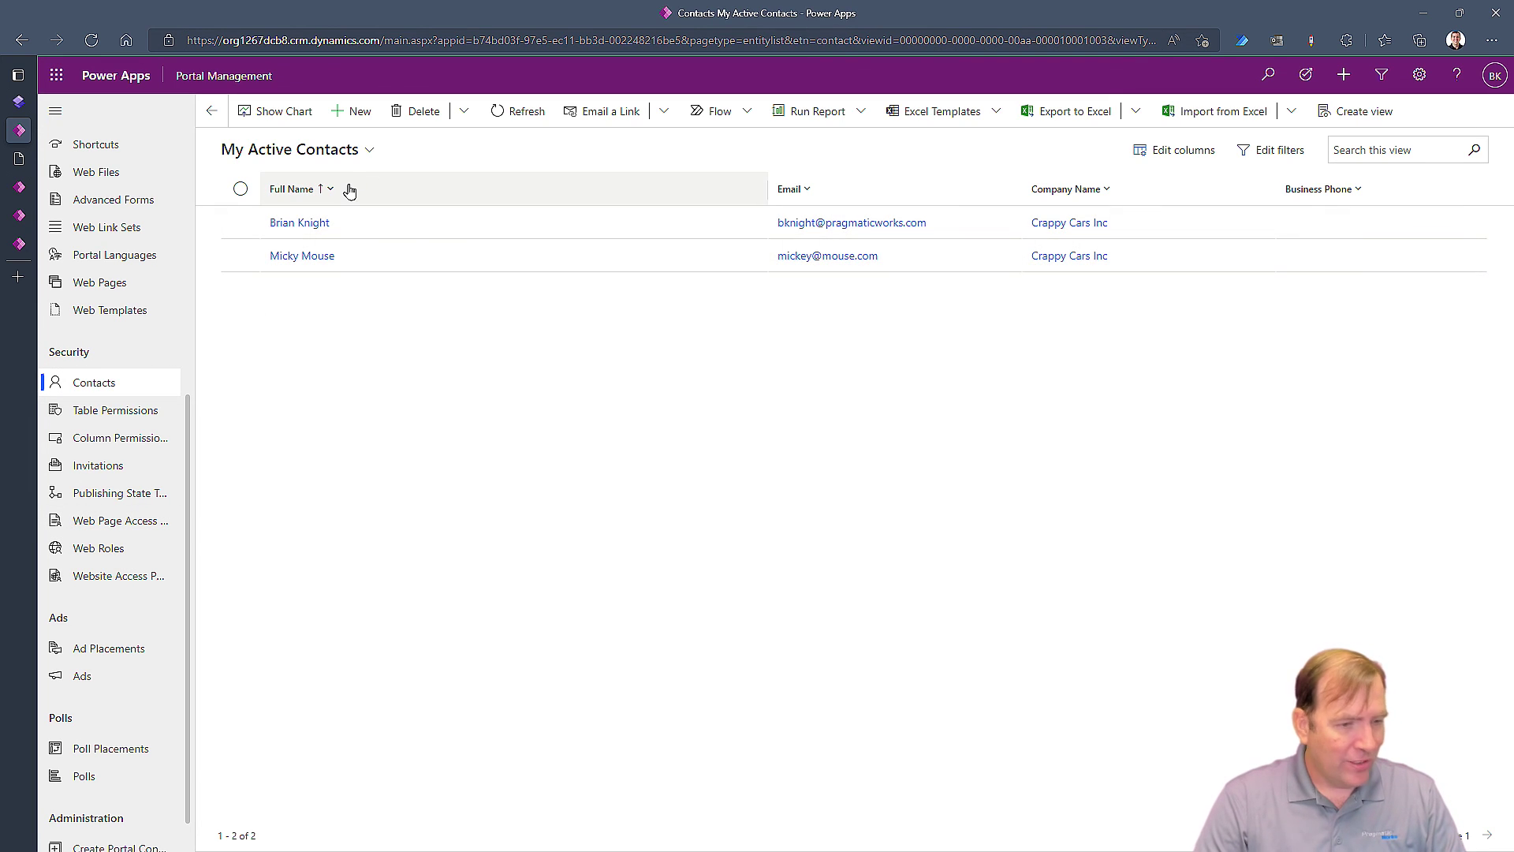
# Open the portal user's contact record and view its related Proposals, which shows no data
pyautogui.click(316, 224)
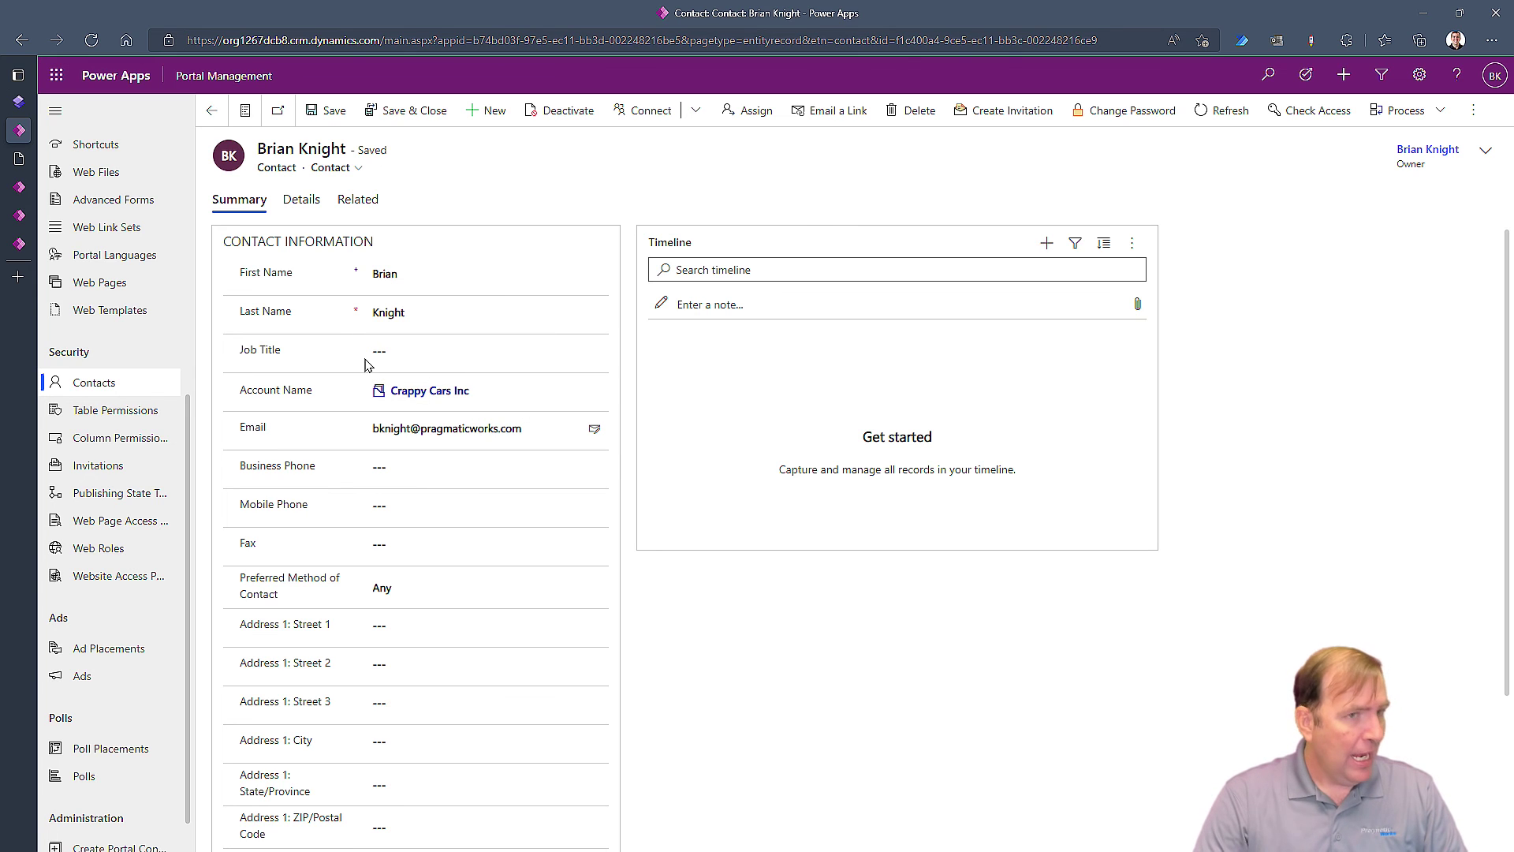
pyautogui.scroll(-1, 418, 473)
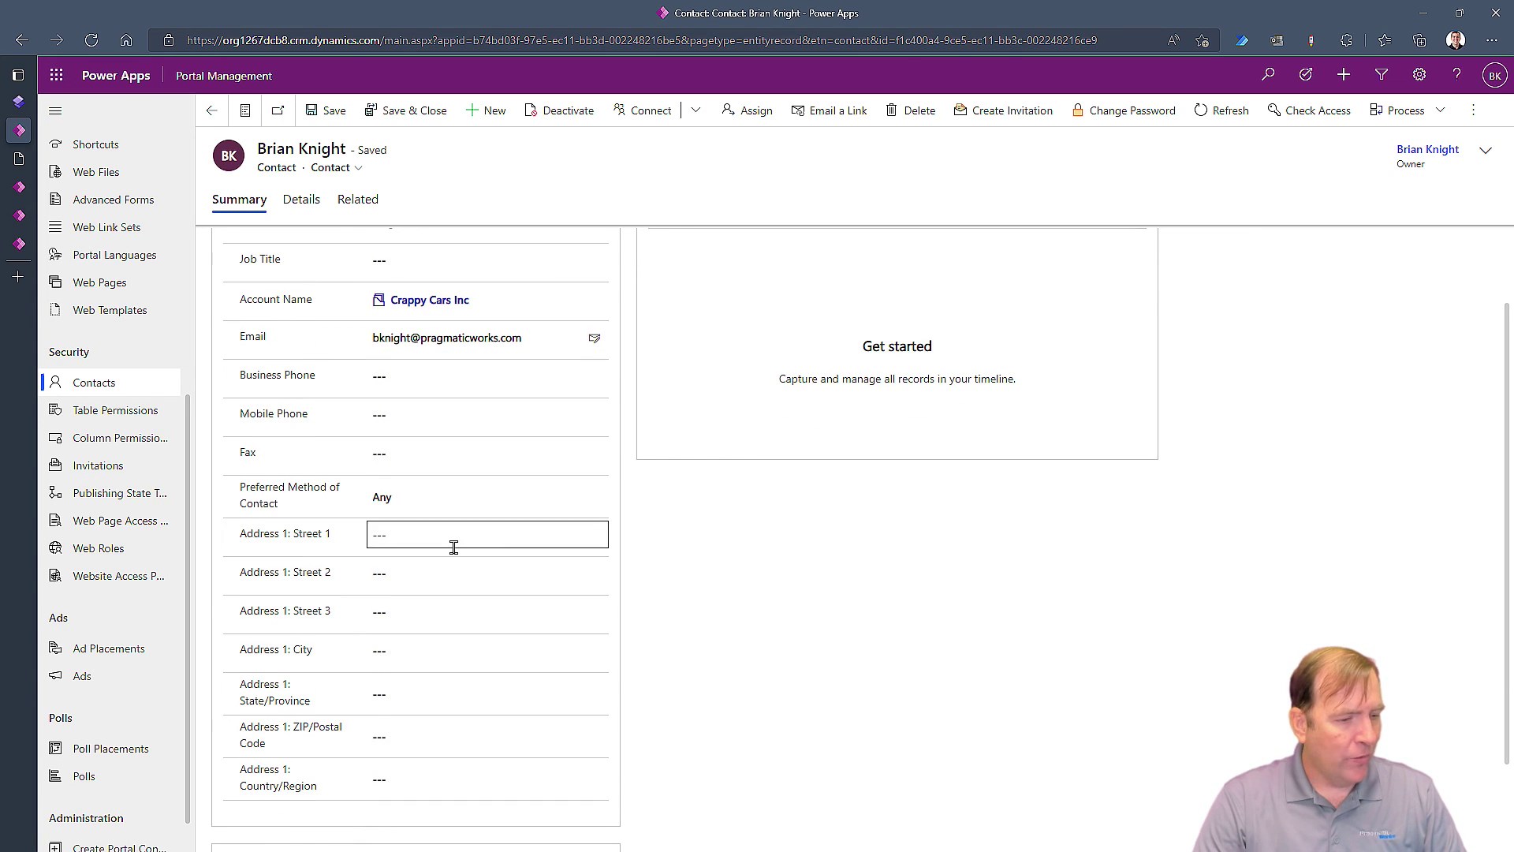
pyautogui.scroll(1, 473, 505)
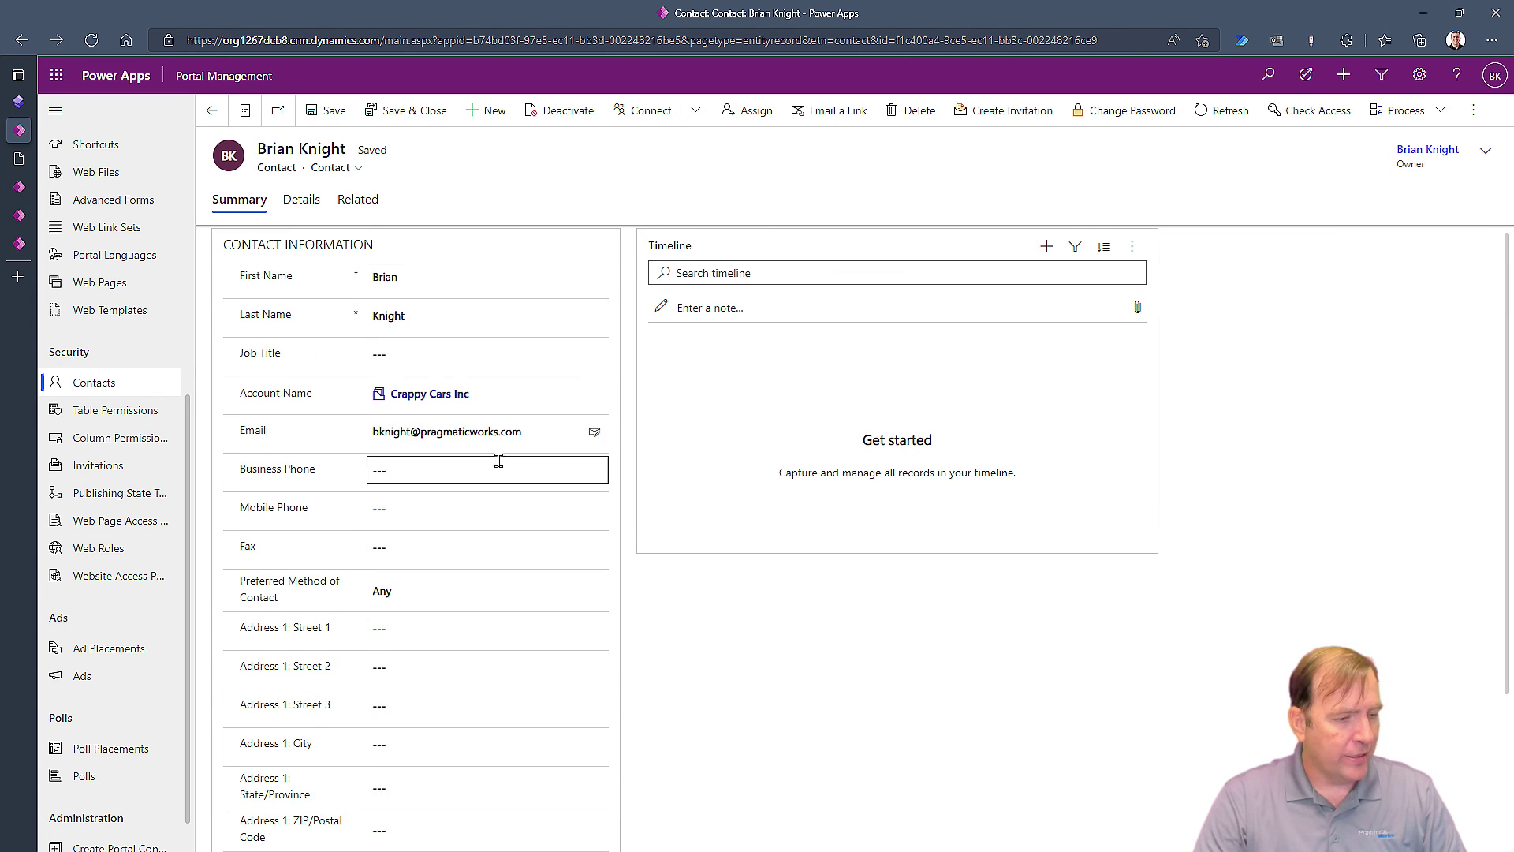
pyautogui.click(361, 200)
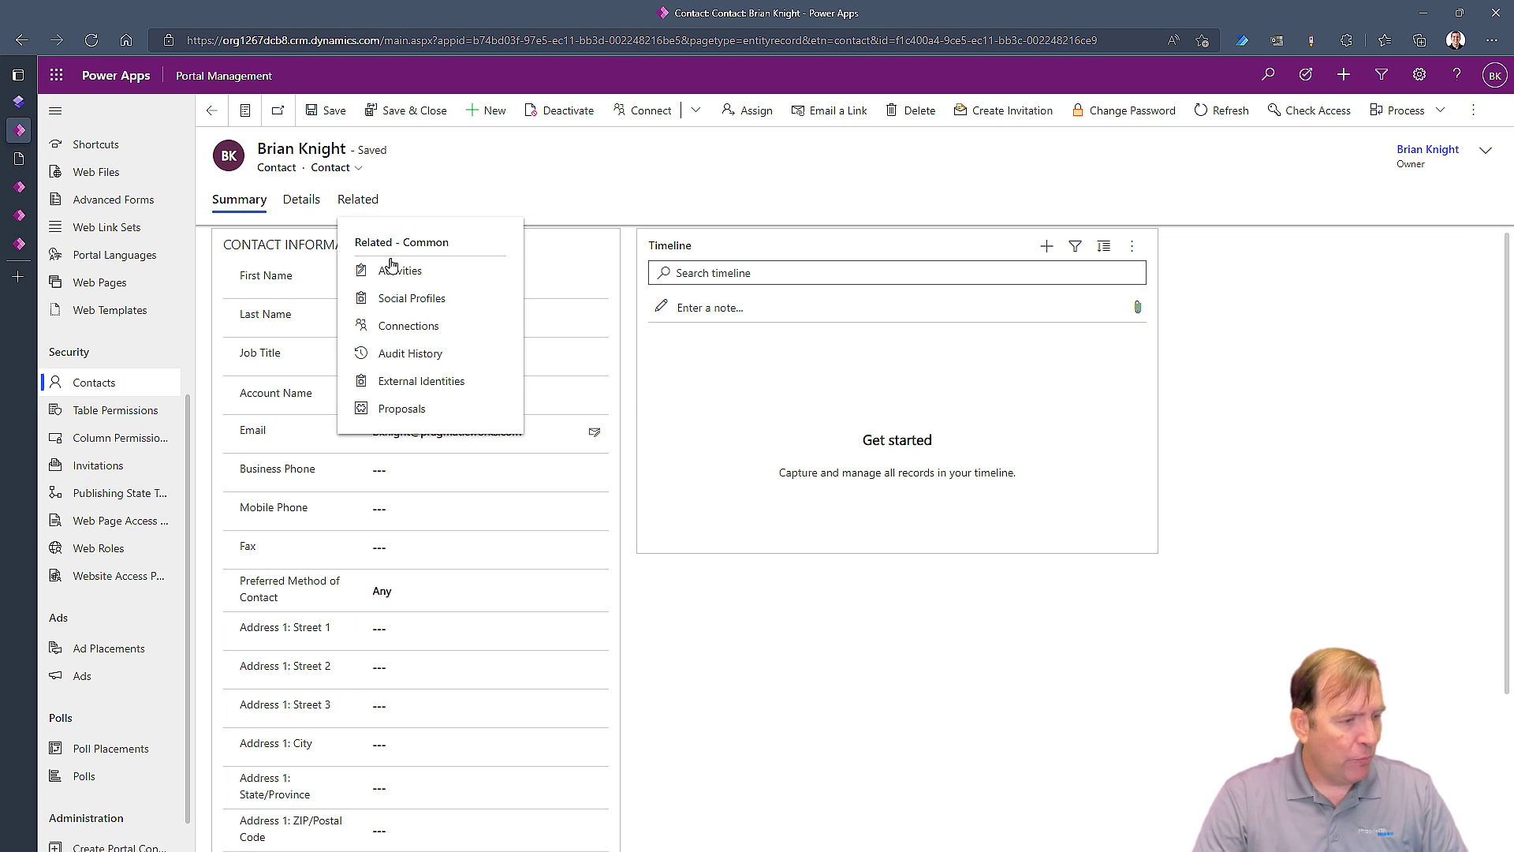
pyautogui.click(404, 411)
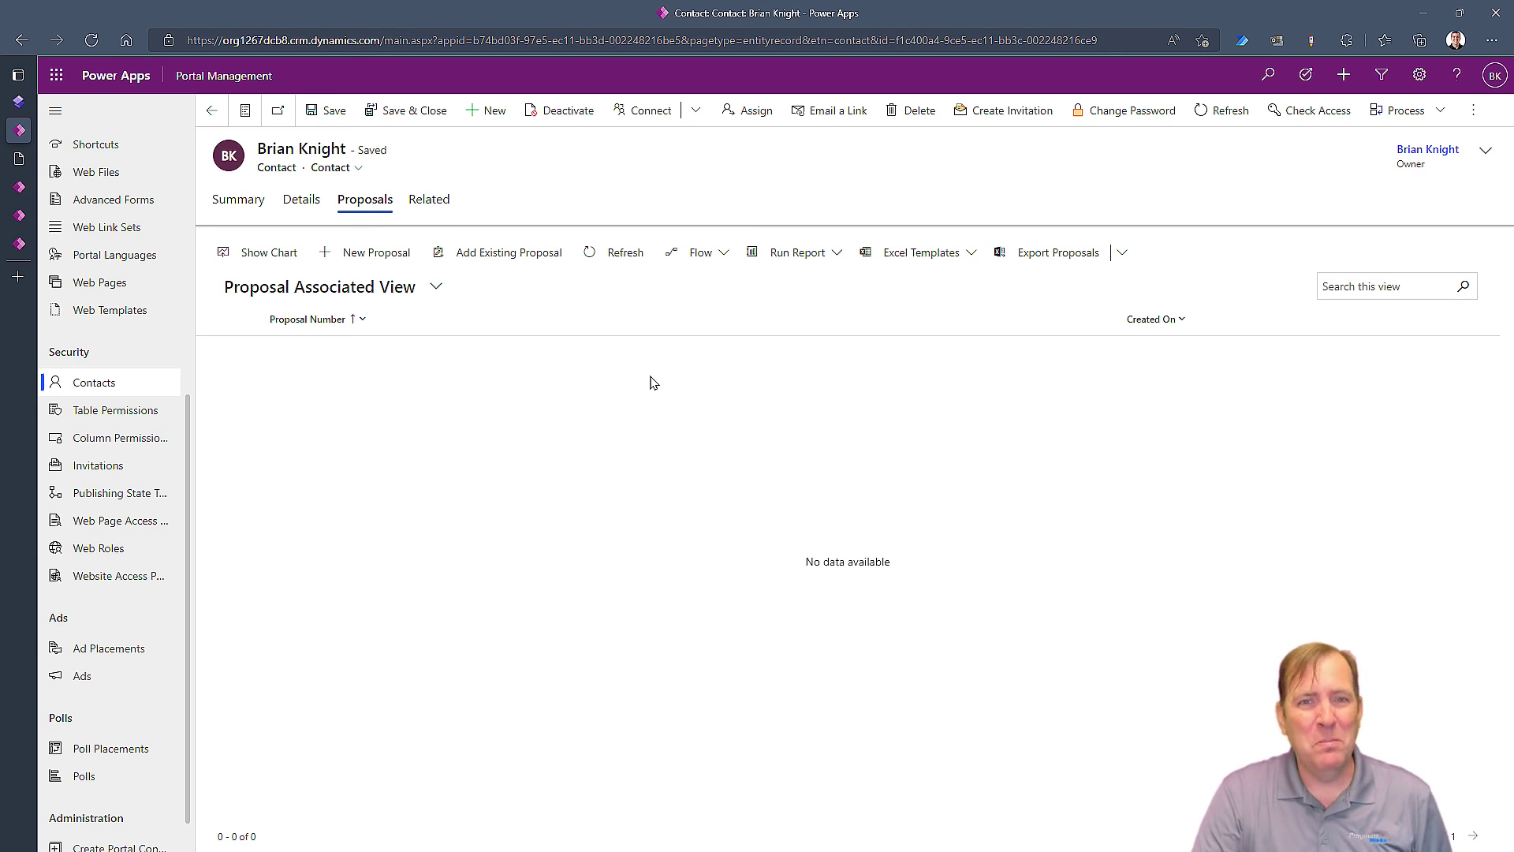
# Show the Active Table Permissions list with Contact - Proposal (Account access) and Feedback
pyautogui.click(94, 411)
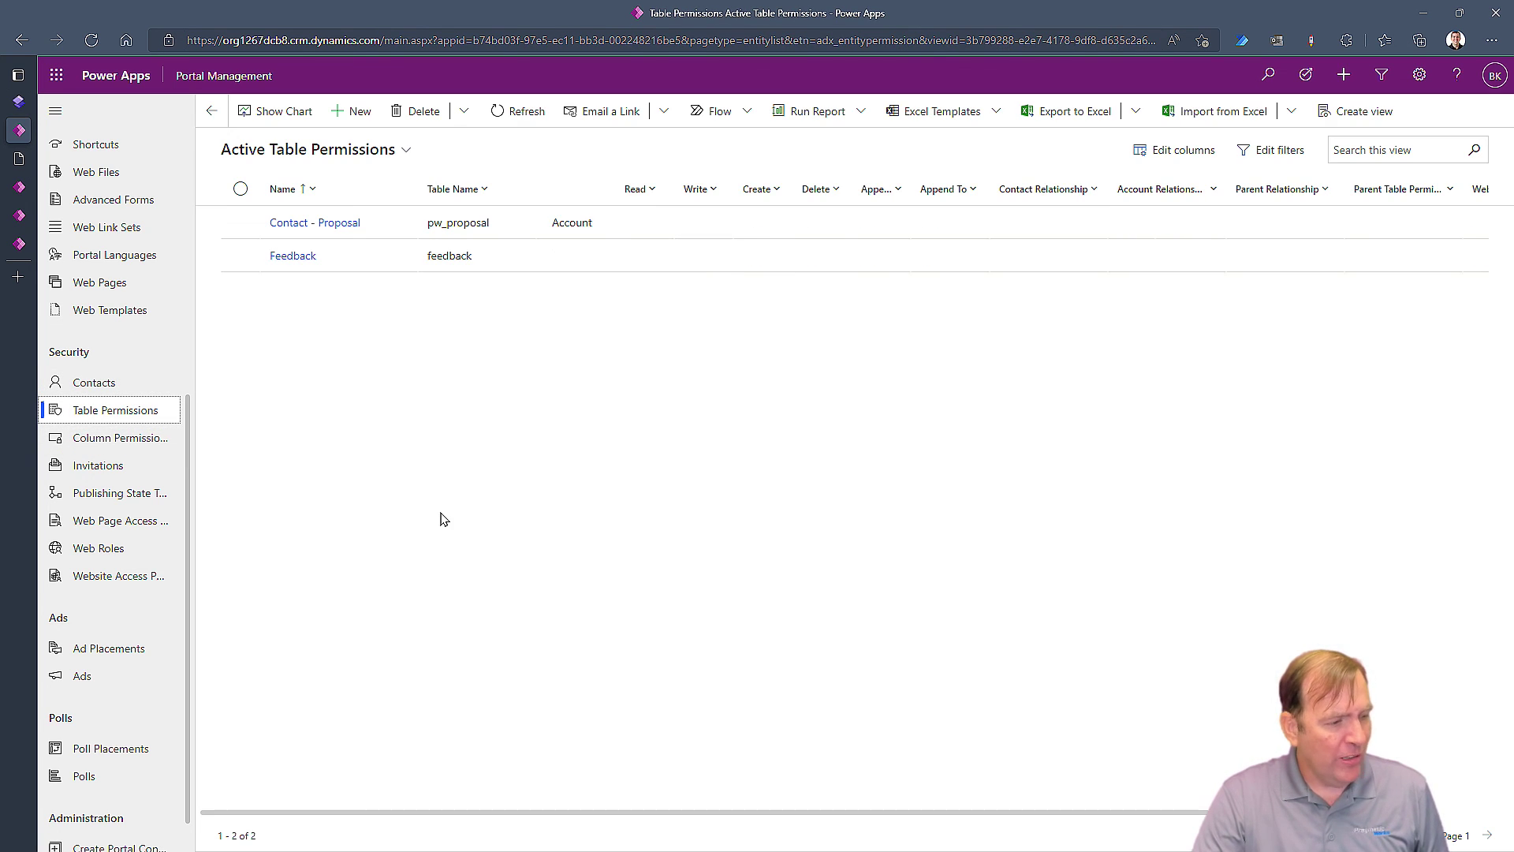